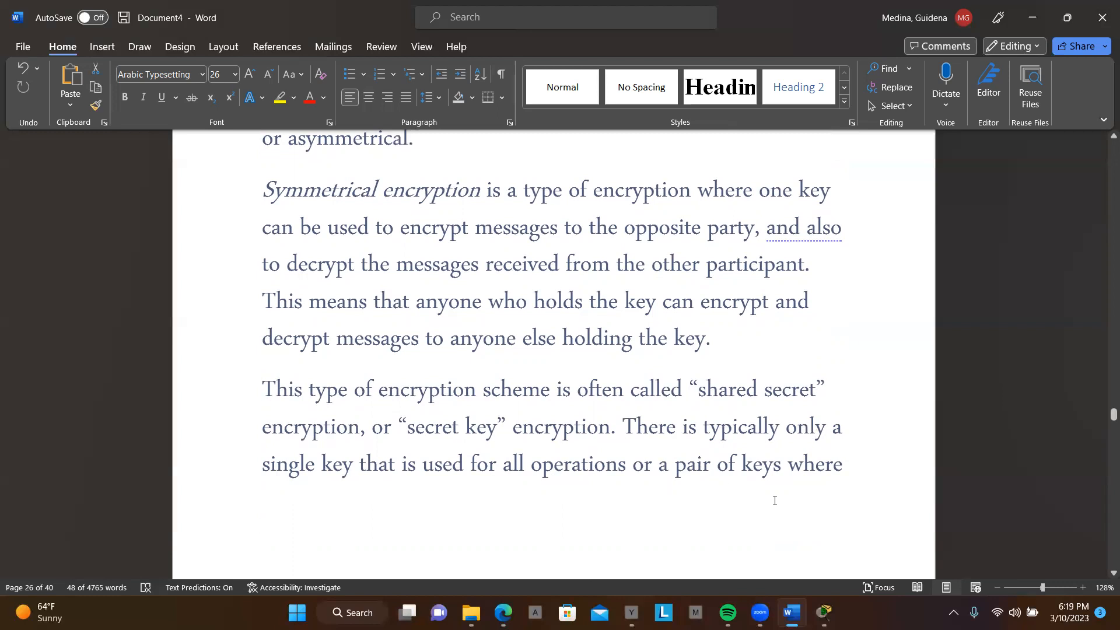
Step: Read through the document's sections on symmetrical and asymmetrical encryption and how SSH uses them
scroll(775, 501, "down", 4)
scroll(774, 500, "down", 2)
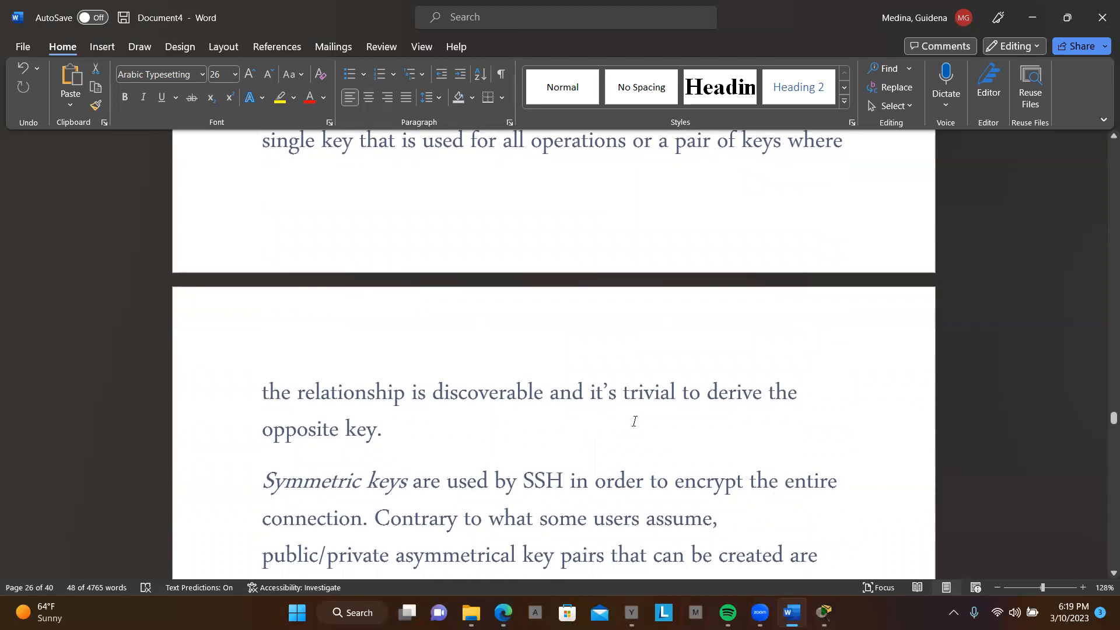
scroll(634, 421, "down", 2)
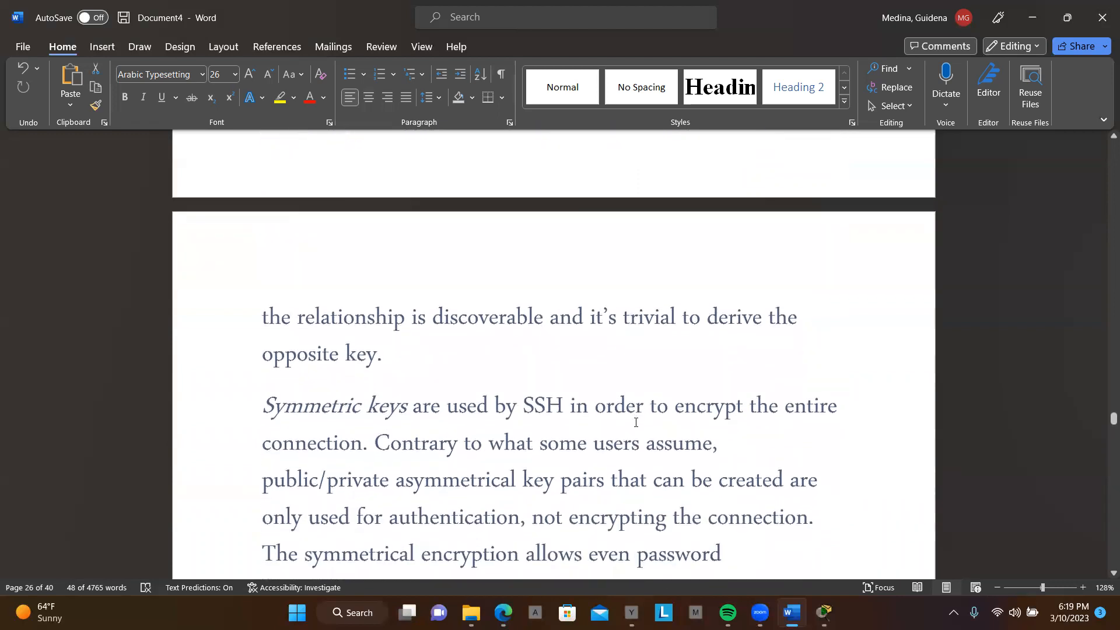
scroll(636, 422, "down", 4)
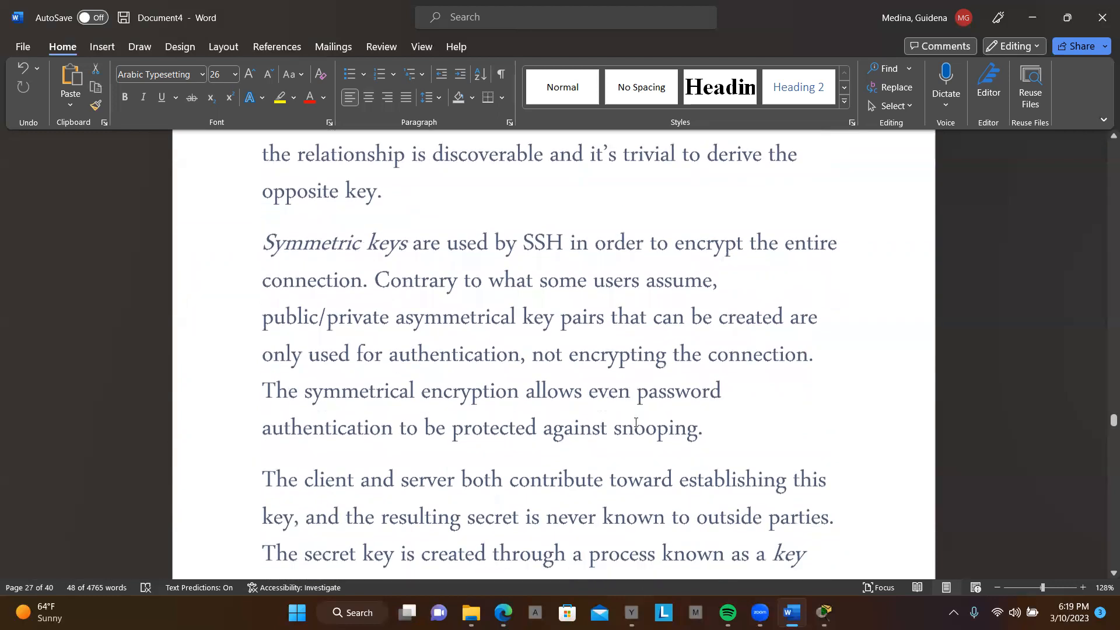
scroll(636, 422, "down", 6)
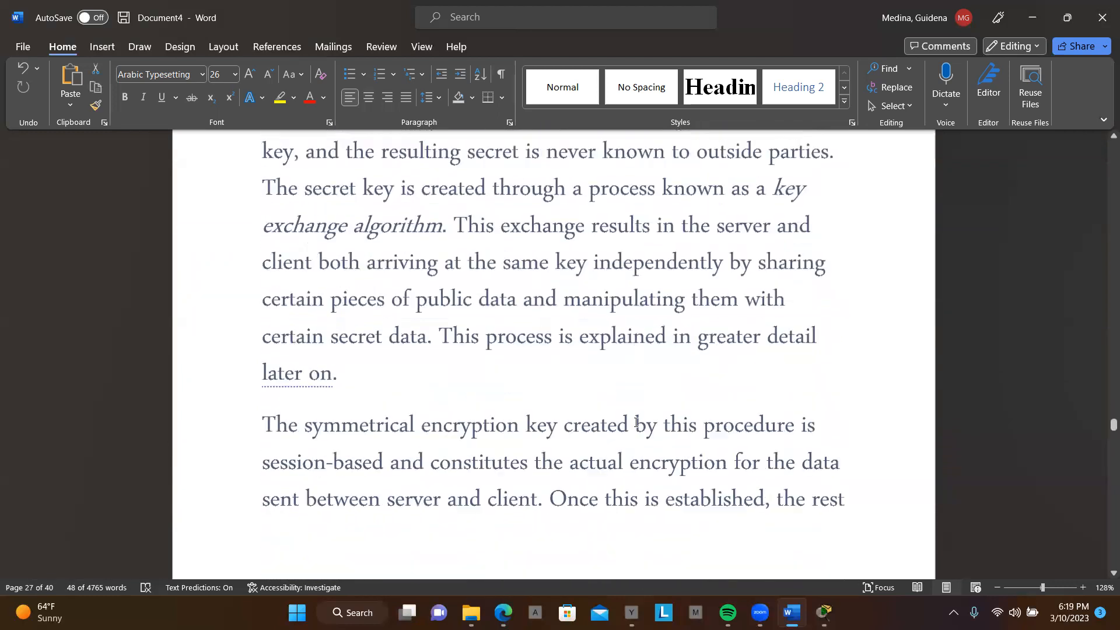
scroll(635, 422, "down", 6)
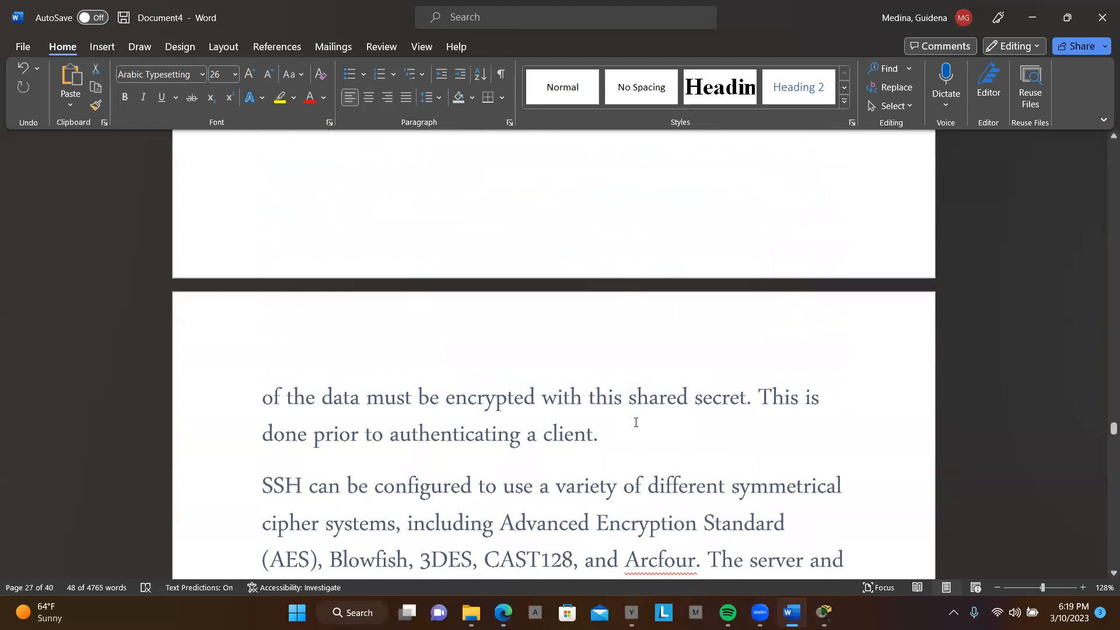
scroll(636, 423, "down", 2)
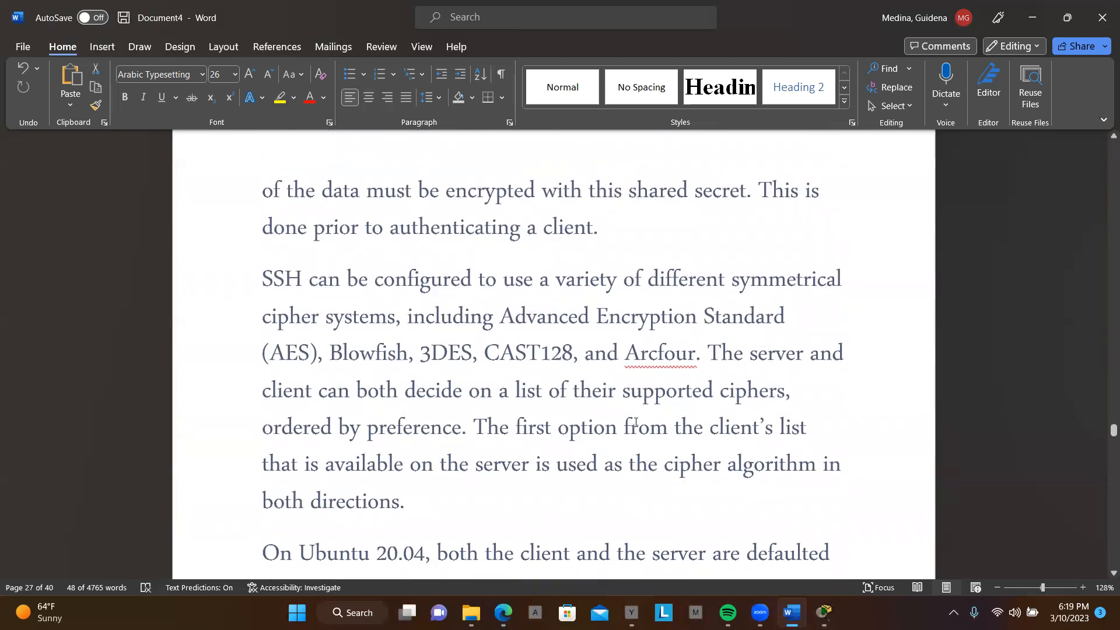
scroll(636, 422, "down", 3)
scroll(635, 422, "up", 14)
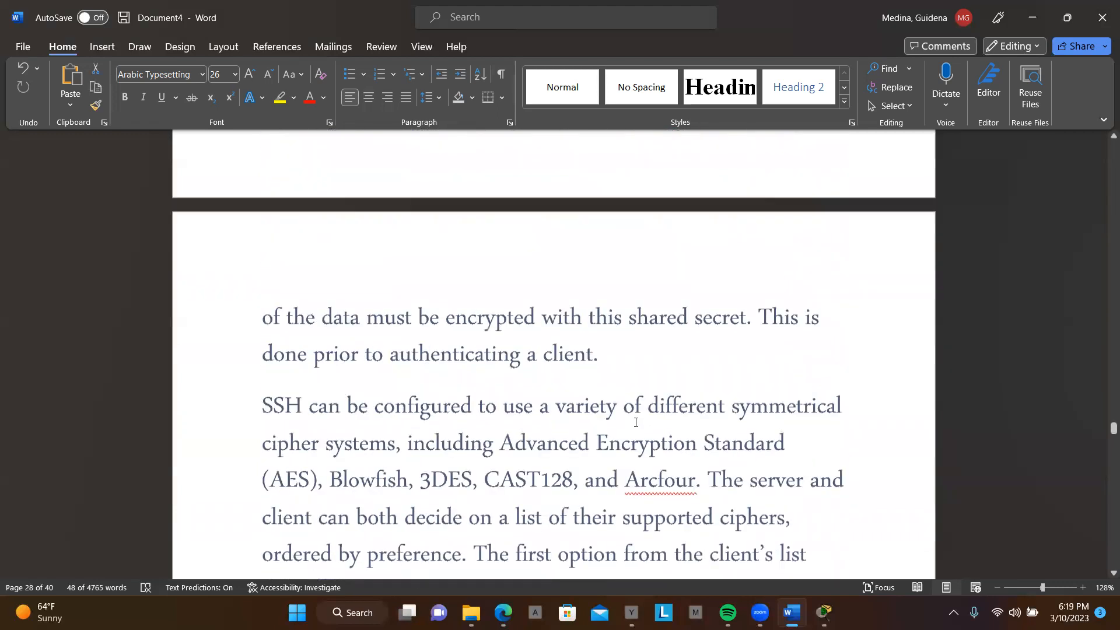
scroll(636, 422, "up", 3)
scroll(635, 422, "down", 11)
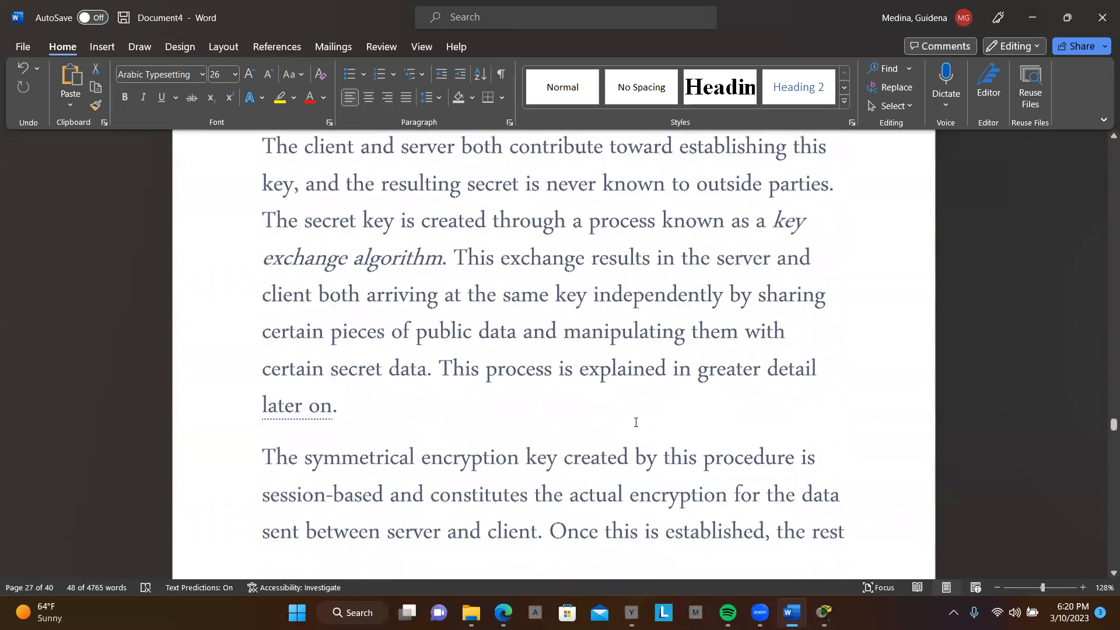
scroll(636, 423, "down", 10)
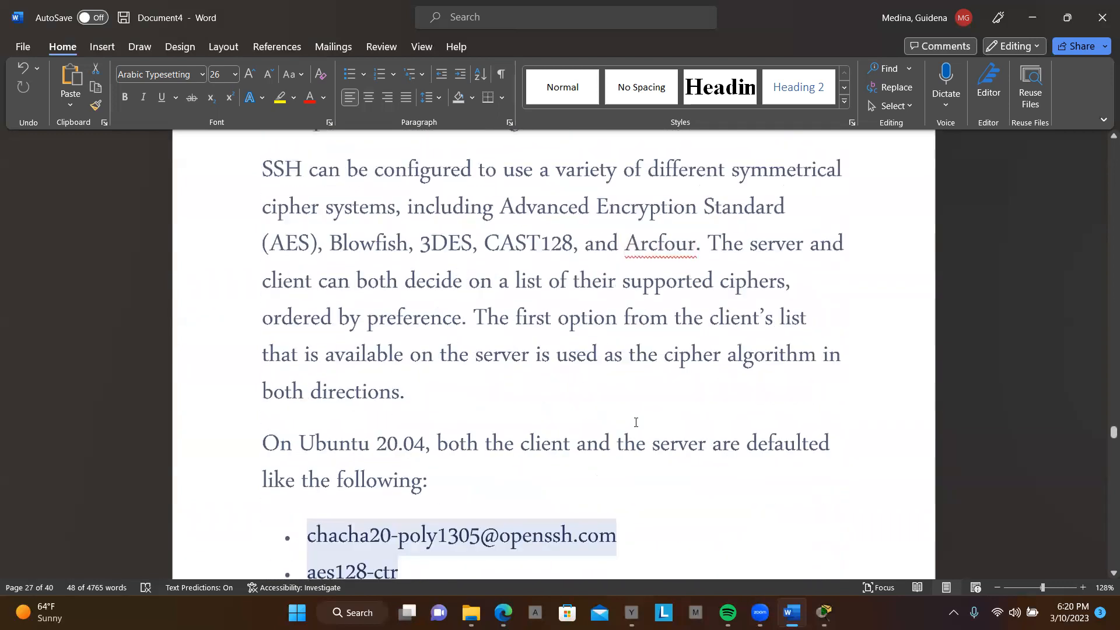
scroll(636, 422, "down", 5)
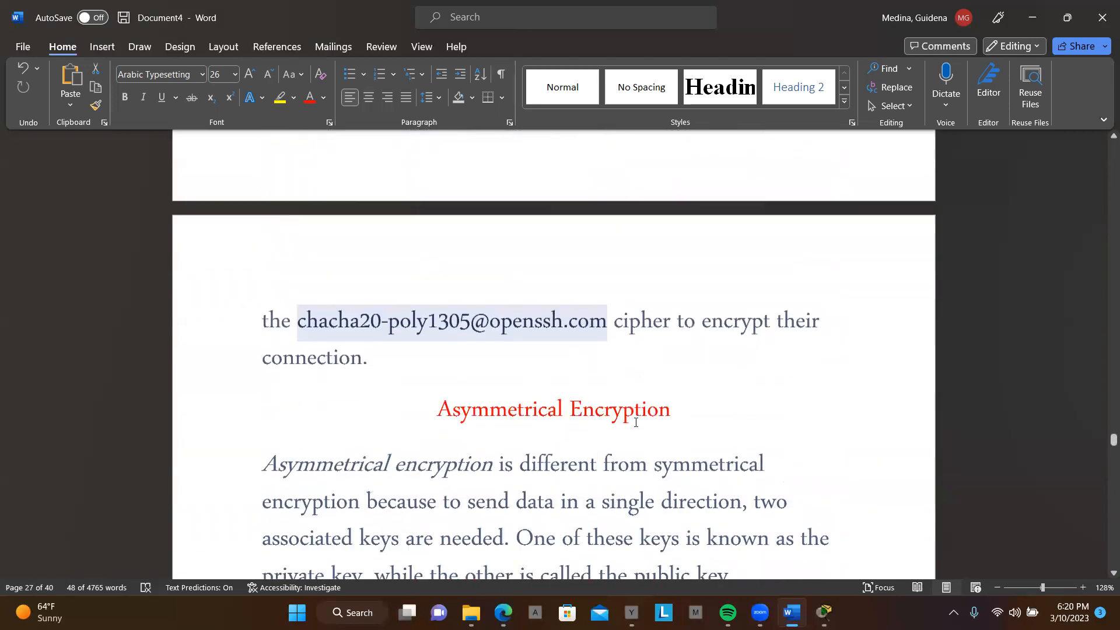
scroll(635, 423, "down", 1)
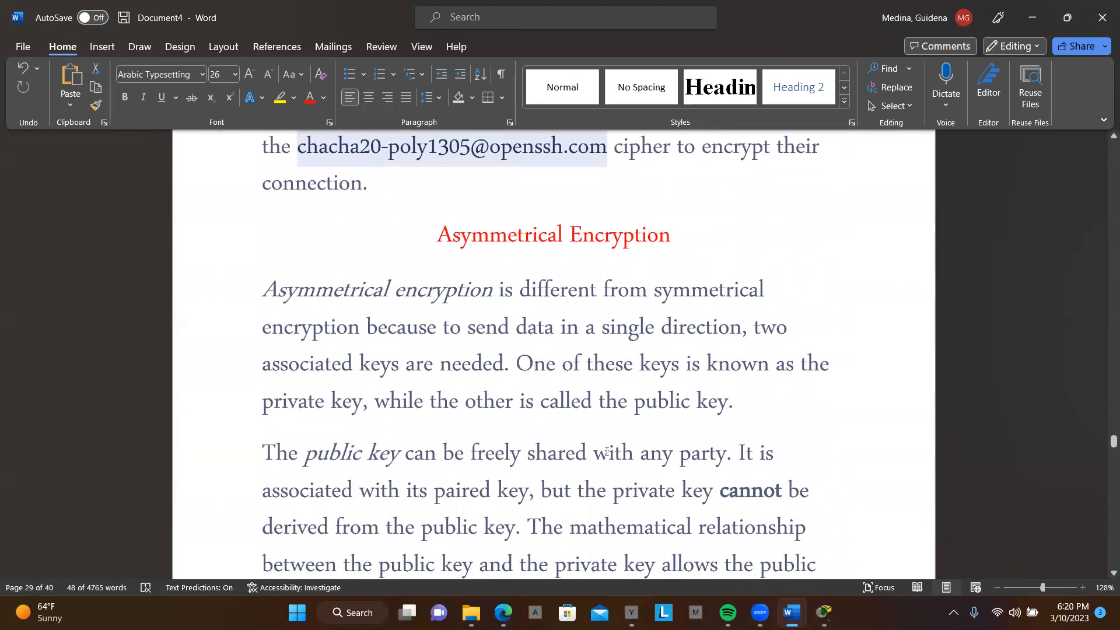
scroll(607, 451, "down", 6)
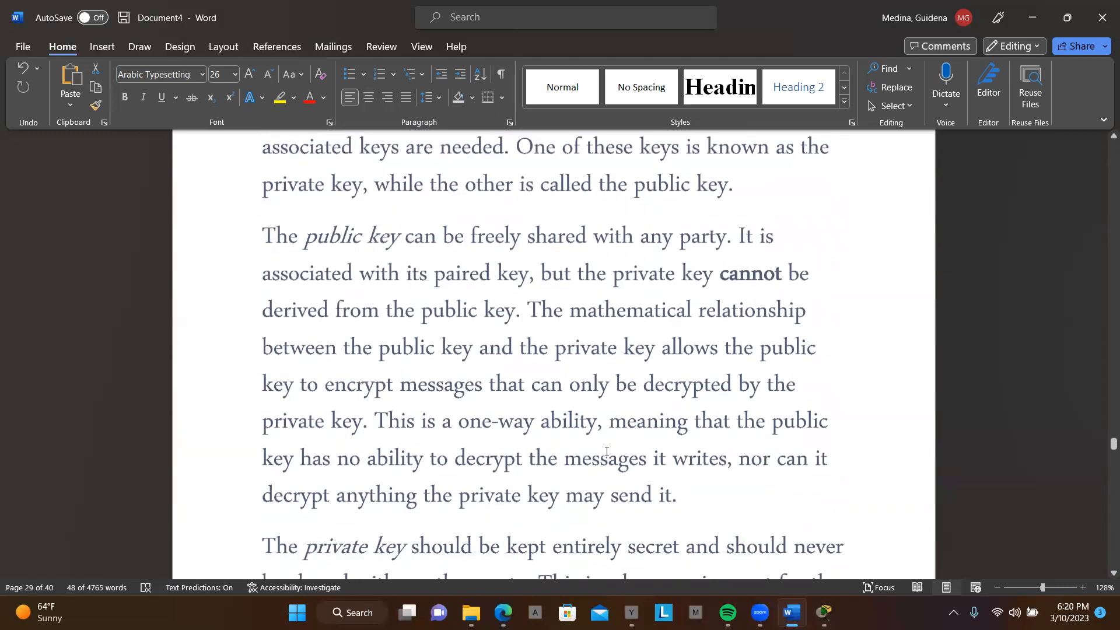
scroll(607, 451, "down", 12)
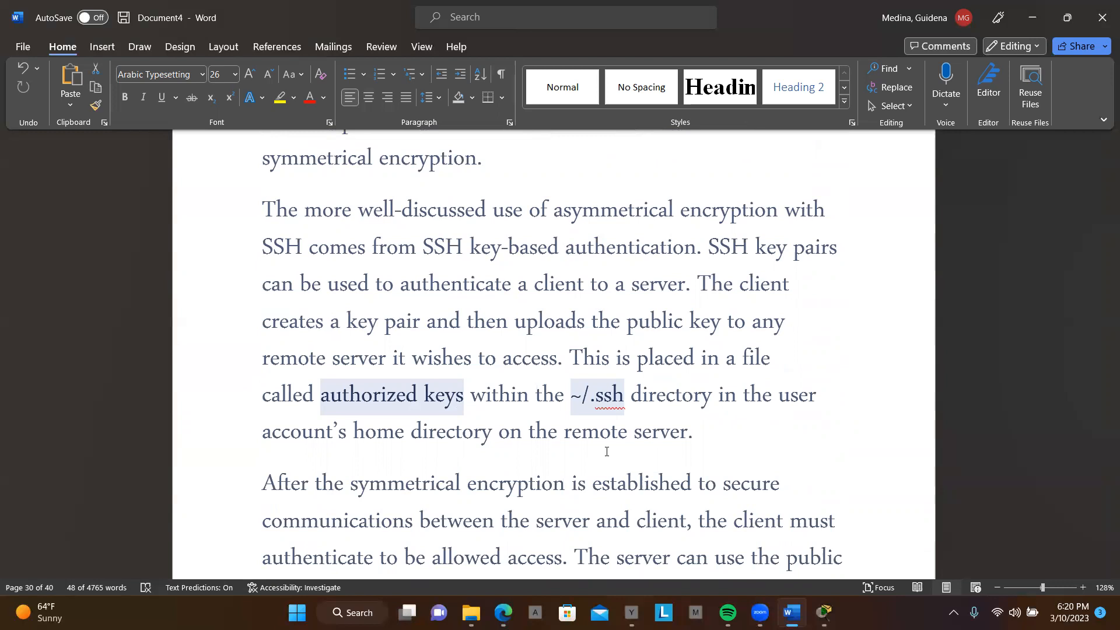
Step: Switch to the Cisco Packet Tracer activity and open PCA's IP configuration, keeping the addressing table visible
mouse_move(821, 594)
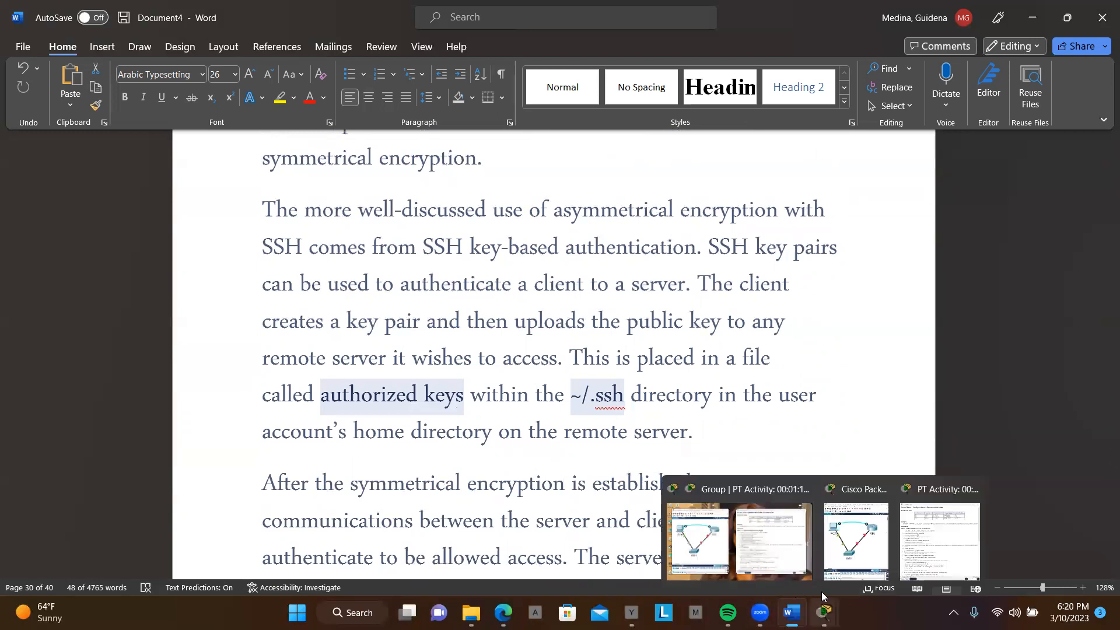
left_click(740, 540)
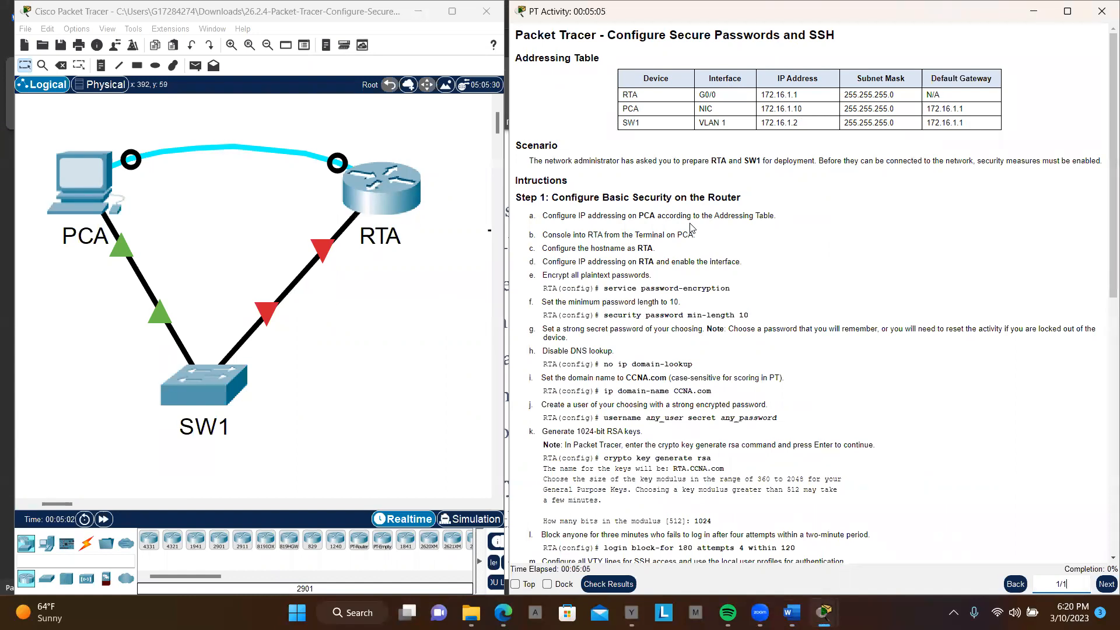
left_click(85, 175)
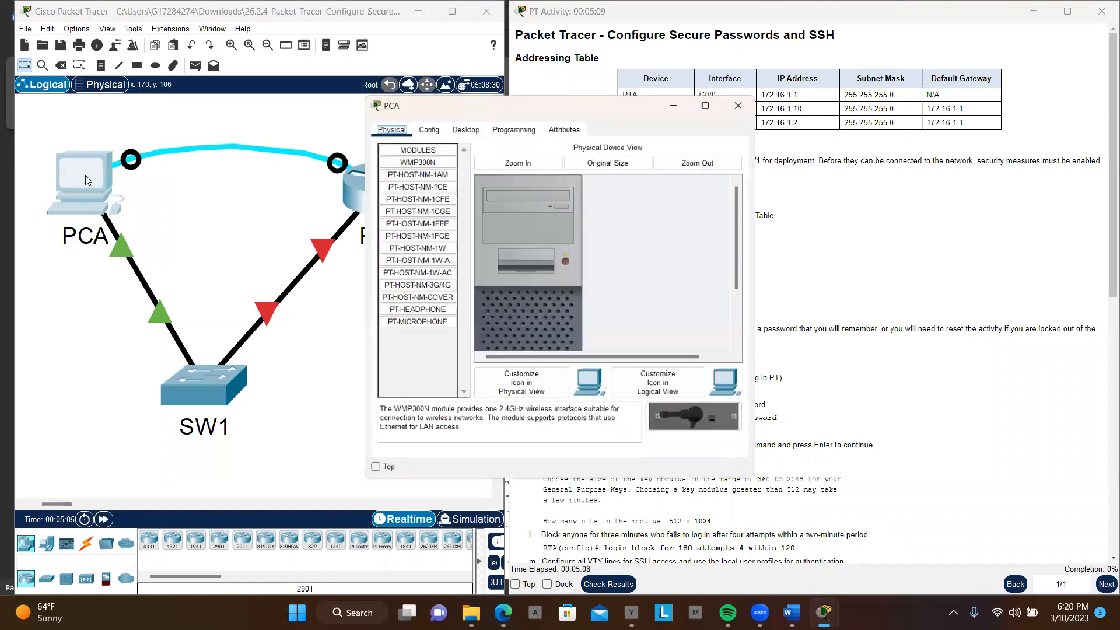
left_click_drag(447, 105, 239, 113)
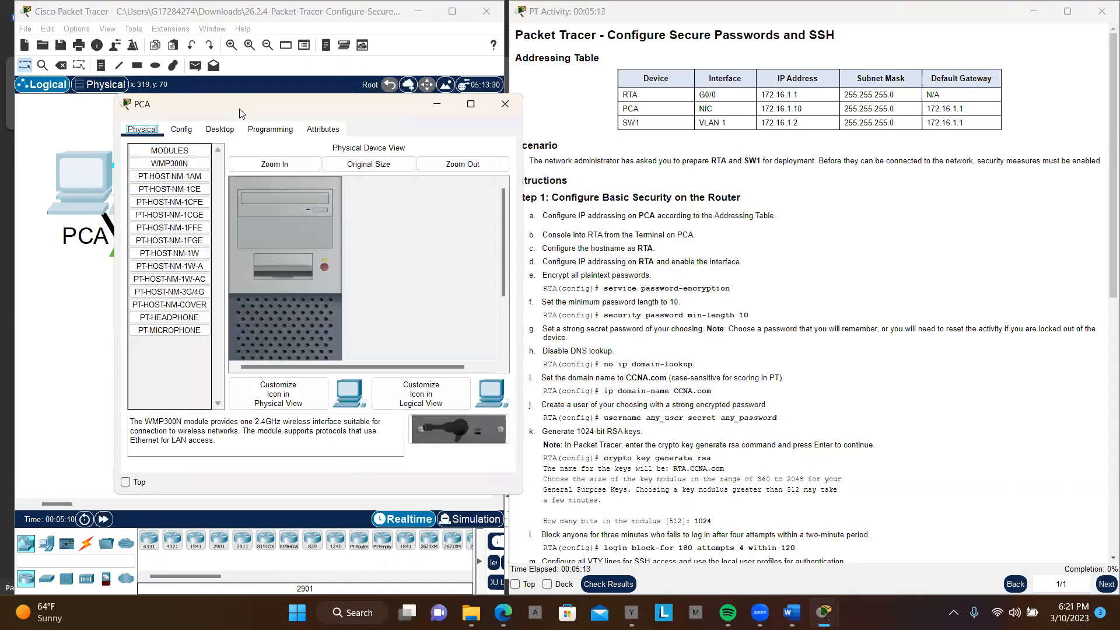
left_click(225, 132)
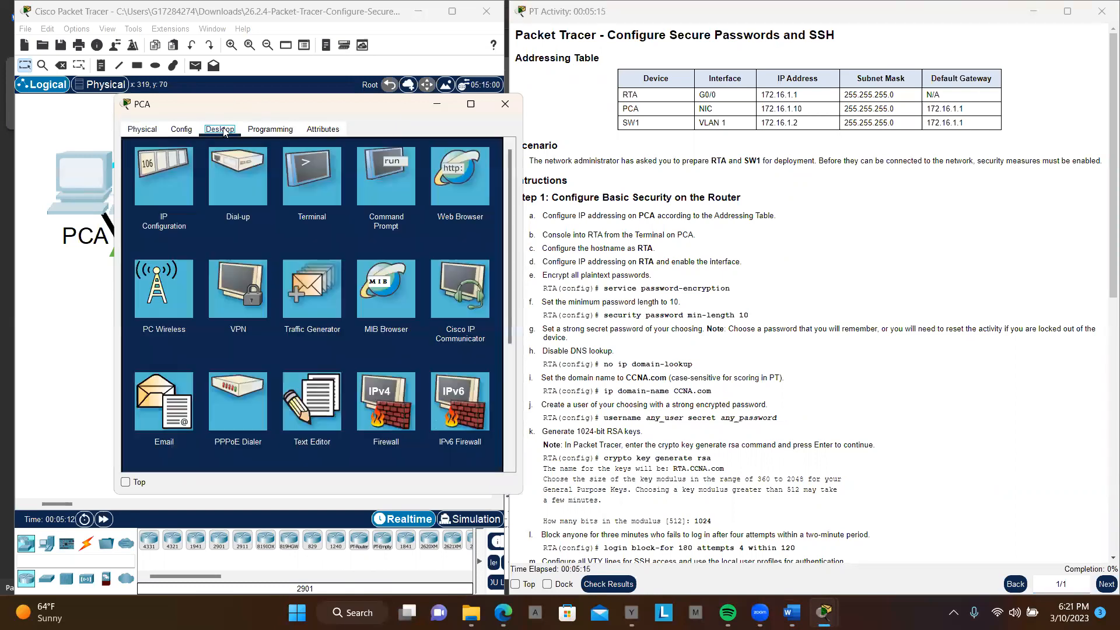
left_click(158, 194)
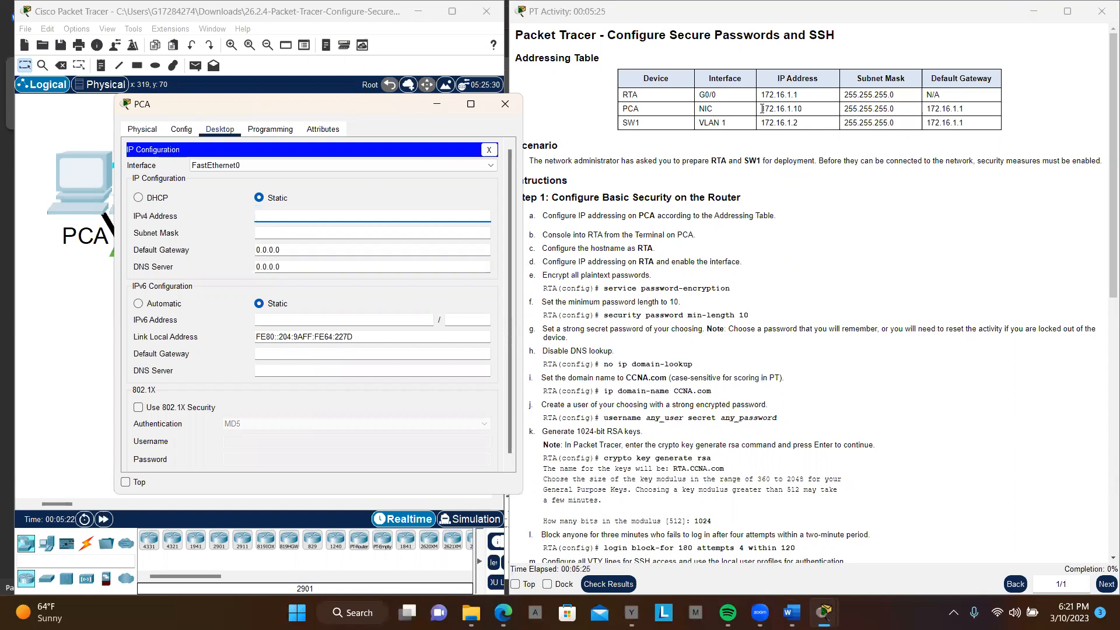
Step: Set PCA's static IPv4 address to 172.16.1.10 and its subnet mask to 255.255.255.0, copied from the addressing table
left_click_drag(762, 109, 807, 111)
key("ctrl+c")
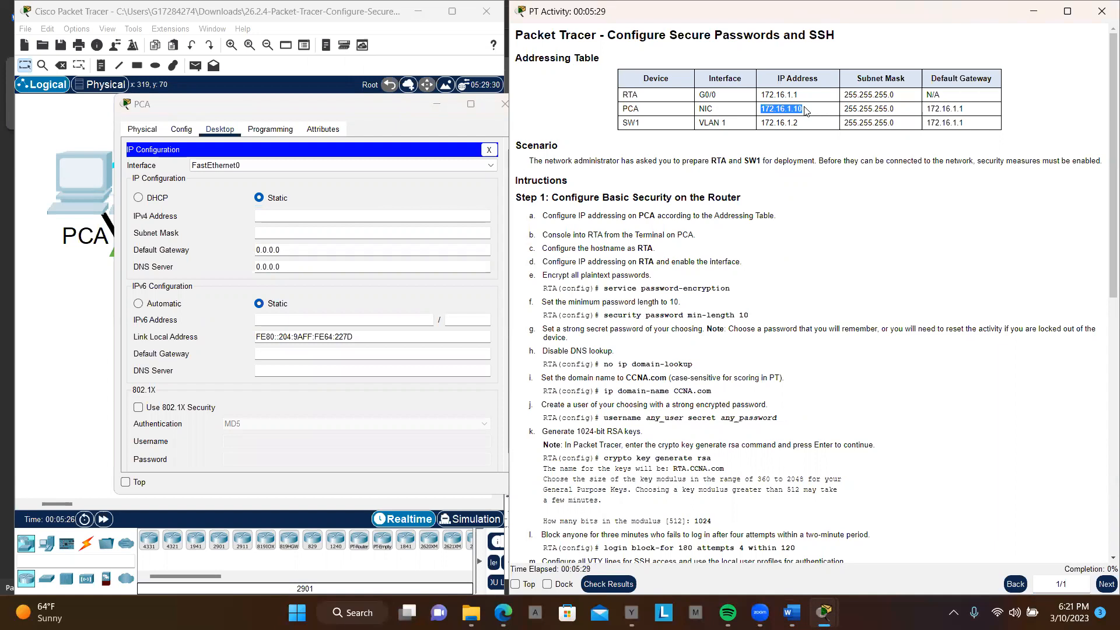
left_click(328, 220)
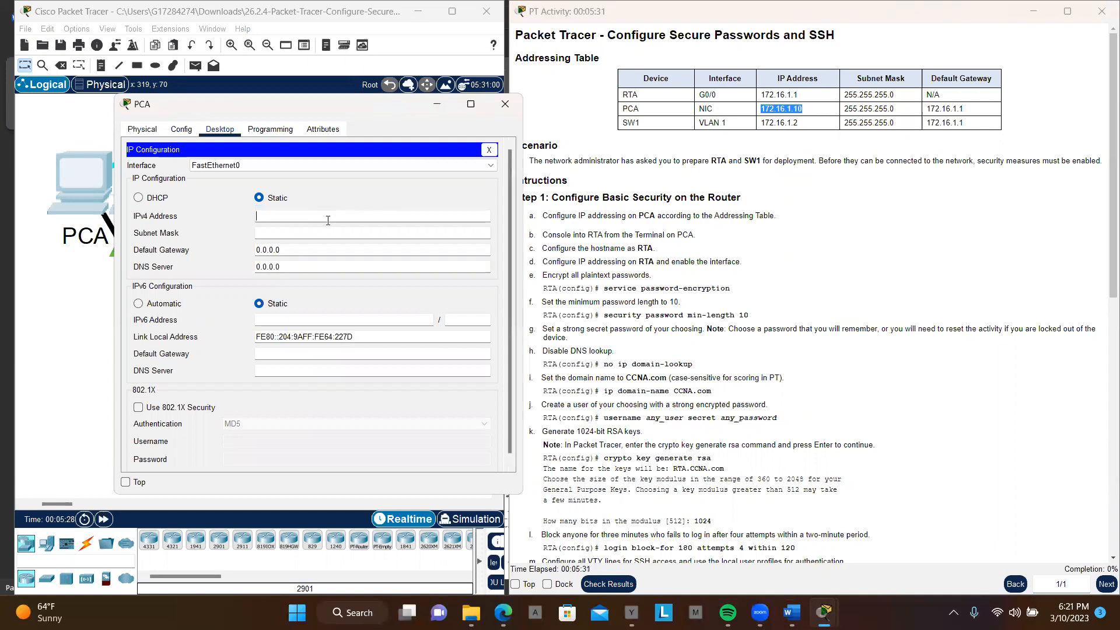
key("ctrl+v")
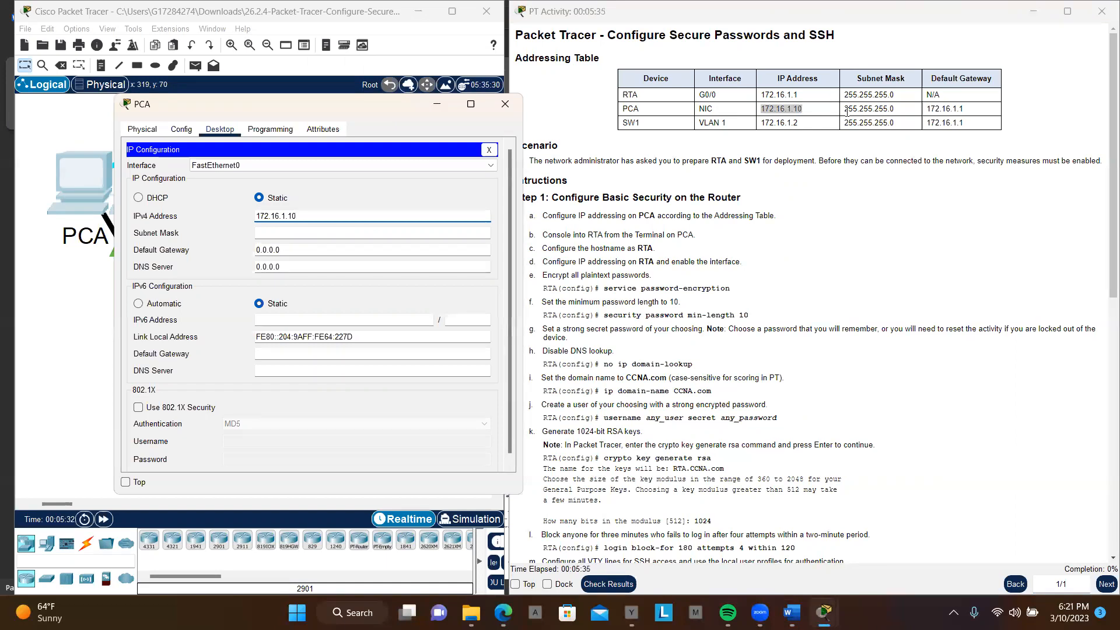
left_click_drag(847, 112, 897, 115)
left_click(898, 115)
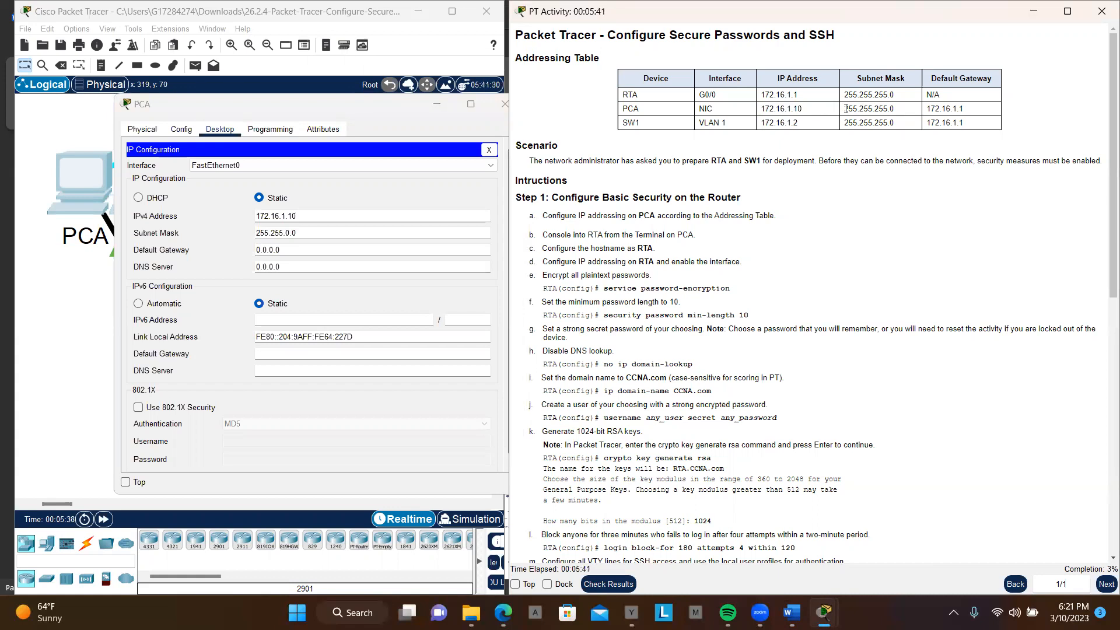
left_click_drag(847, 109, 897, 115)
key("ctrl+c")
left_click(330, 232)
key("ctrl+a")
key("ctrl+v")
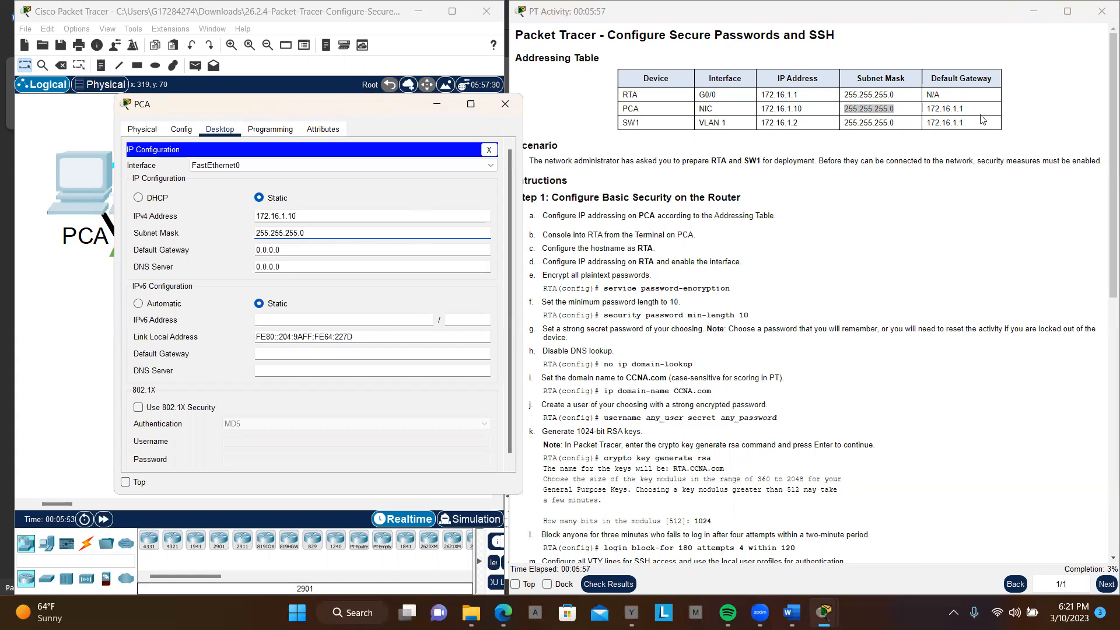
Step: Set PCA's default gateway to 172.16.1.1 from the addressing table and close the IP configuration
left_click_drag(926, 109, 967, 115)
key("ctrl+c")
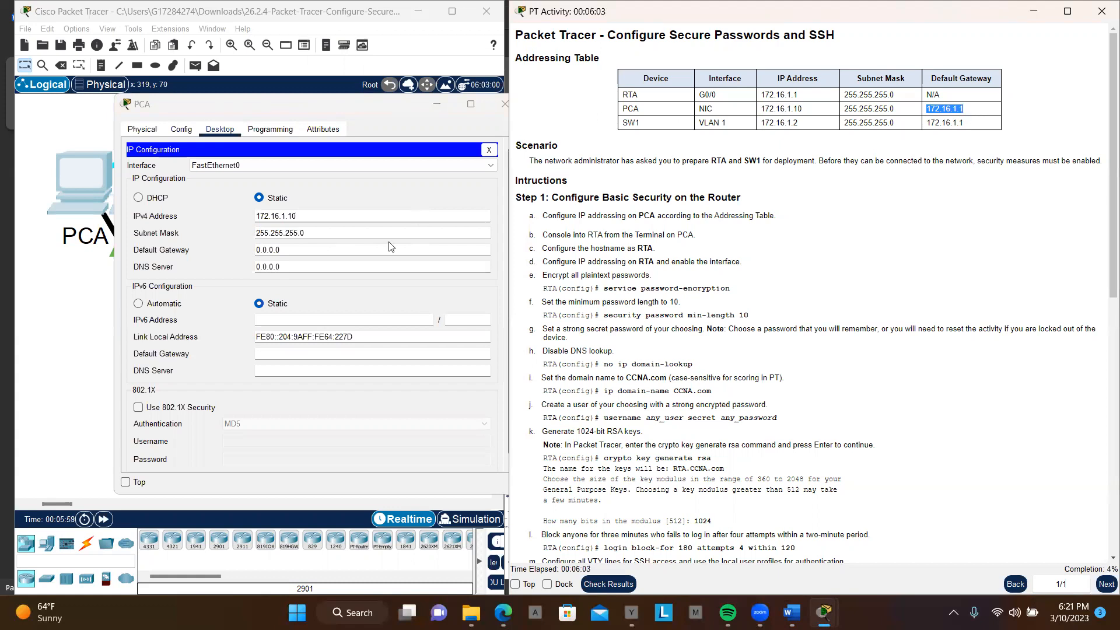
double_click(297, 252)
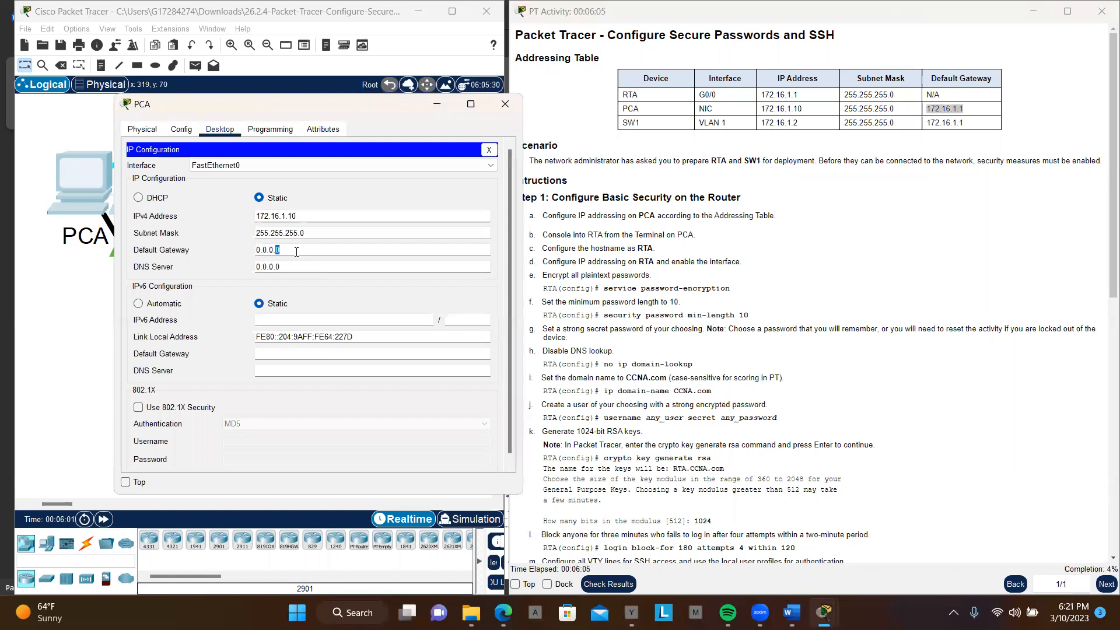
left_click(296, 252)
key("ctrl+v")
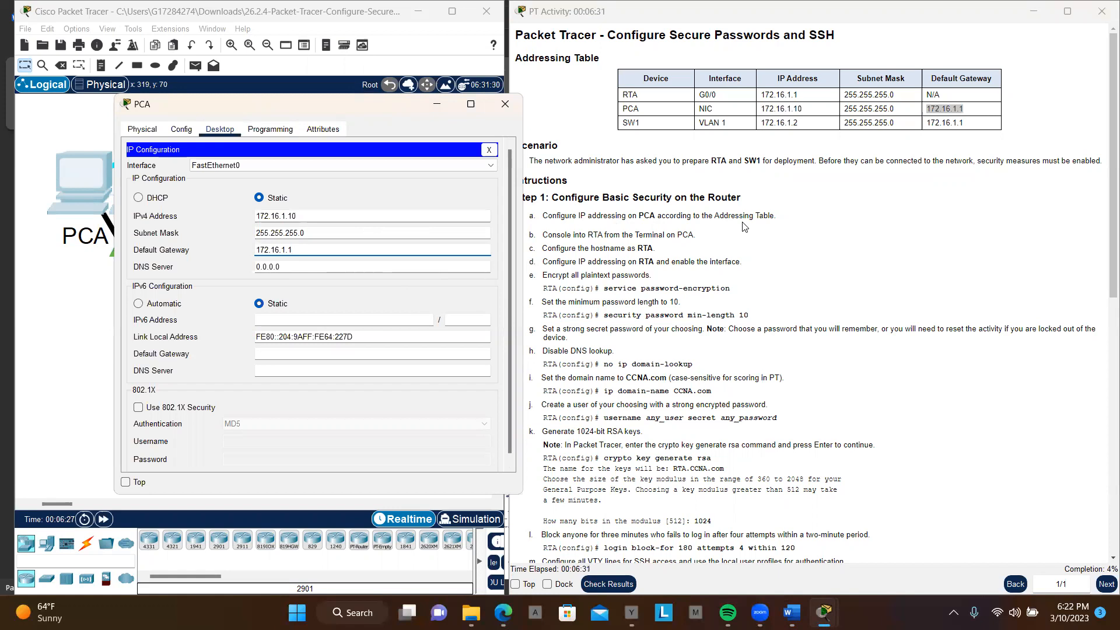
left_click(488, 150)
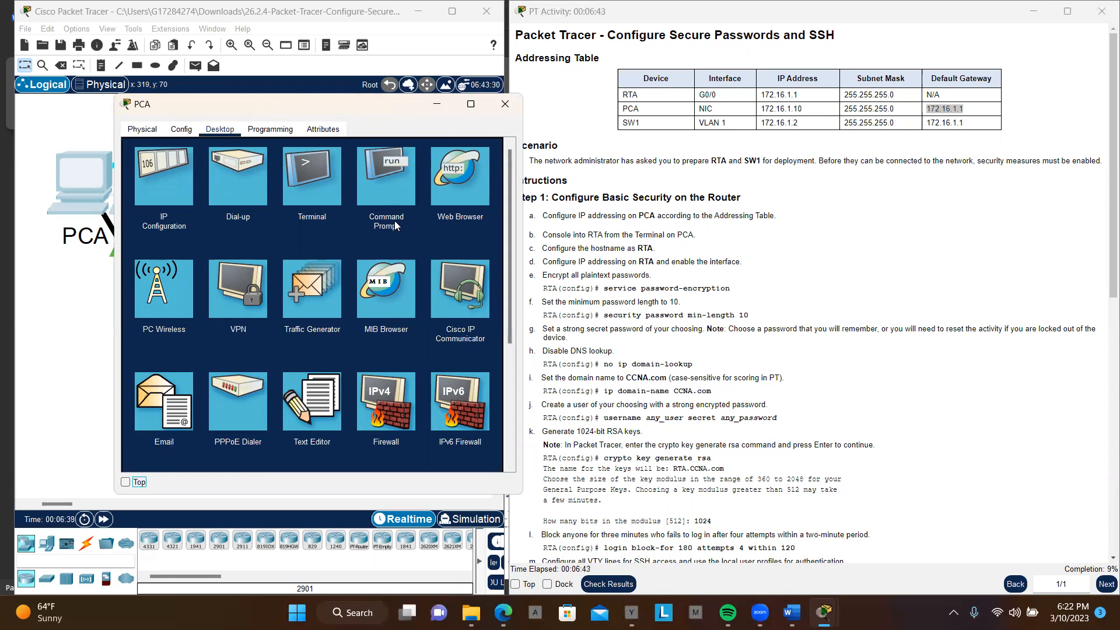
Step: Start a console session to the router from PCA's Terminal with the default port settings and bring up the command prompt
left_click(310, 183)
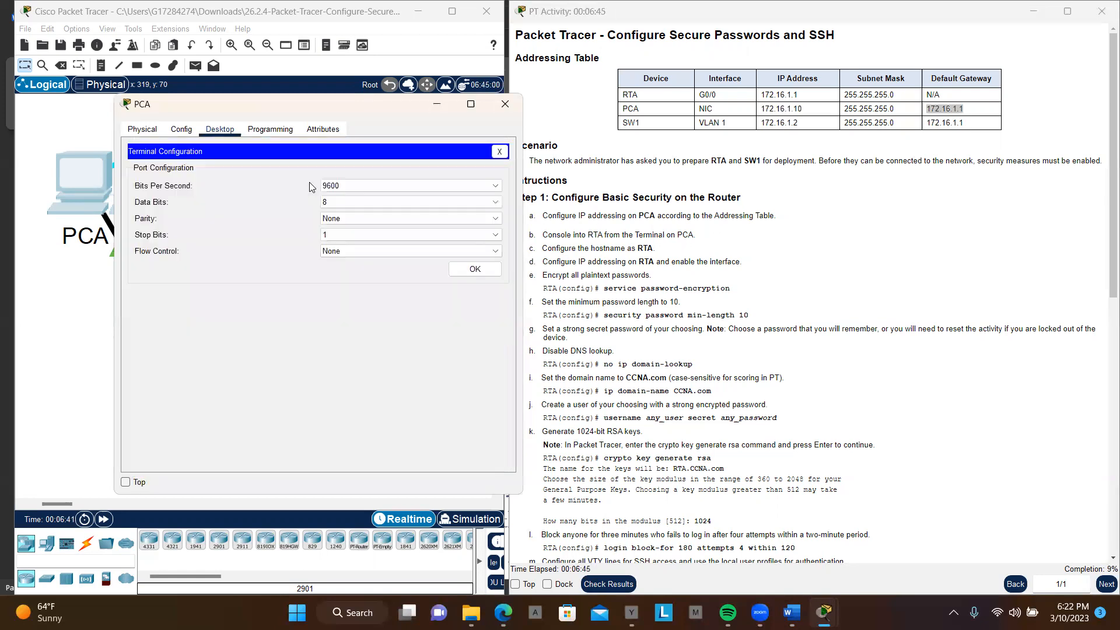
left_click(476, 270)
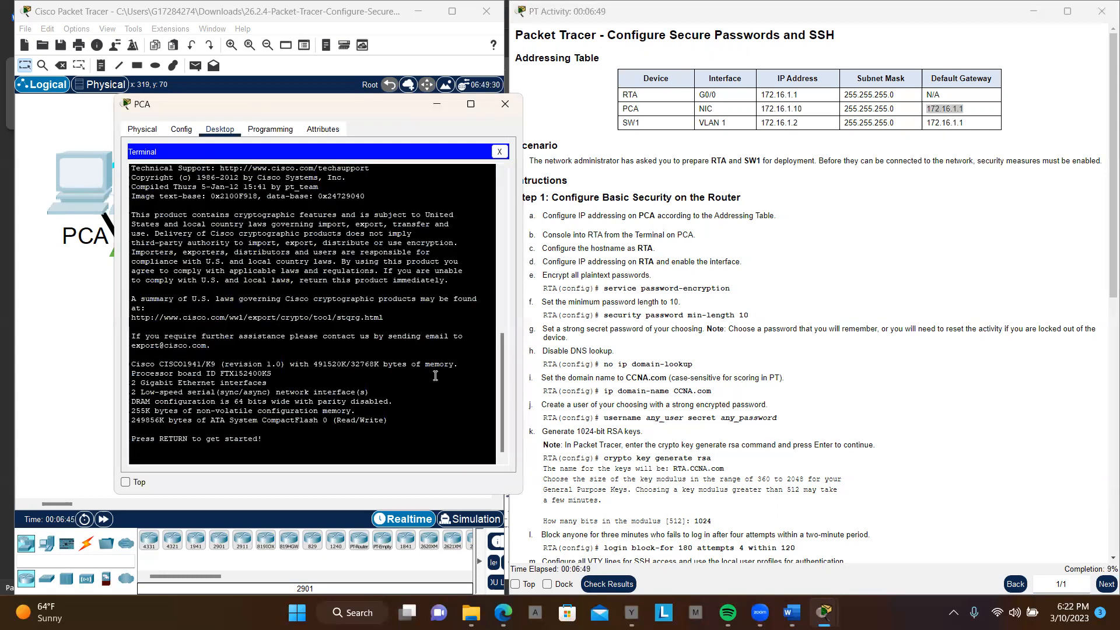
key("Return")
key("Return")
key("Return")
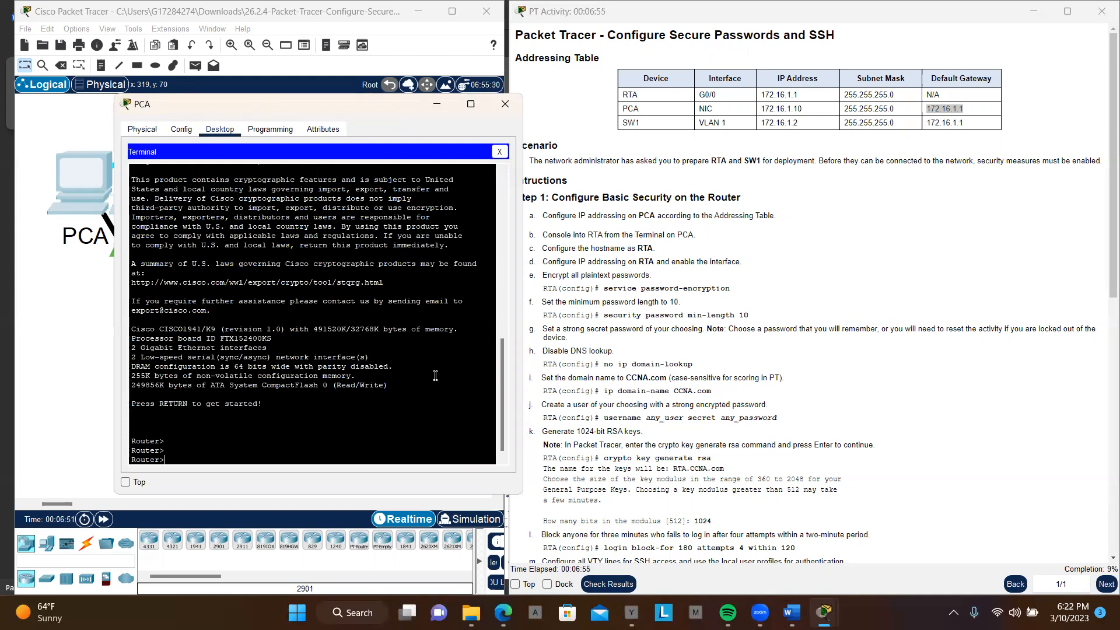
Step: Enter privileged EXEC mode with en, and global configuration mode with conf t on the router
type("en")
key("Return")
key("Return")
type("conf")
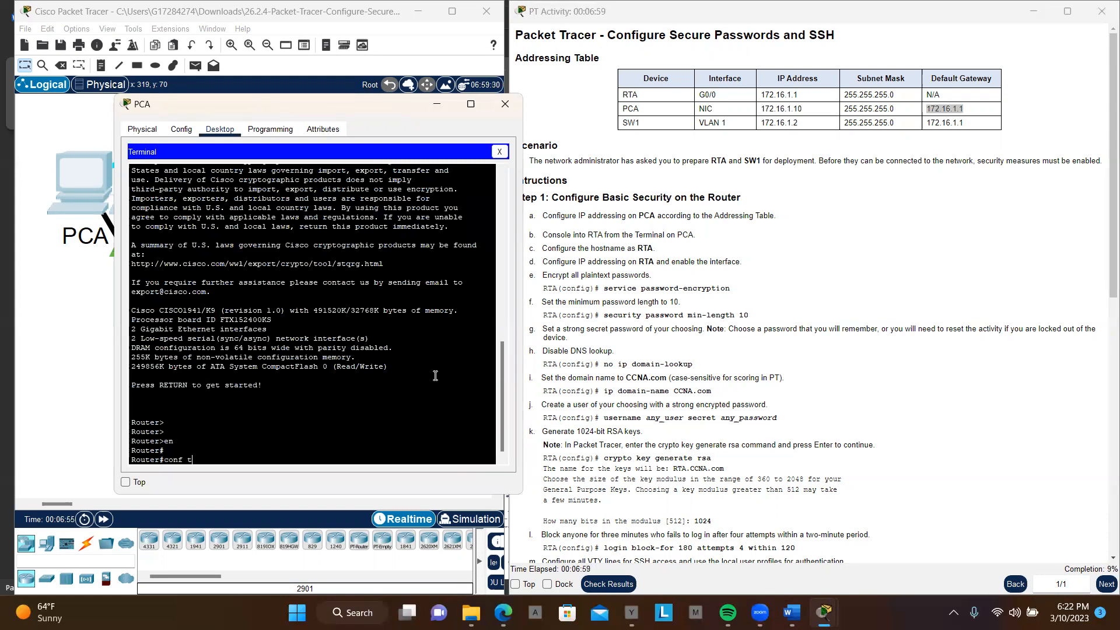
type(" t")
key("Return")
key("Return")
key("Return")
Step: Try to name the router by entering only RTA in global configuration mode
type("RTA")
key("Return")
key("Return")
key("Return")
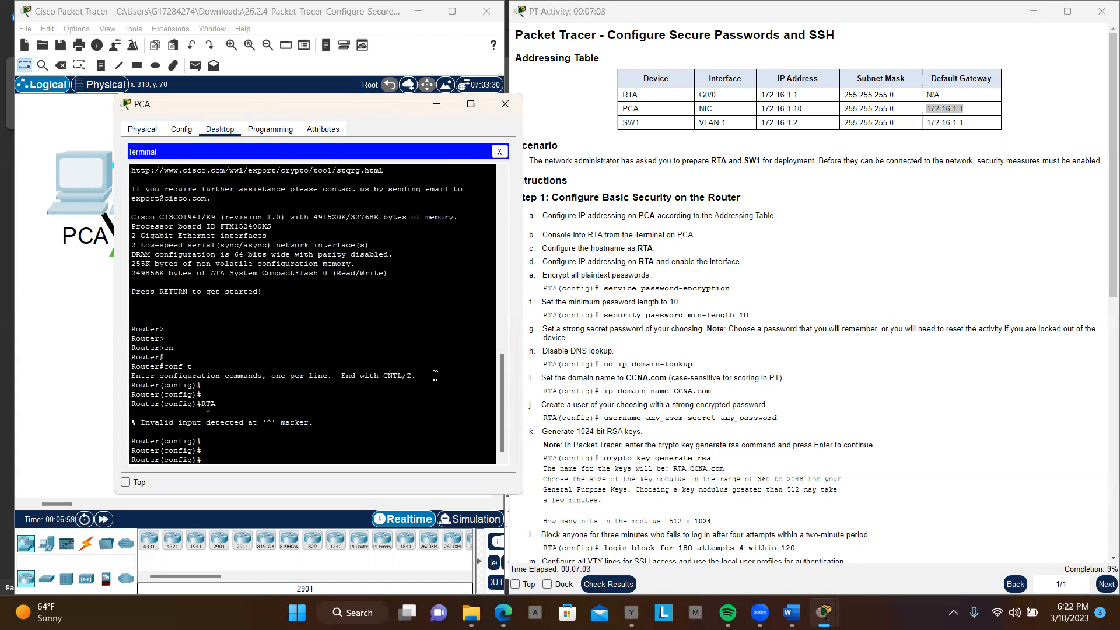
Step: Set the router's hostname to RTA with the hostname command
type("hostname")
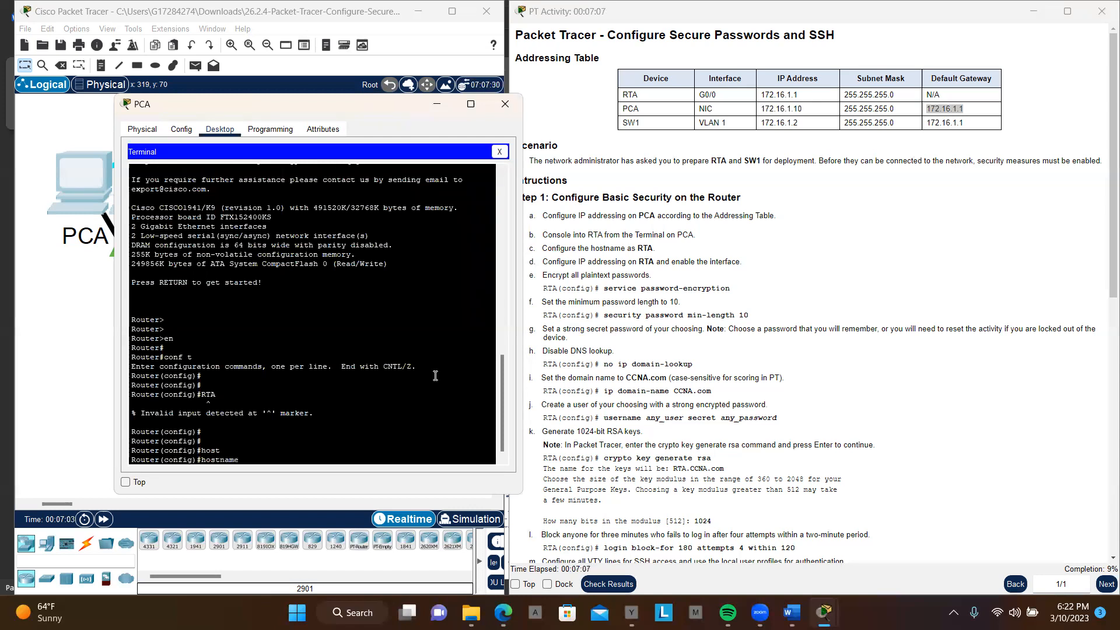
type("RTA")
key("Return")
key("Return")
key("Return")
key("Return")
key("Return")
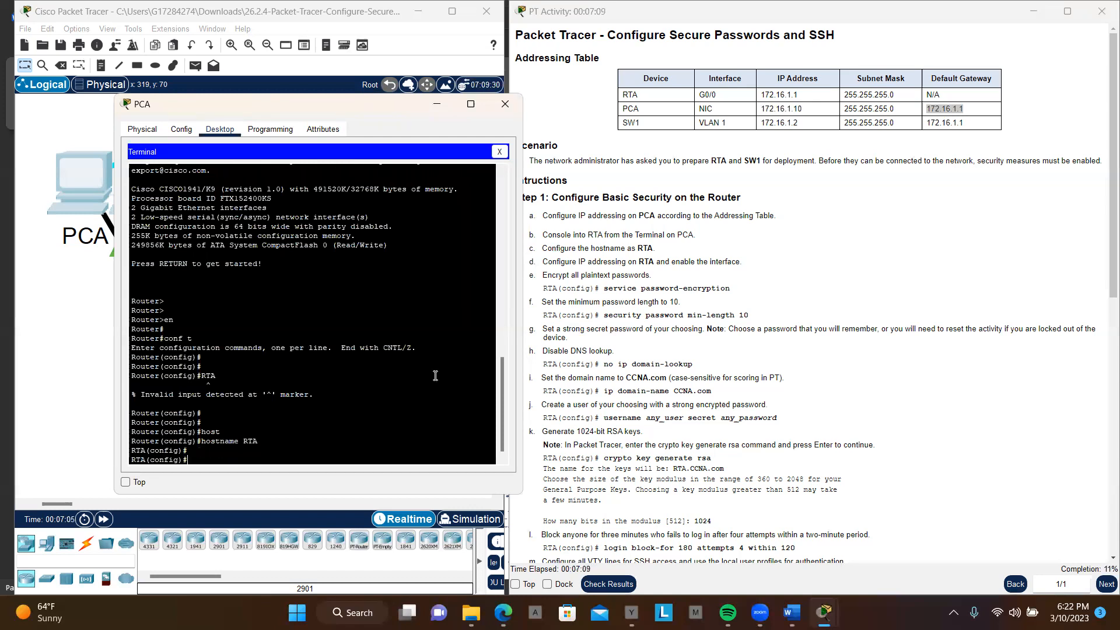
key("Return")
key("Return")
key("Return")
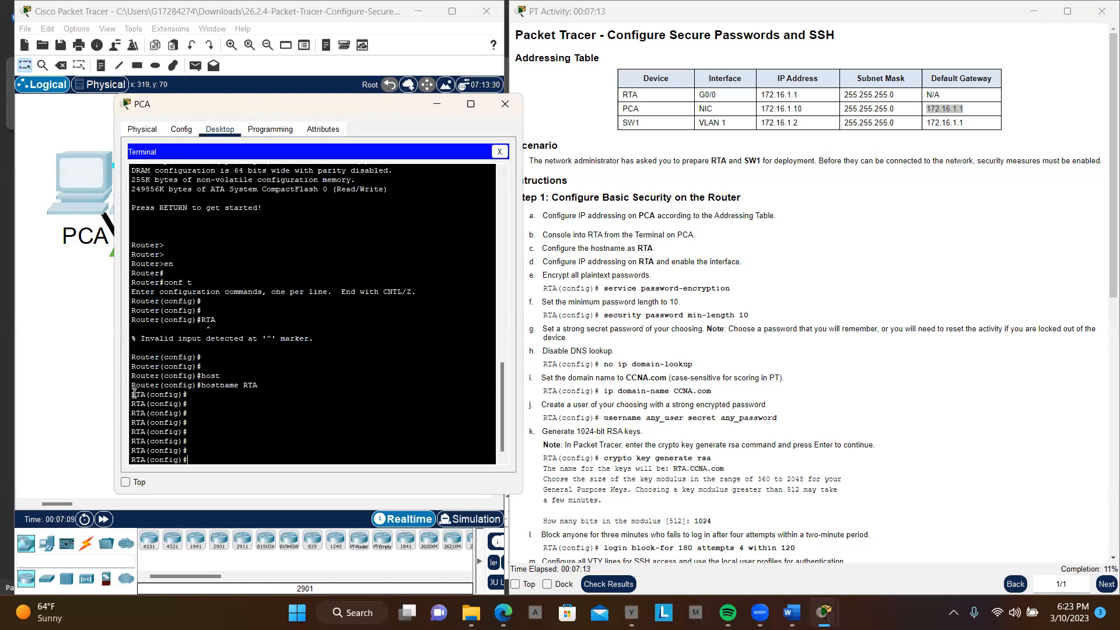
left_click_drag(133, 393, 193, 462)
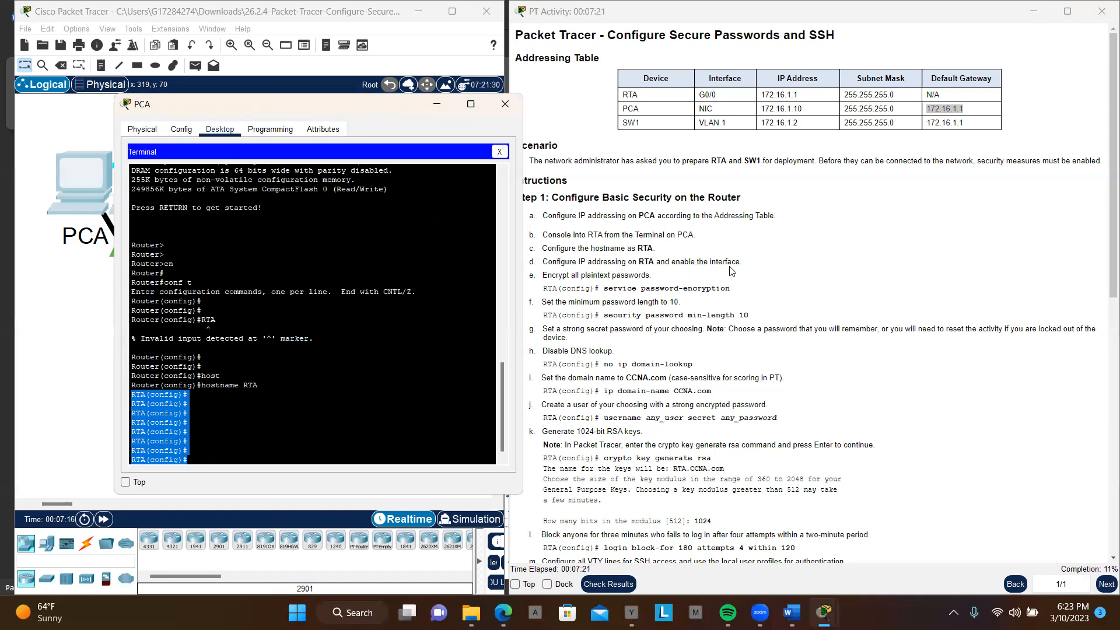
Step: Enter interface configuration mode for gigabitEthernet 0/0 on RTA
left_click(279, 454)
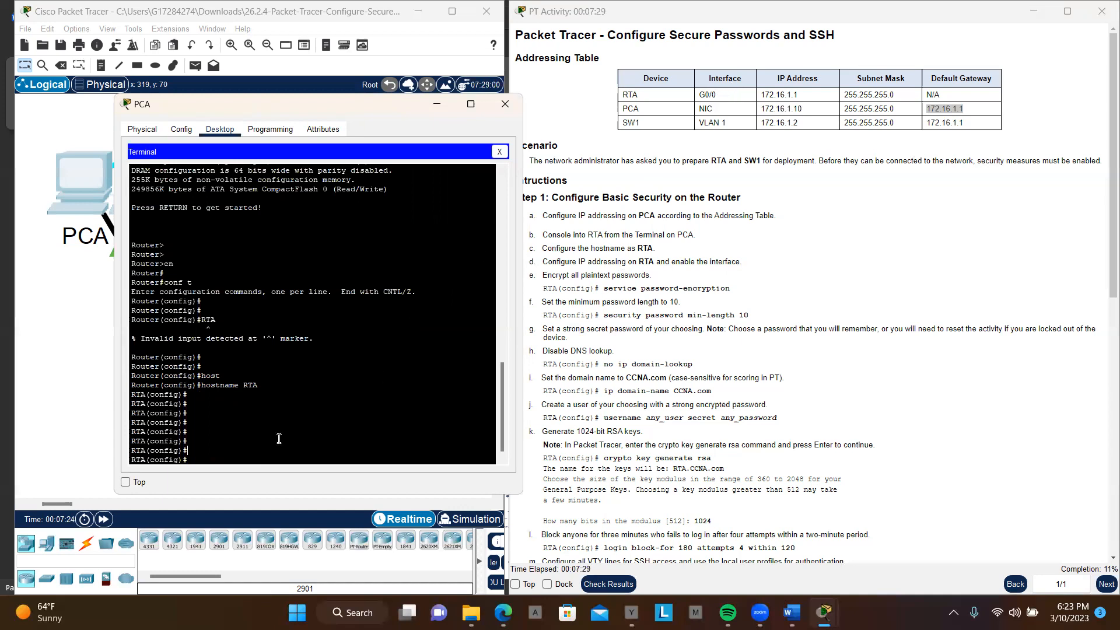
type("int")
key("Tab")
type("gi")
key("Tab")
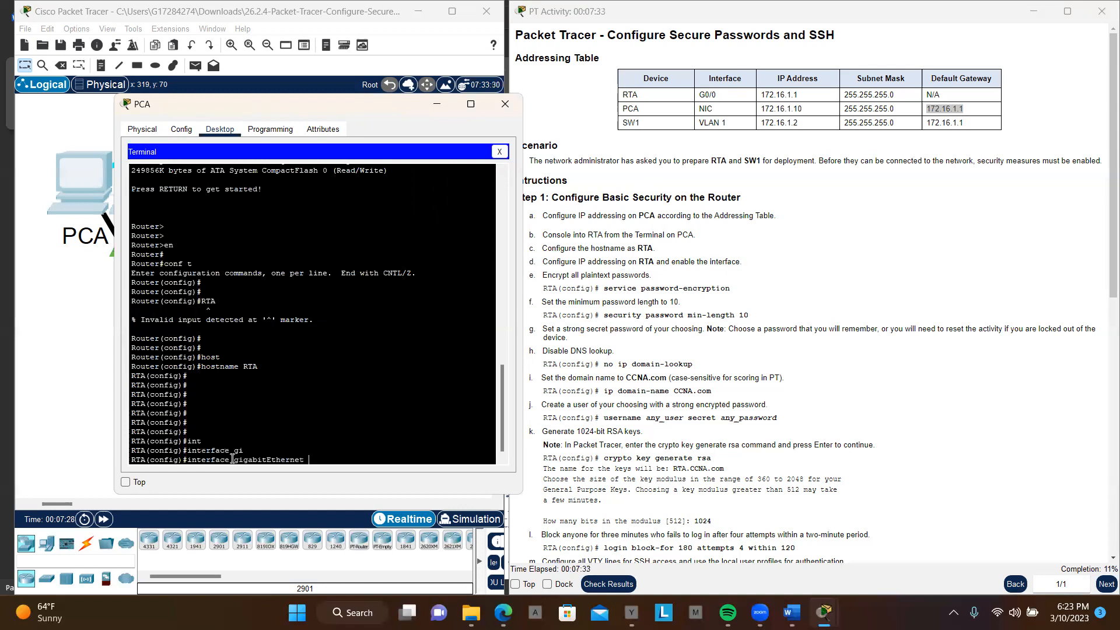
type("0/0")
key("Return")
key("Return")
key("Return")
key("Return")
key("Return")
key("Return")
key("Return")
key("Return")
key("Return")
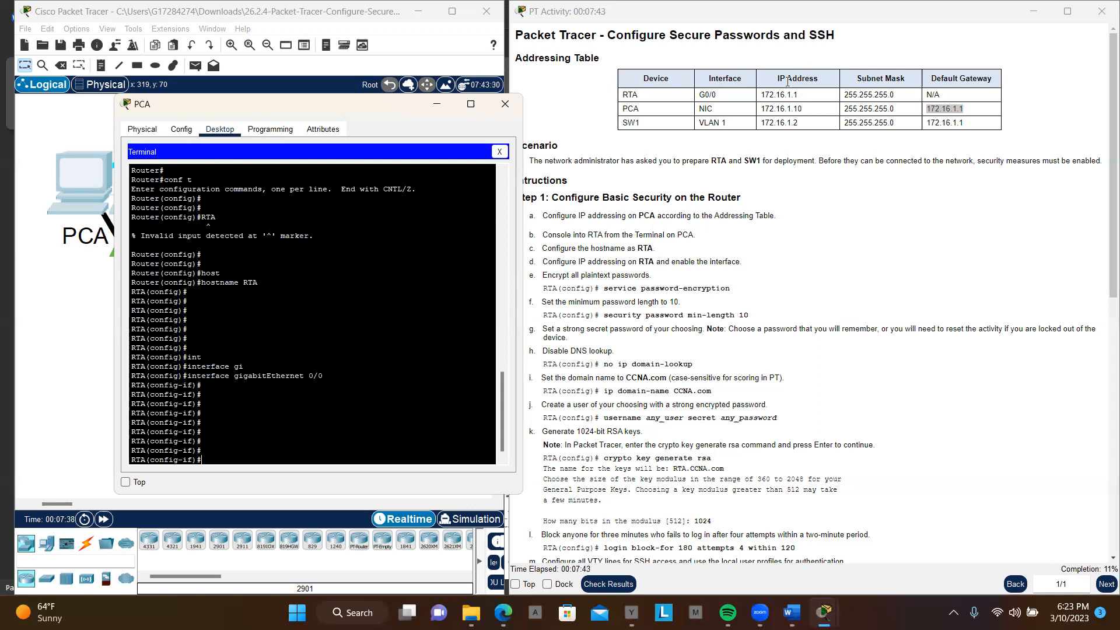
Step: Start an ip address command for RTA's interface, using the address 172.16.1.1 copied from the addressing table
type("ip ad")
key("Tab")
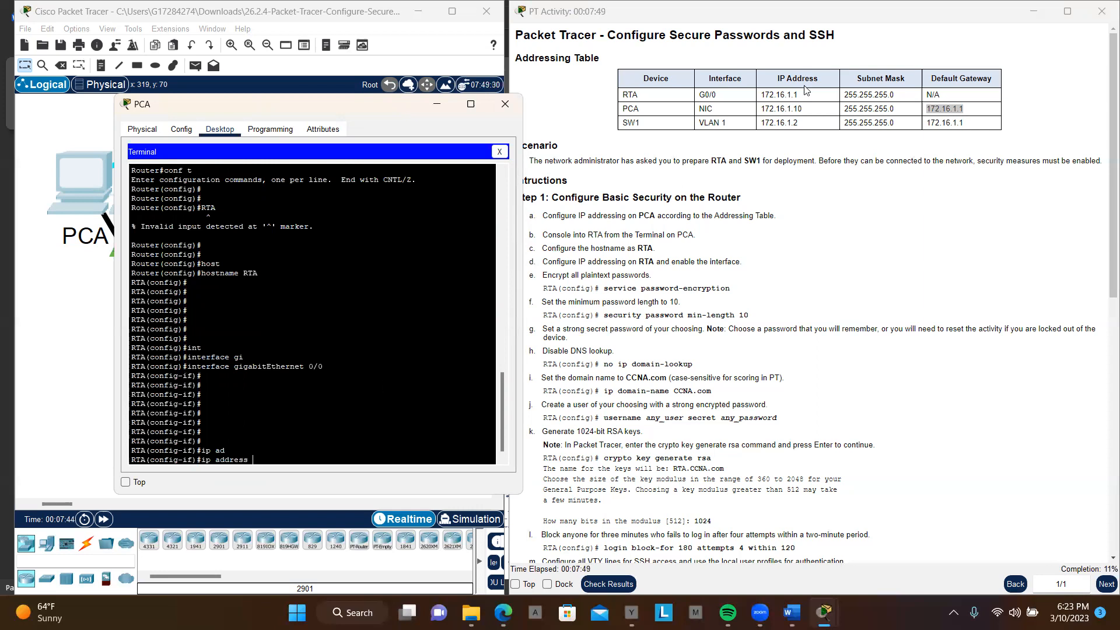
left_click_drag(799, 95, 773, 94)
left_click_drag(843, 96, 839, 113)
left_click(337, 454)
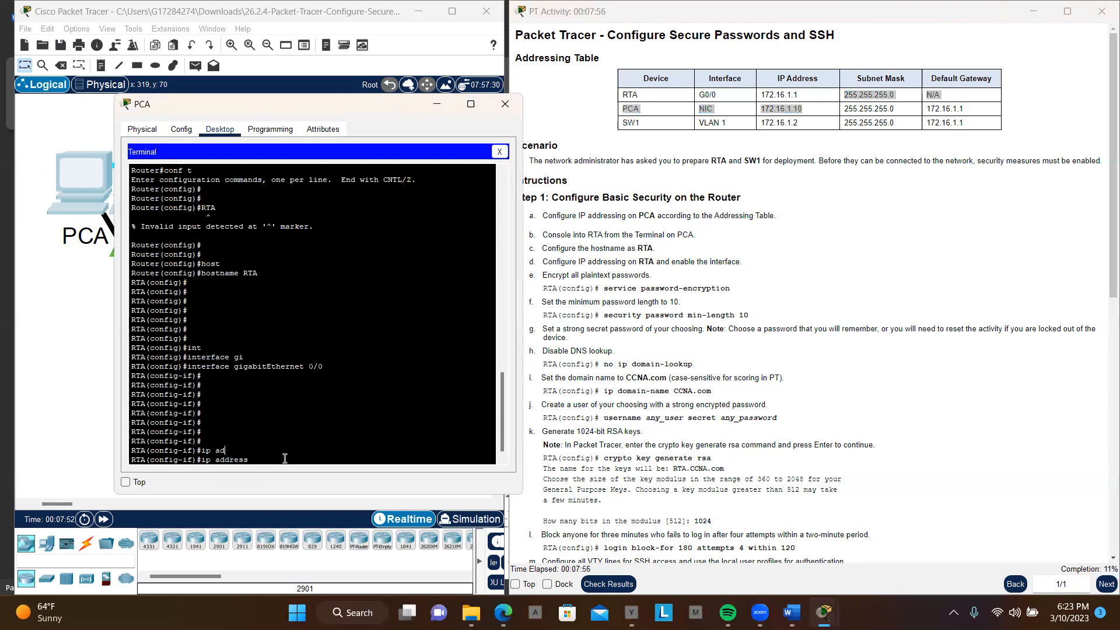
key("Return")
key("Return")
key("Return")
key("Return")
key("Return")
key("Up")
right_click(284, 460)
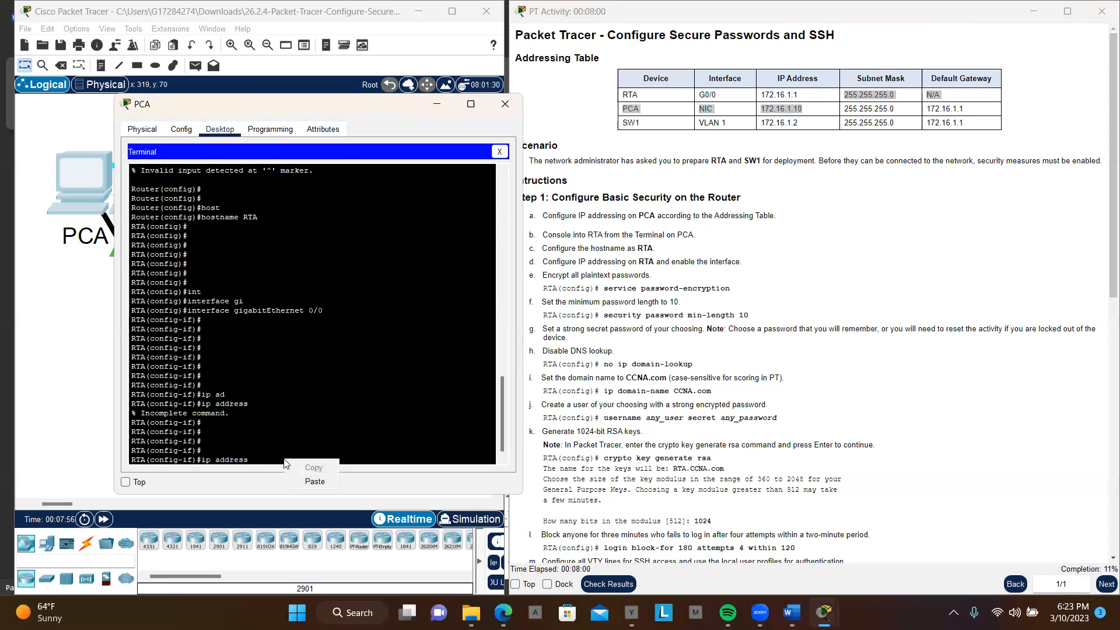
left_click(319, 484)
Step: Complete the interface's ip address command with RTA's subnet mask 255.255.255.0 from the addressing table and run it
left_click_drag(894, 111, 846, 110)
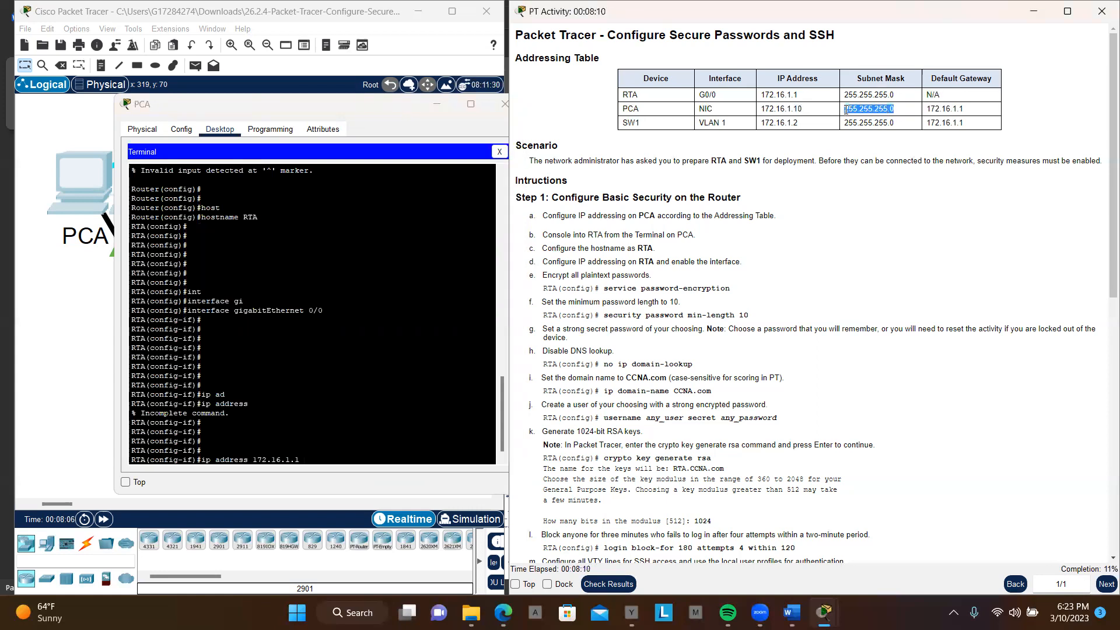
left_click_drag(898, 95, 845, 98)
key("ctrl+c")
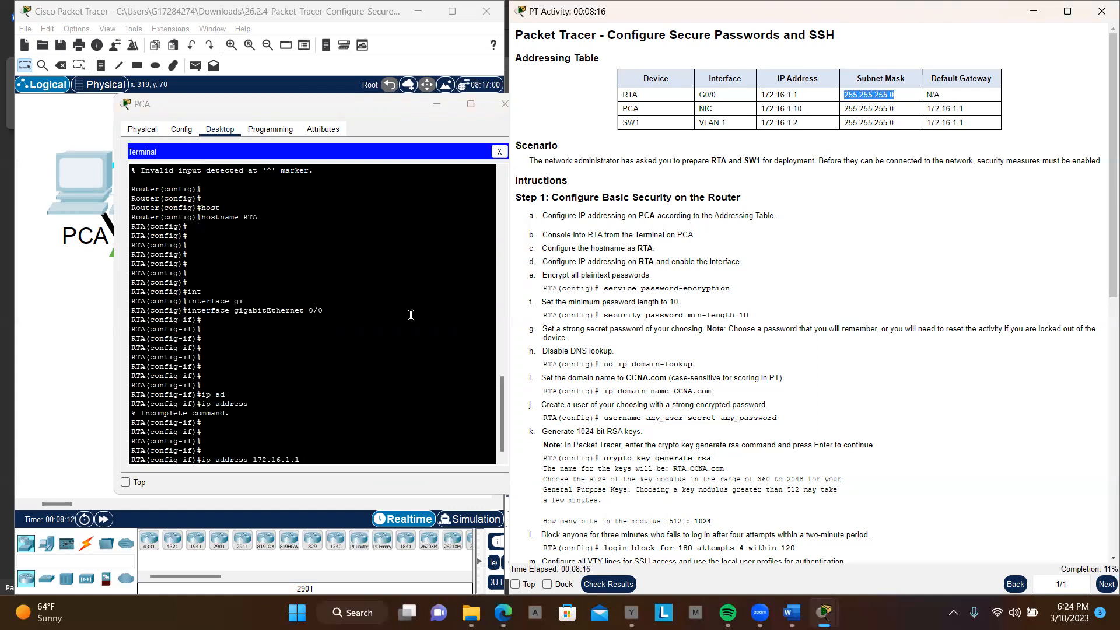
left_click(344, 456)
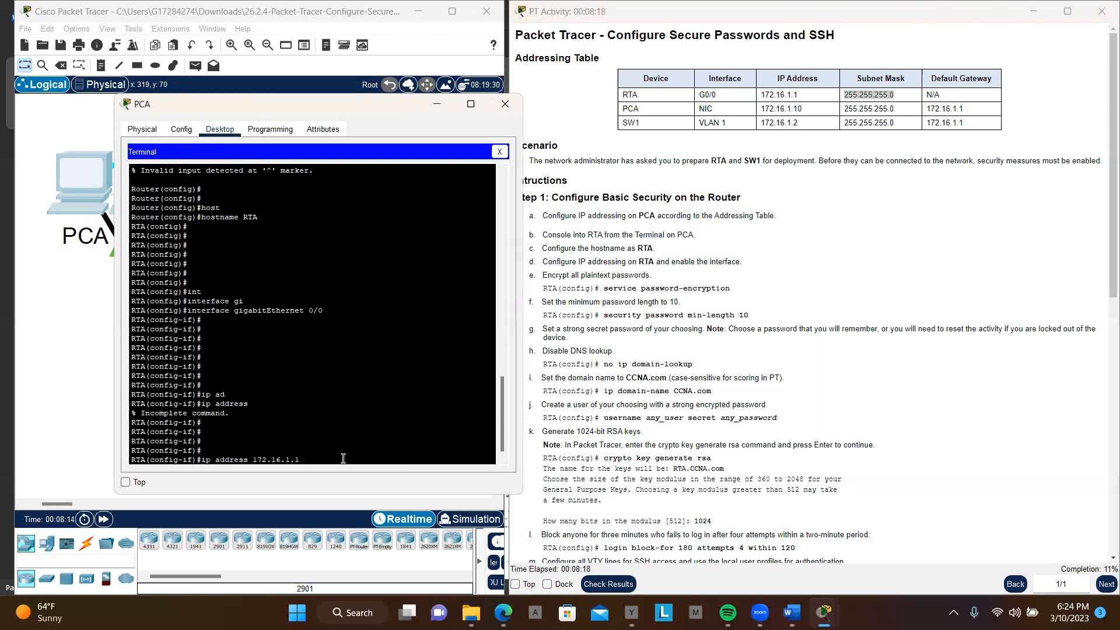
right_click(343, 458)
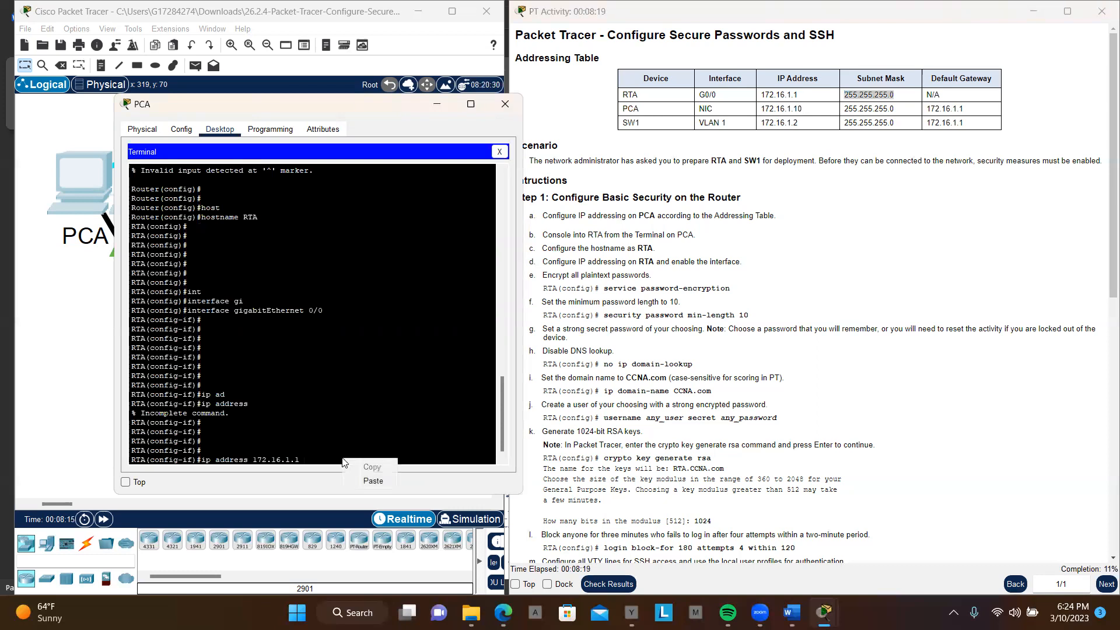
left_click(379, 482)
key("Return")
key("Return")
key("Return")
key("Return")
key("Return")
key("Return")
key("Return")
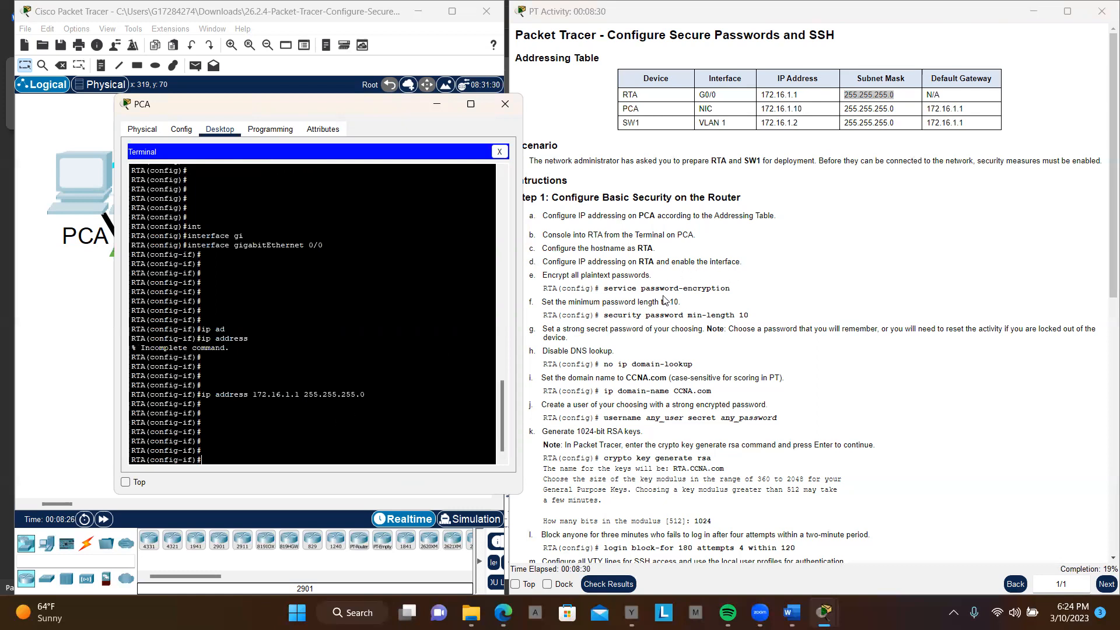
Step: Enable RTA's gigabitEthernet 0/0 interface with the no shutdown command
left_click_drag(663, 260, 748, 264)
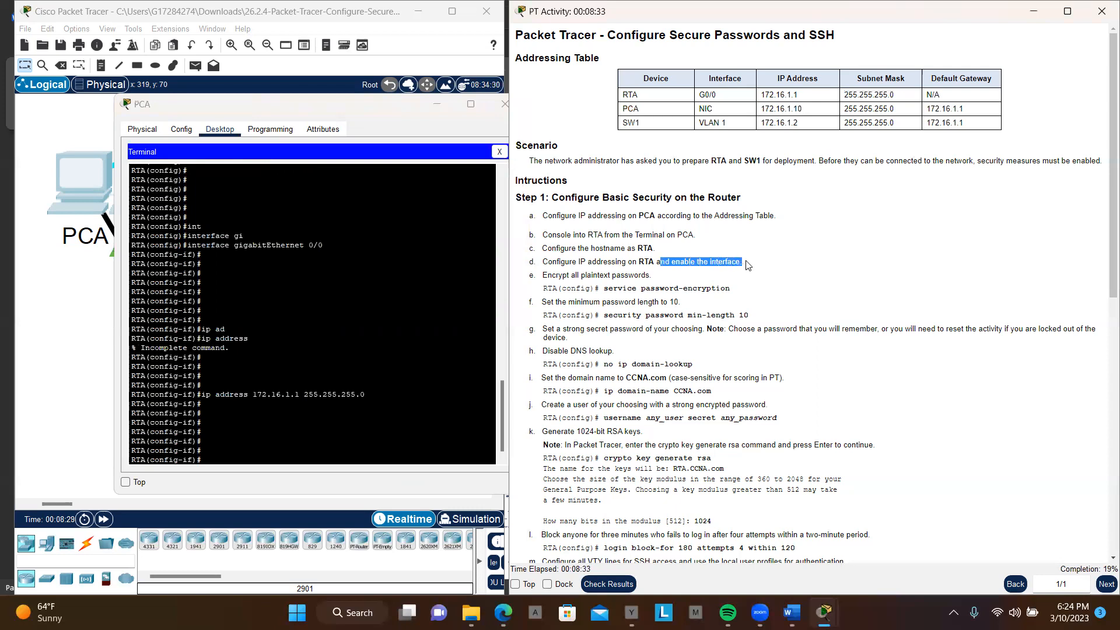
left_click(283, 441)
key("Return")
key("Return")
key("Return")
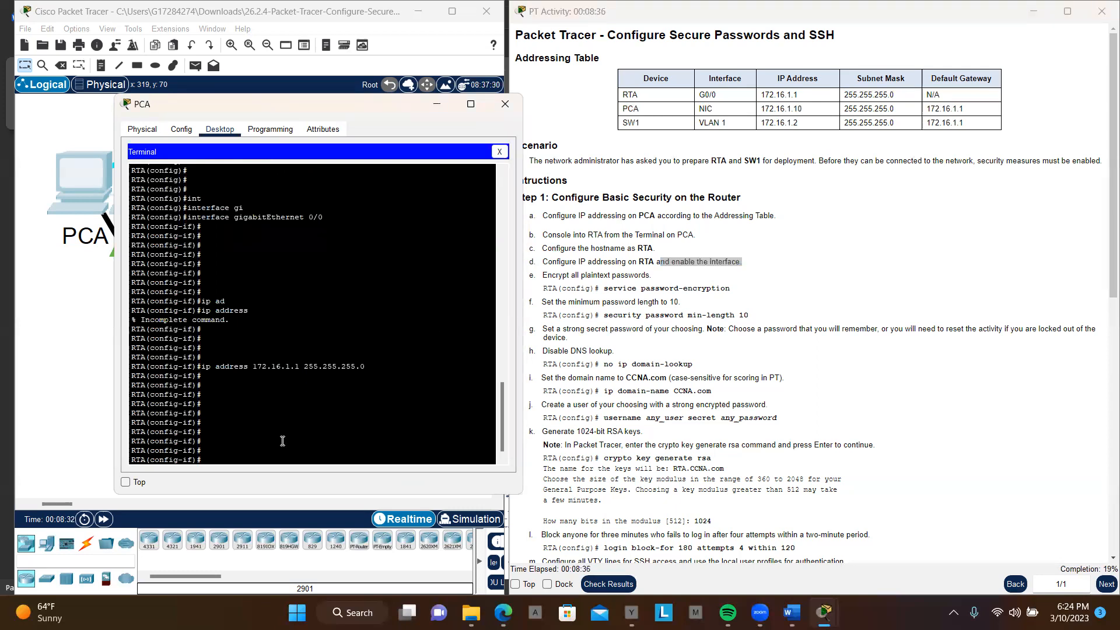
type("no shu")
key("Tab")
key("Return")
key("Return")
key("Return")
key("Return")
key("Return")
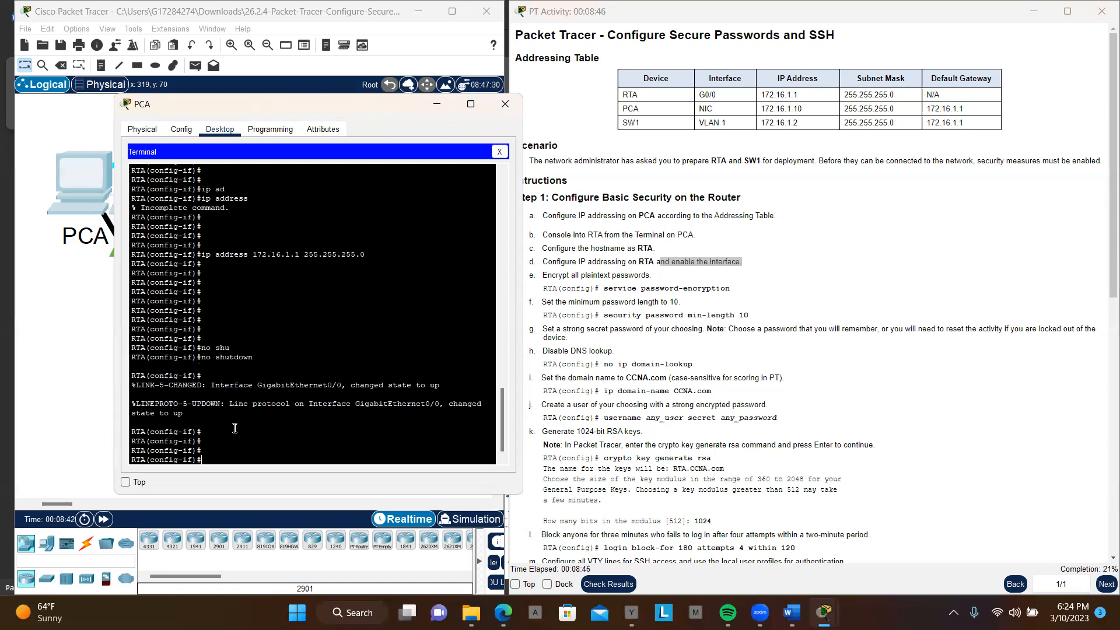
Step: Run do sh ip int br and examine the address and status of GigabitEthernet0/0
type("do sh ipp int br")
key("Return")
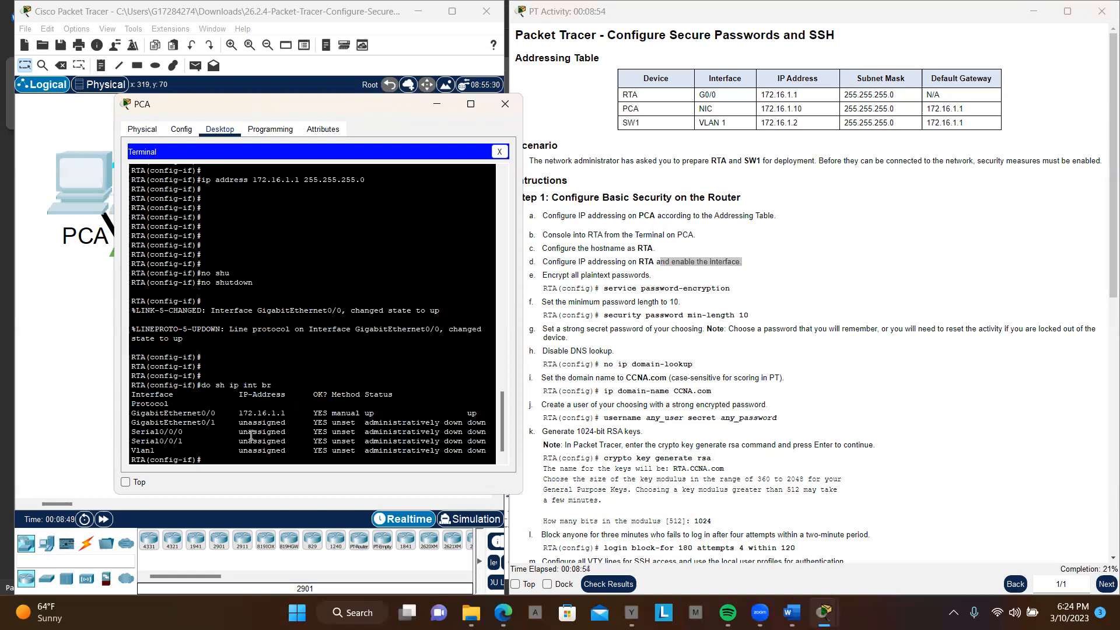
left_click_drag(481, 413, 150, 413)
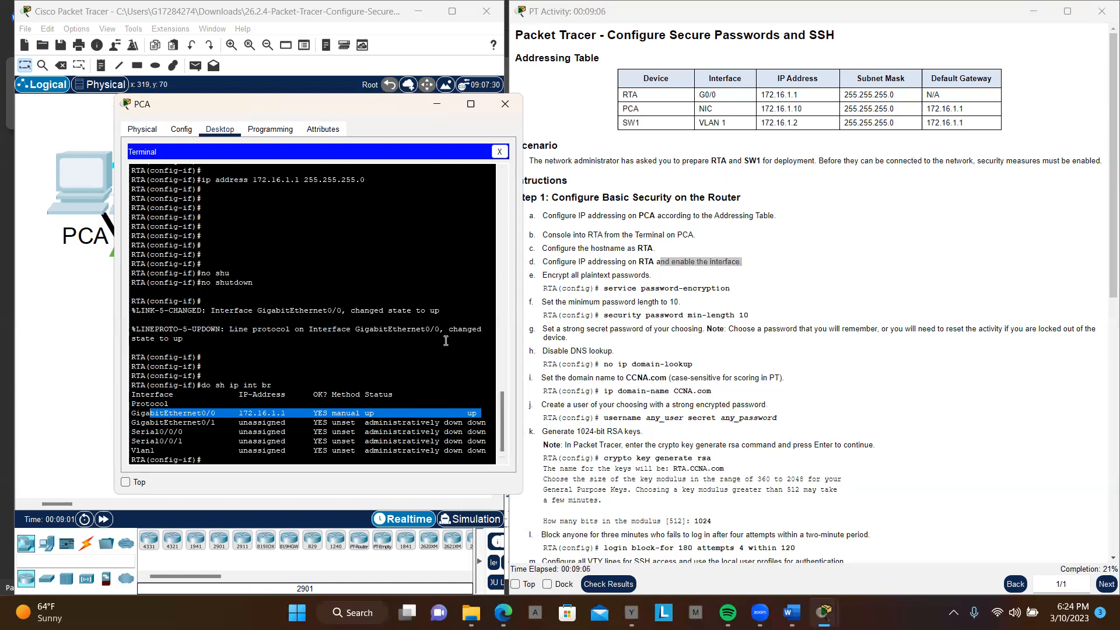
scroll(446, 364, "down", 1)
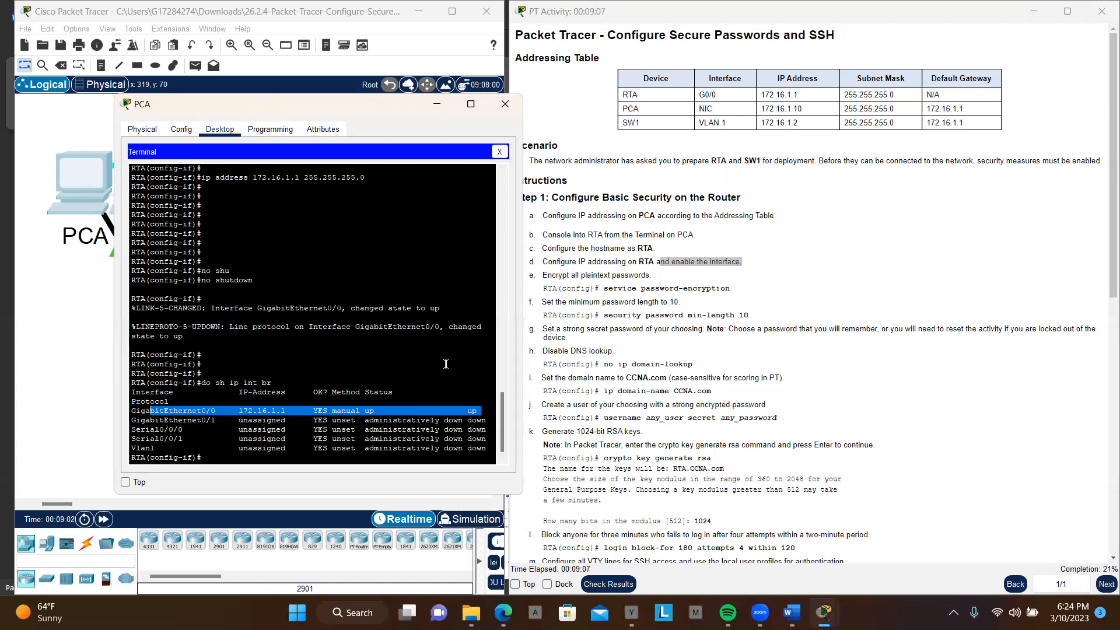
left_click(251, 460)
key("Return")
key("Return")
key("Return")
key("Return")
key("Return")
key("Return")
key("Return")
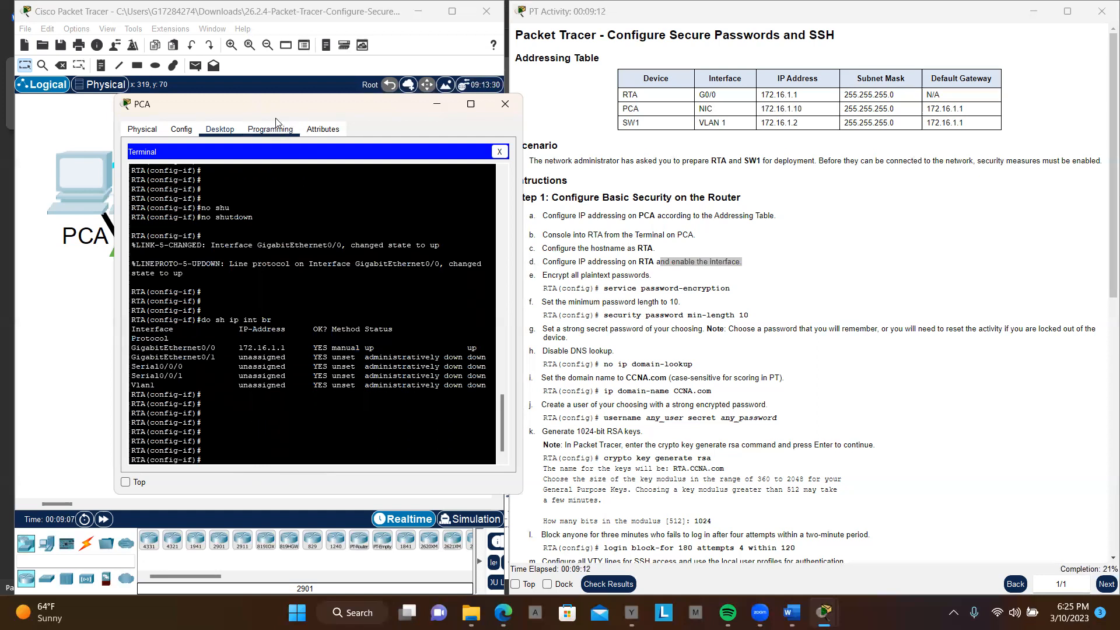
Step: Uncover the topology to examine the links between PCA, SW1 and RTA, and place the PCA window clear of the instructions
left_click_drag(275, 109, 367, 133)
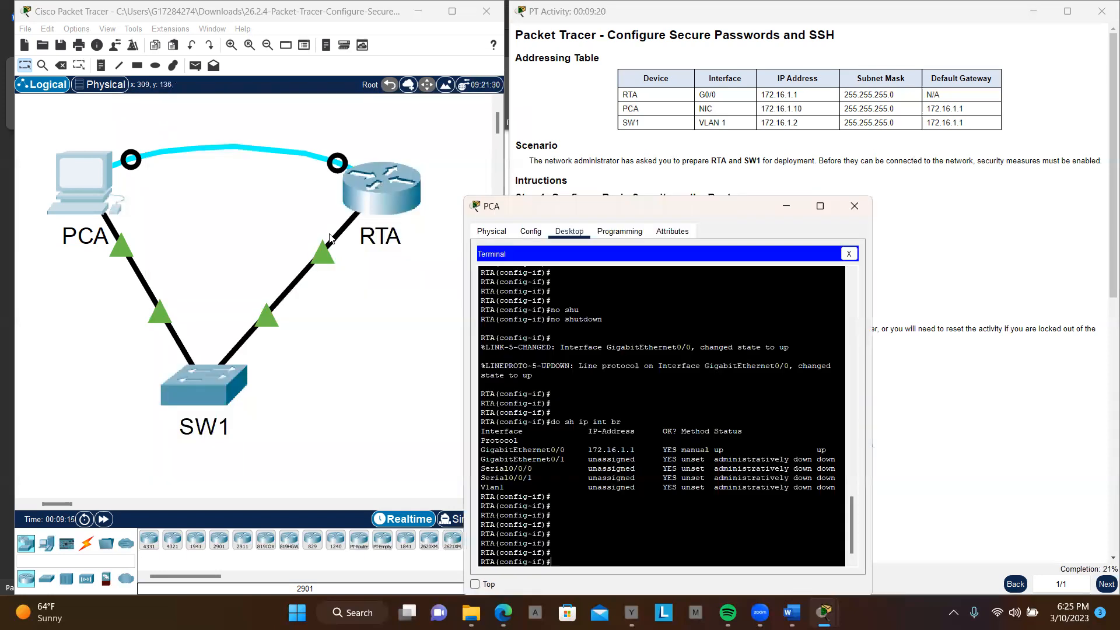
left_click_drag(688, 217, 374, 121)
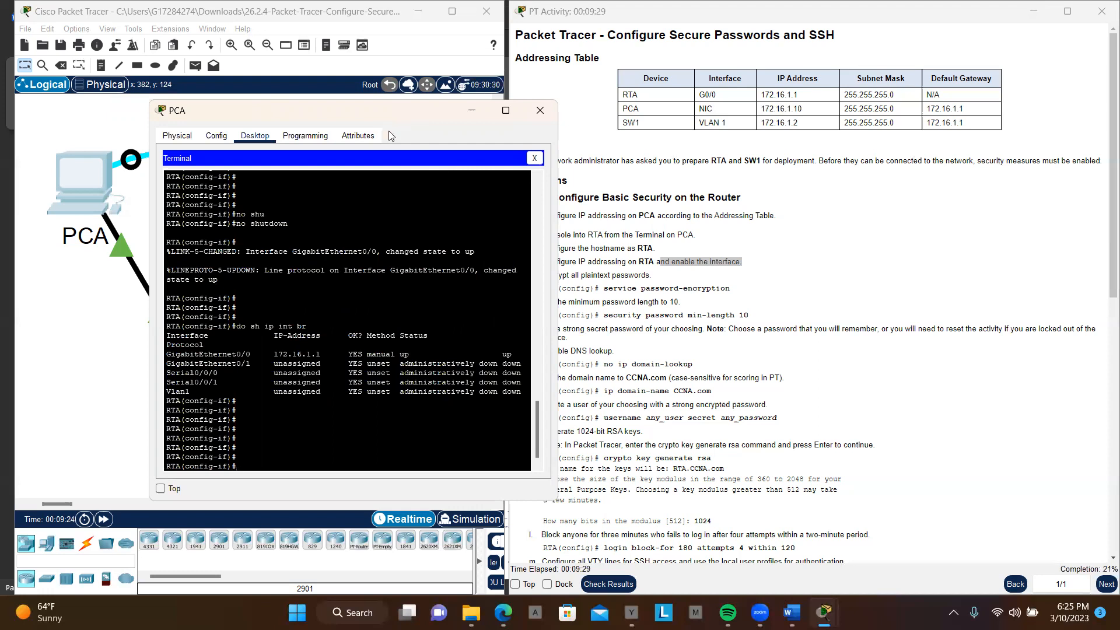
left_click_drag(425, 114, 359, 110)
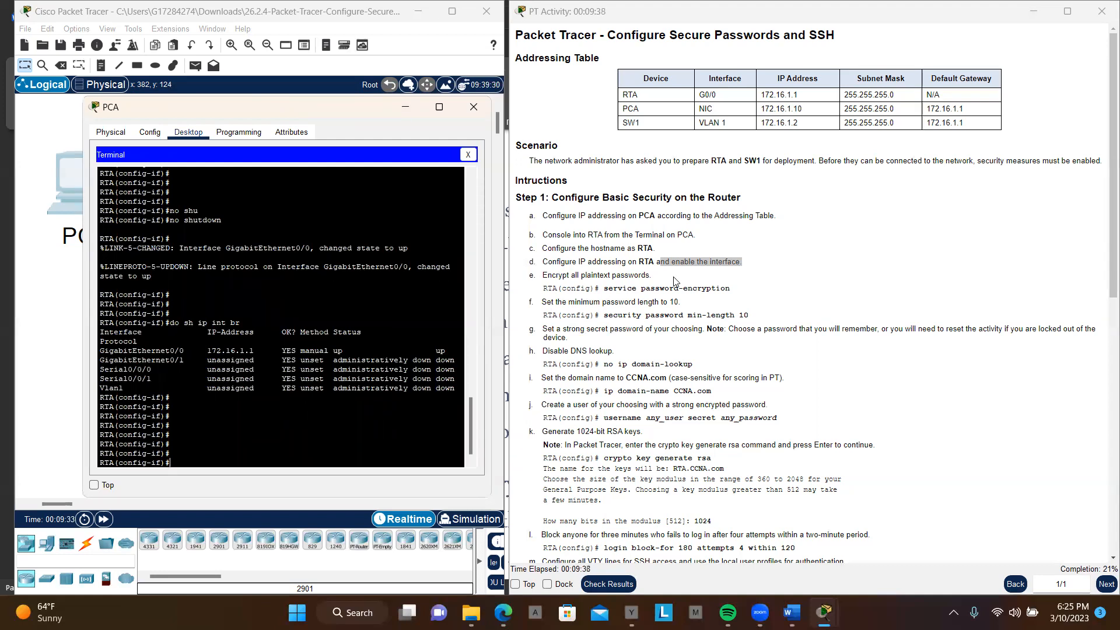
Step: Leave interface configuration mode with exit to return to RTA's global configuration mode
type("exit")
key("Return")
key("Return")
key("Return")
key("Return")
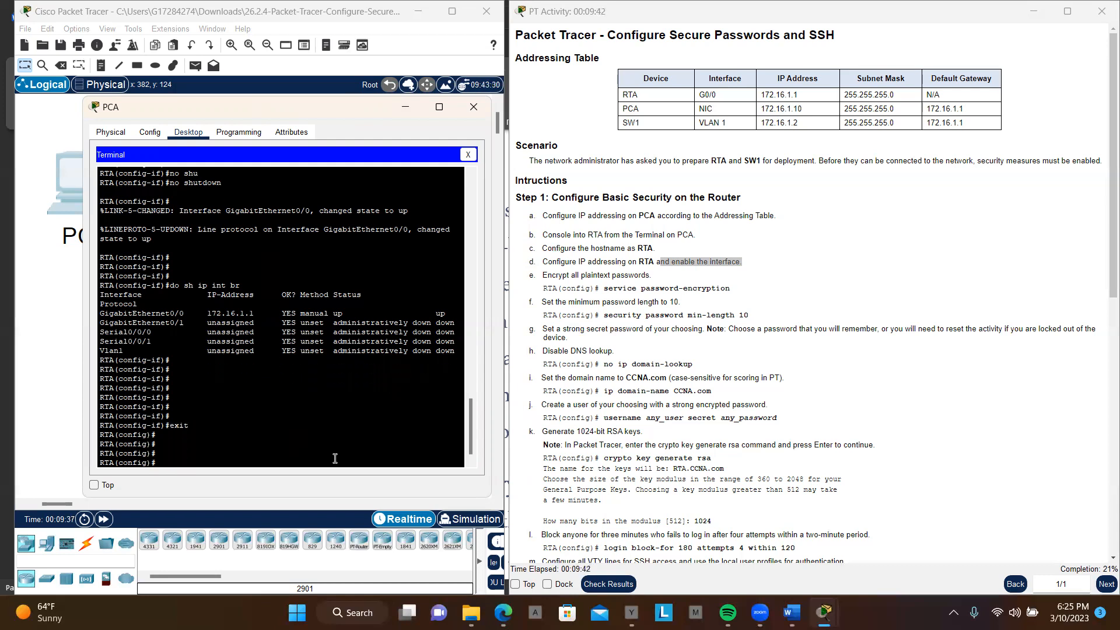
Step: Encrypt all plaintext passwords on RTA with the service password-encryption command
type("se")
key("Tab")
type("re")
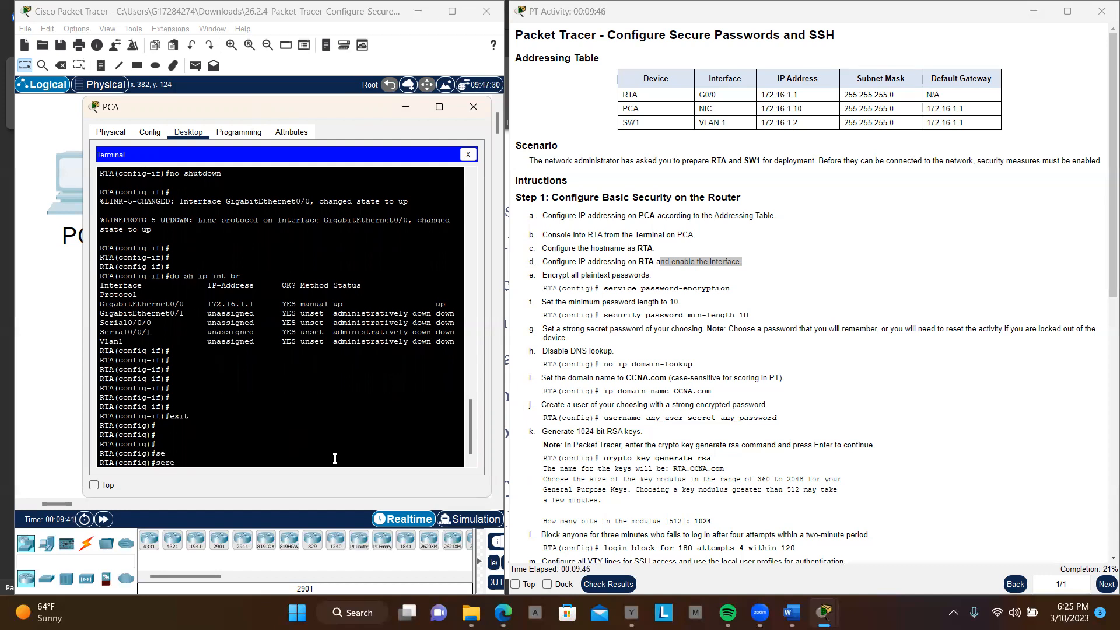
key("BackSpace")
key("Tab")
type("pa")
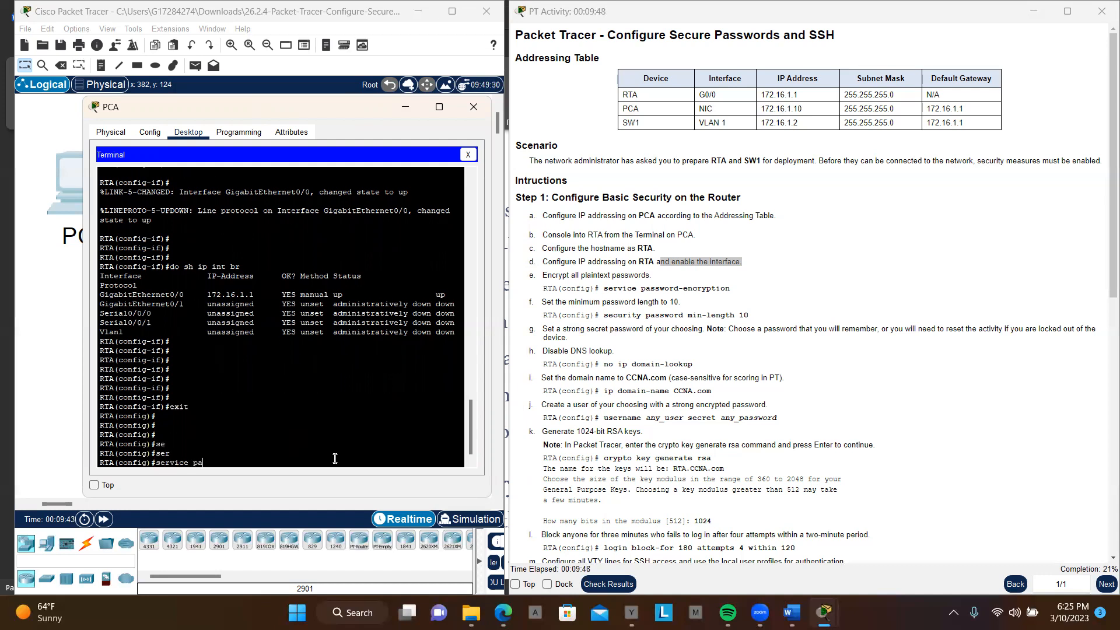
key("Tab")
key("Return")
key("Return")
key("Return")
key("Return")
key("Return")
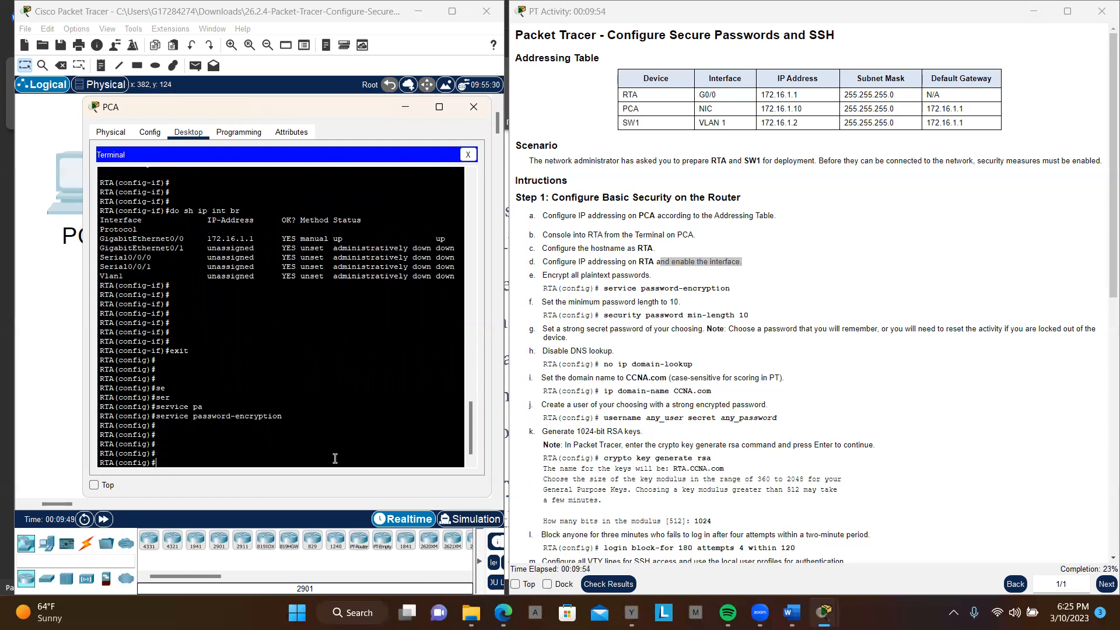
type("rn")
key("Tab")
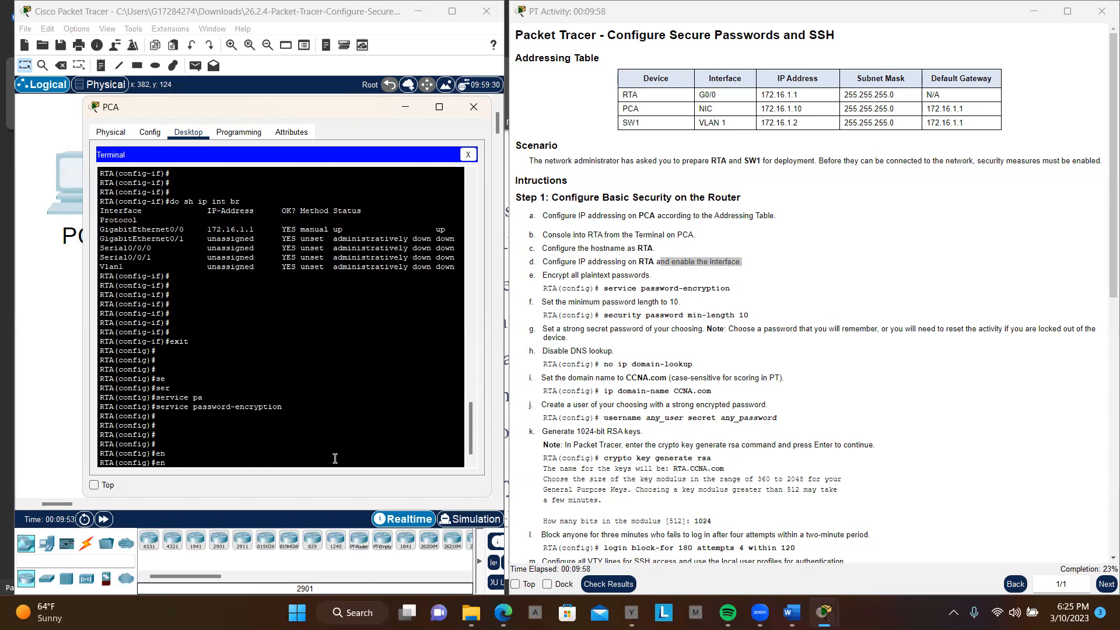
type("a")
key("Tab")
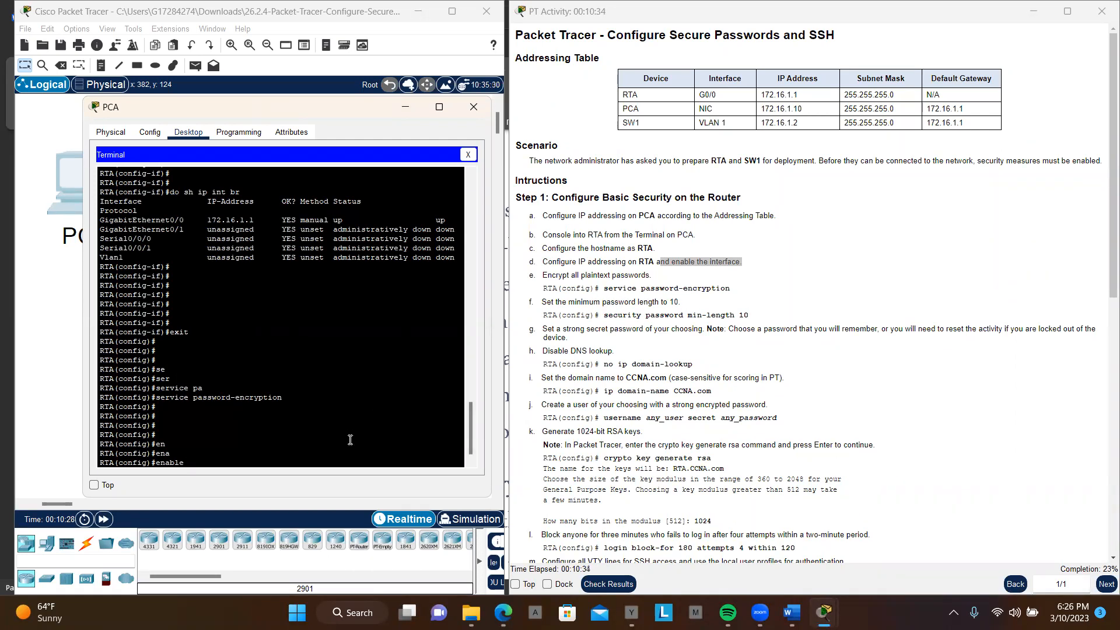
key("BackSpace")
key("BackSpace")
key("BackSpace")
key("BackSpace")
key("BackSpace")
key("BackSpace")
key("BackSpace")
Step: Set RTA's minimum password length to 10 with the security passwords min-length command
type("se")
key("Tab")
type("c")
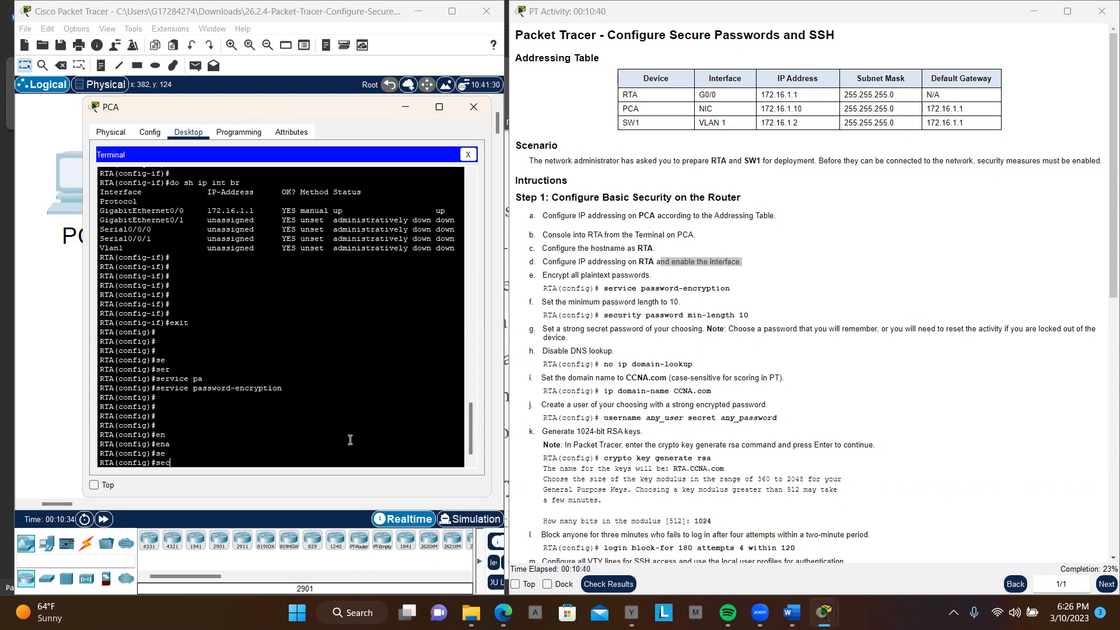
type("uri")
key("Tab")
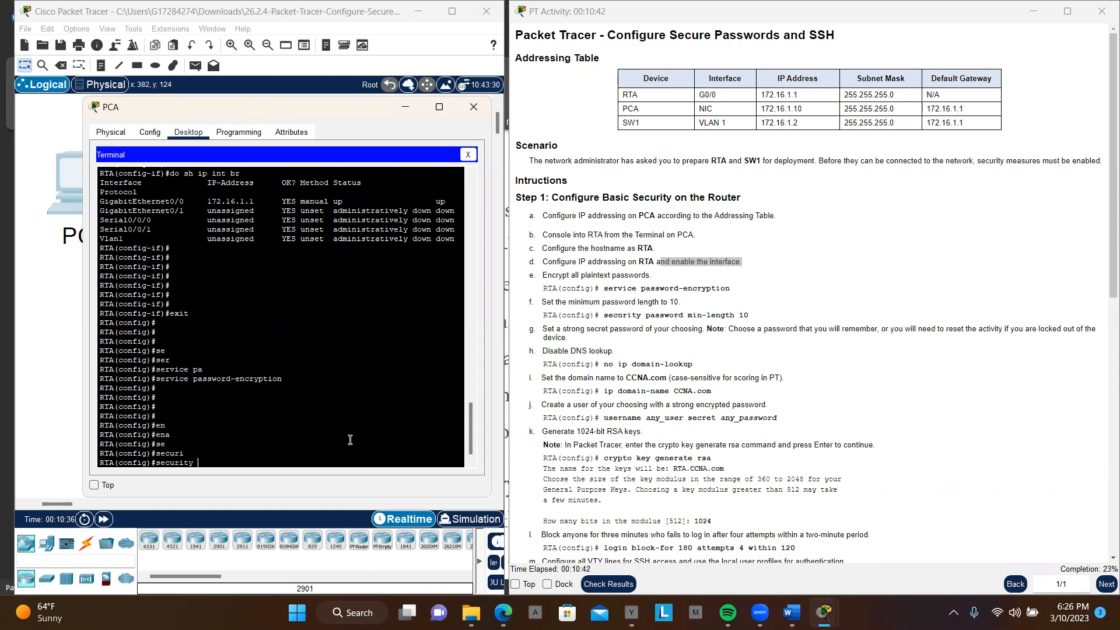
type("pa")
key("Tab")
type("mi")
key("Tab")
type("10")
key("Return")
key("Return")
key("Return")
key("Return")
key("Return")
key("Return")
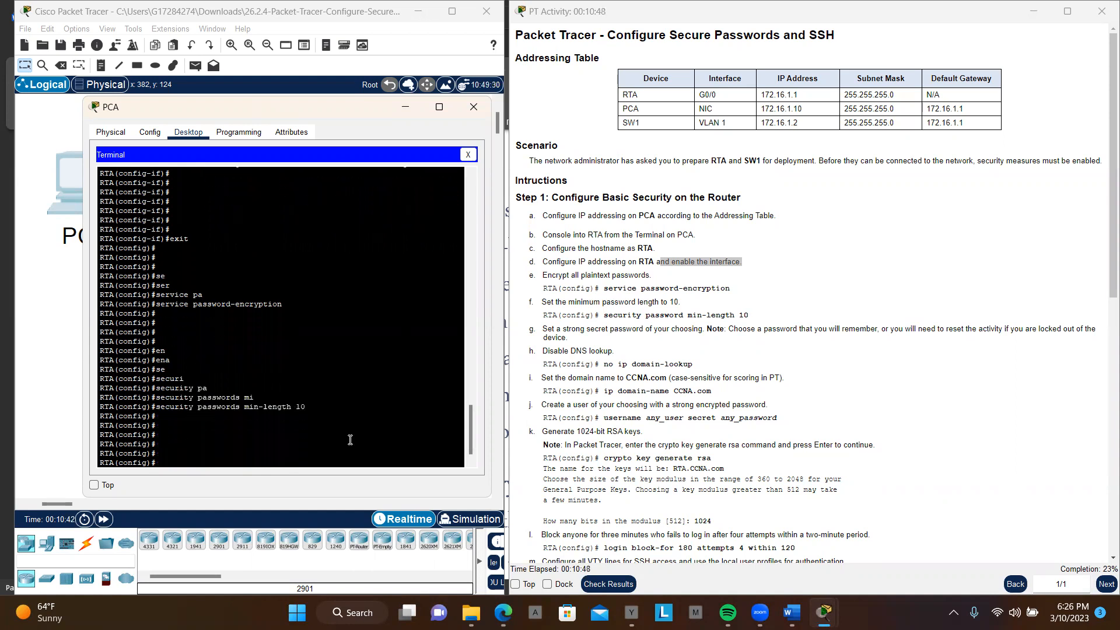
Step: Set RTA's privileged EXEC password with the enable secret command, entering a strong password of at least 10 characters
type("s")
type("n")
key("Tab")
key("Tab")
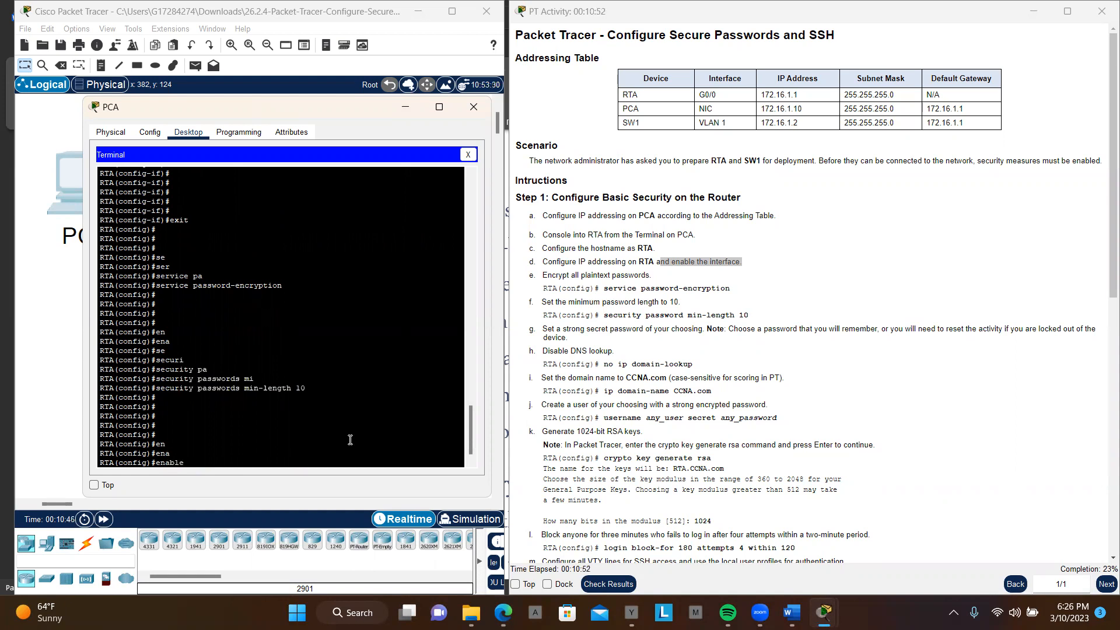
type("se")
key("Tab")
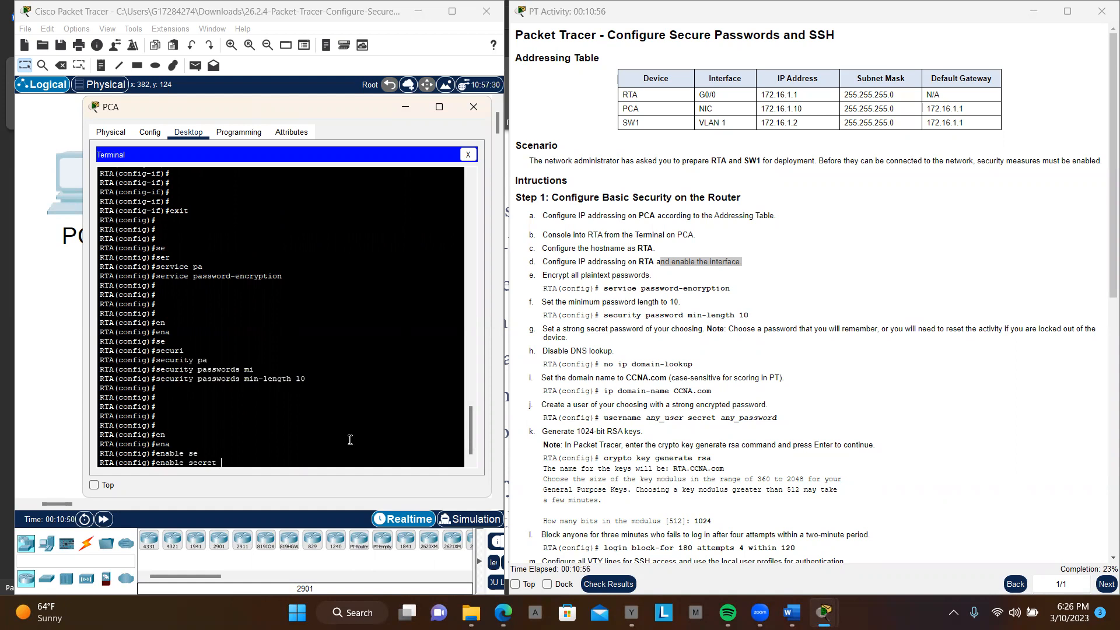
type("Cisco")
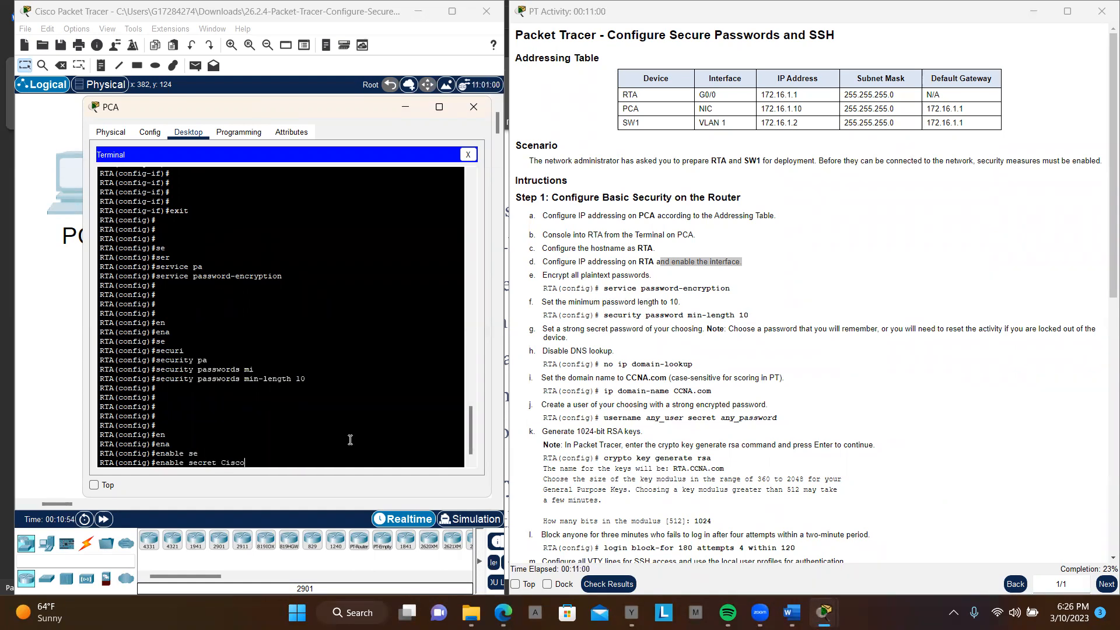
type("12345!")
key("Return")
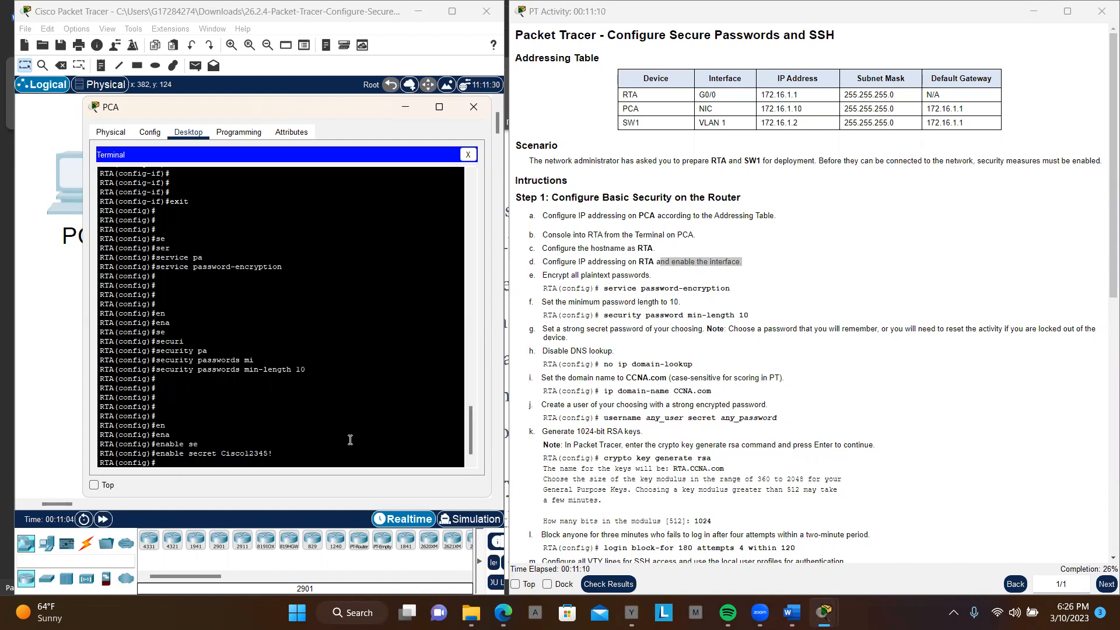
key("Return")
key("Return")
key("Return")
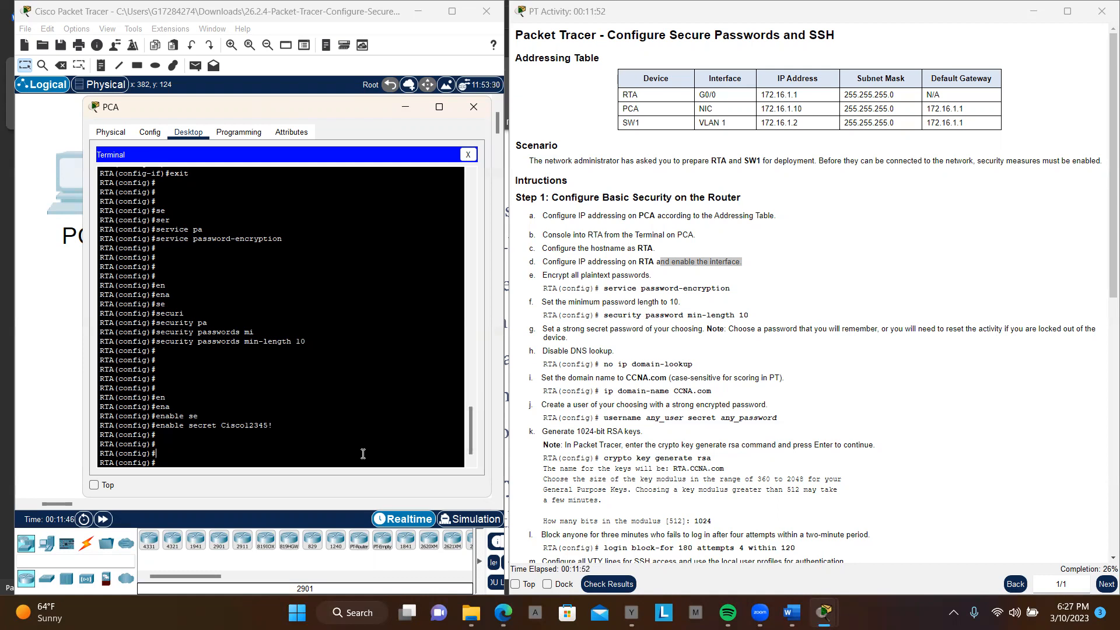
Step: Disable DNS lookup on RTA with the no ip domain-lookup command
type("o ip")
key("Tab")
type("do")
key("Tab")
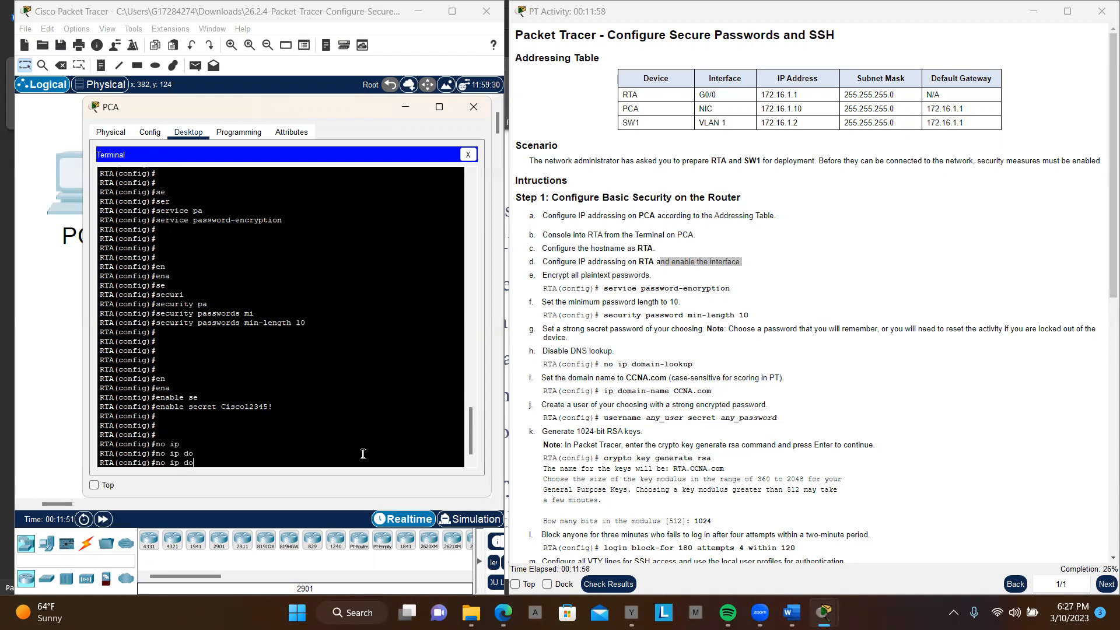
type("ma")
key("Tab")
type("in")
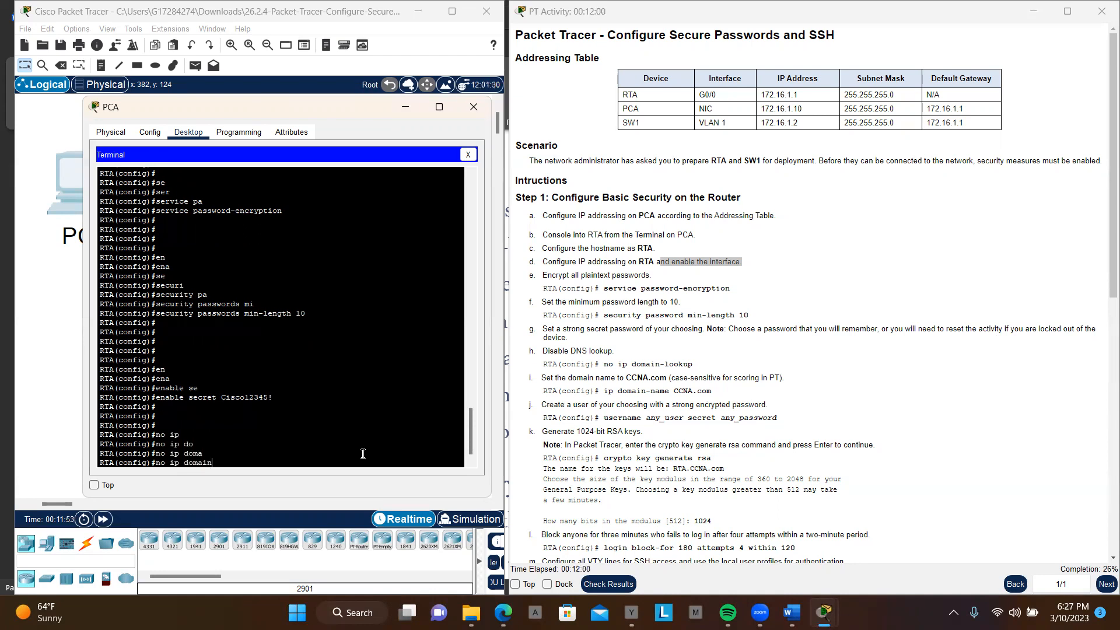
key("Tab")
type("-l")
key("Tab")
type("ookup")
key("Return")
key("Return")
key("Return")
key("Return")
key("Return")
key("Return")
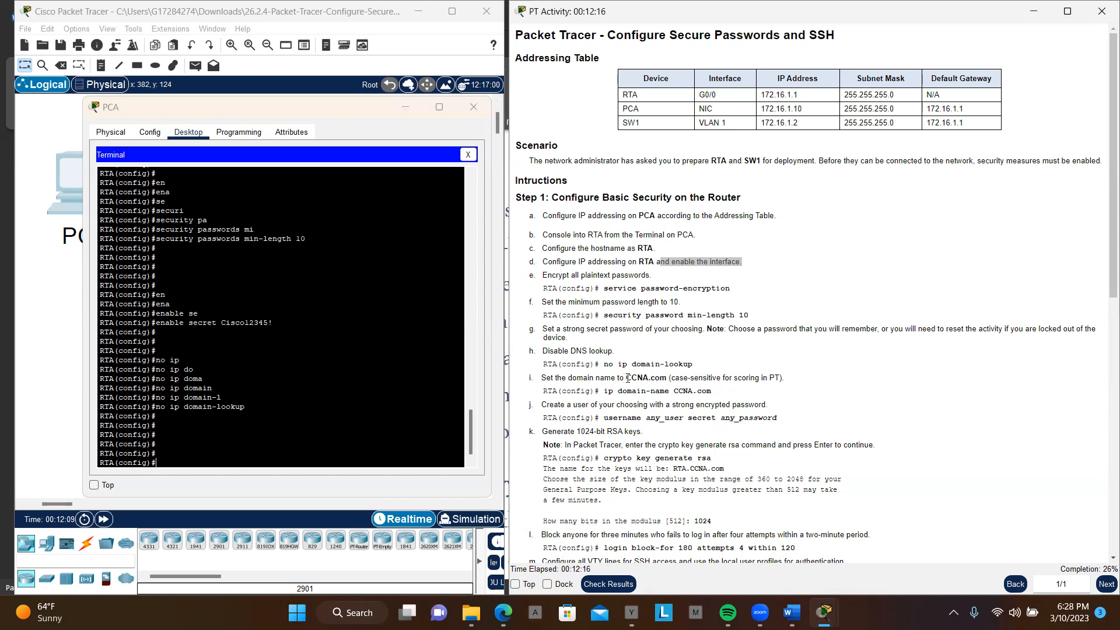
Step: Copy the domain name CCNA.com from instruction i and return to RTA's configuration prompt in the terminal
left_click(623, 378)
left_click_drag(624, 378, 665, 378)
key("ctrl+c")
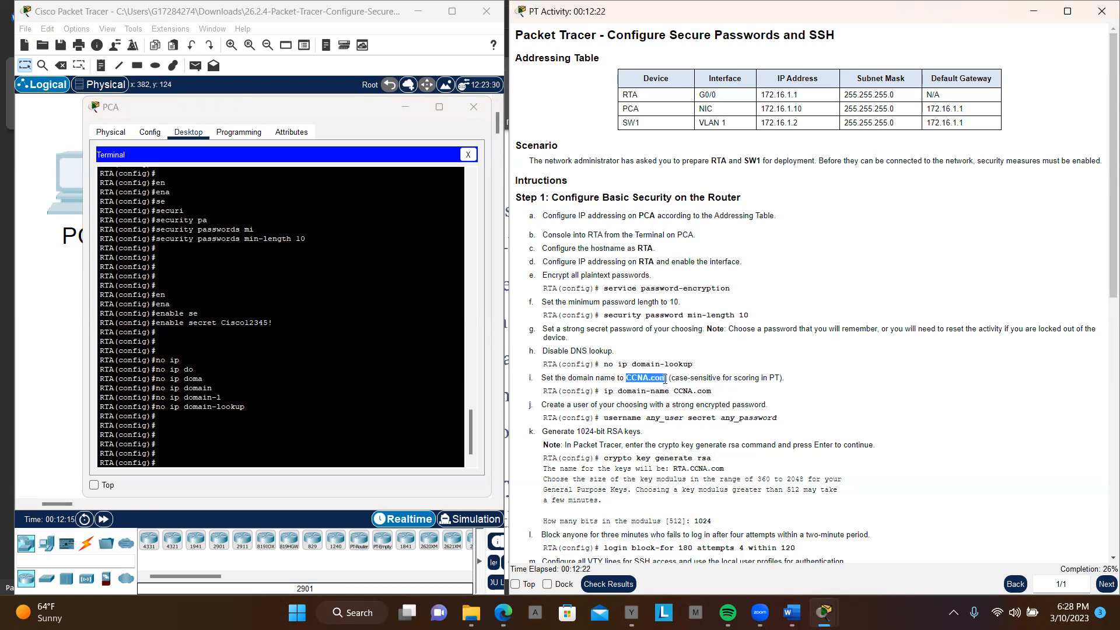
left_click(342, 454)
key("Return")
key("Return")
key("Return")
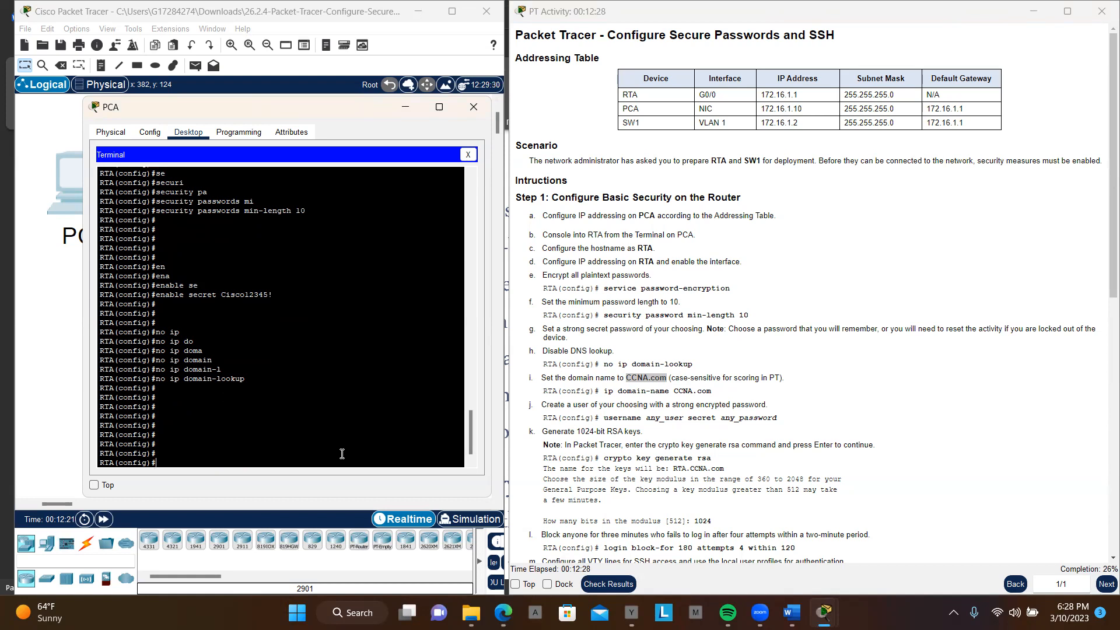
Step: Set RTA's domain name with the ip domain-name command, pasting CCNA.com as the value
type("ip domai")
key("Tab")
type("n-")
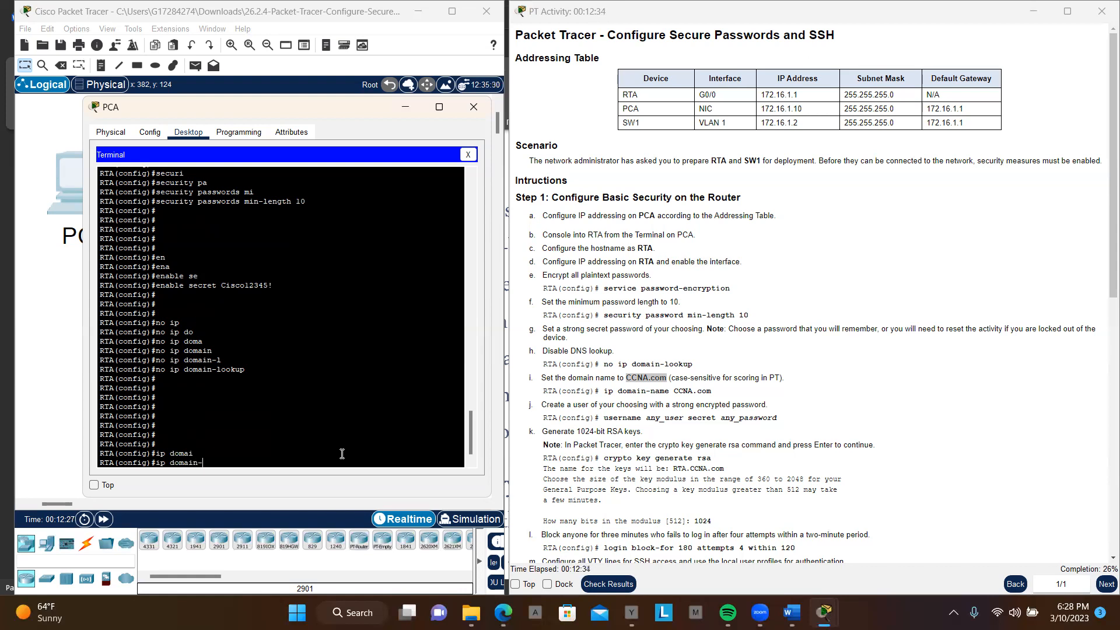
key("Tab")
type("n")
key("Tab")
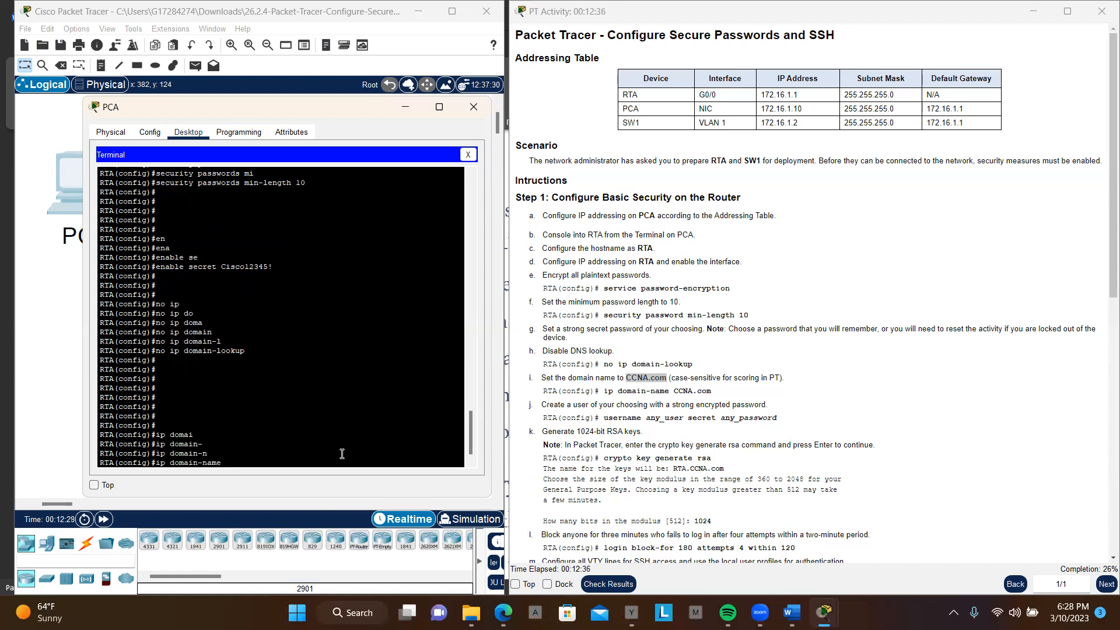
right_click(342, 454)
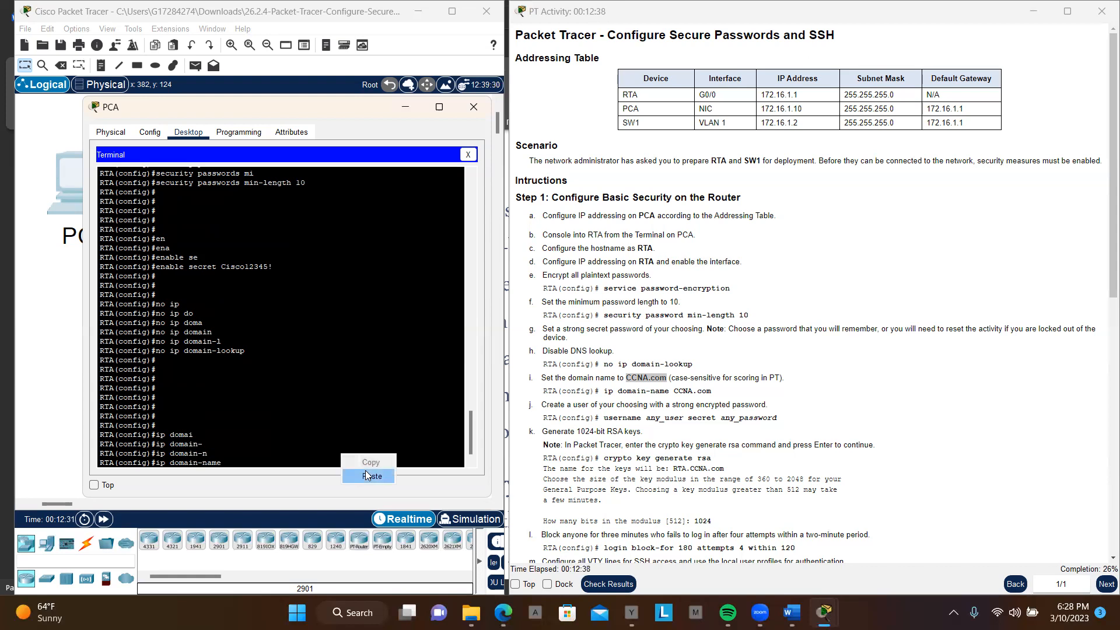
left_click(366, 471)
key("Return")
key("Return")
key("Return")
key("Return")
key("Return")
key("Return")
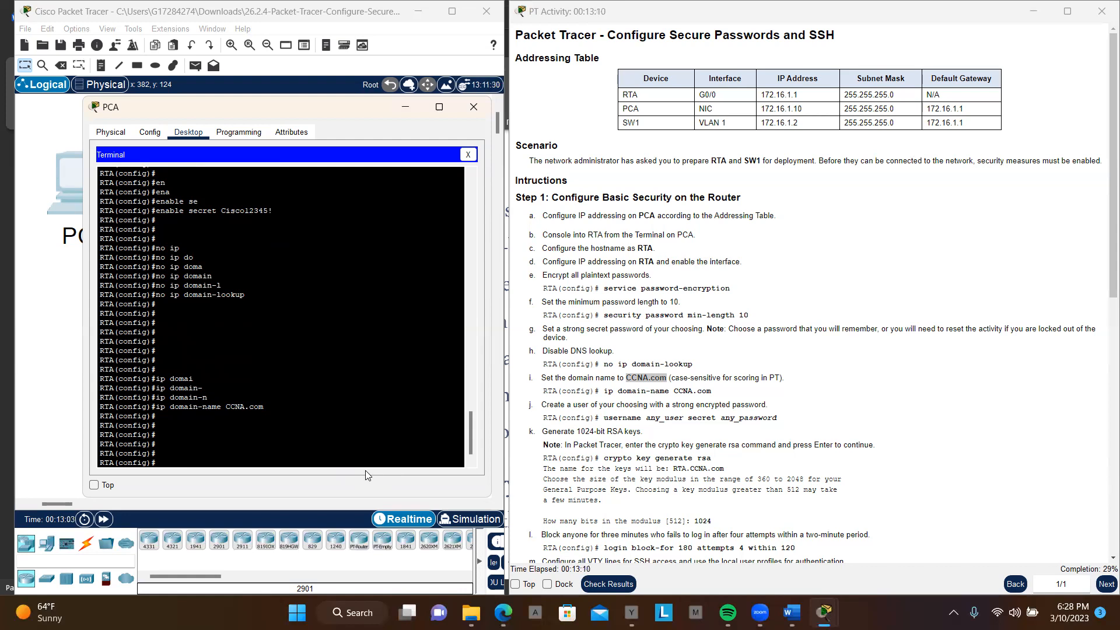
Step: Create the local user Daughter on RTA with the username secret command, entering a strong account password
type("use")
key("Tab")
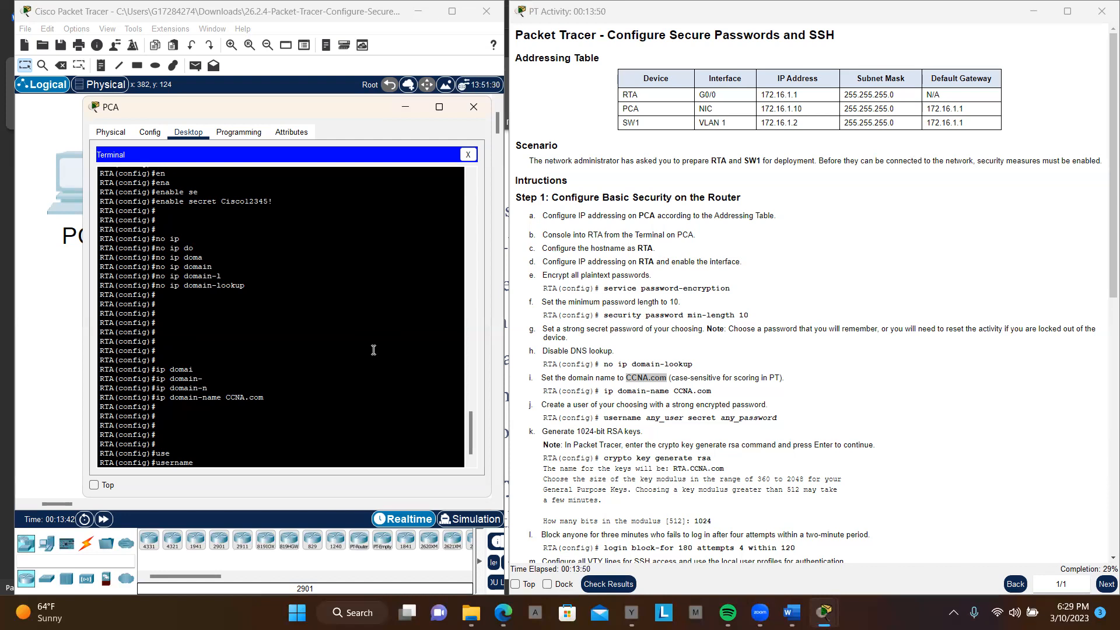
type("Daugn")
key("BackSpace")
type("heter ")
type("se")
key("Tab")
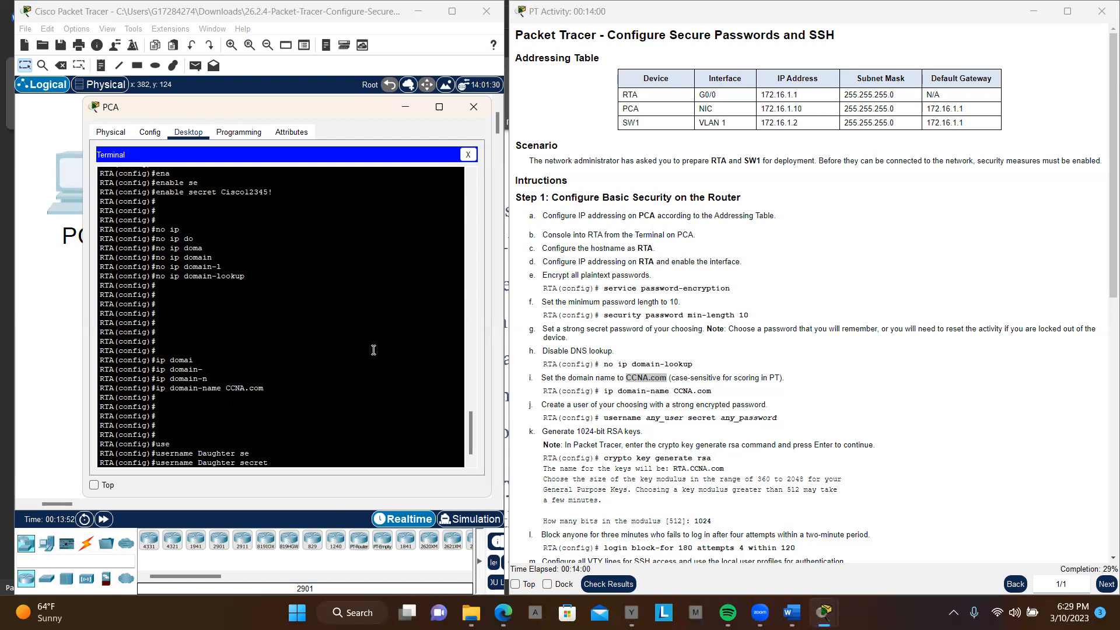
type("Karli12345!")
key("Return")
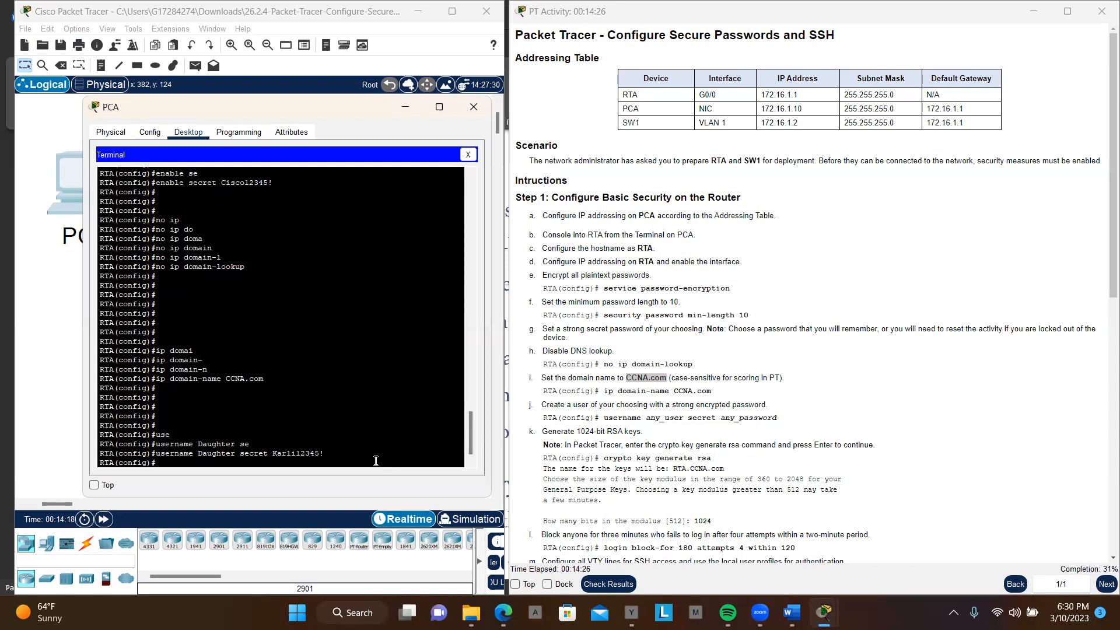
key("Return")
key("Return")
key("Return")
key("Return")
Step: Run crypto key generate rsa on RTA, consulting the command help for the available keywords after crypto, key and generate
type("cry")
key("Tab")
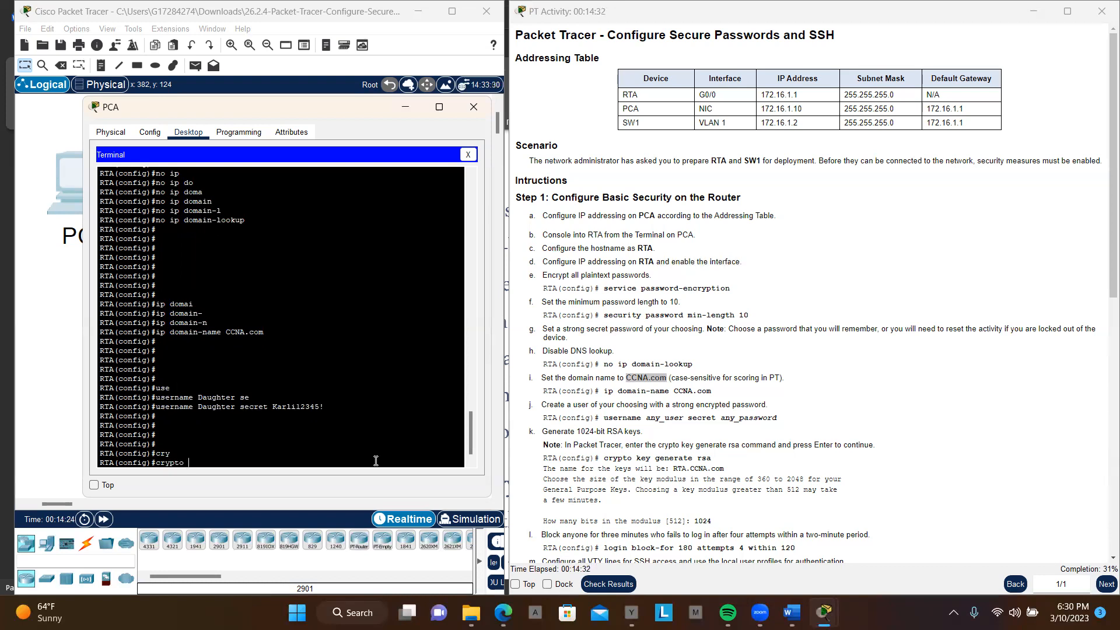
type("?")
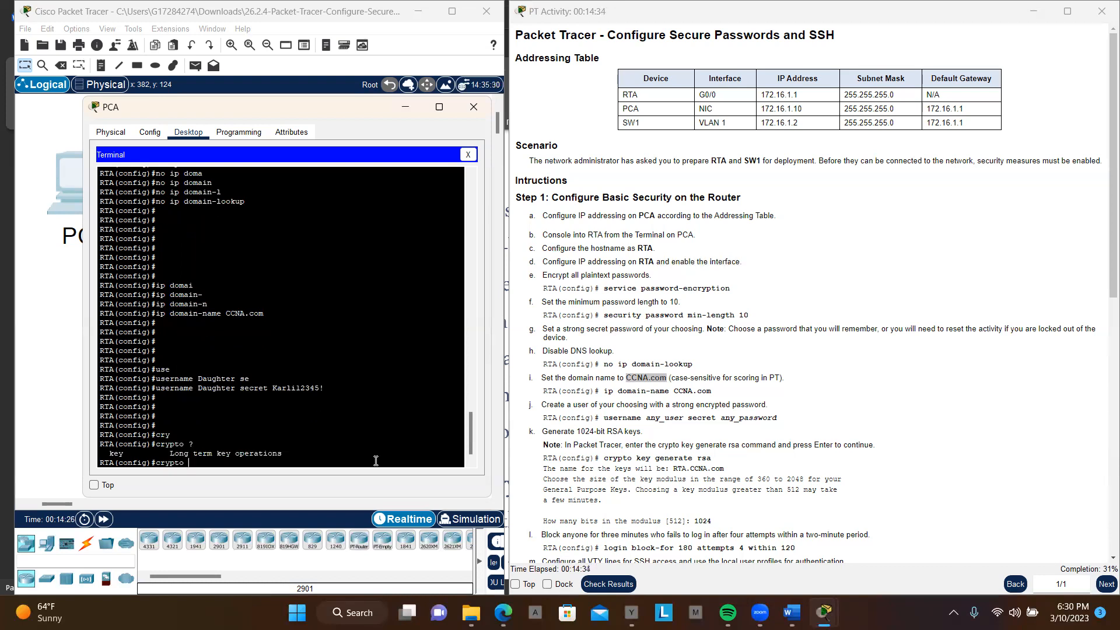
key("Up")
key("Down")
type("k")
key("Tab")
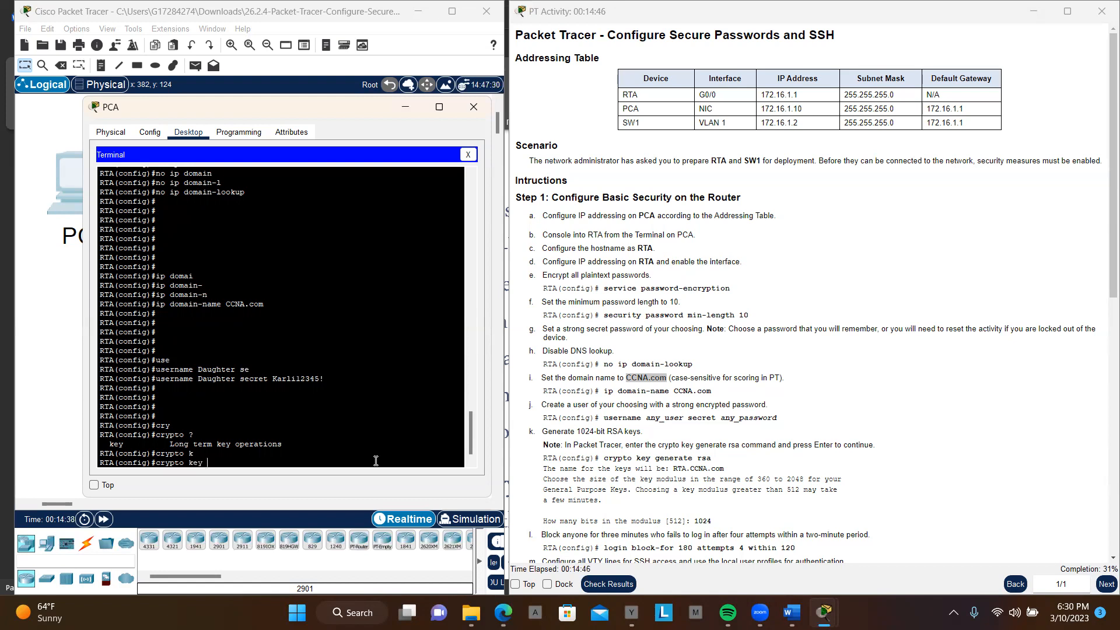
type("?")
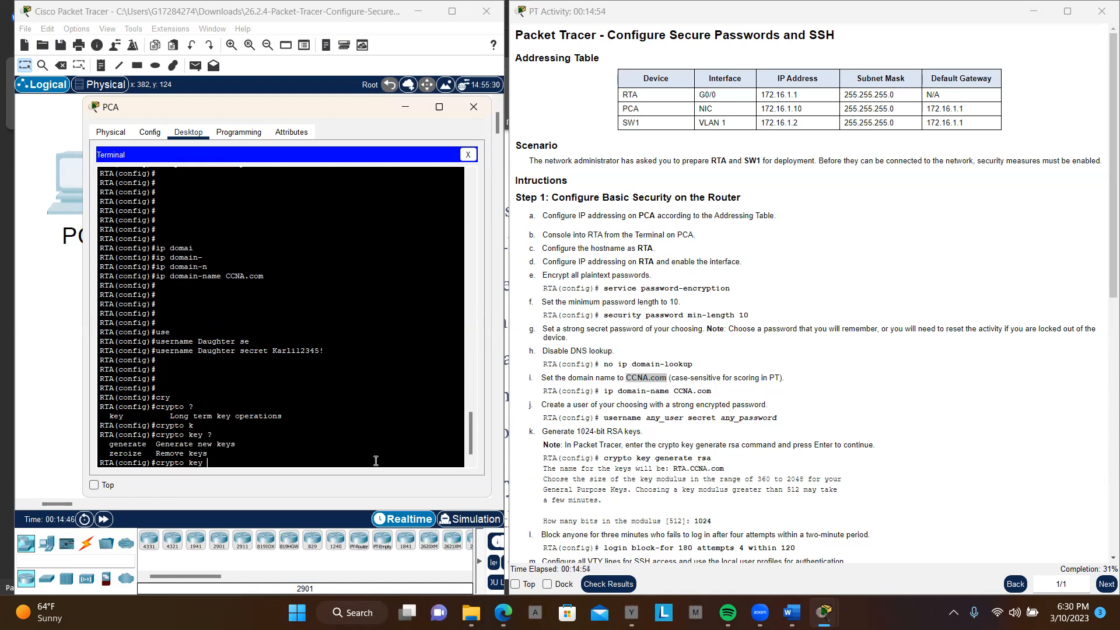
type("g")
key("Tab")
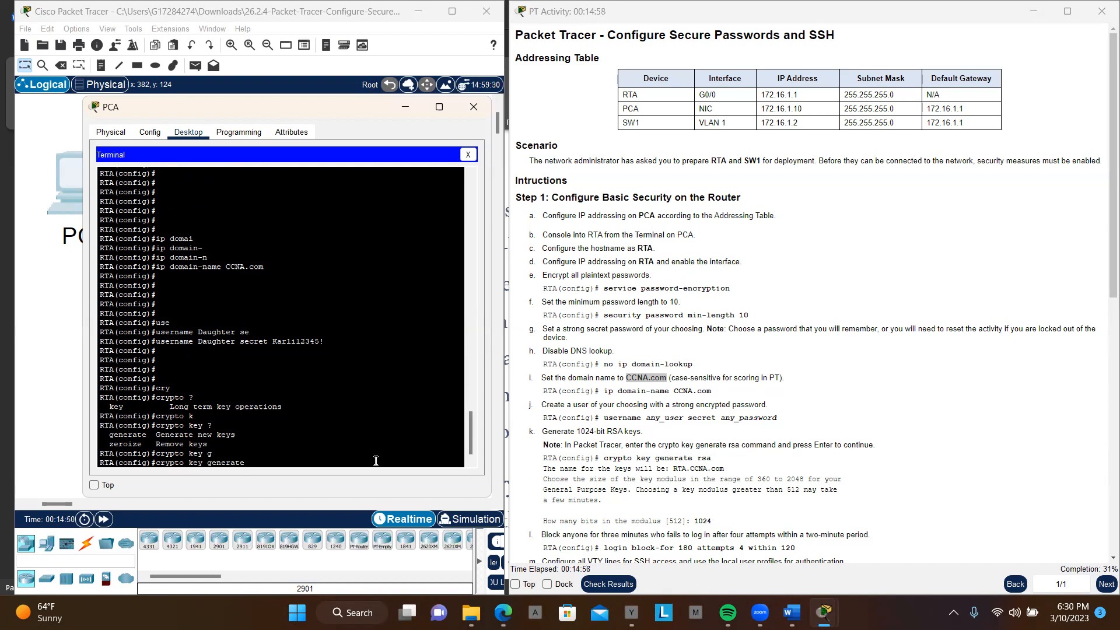
type("?")
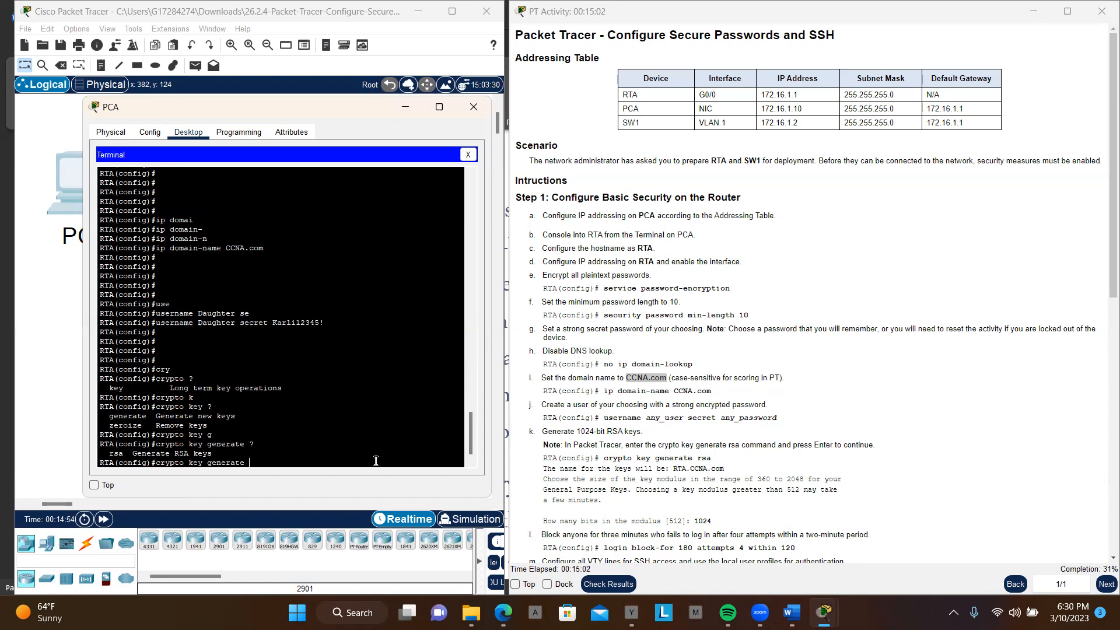
type("r")
key("Tab")
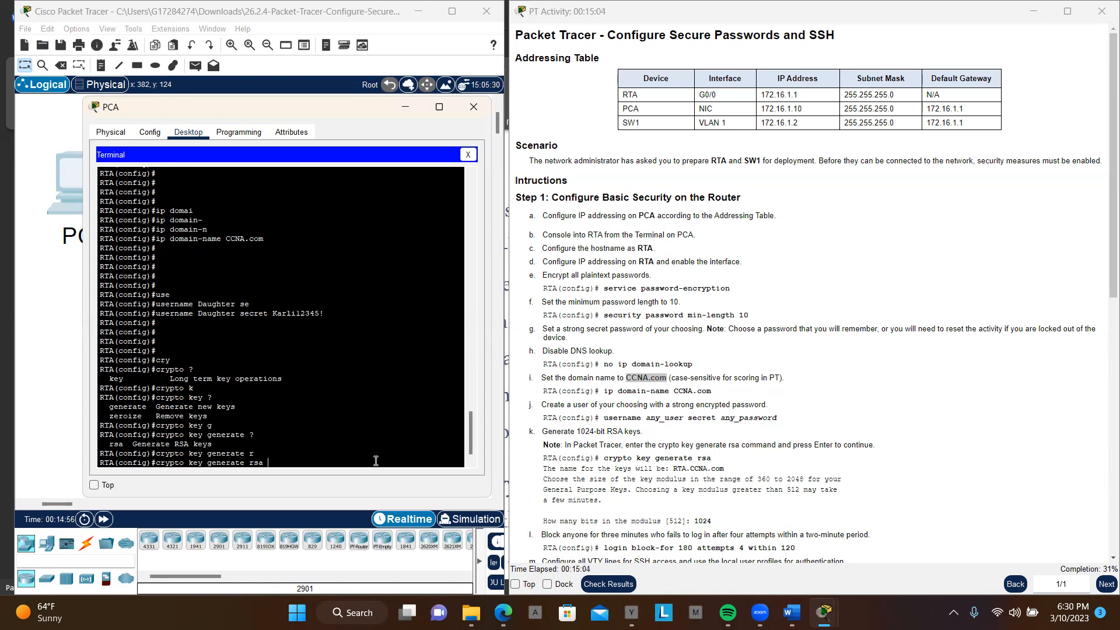
key("Return")
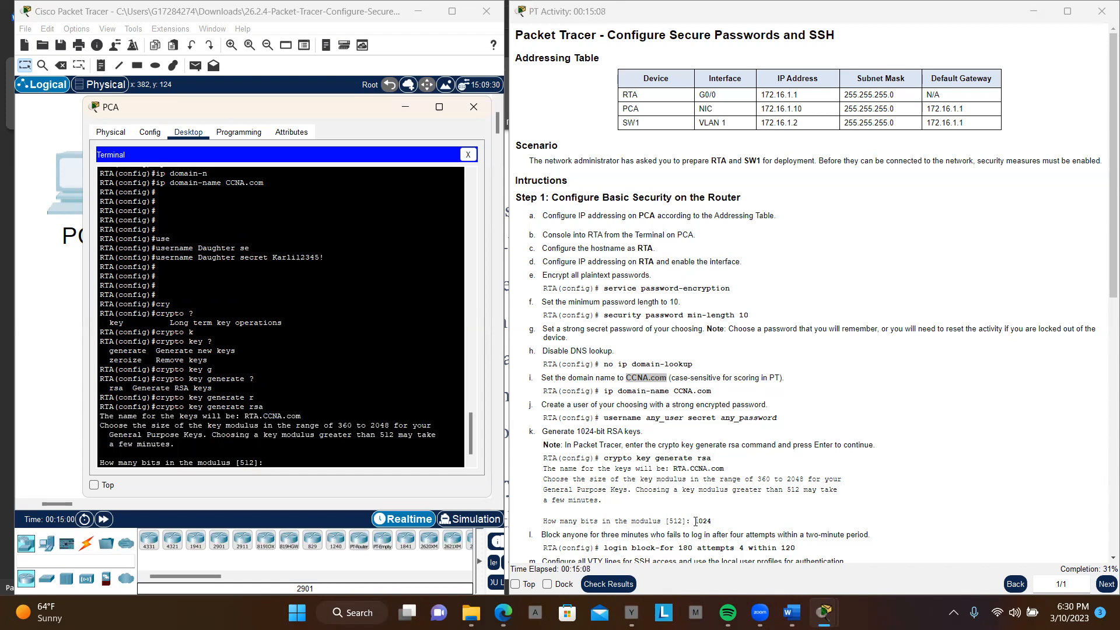
Step: Set the RSA key modulus to 1024 bits to generate RTA's keys
scroll(757, 499, "down", 1)
scroll(757, 498, "down", 2)
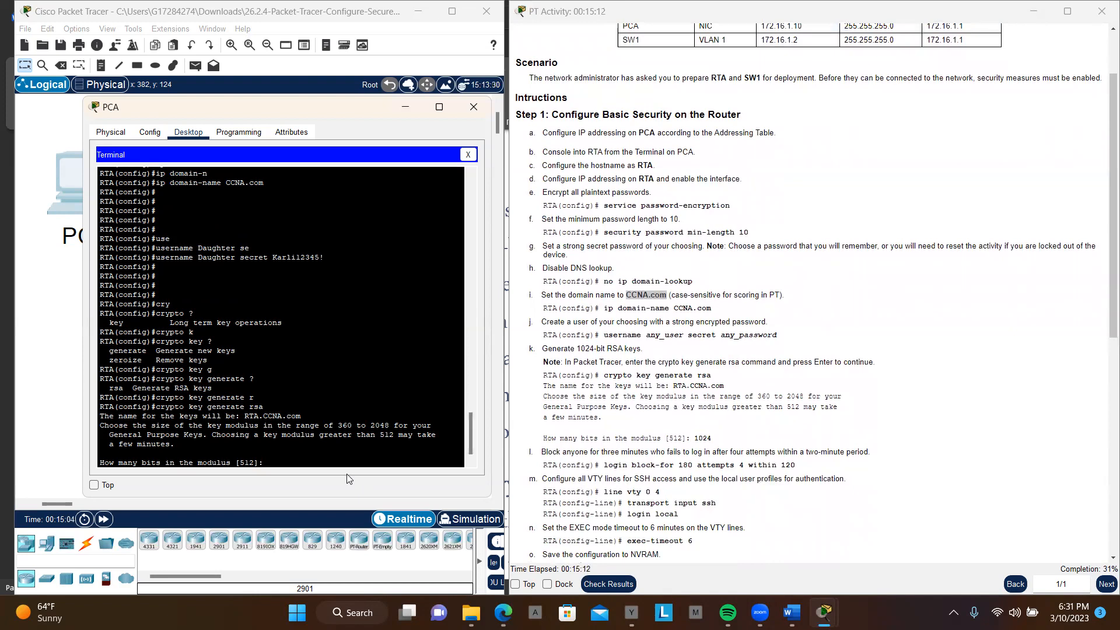
type("1024")
key("Return")
key("Return")
key("Return")
key("Return")
key("Return")
key("Return")
key("Return")
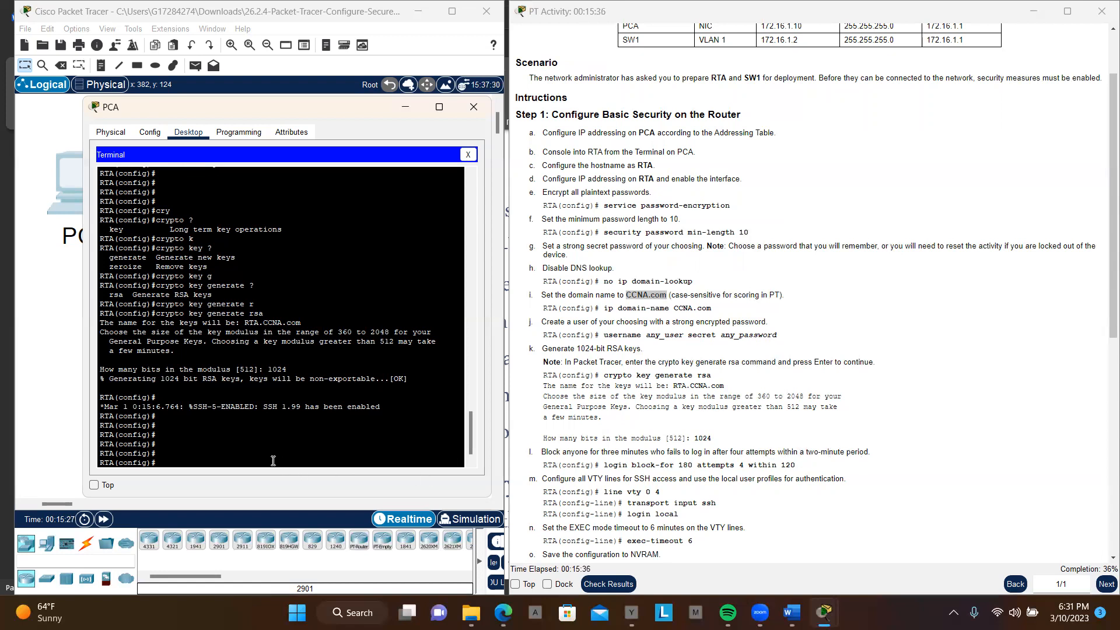
Step: Block logins on RTA for 180 seconds after 4 failed attempts within 120 seconds using the login block-for command
type("logi")
key("Tab")
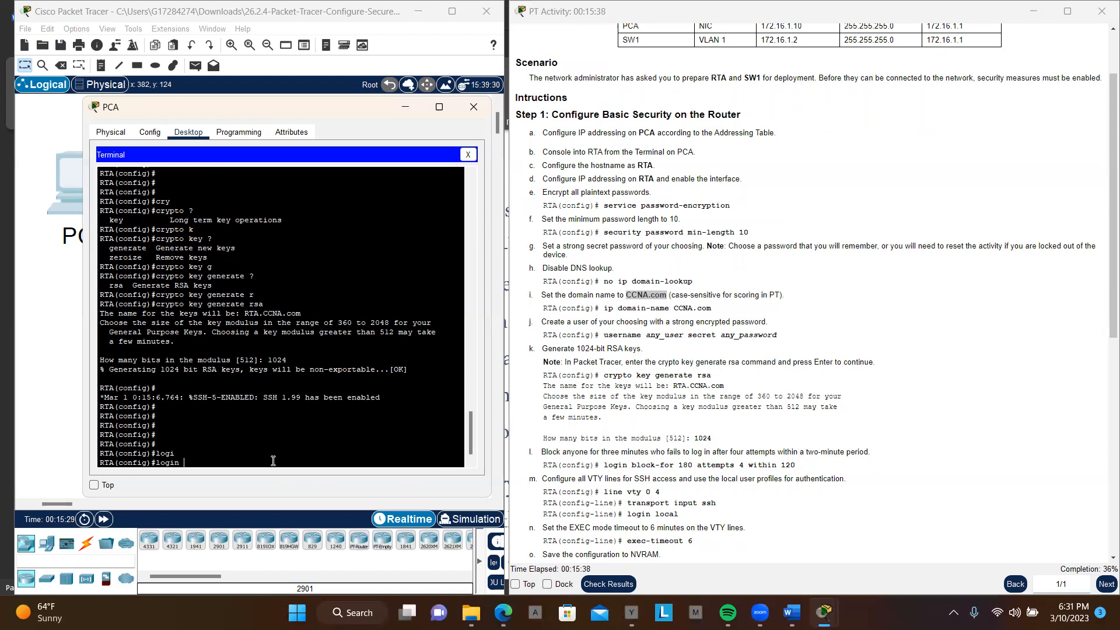
type("bl")
key("Tab")
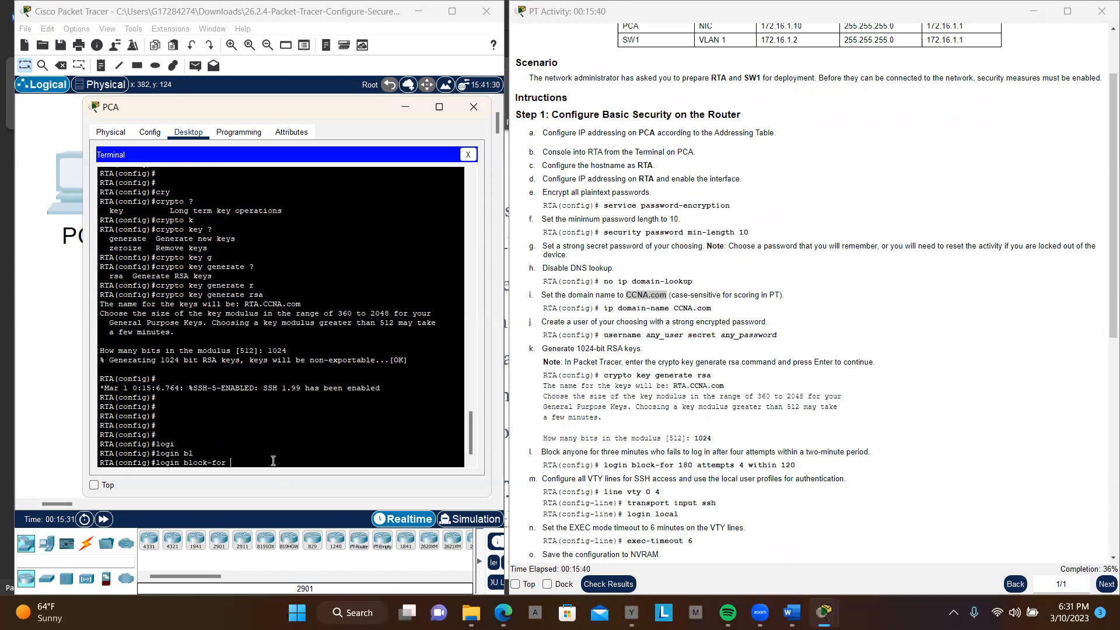
type("1")
type("80 at")
key("Tab")
type("4 wi")
key("Tab")
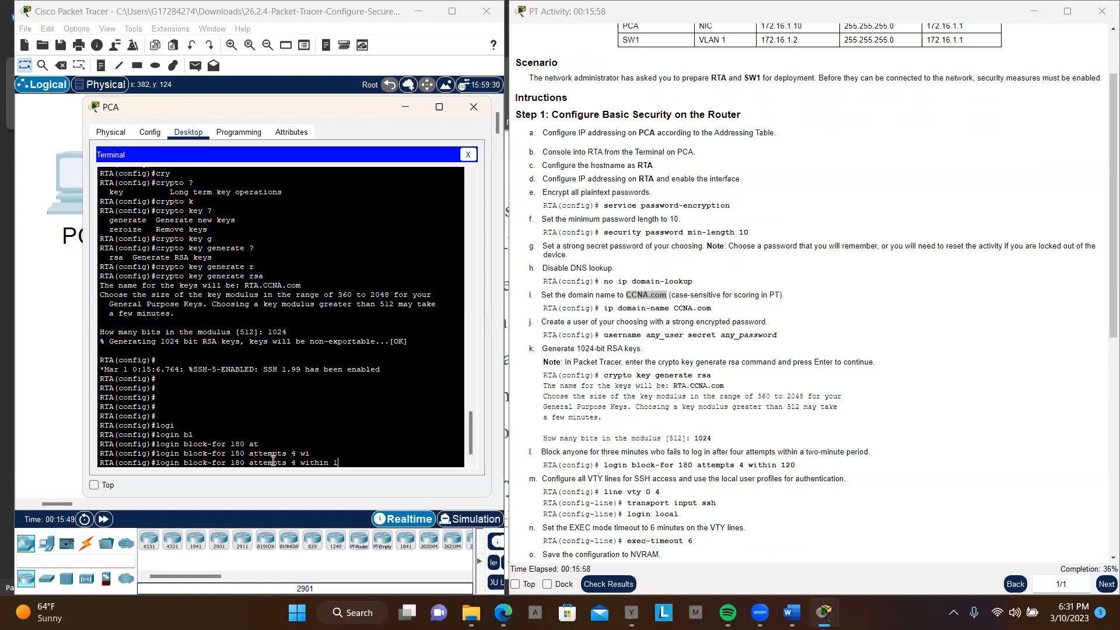
type("20")
key("Return")
key("Return")
key("Return")
key("Return")
key("Return")
key("Return")
key("Return")
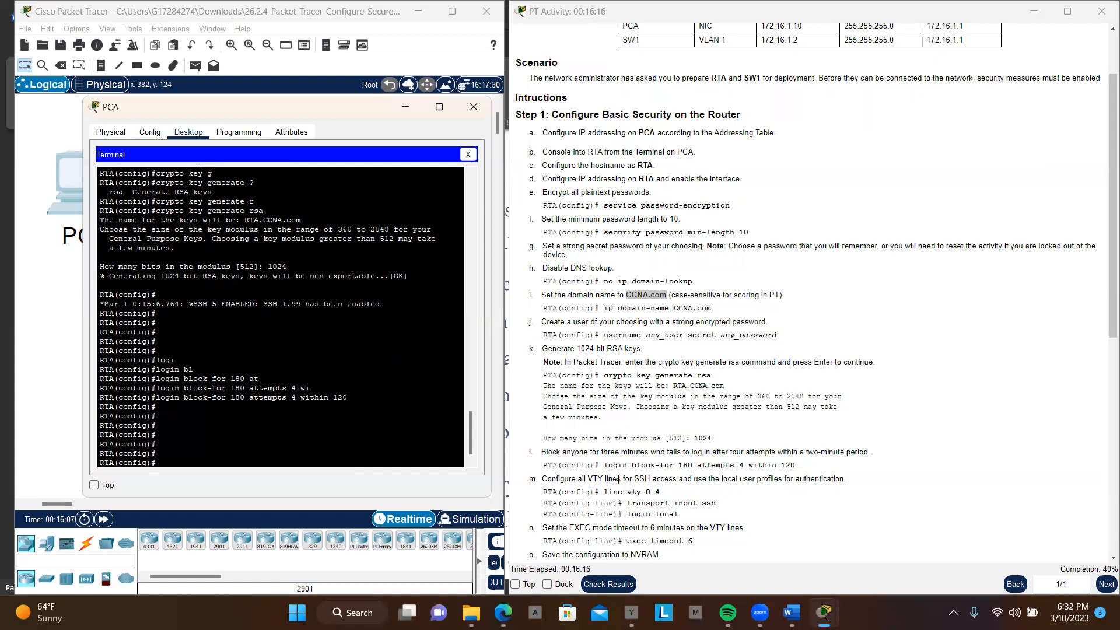
Step: Enter line configuration mode for RTA's VTY lines 0 to 4
scroll(750, 485, "down", 1)
scroll(751, 489, "down", 1)
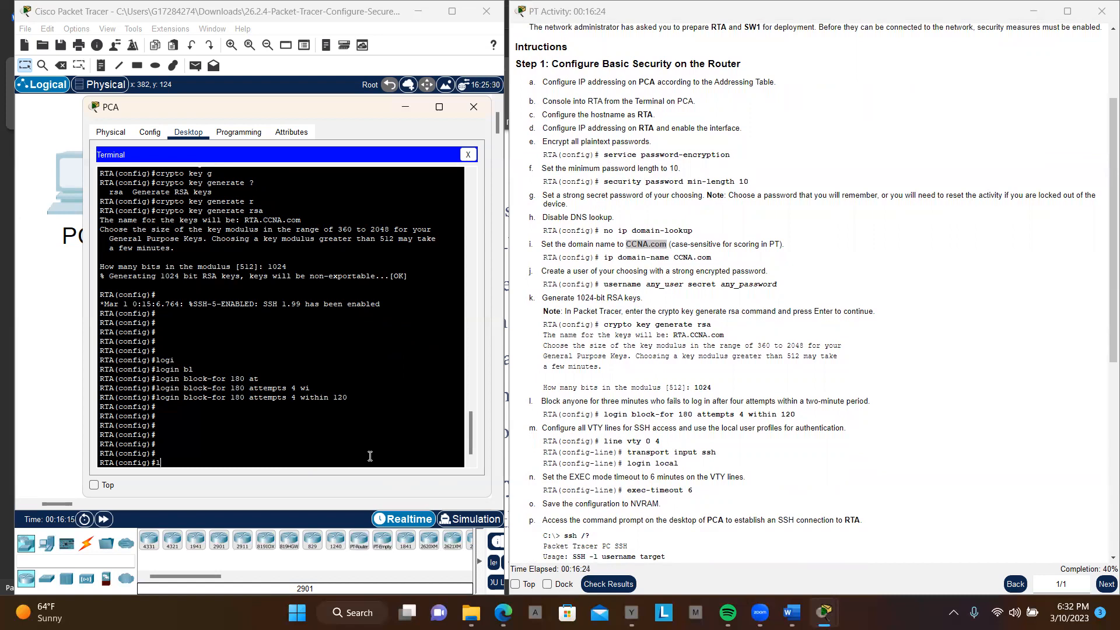
key("Tab")
type("v")
key("Tab")
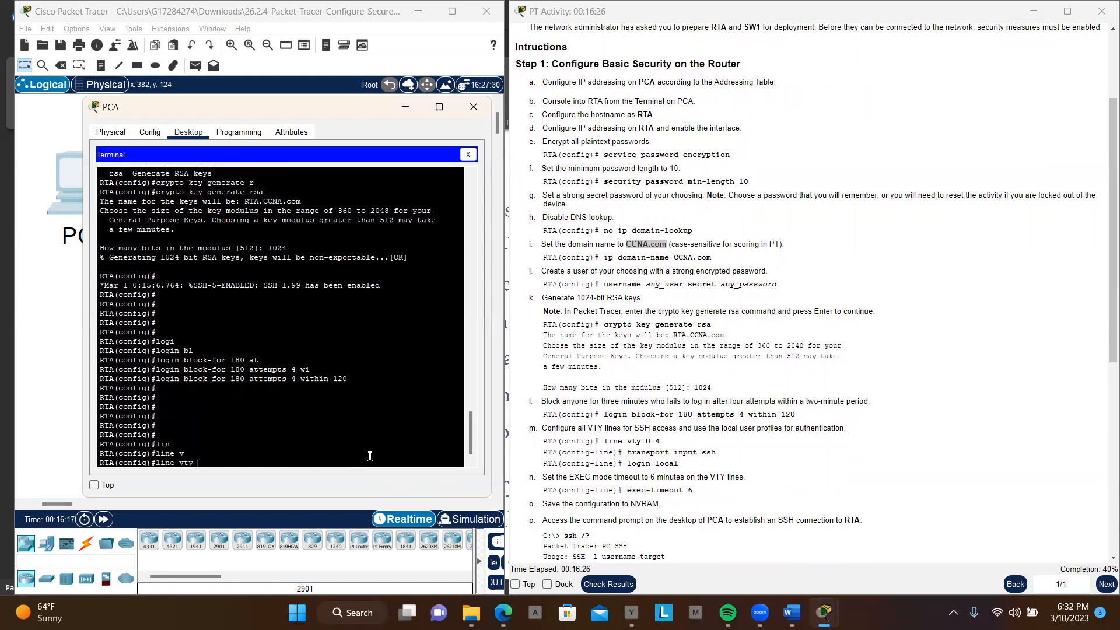
type("0 4")
key("Return")
key("Return")
key("Return")
key("Return")
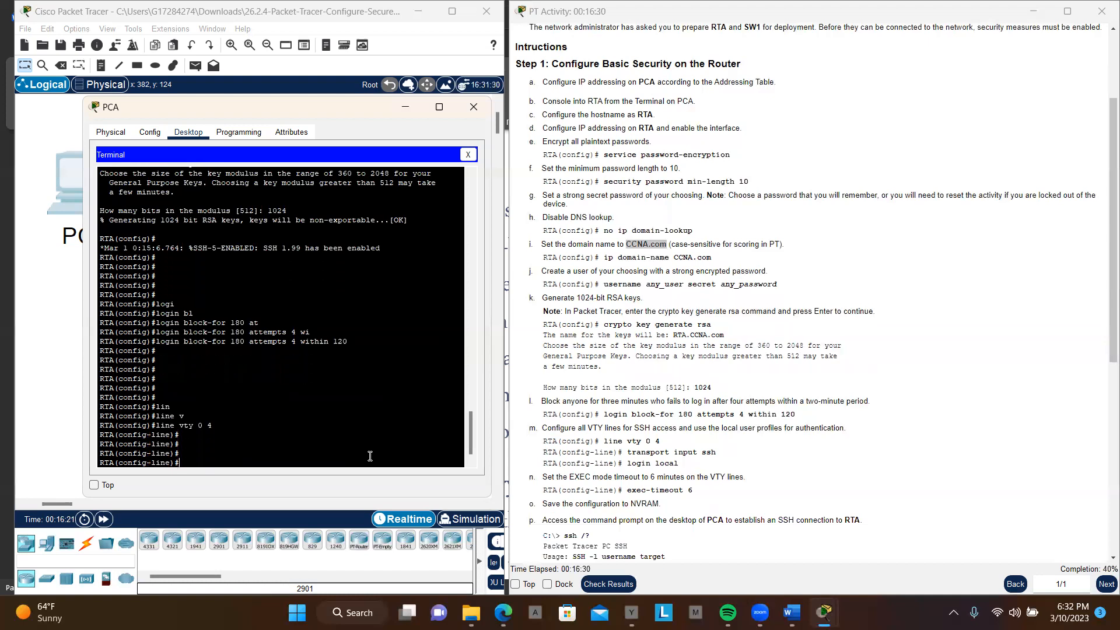
Step: Restrict RTA's VTY lines 0 to 4 to SSH access with the transport input ssh command
type("tr")
key("Tab")
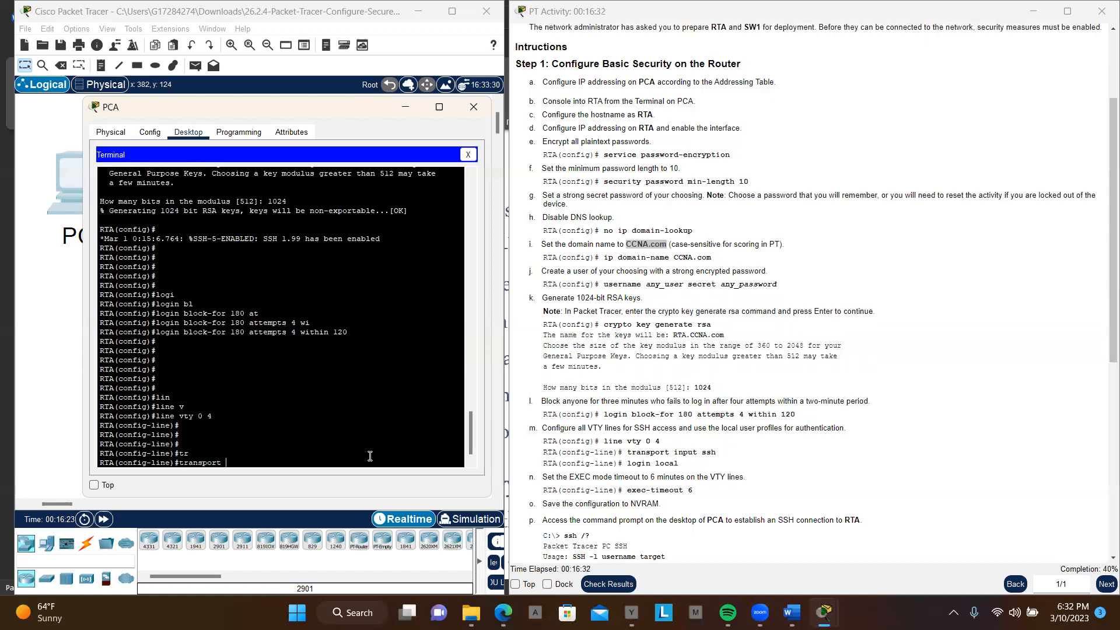
type("i")
key("Tab")
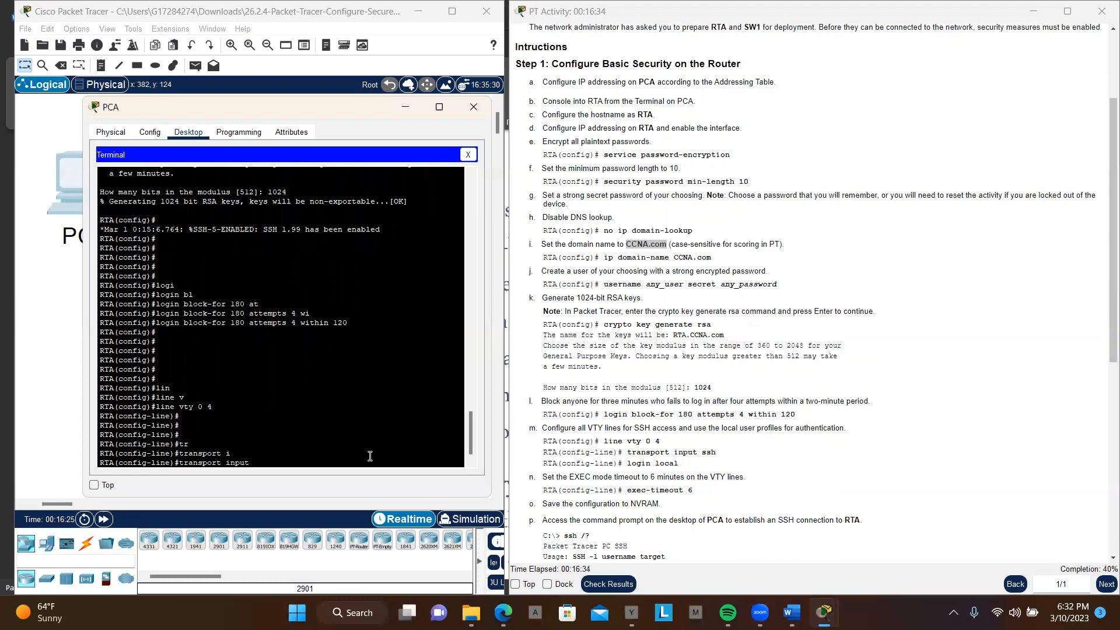
type("ss")
key("Tab")
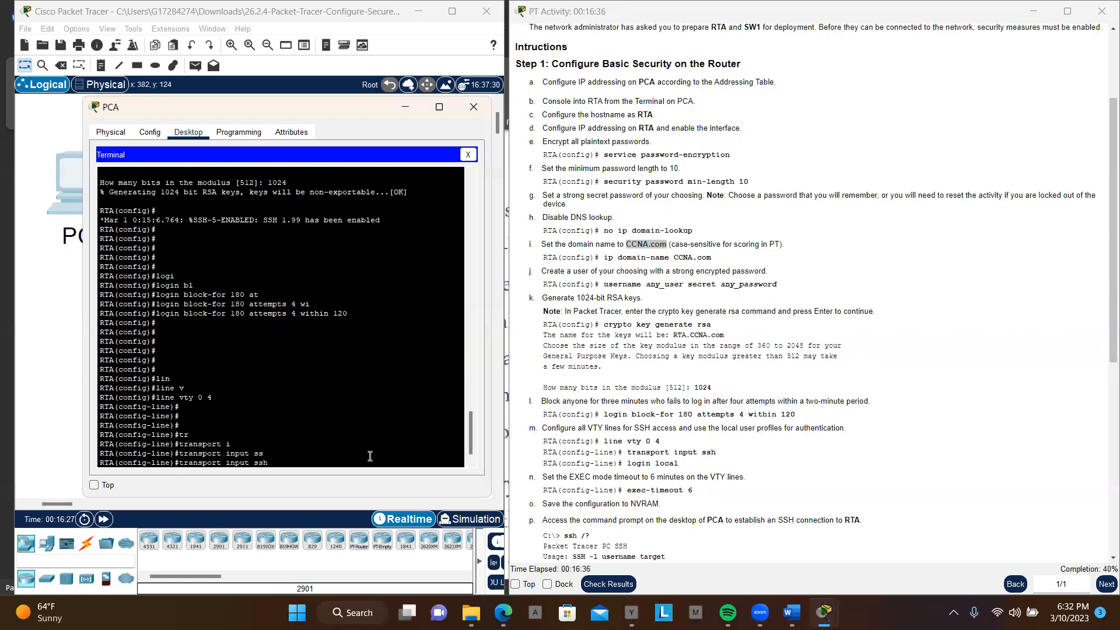
key("Return")
key("Return")
key("Return")
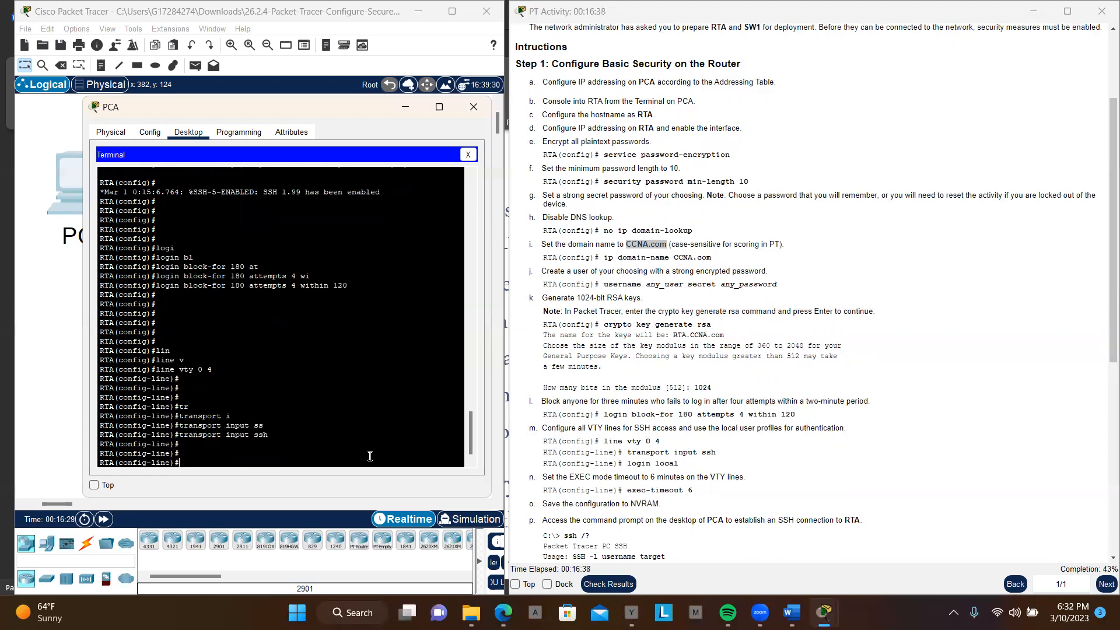
Step: Make RTA's VTY lines authenticate against local user profiles with login local, consulting the help for the login keywords
type("lo")
key("Tab")
key("Tab")
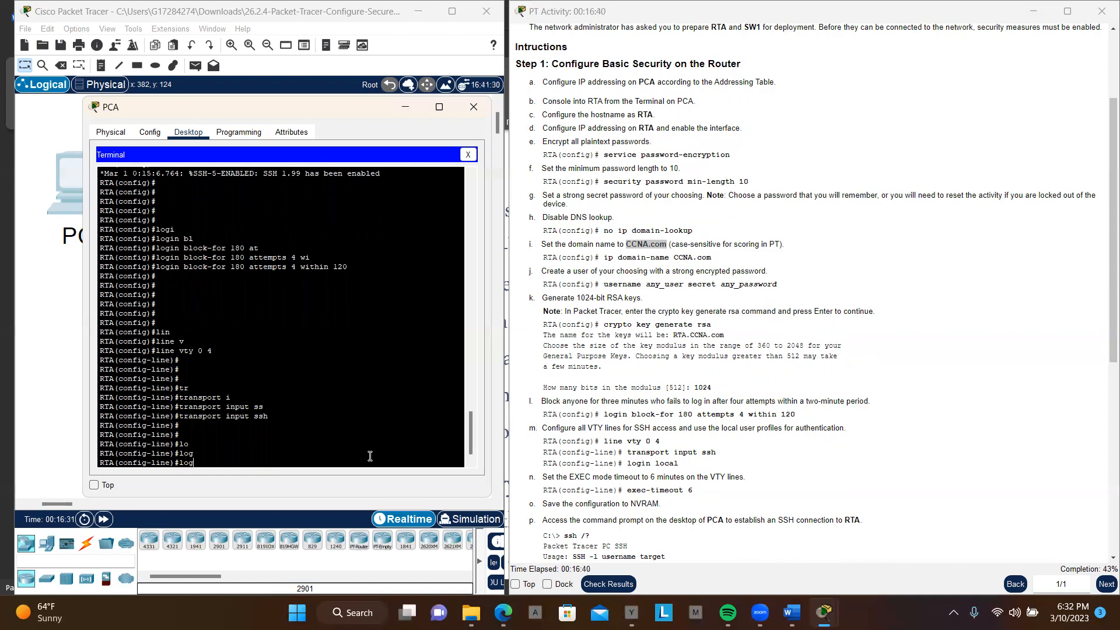
type("in ?")
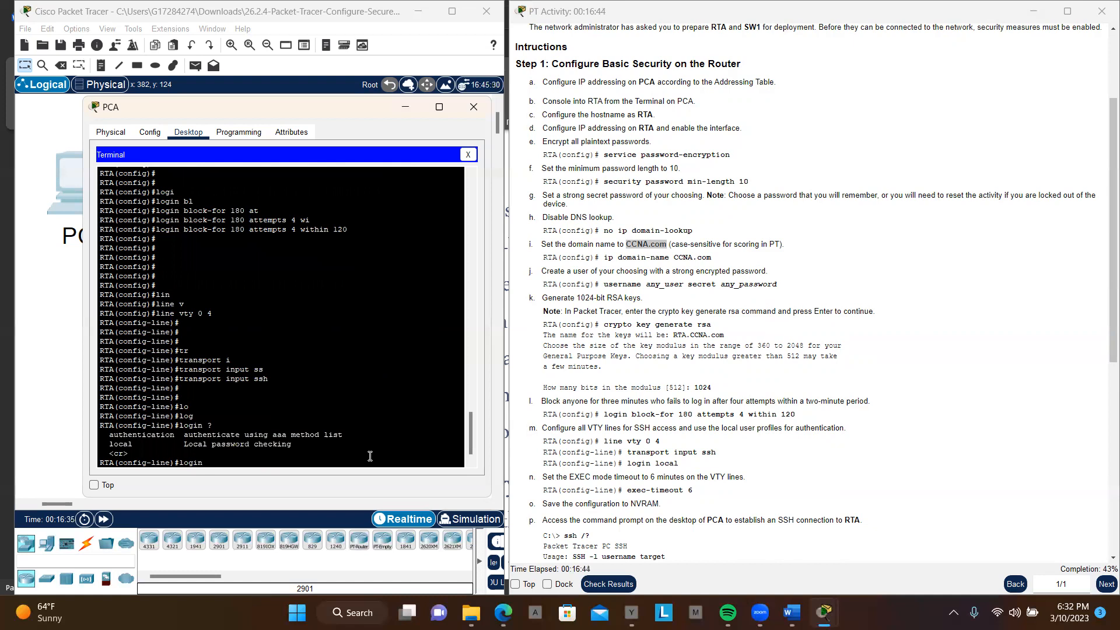
type("lo")
key("Tab")
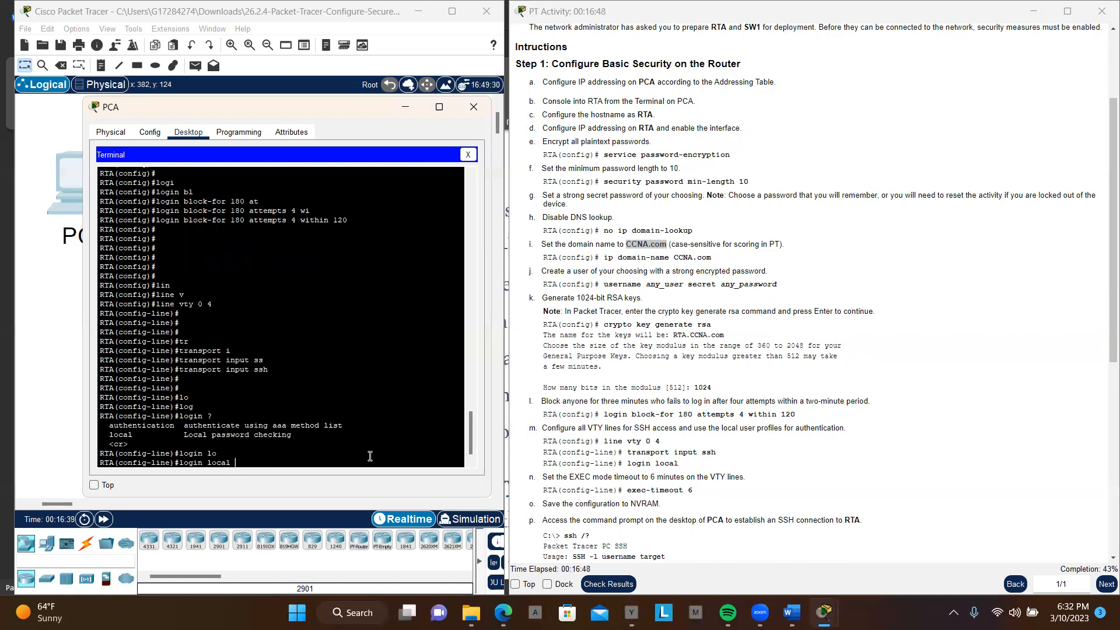
key("Return")
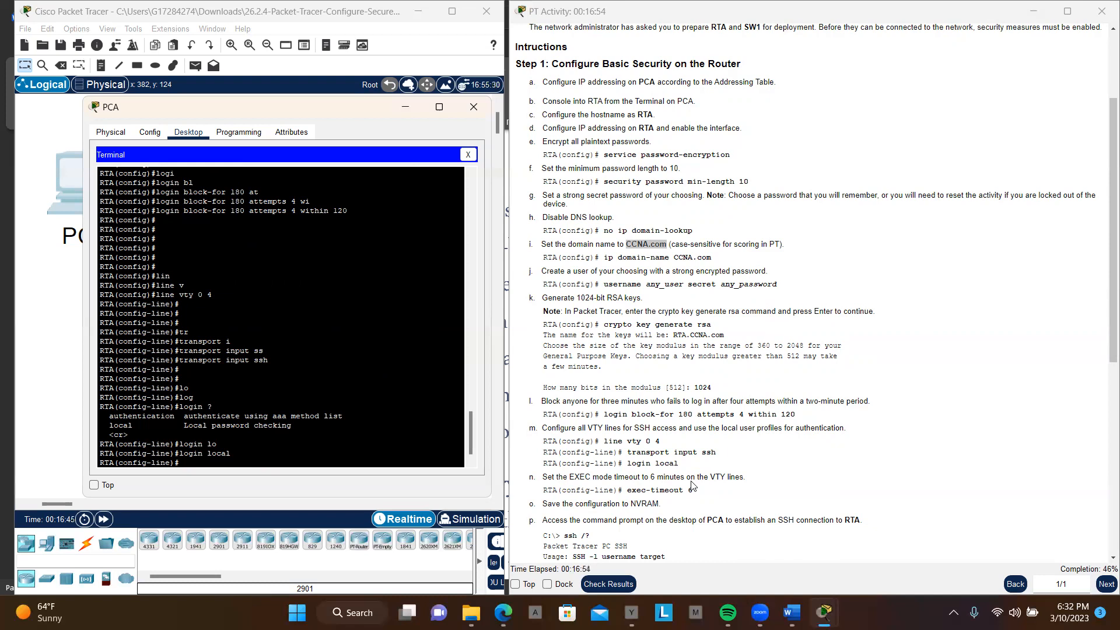
Step: Set the EXEC mode timeout on RTA's VTY lines to 6 minutes with the exec-timeout command
type("ex")
key("Tab")
type("e")
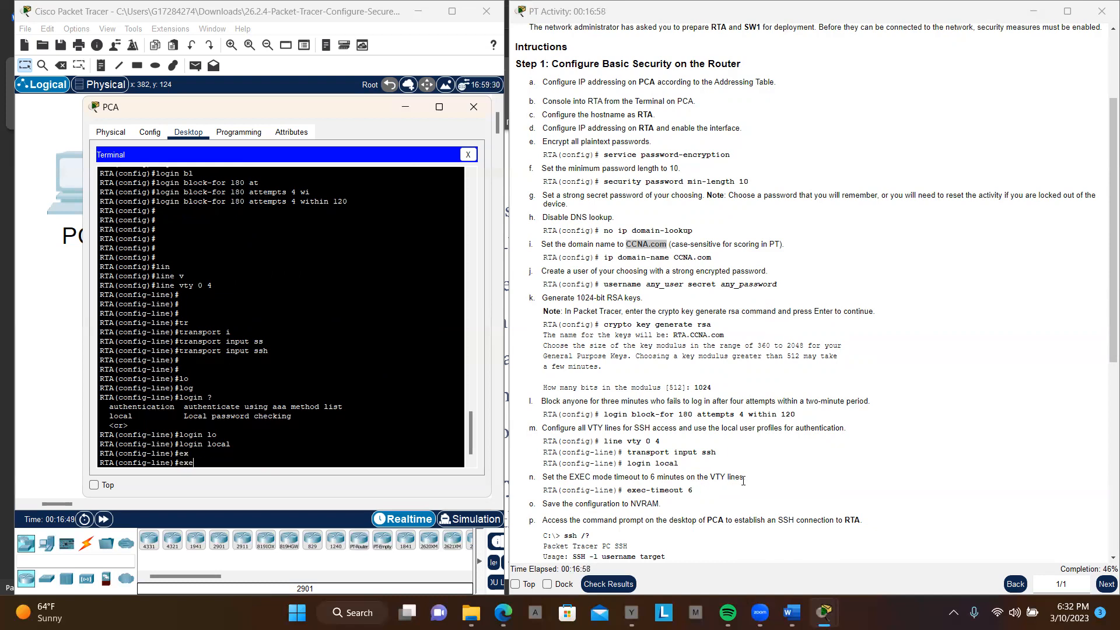
key("Tab")
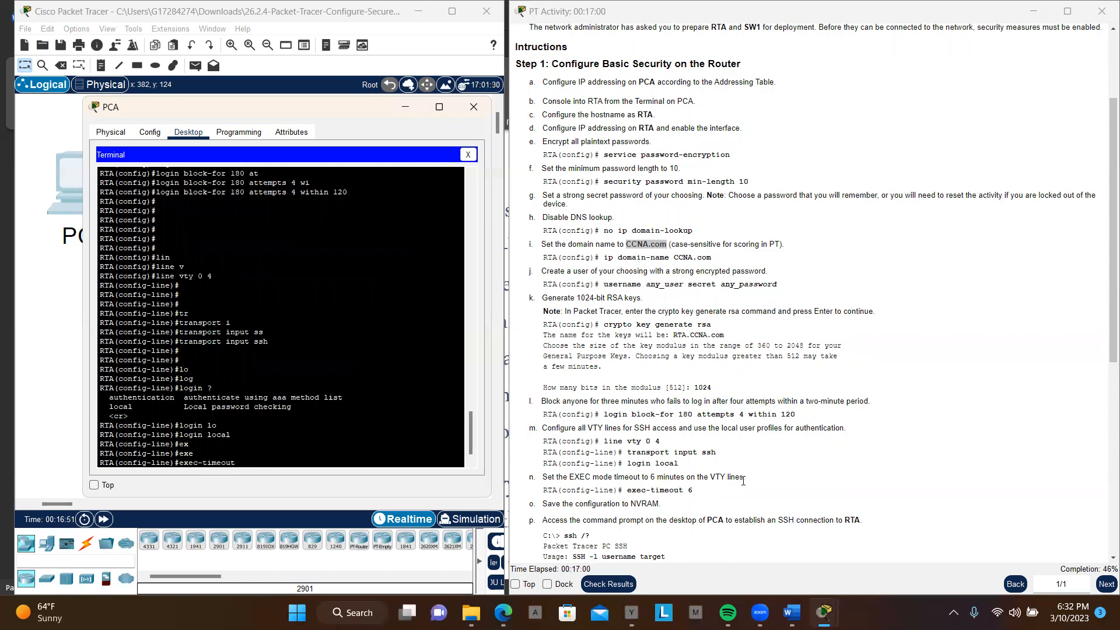
type("6")
key("Return")
key("Return")
key("Return")
key("Return")
key("Return")
key("Return")
key("Return")
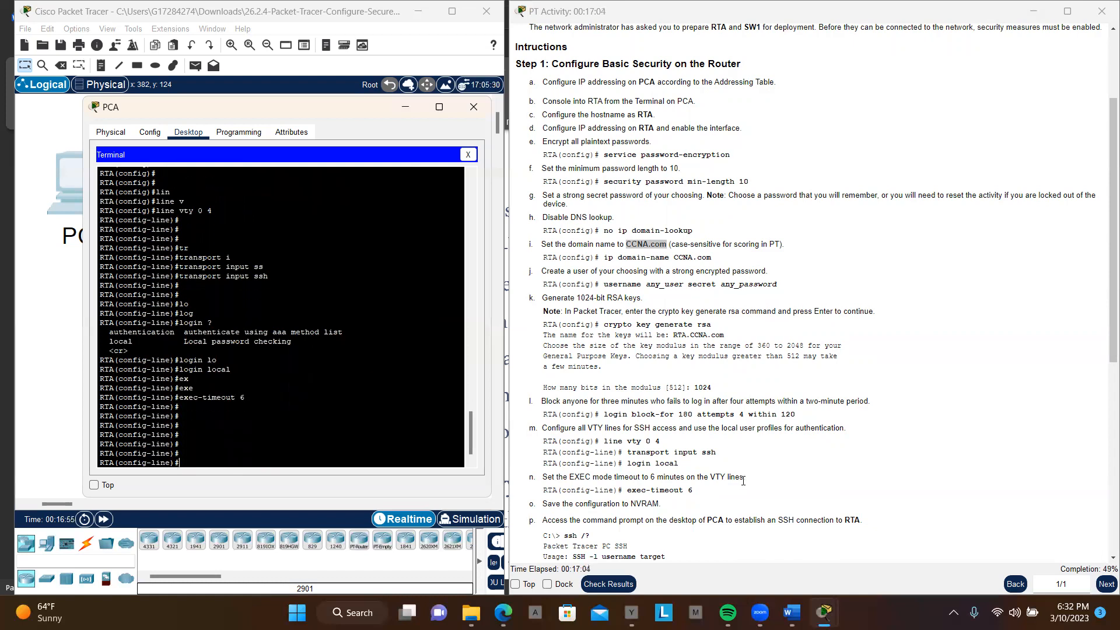
Step: End line configuration and return RTA to privileged EXEC mode
type("nd")
key("Return")
key("Return")
key("Return")
key("Return")
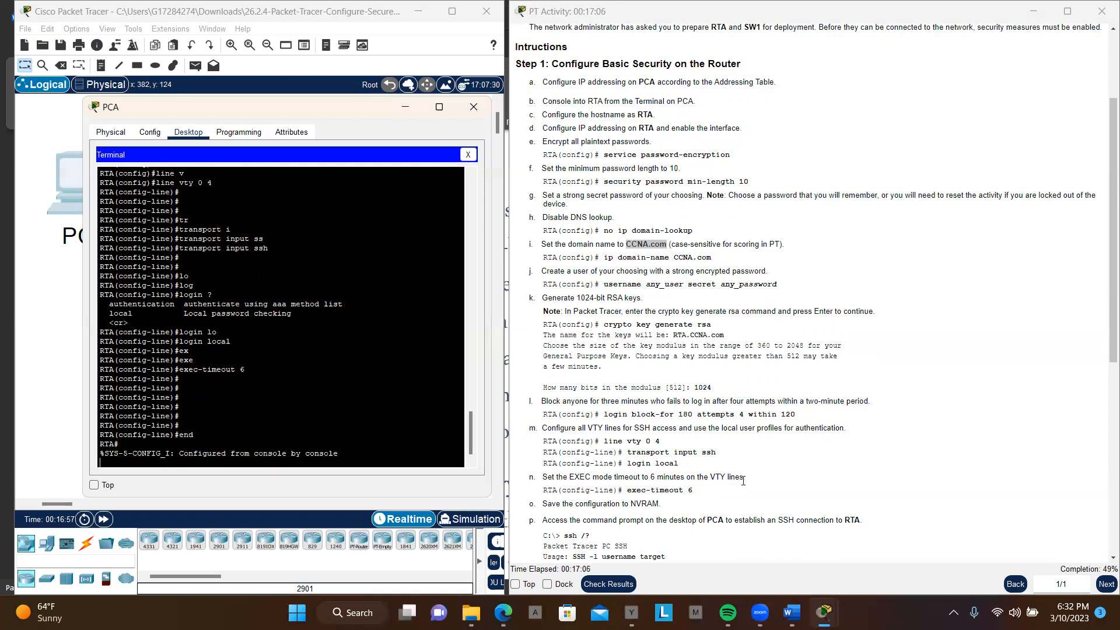
Step: Save RTA's configuration to NVRAM by copying running-config to startup-config, accepting the default destination filename
type("co")
key("Tab")
type("p")
key("Tab")
type("y ")
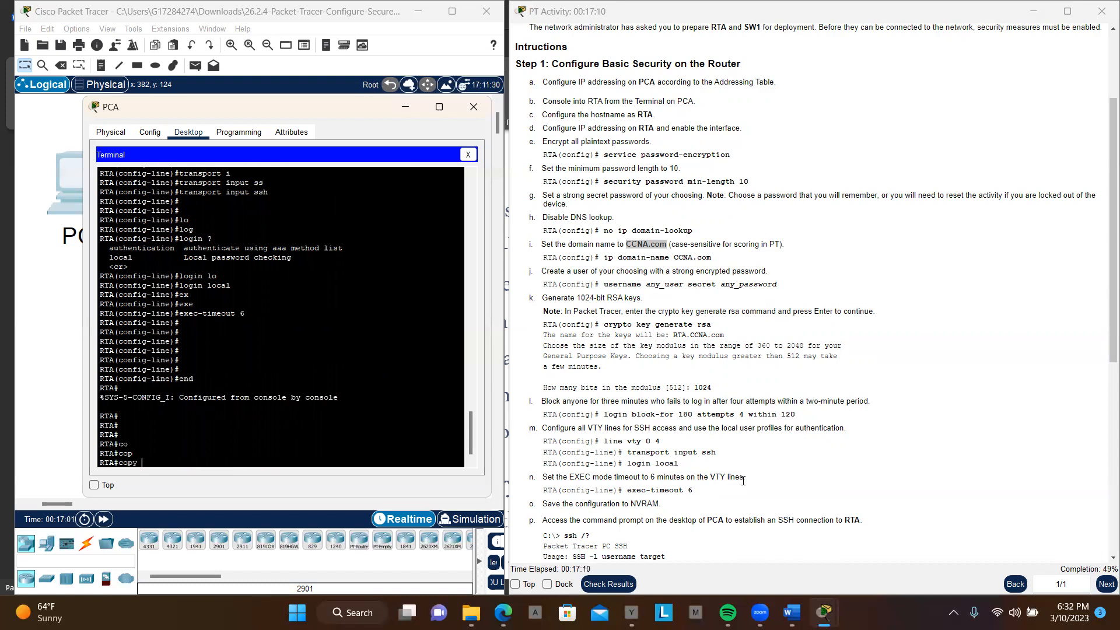
type("r")
key("Tab")
type("str")
key("Tab")
key("BackSpace")
key("Tab")
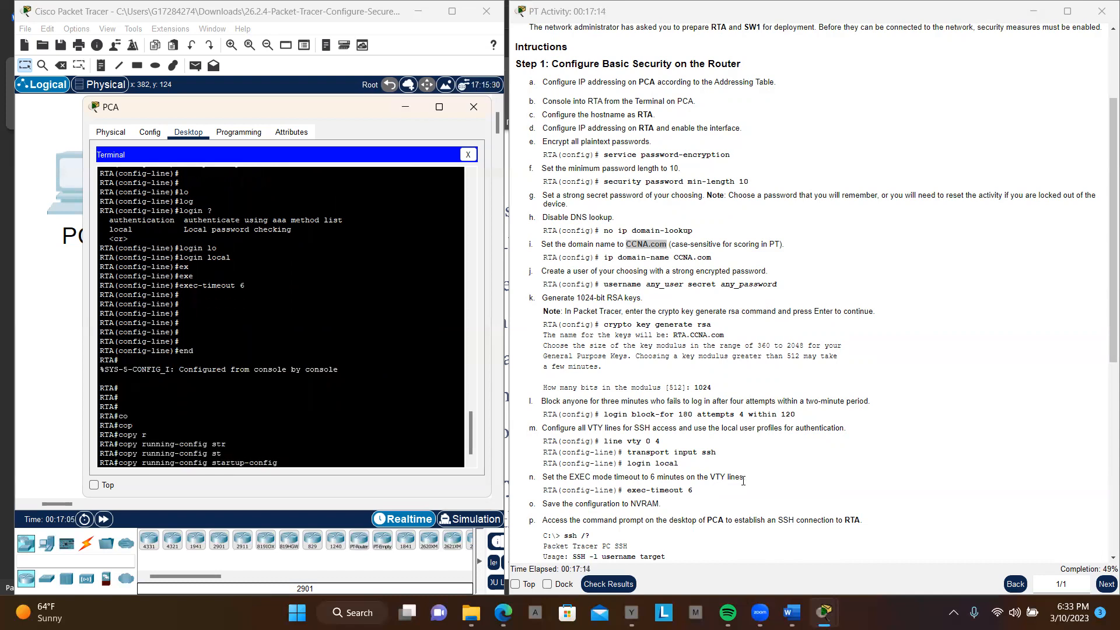
key("Return")
key("Return")
key("Return")
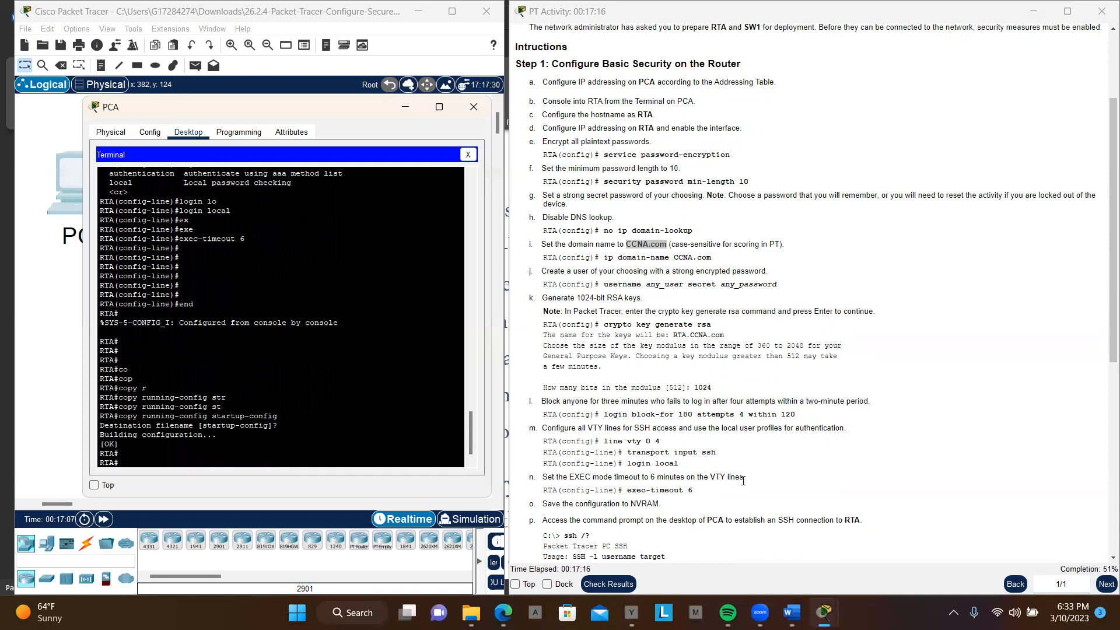
key("Return")
key("Return")
key("Return")
key("Return")
key("Return")
key("Return")
key("Return")
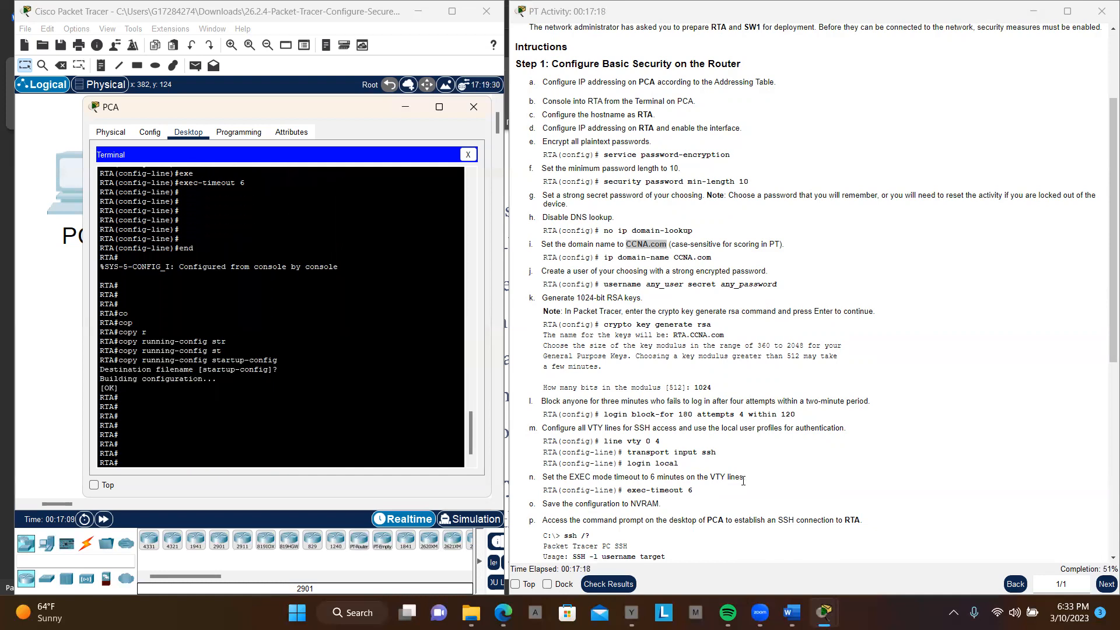
Step: Switch PCA from the Terminal to its Command Prompt and run ssh /? to show the SSH usage
scroll(616, 500, "down", 1)
scroll(616, 500, "down", 3)
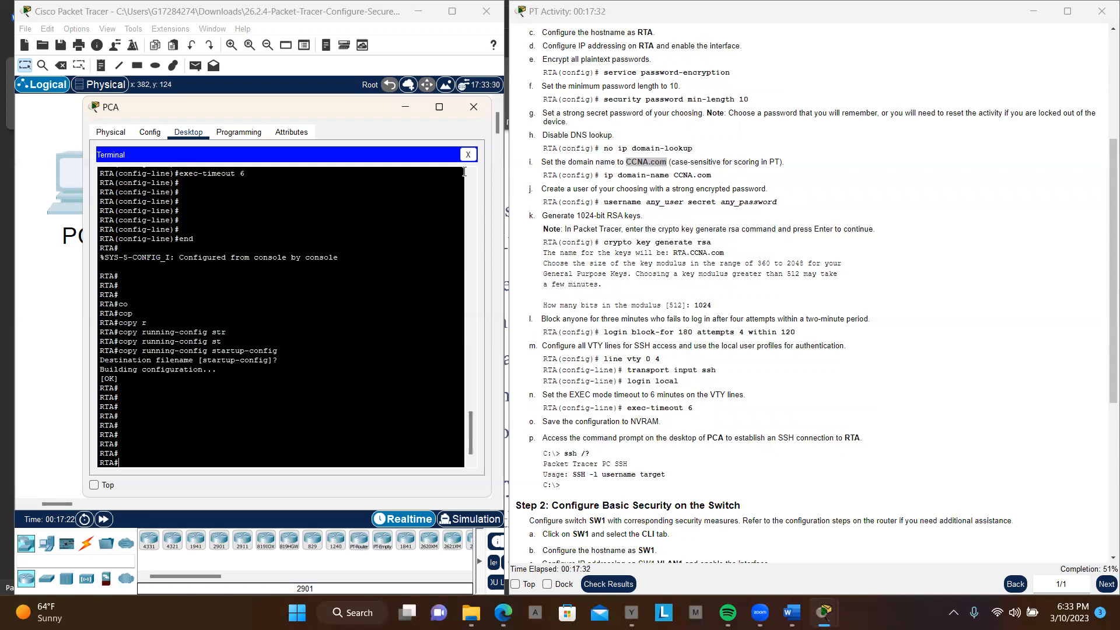
left_click(468, 154)
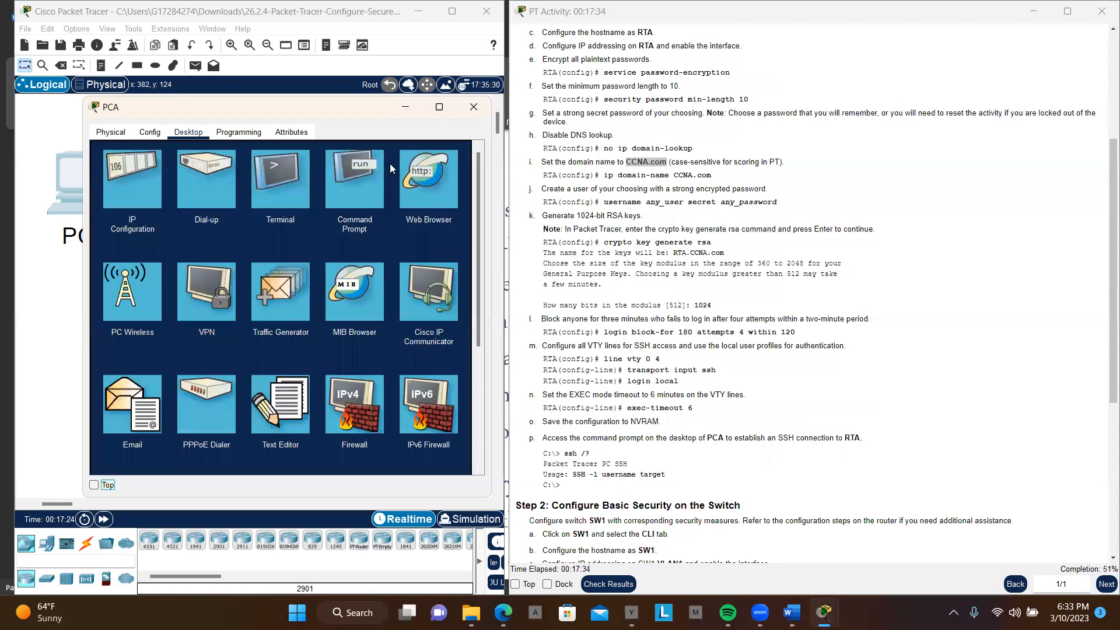
left_click(350, 182)
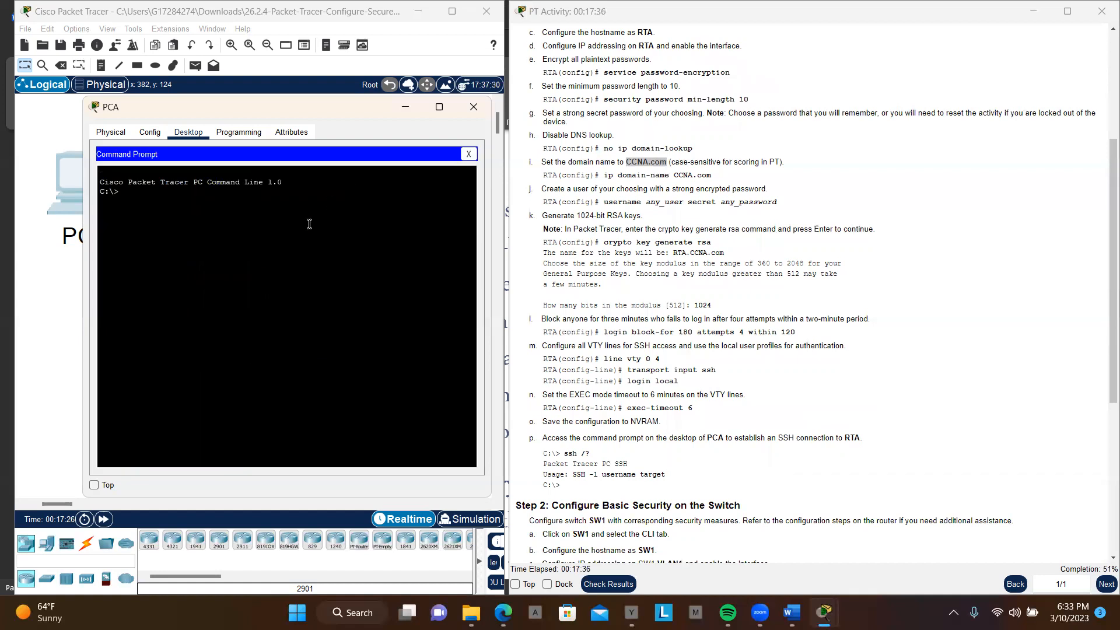
key("Return")
key("Return")
key("Return")
key("Return")
key("Return")
type("ssh /?")
key("Return")
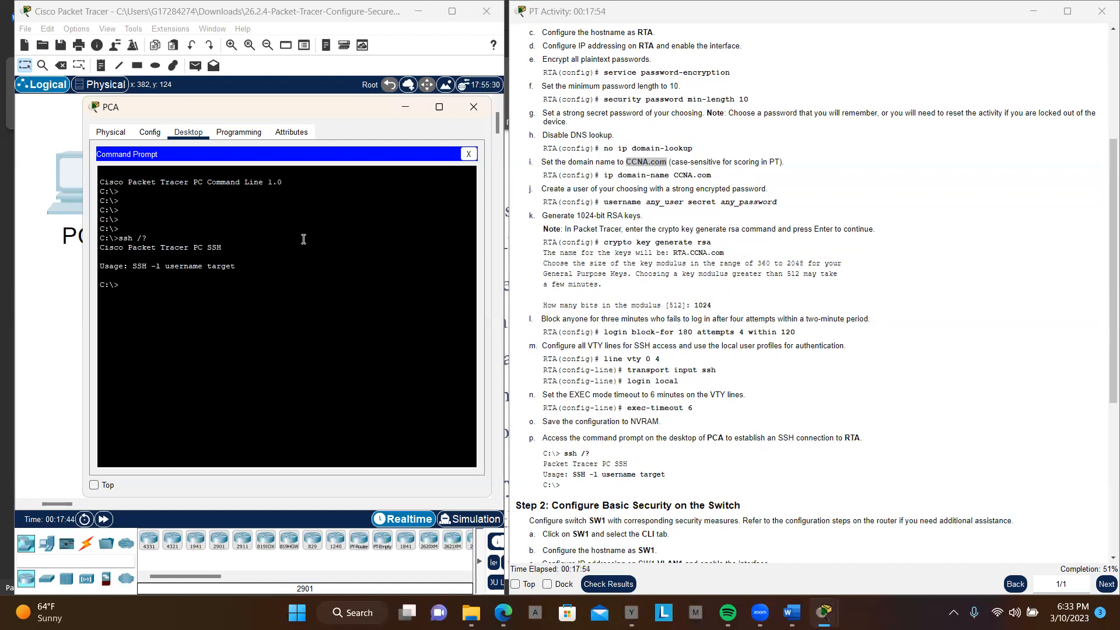
Step: Establish an SSH connection from PCA to RTA at 172.16.1.1 as user Daughter, entering the account password
type("SSH ")
type("-l")
type(" Dau")
type("gn")
type("hter")
scroll(642, 120, "up", 5)
type("r")
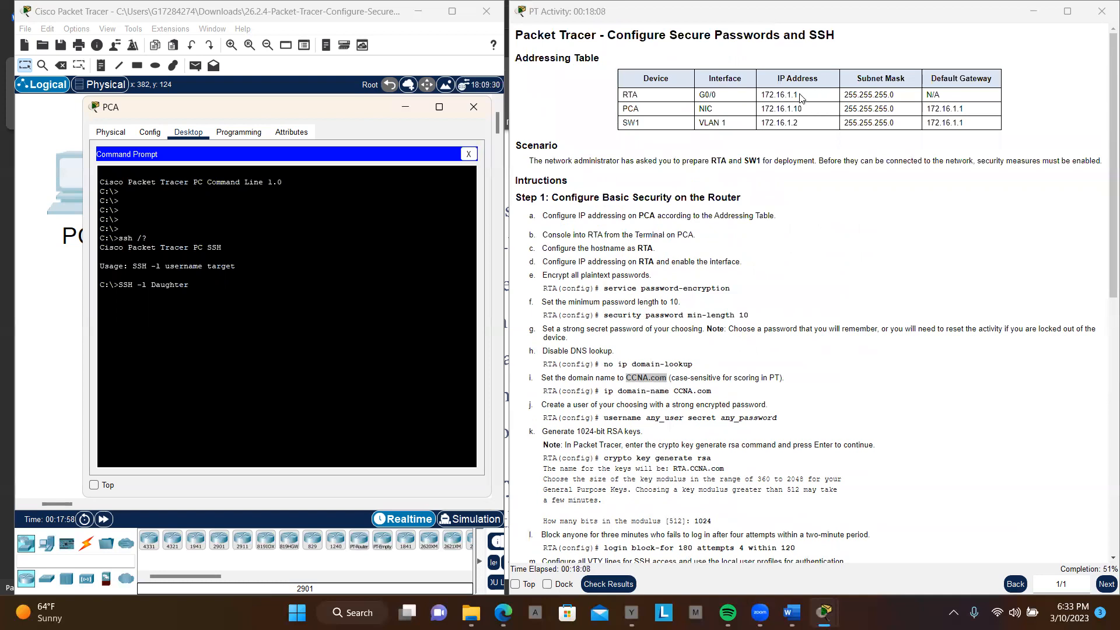
left_click_drag(799, 98, 762, 97)
key("ctrl+c")
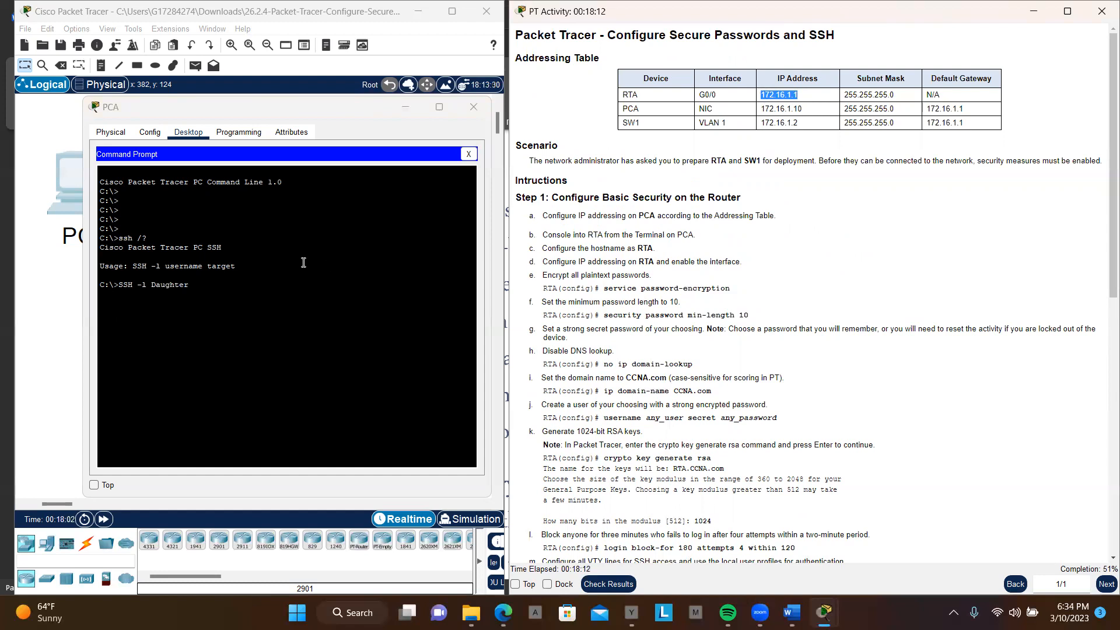
left_click(242, 290)
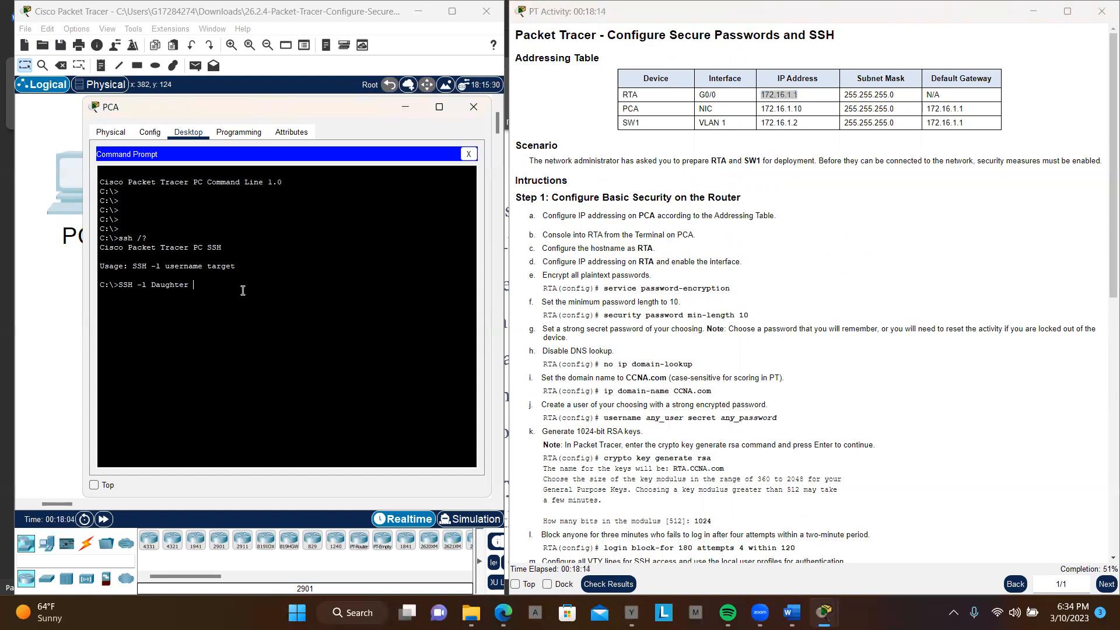
right_click(242, 290)
left_click(276, 316)
key("Return")
Step: Enter privileged EXEC mode on RTA over SSH with the enable password and go into global configuration mode
key("Return")
type("en")
key("Return")
key("Return")
key("Return")
key("Return")
key("Return")
key("Return")
type("conf t")
key("Return")
key("Return")
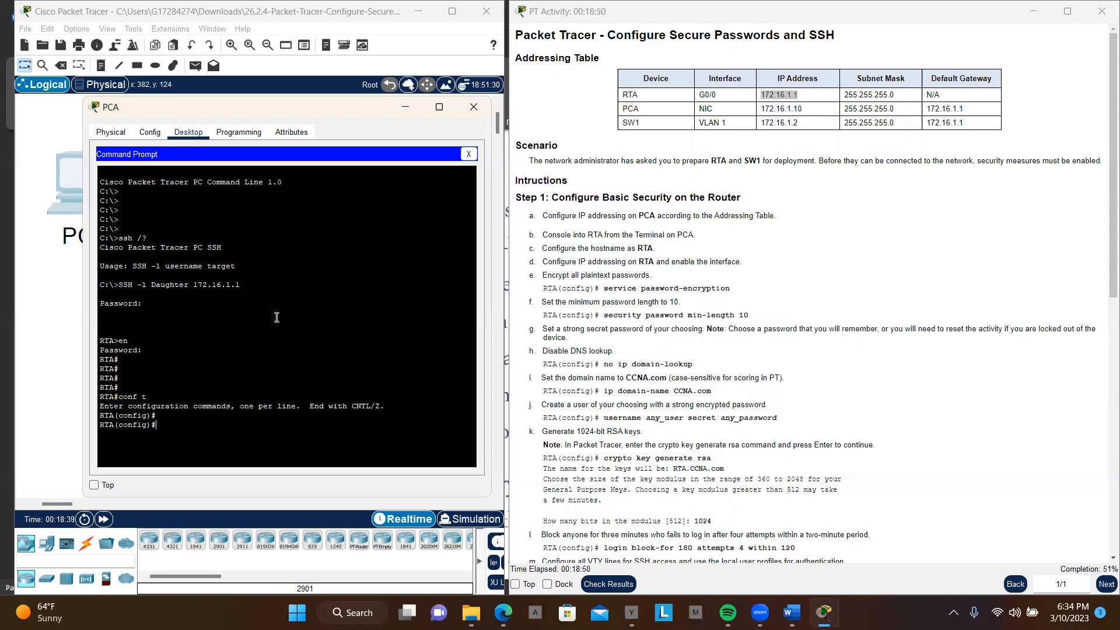
Step: Minimize PCA's window and open switch SW1's command line interface, placing it clear of the Step 2 instructions
scroll(676, 358, "down", 1)
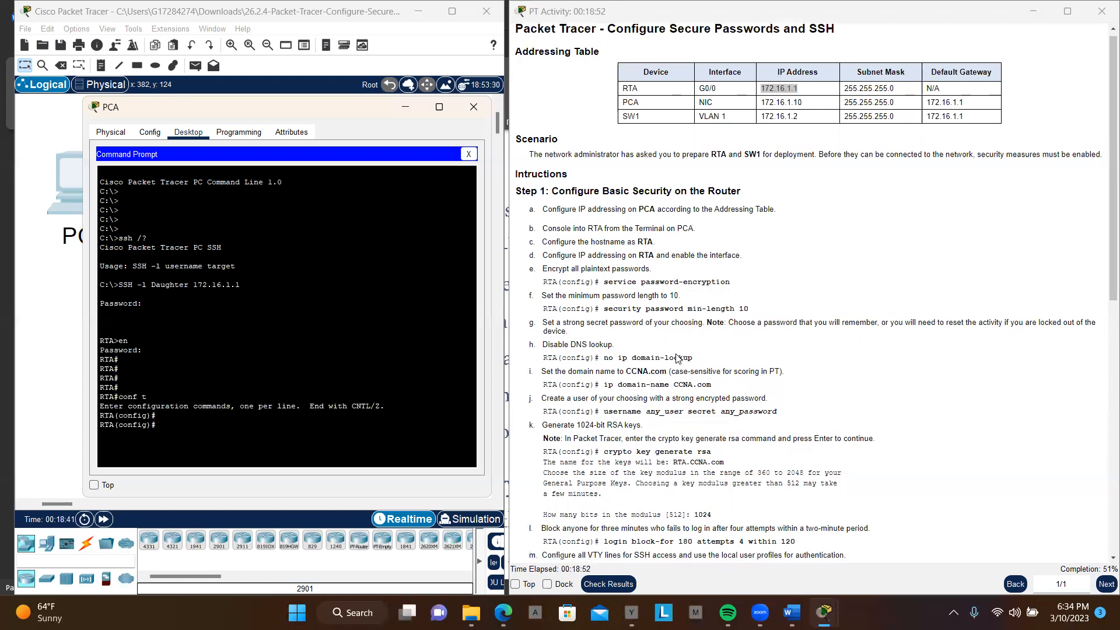
scroll(677, 358, "down", 4)
scroll(677, 358, "down", 5)
scroll(676, 358, "down", 3)
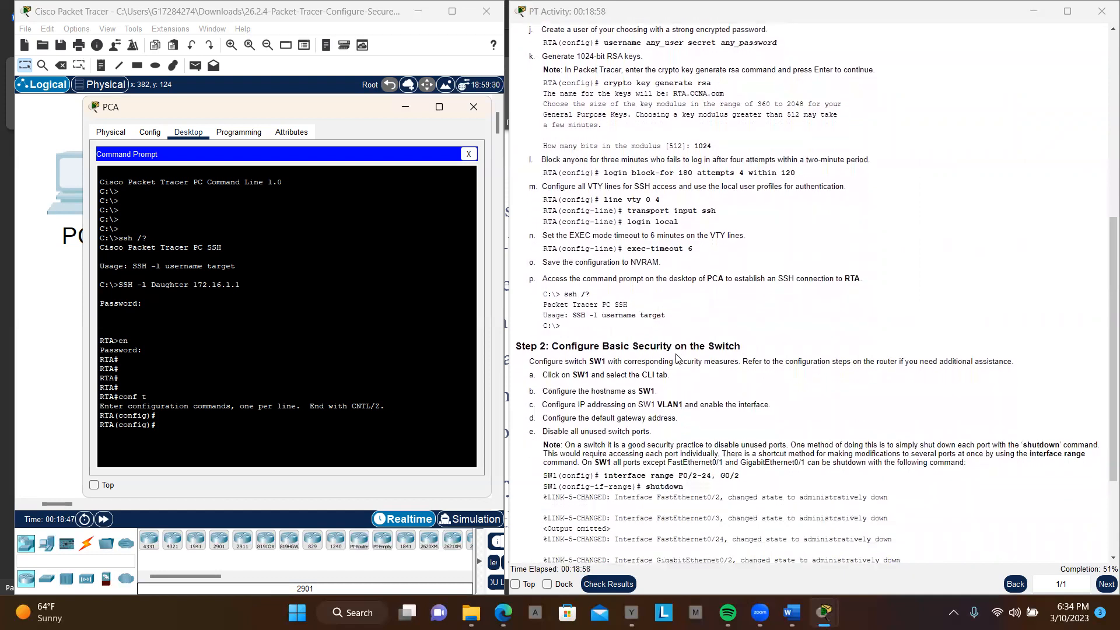
scroll(677, 358, "down", 3)
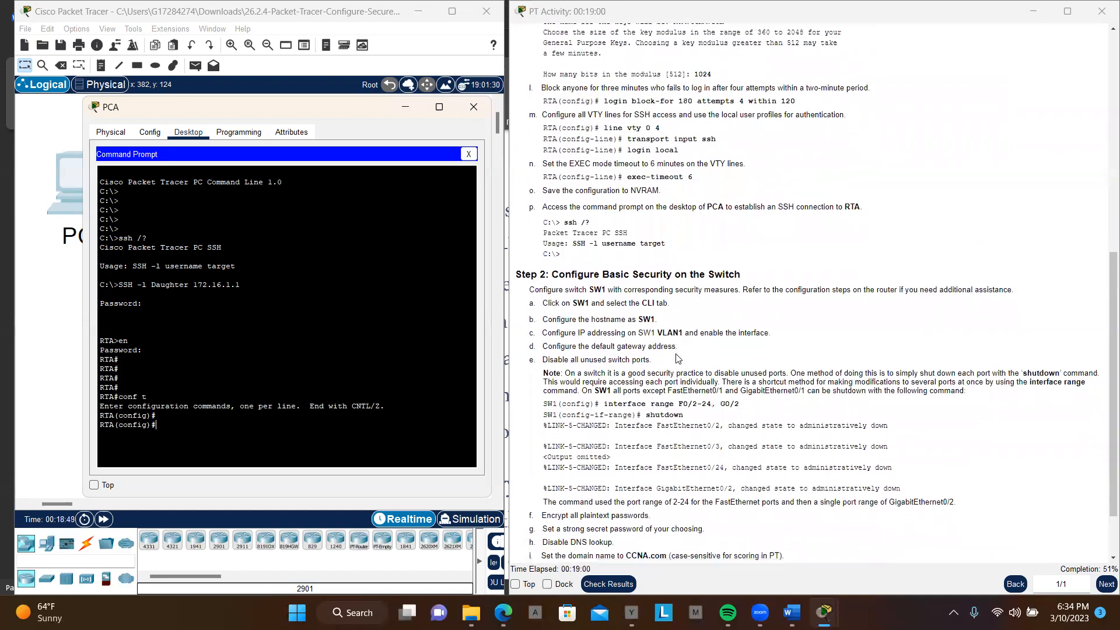
scroll(676, 358, "down", 1)
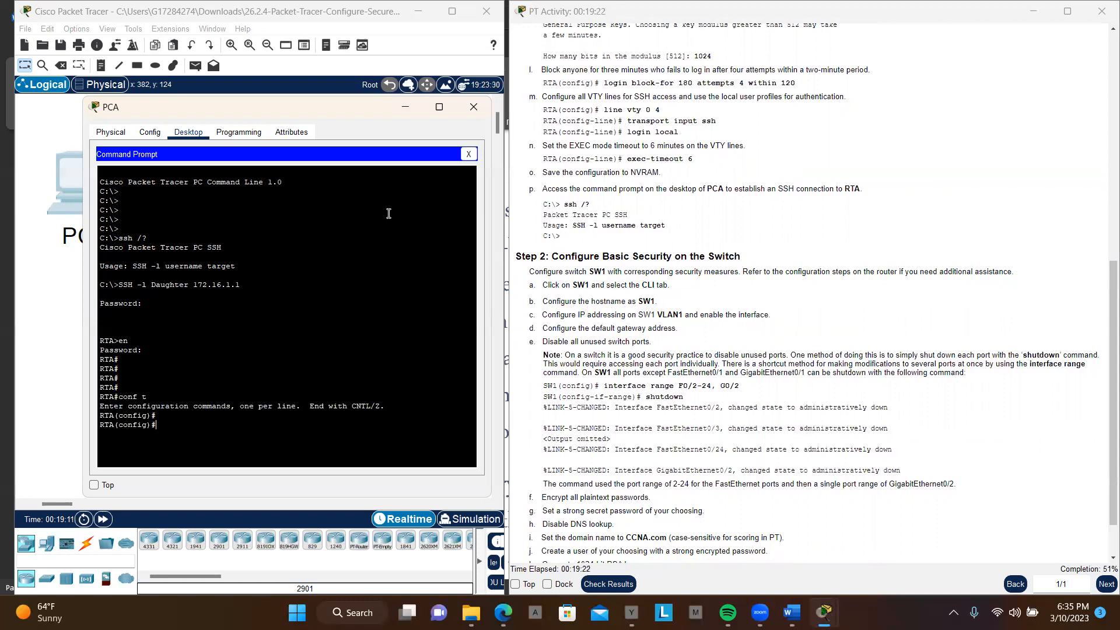
left_click(408, 109)
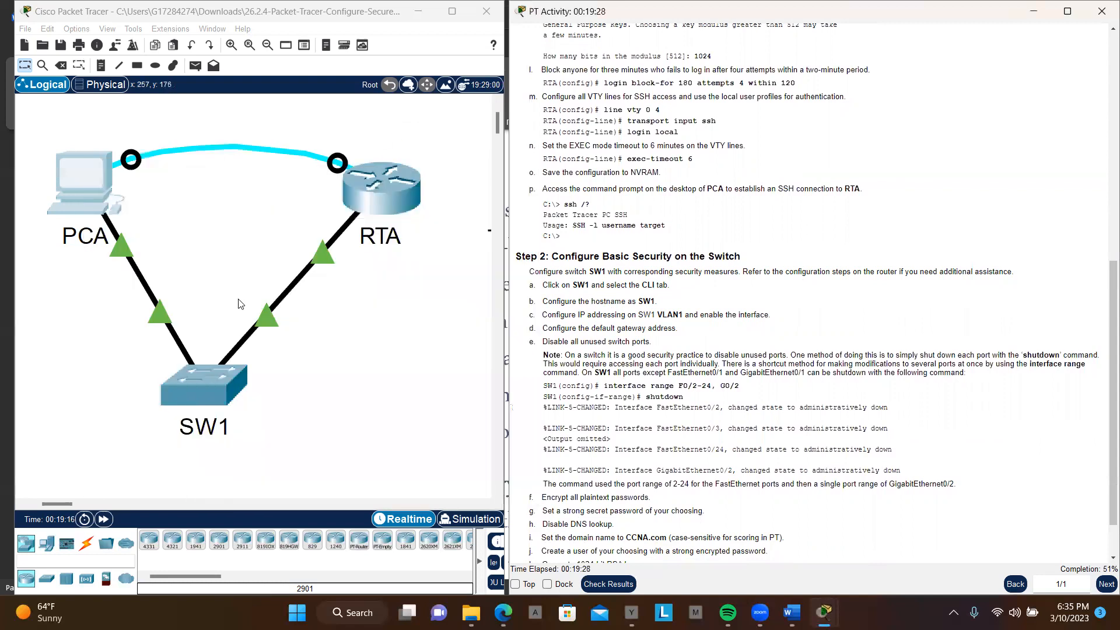
left_click(205, 380)
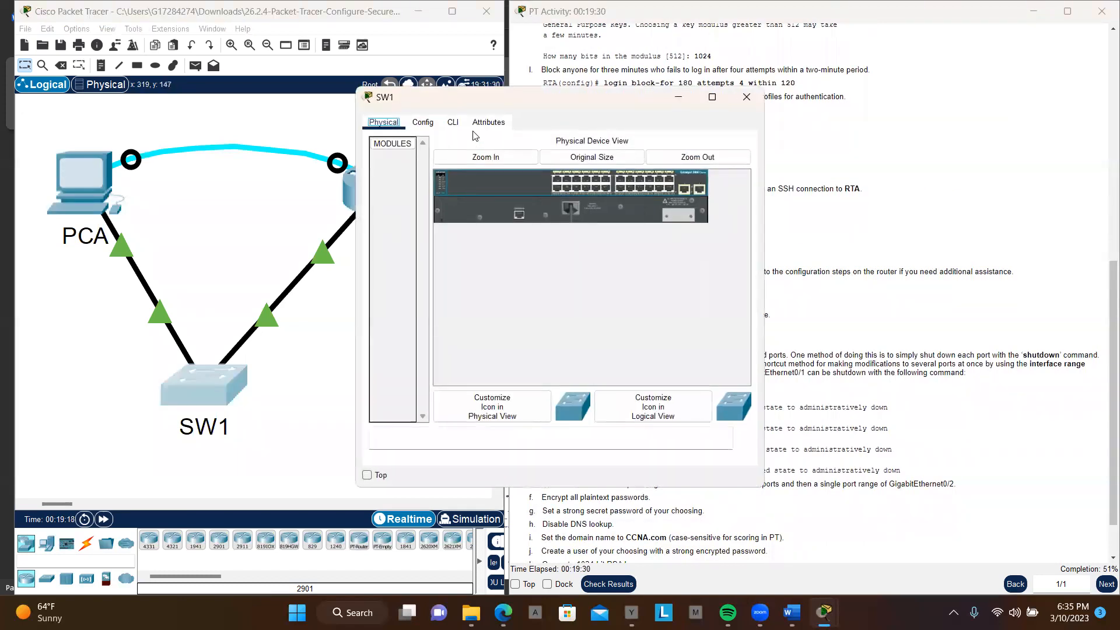
left_click(452, 127)
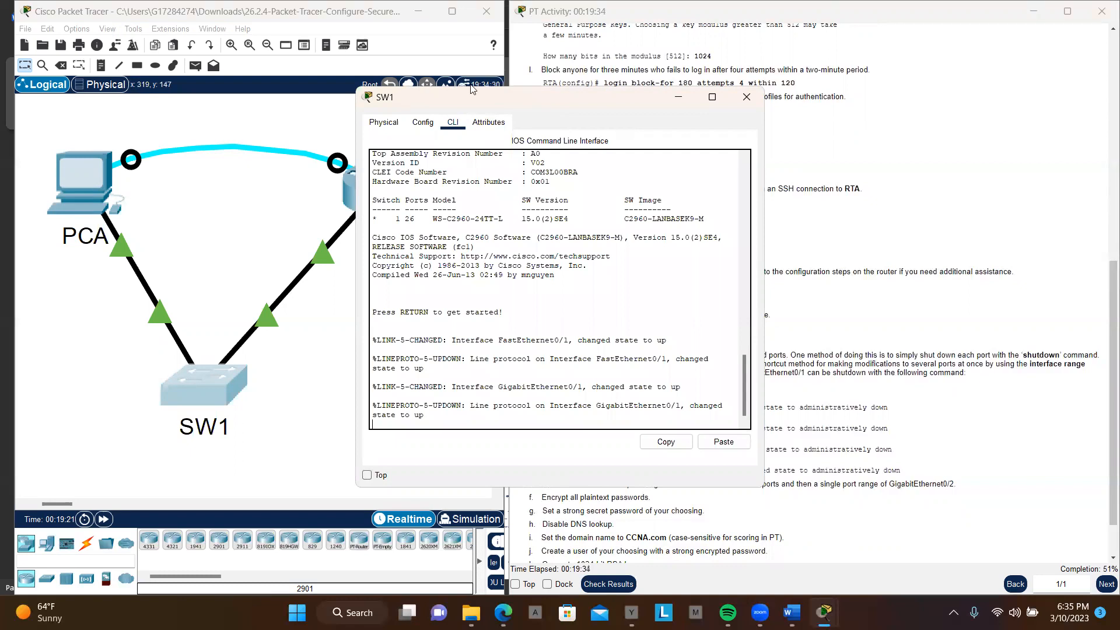
left_click_drag(473, 90, 235, 41)
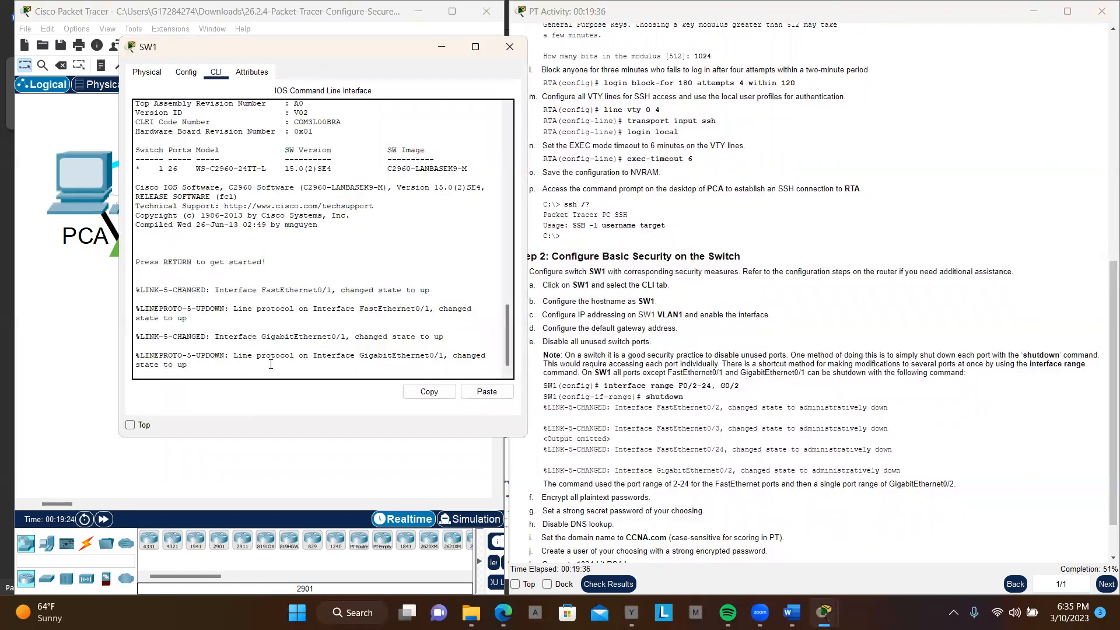
Step: Start the console session on switch SW1 and enter privileged EXEC and global configuration modes
key("Return")
key("Return")
key("Return")
key("Return")
key("Return")
key("Return")
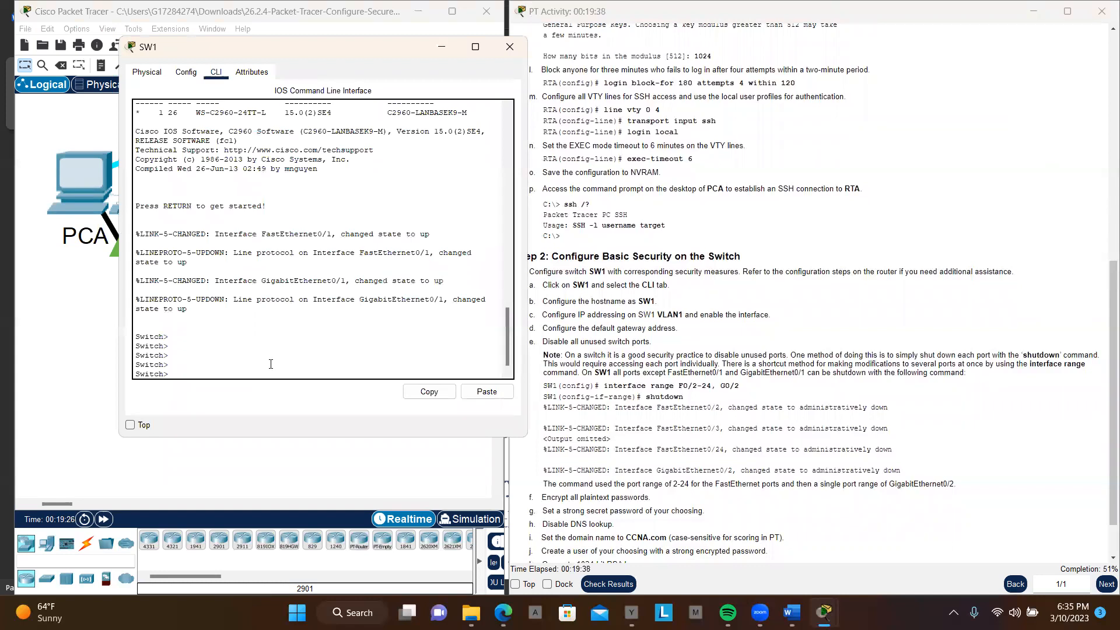
type("en")
key("Return")
key("Return")
type("conf t")
key("Return")
key("Return")
key("Return")
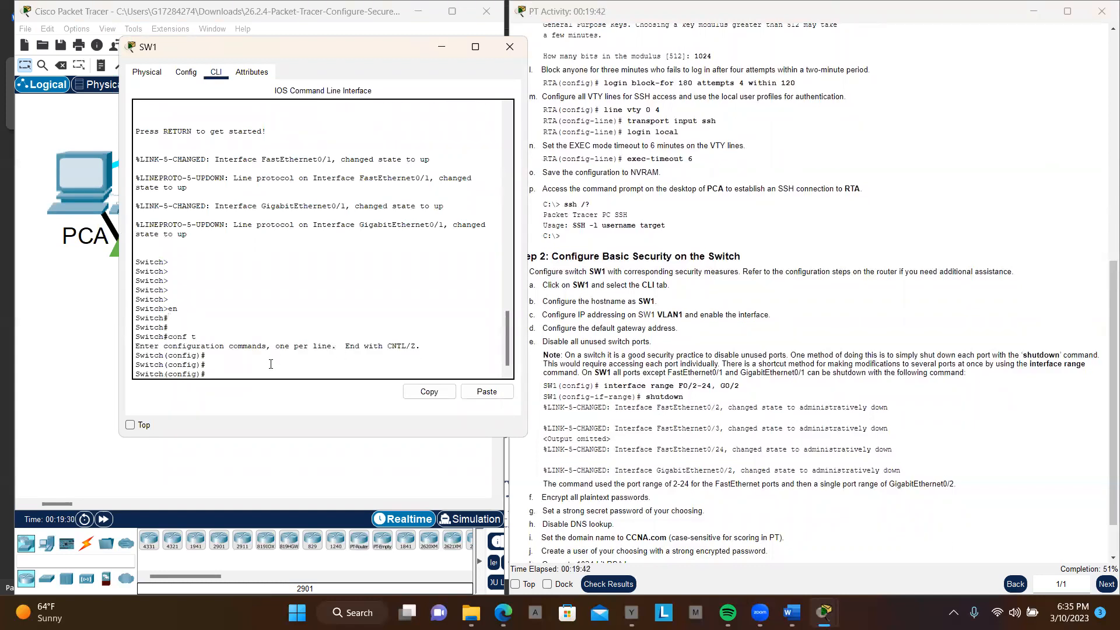
Step: Set the switch's hostname to SW1
type("host")
key("Tab")
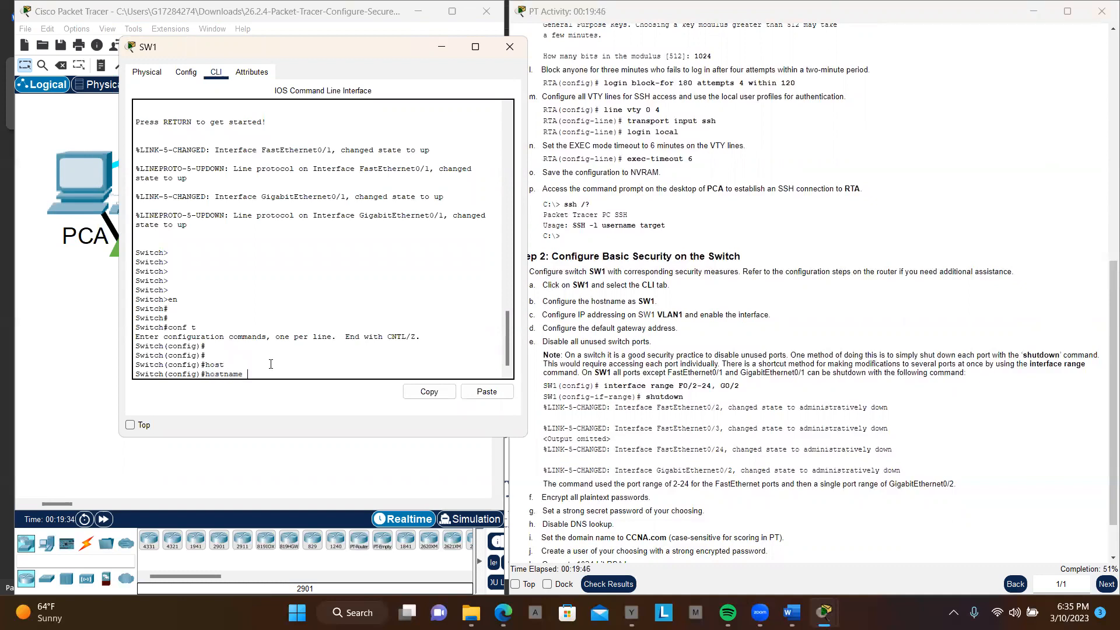
type("SW1")
key("Return")
key("Return")
key("Return")
key("Return")
key("Return")
key("Return")
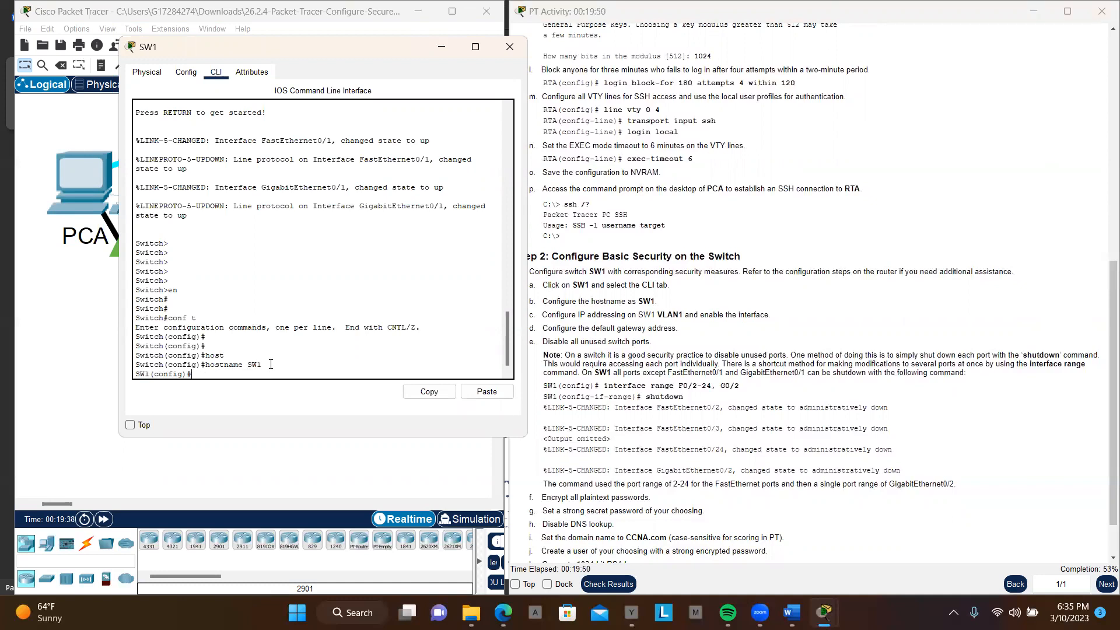
key("Return")
key("Return")
key("Return")
key("Return")
key("Return")
key("Return")
key("Return")
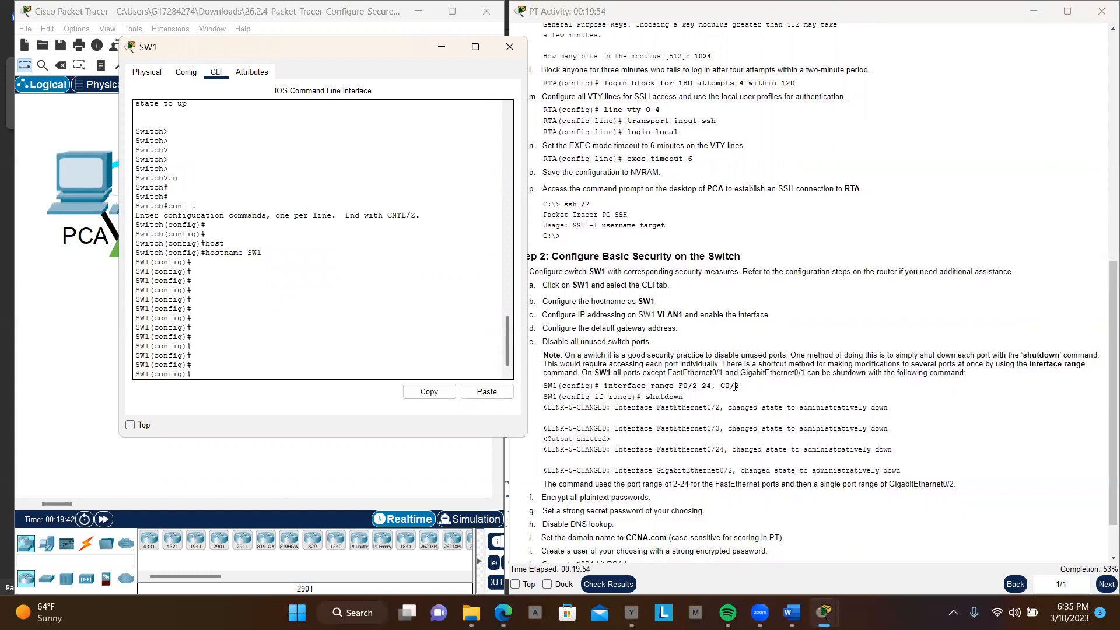
Step: Enter VLAN configuration mode for VLAN 1 on SW1
scroll(739, 332, "down", 1)
scroll(739, 332, "up", 1)
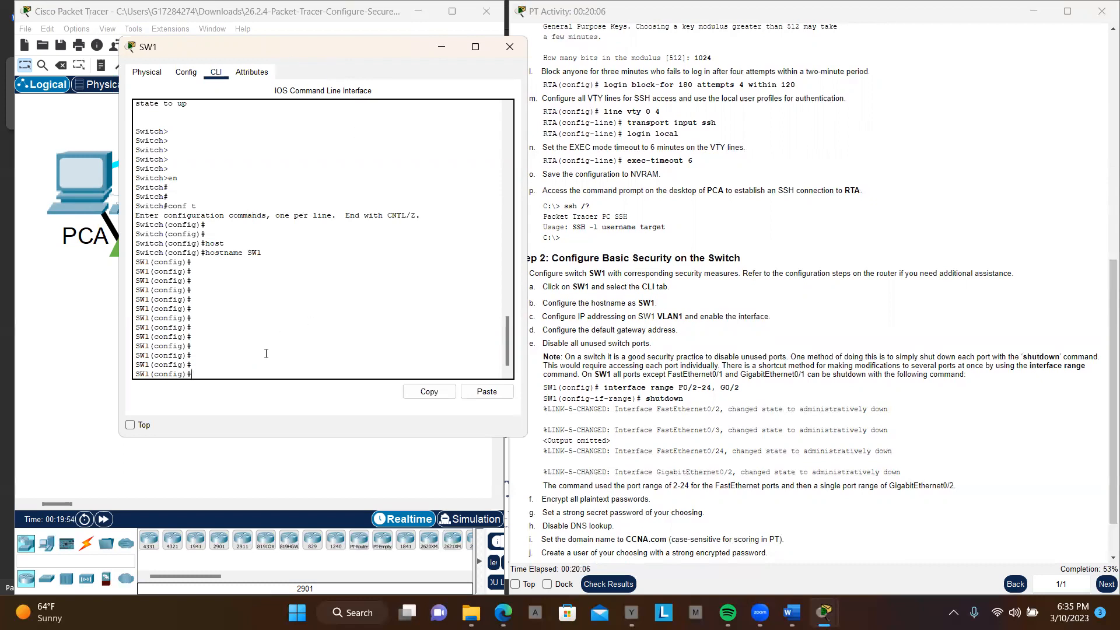
type("a")
key("BackSpace")
type("VLAN 1")
key("Return")
key("Return")
key("Return")
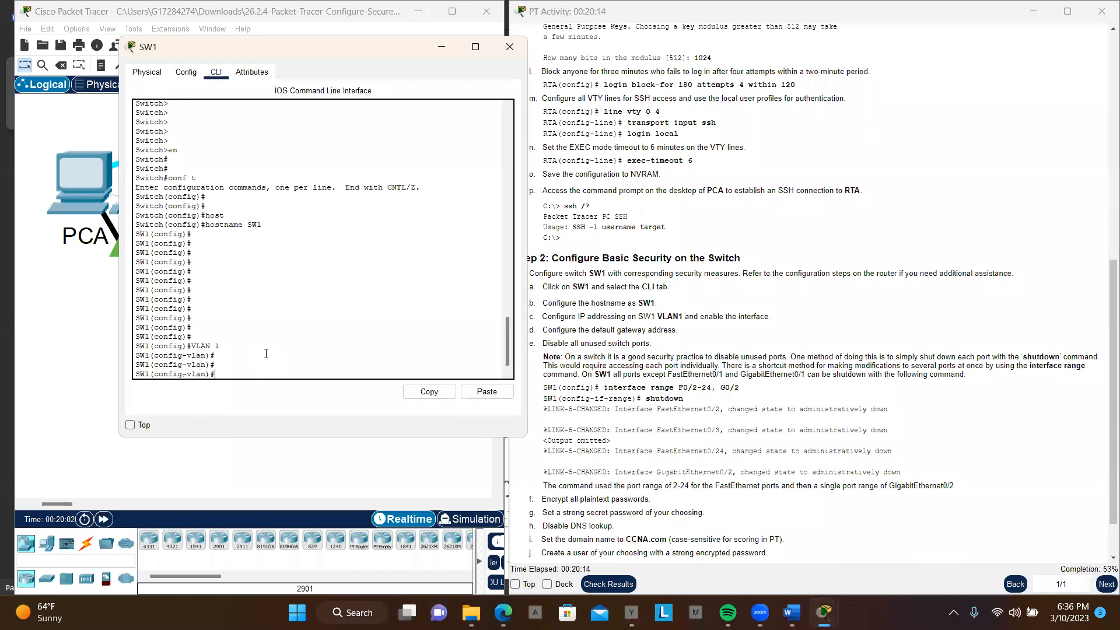
key("Return")
key("Return")
Step: Try to assign IP address 172.16.1.2 with subnet mask 255.255.255.0 in VLAN 1's configuration mode, copying both values from the Addressing Table
type("ip")
key("Tab")
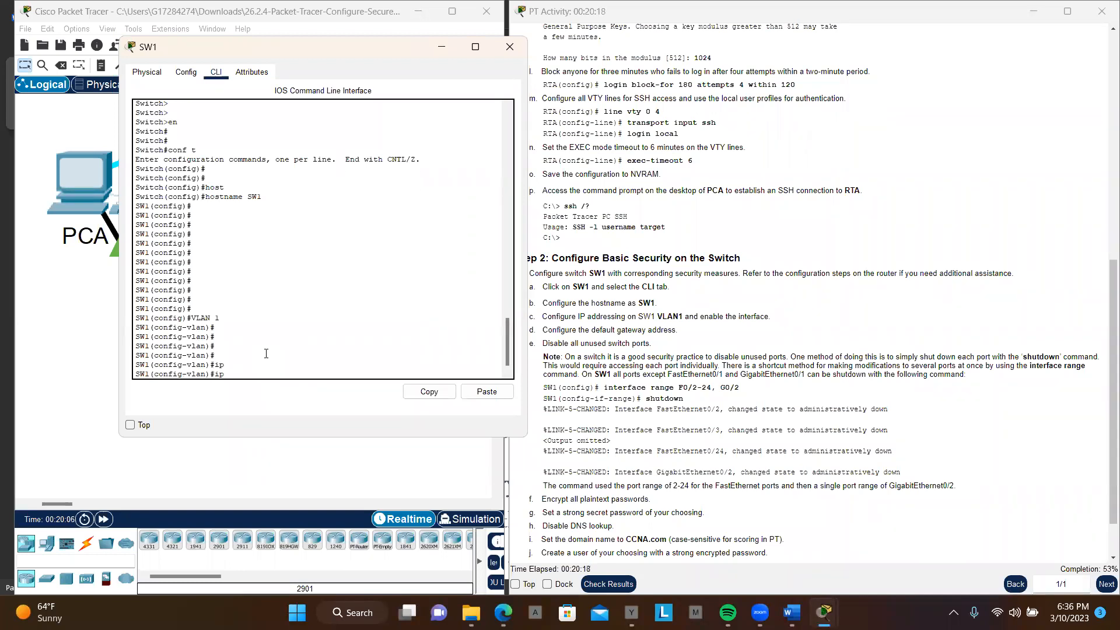
type("addd")
key("Tab")
type("r")
key("Tab")
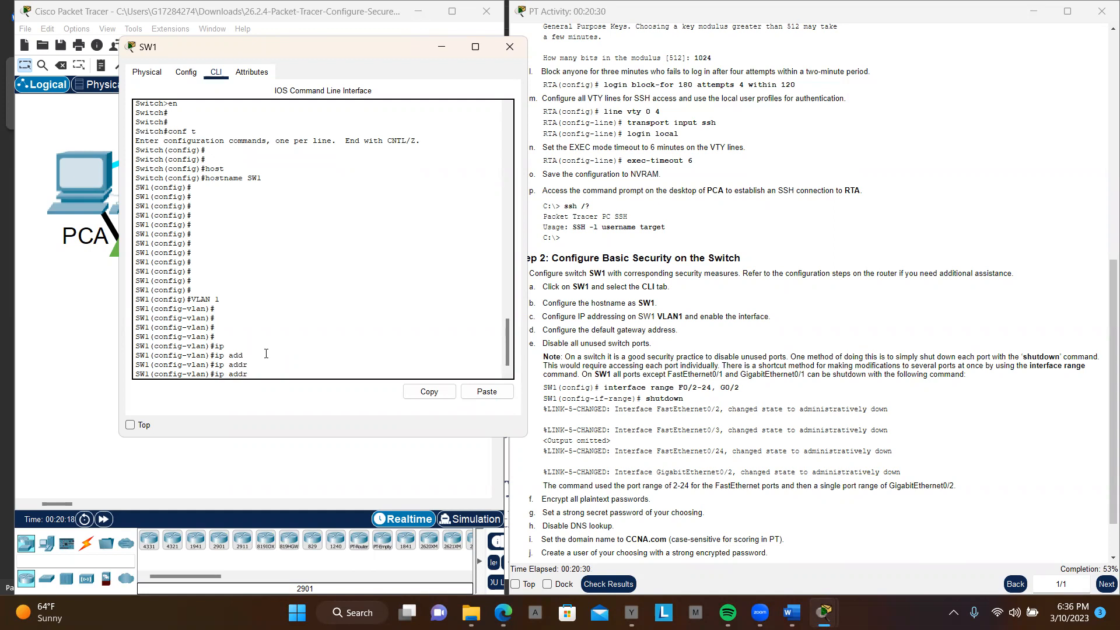
type("ess")
key("Tab")
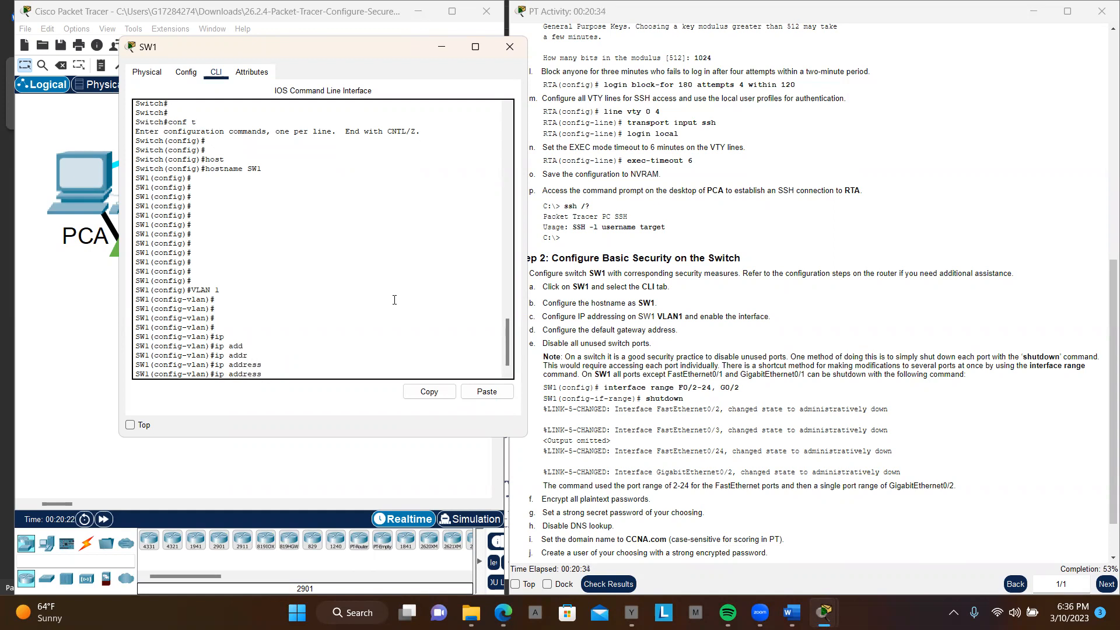
scroll(779, 258, "up", 8)
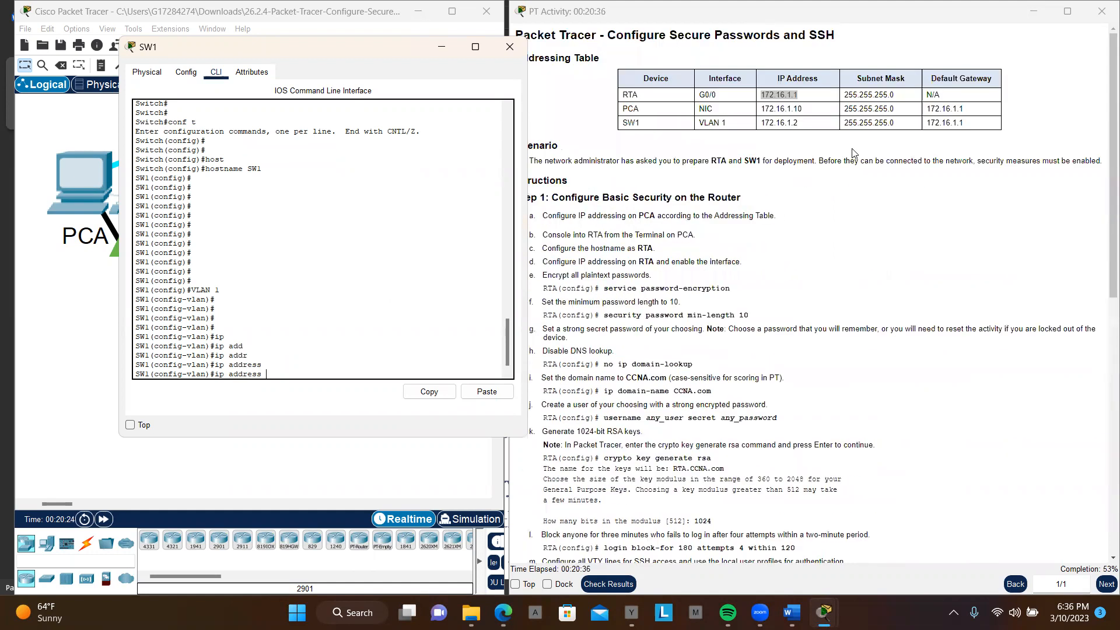
left_click_drag(760, 122, 801, 128)
key("ctrl+c")
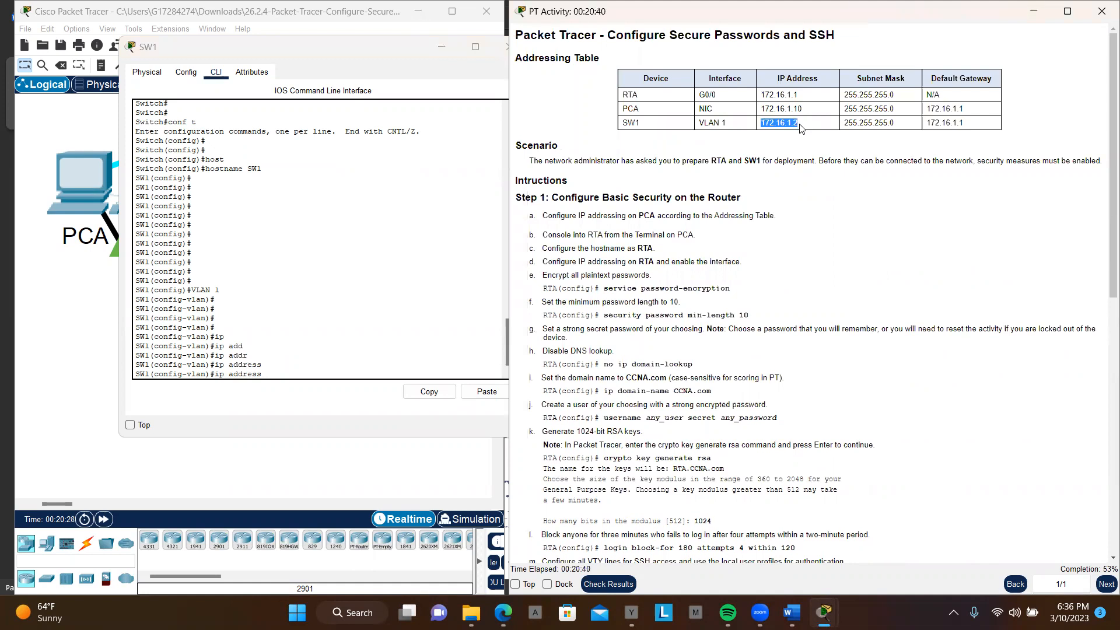
left_click(308, 358)
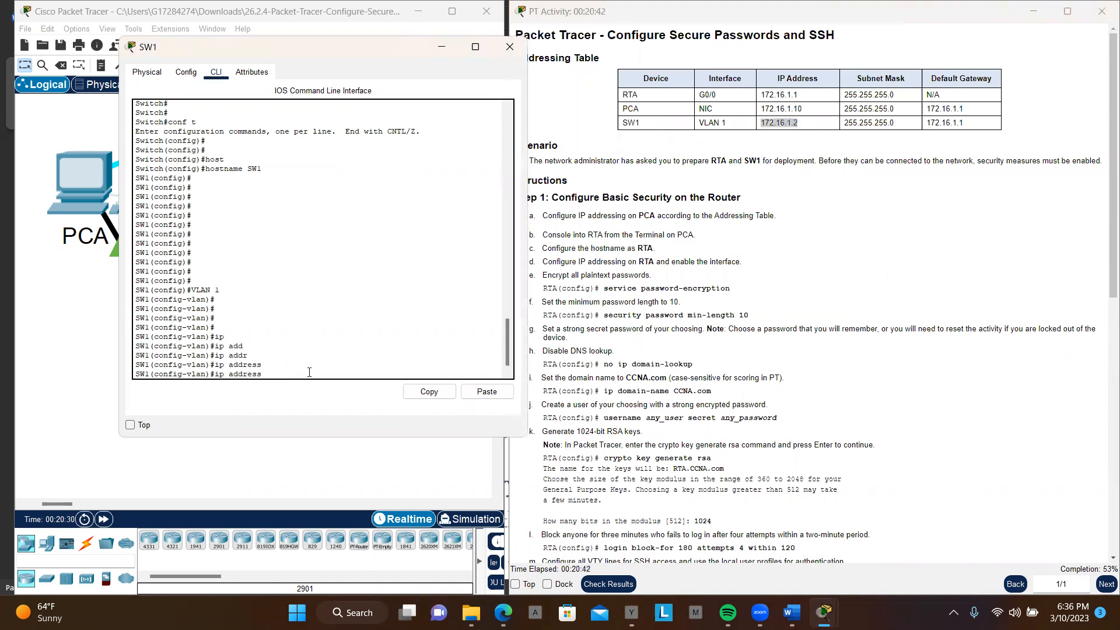
right_click(309, 374)
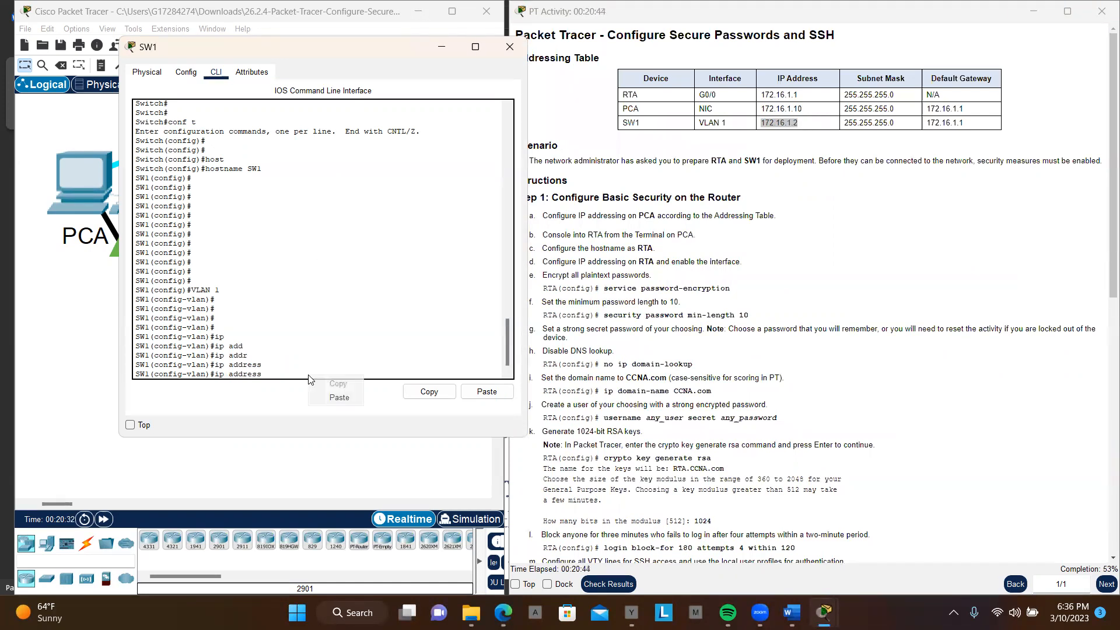
left_click(349, 398)
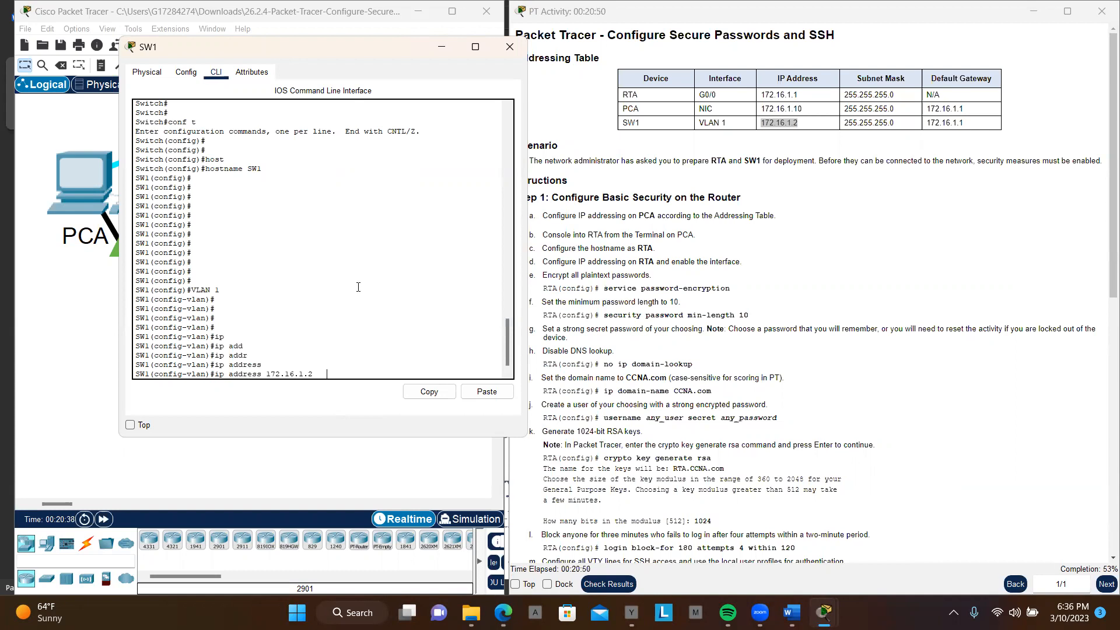
left_click(845, 127)
left_click_drag(845, 128, 893, 124)
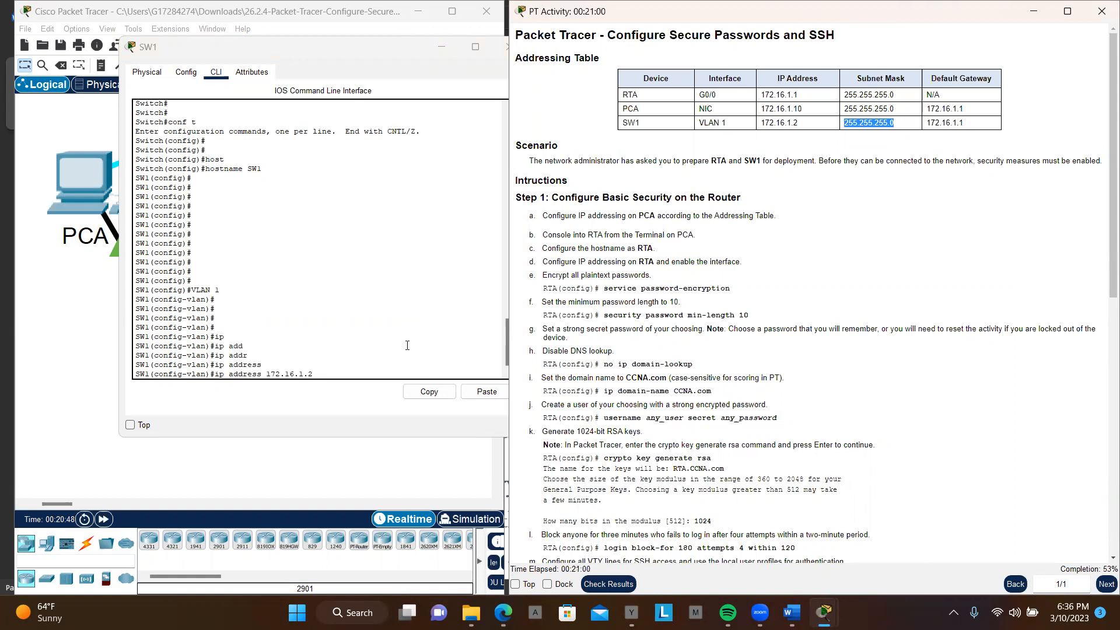
left_click(409, 364)
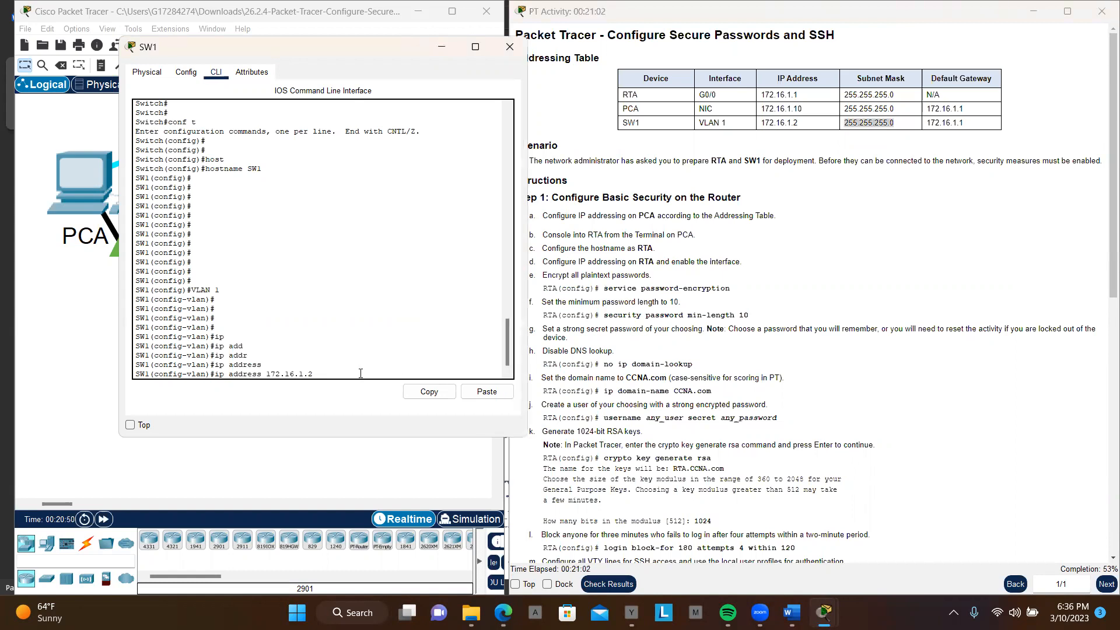
left_click(487, 391)
key("Return")
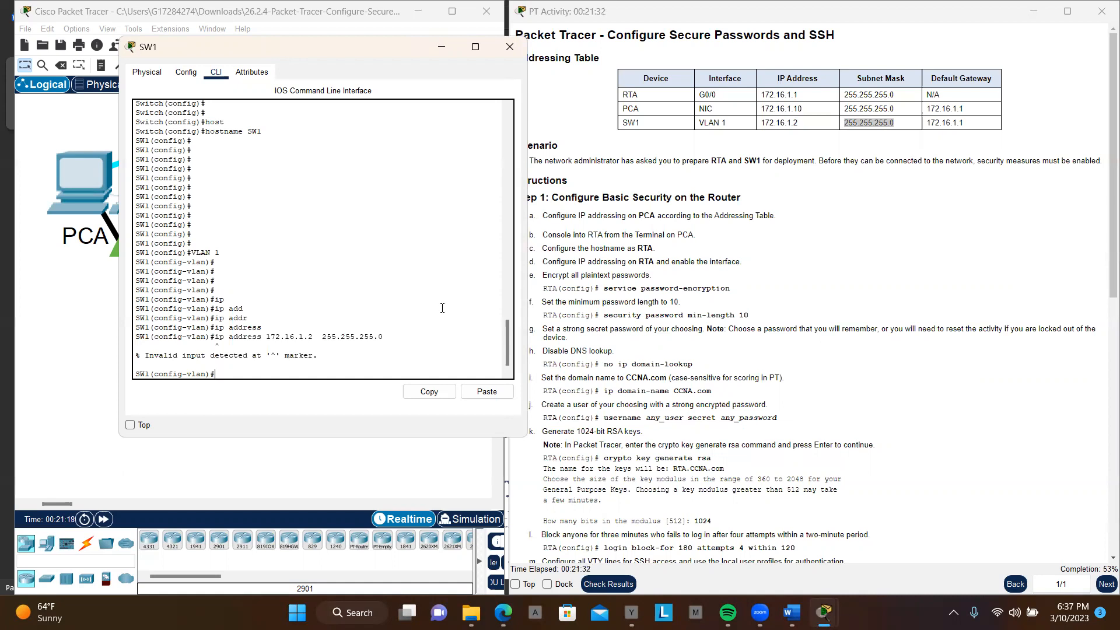
Step: Leave VLAN configuration mode and try to remove VLAN 1 from SW1
type("xit")
key("Return")
key("Return")
key("Return")
key("Return")
key("Return")
type("no")
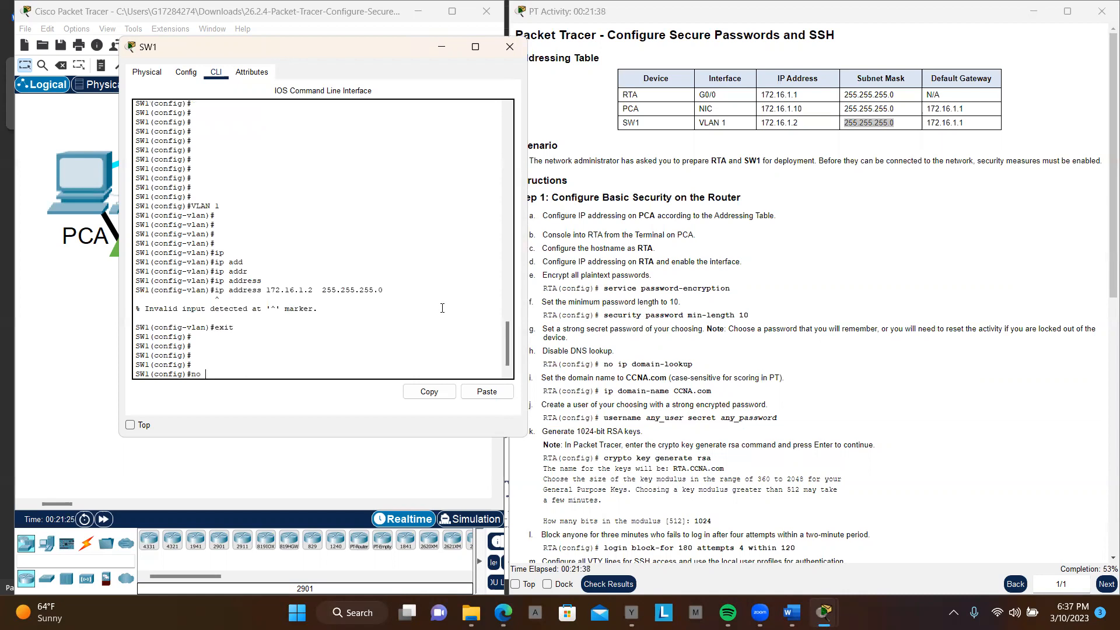
type(" vlan 1")
key("Return")
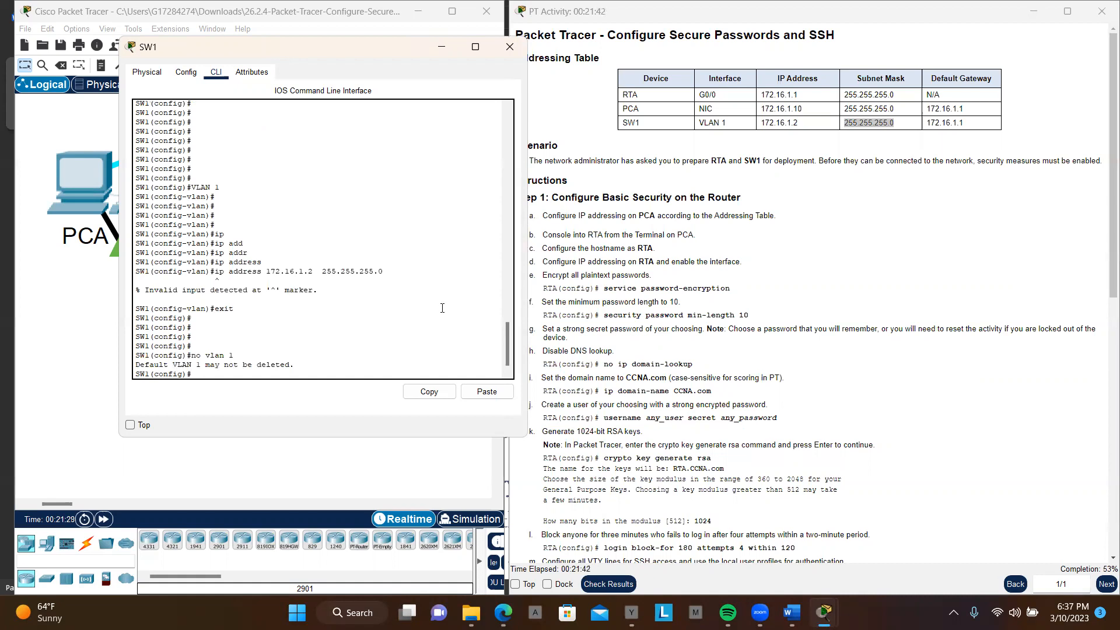
key("Return")
key("Return")
key("Return")
key("Return")
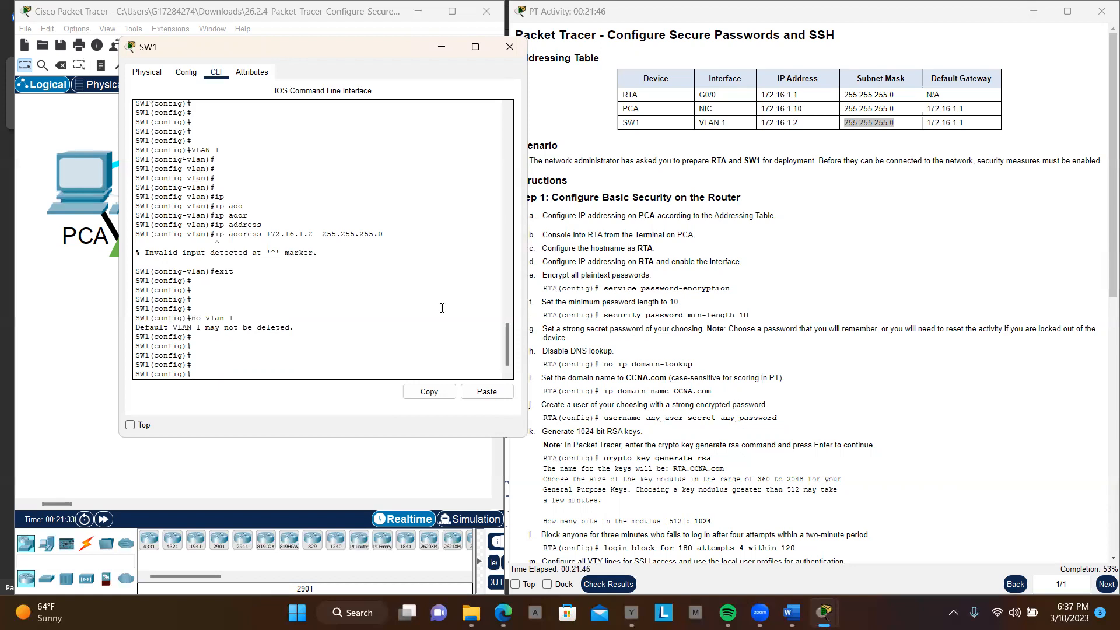
Step: Go back into VLAN 1's configuration mode and from there into interface configuration mode for VLAN 1
type("VLAN 1")
key("Return")
key("Return")
key("Return")
key("Return")
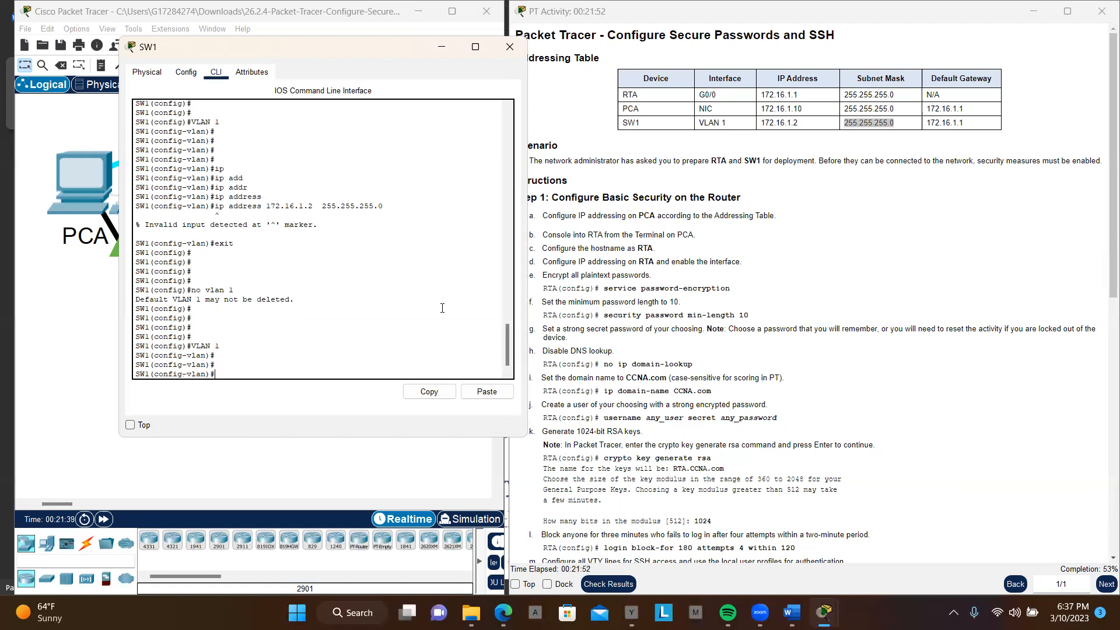
type("int")
key("Tab")
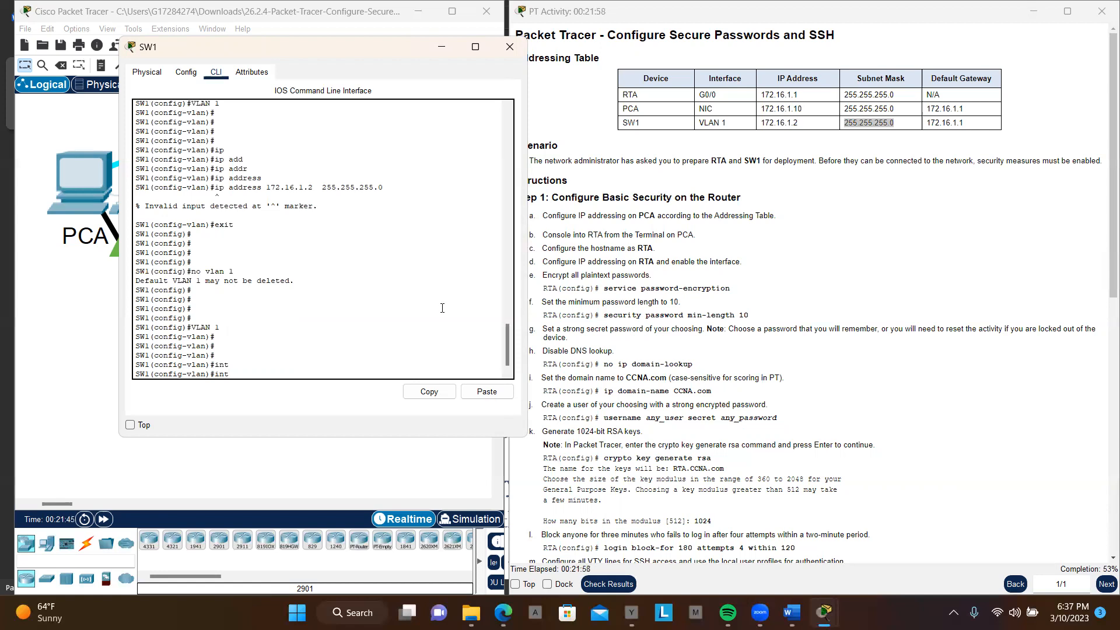
type("nt VLAN 1")
key("Return")
key("Return")
key("Return")
key("Return")
key("Return")
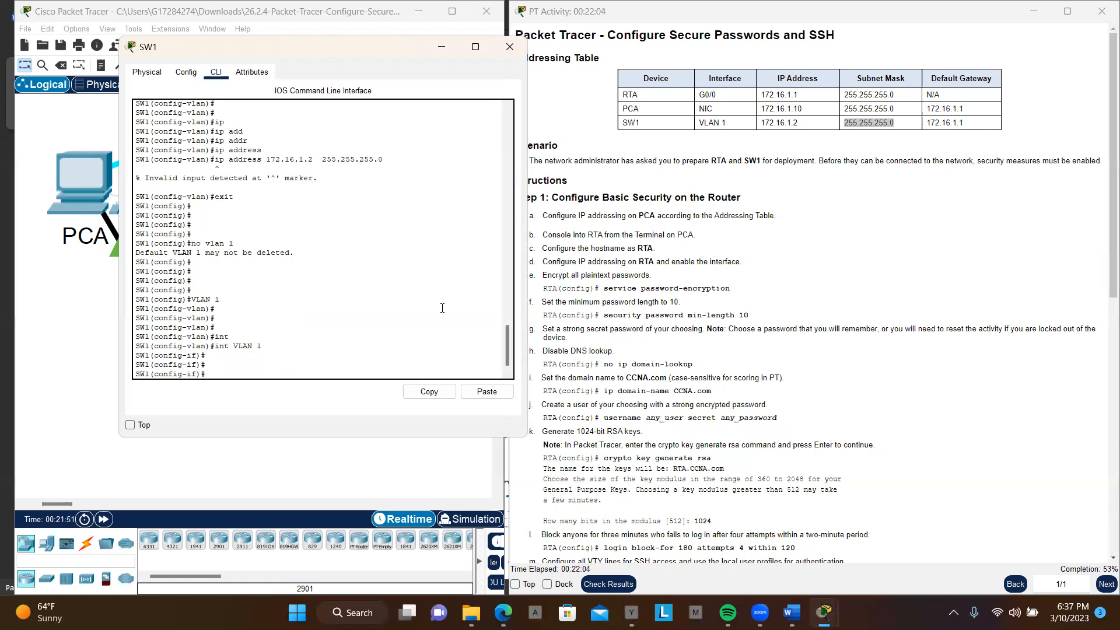
Step: Assign the VLAN 1 interface IP address 172.16.1.2 with subnet mask 255.255.255.0, copying both values from the Addressing Table
type("ip")
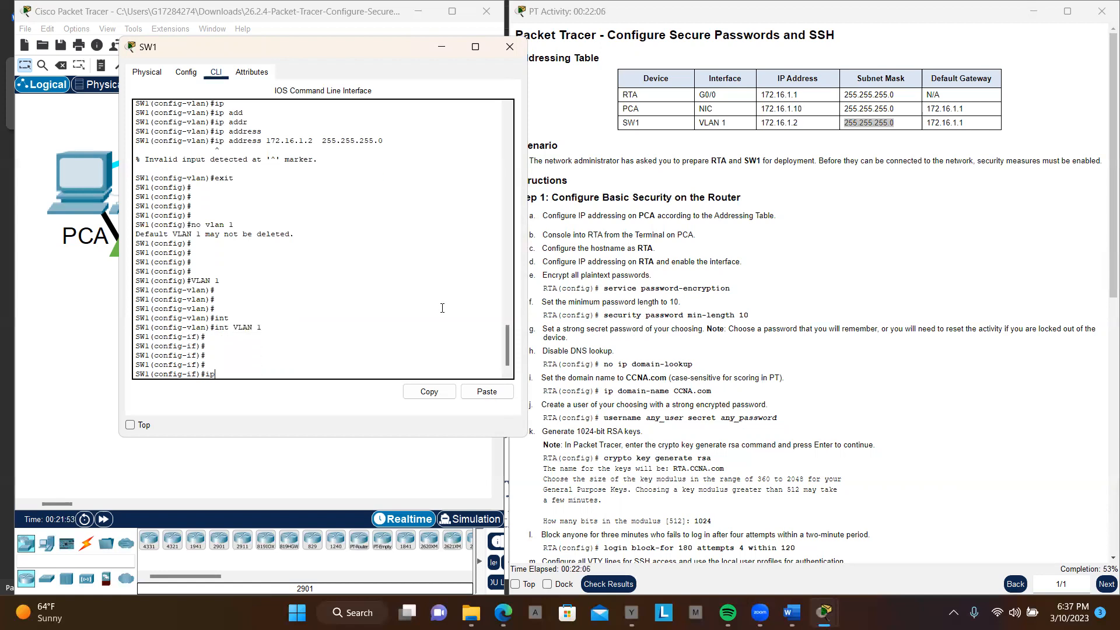
key("Tab")
type("ad")
key("Tab")
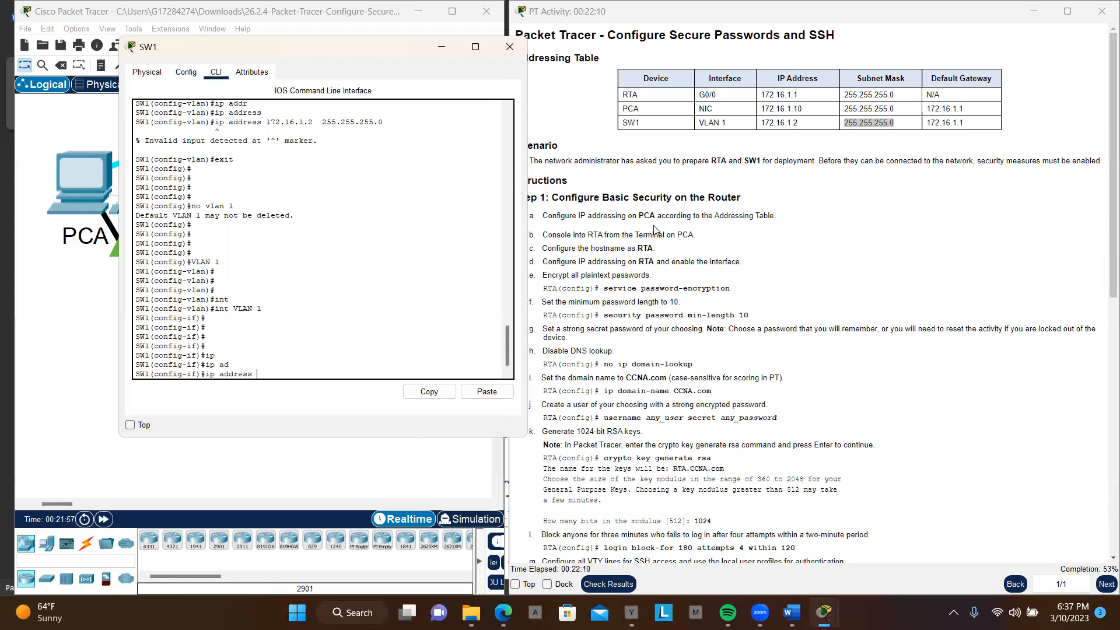
left_click_drag(802, 125, 759, 125)
key("ctrl+c")
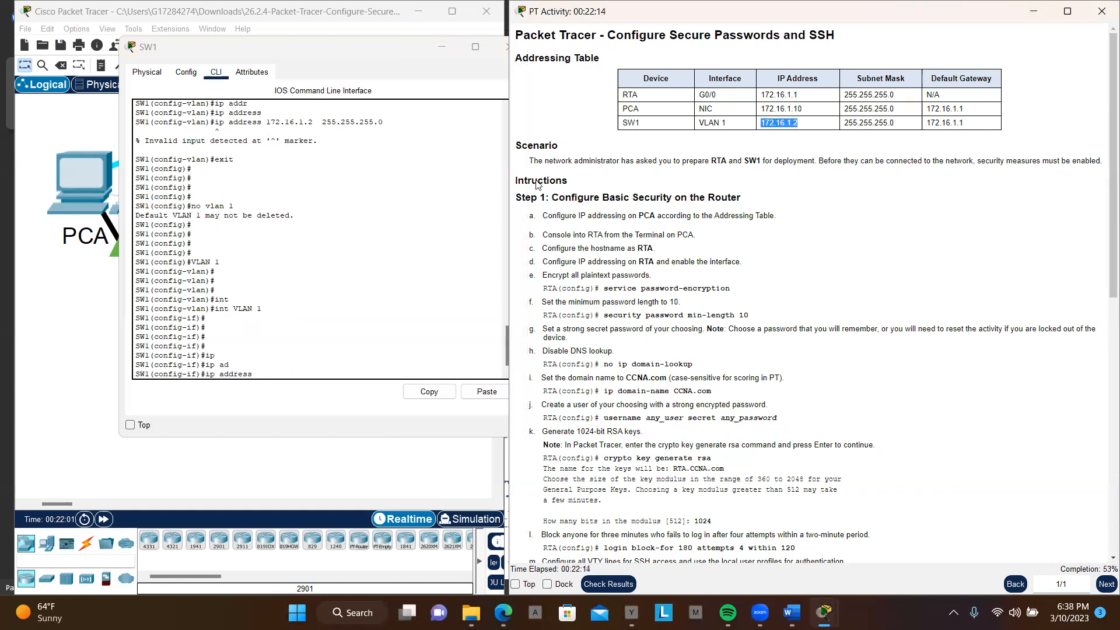
left_click(288, 373)
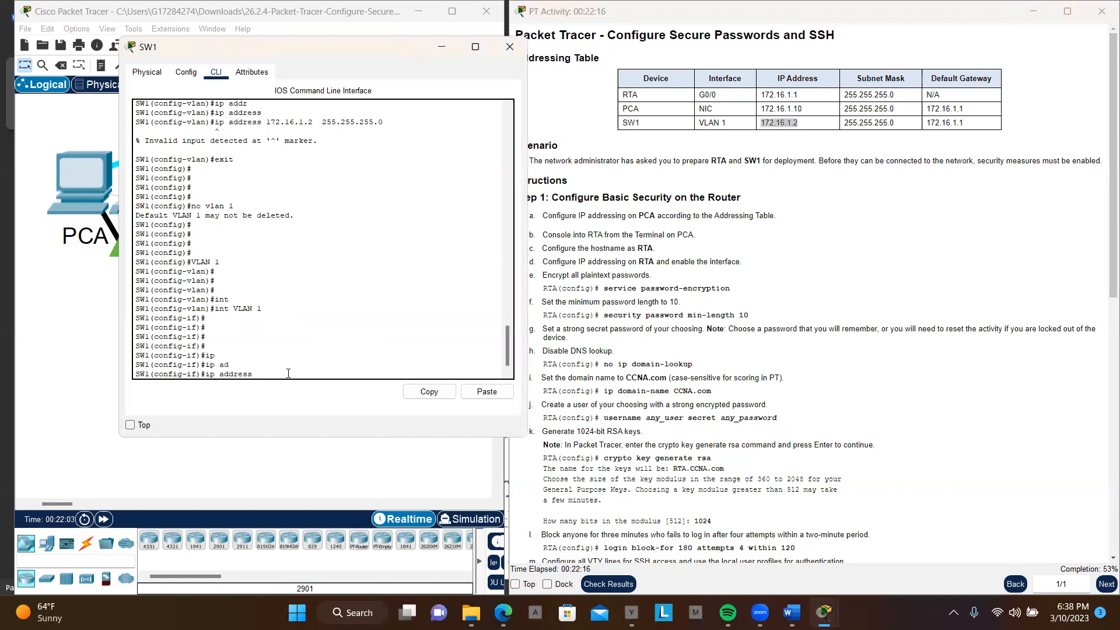
right_click(289, 373)
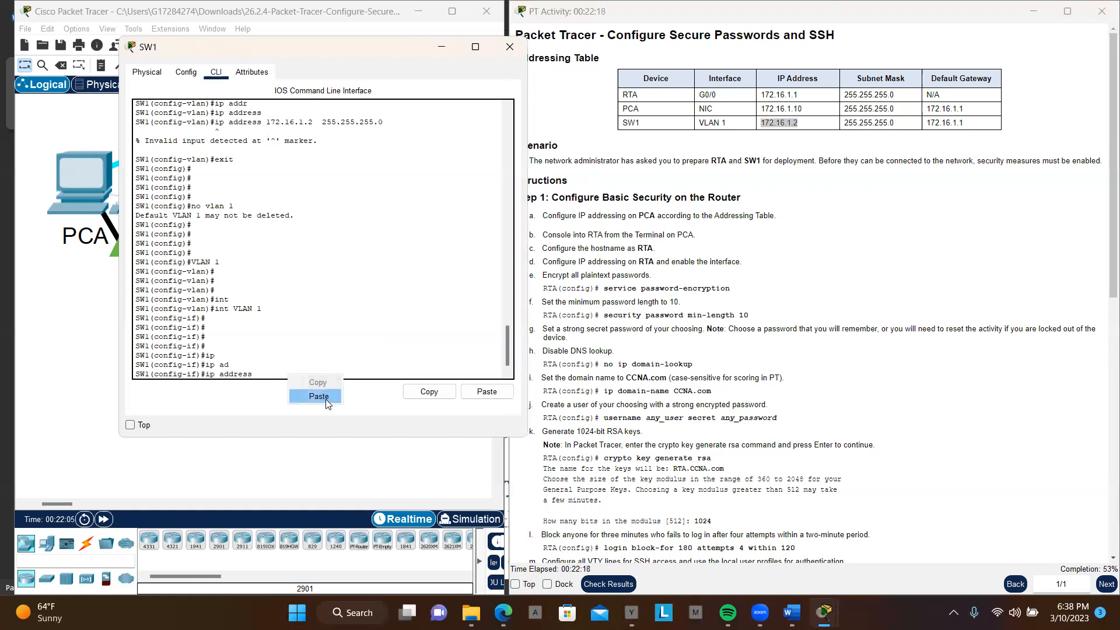
left_click(322, 394)
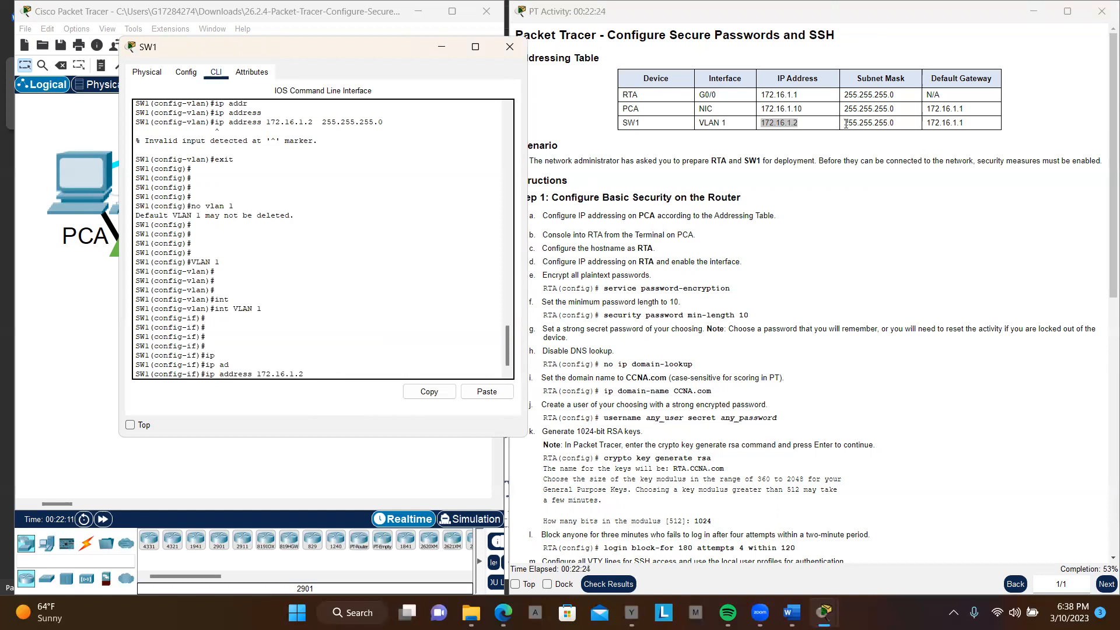
left_click_drag(844, 124, 901, 129)
key("ctrl+c")
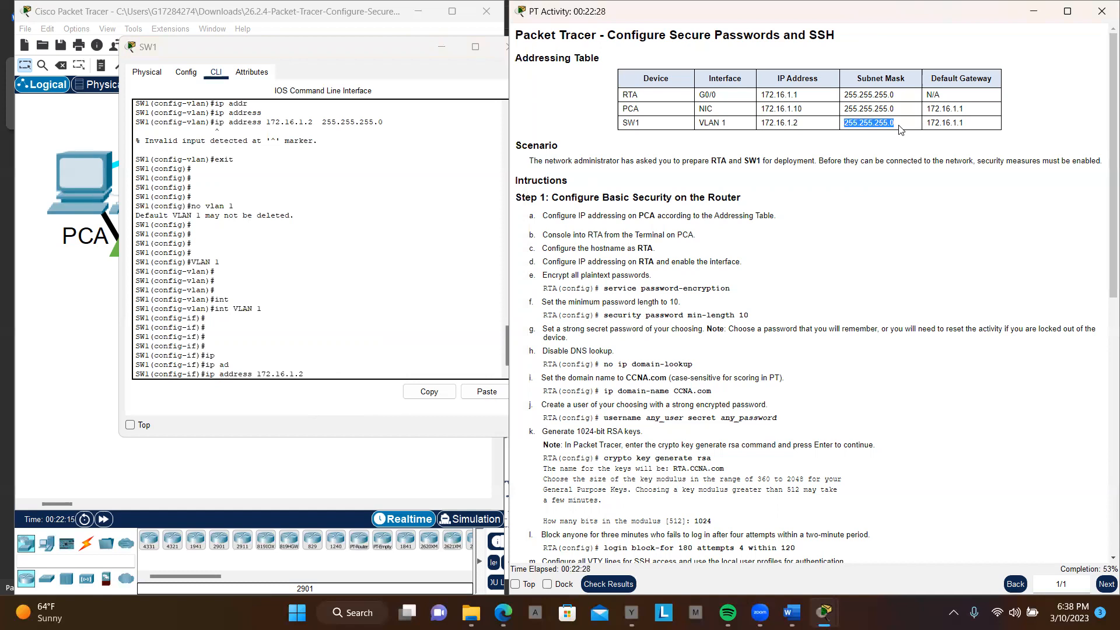
left_click(340, 369)
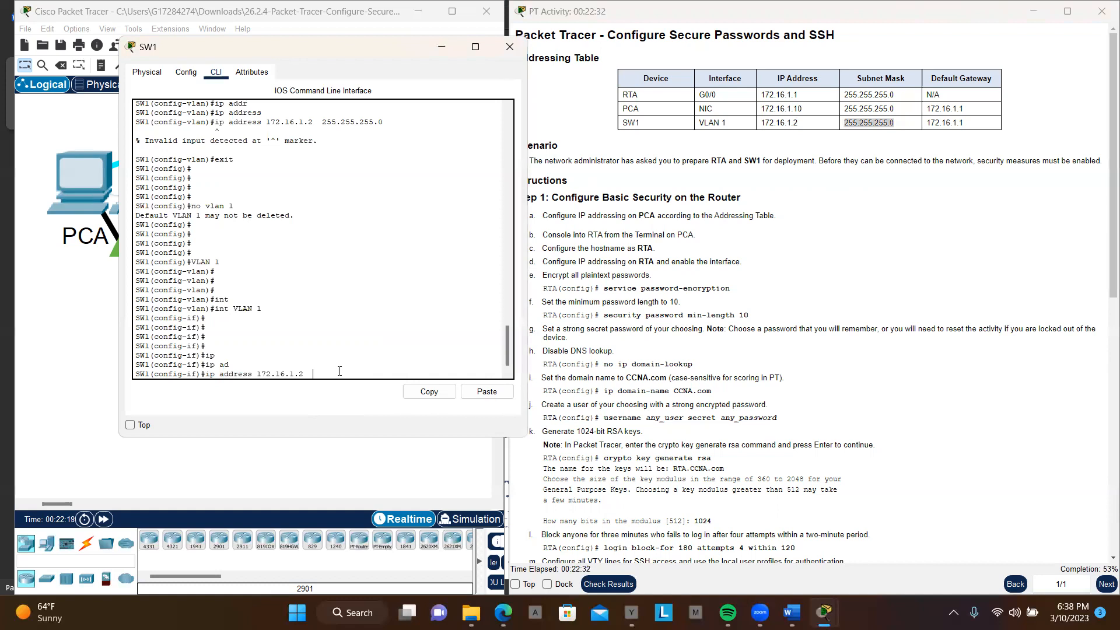
left_click(486, 392)
key("Return")
key("Return")
key("Return")
key("Return")
key("Return")
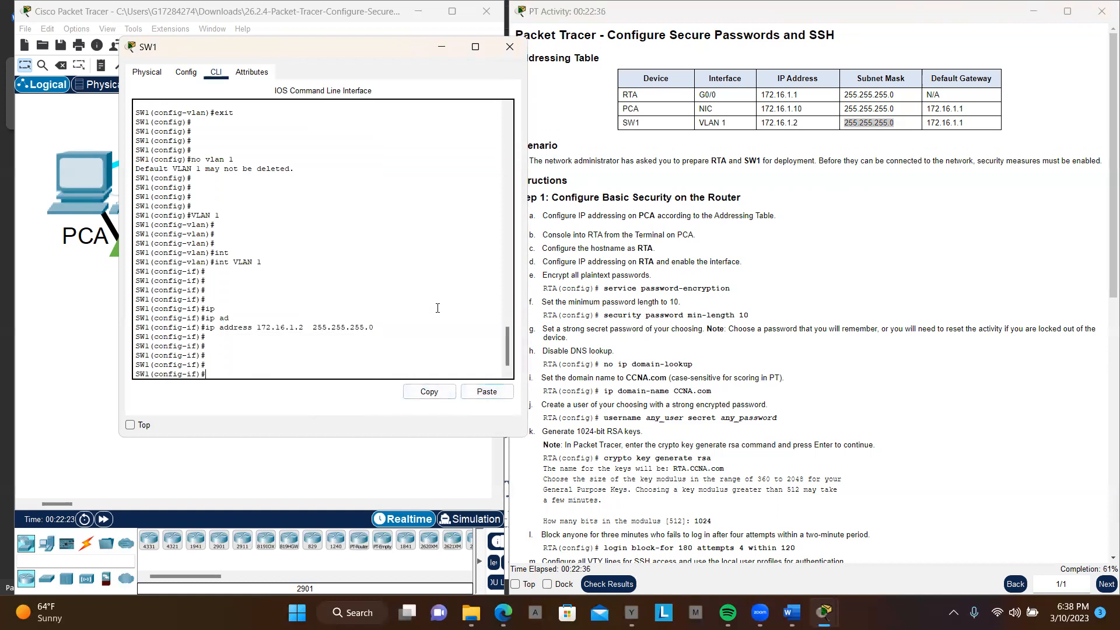
Step: Enable the VLAN 1 interface on SW1 with no shutdown and return to global configuration mode
scroll(749, 464, "down", 8)
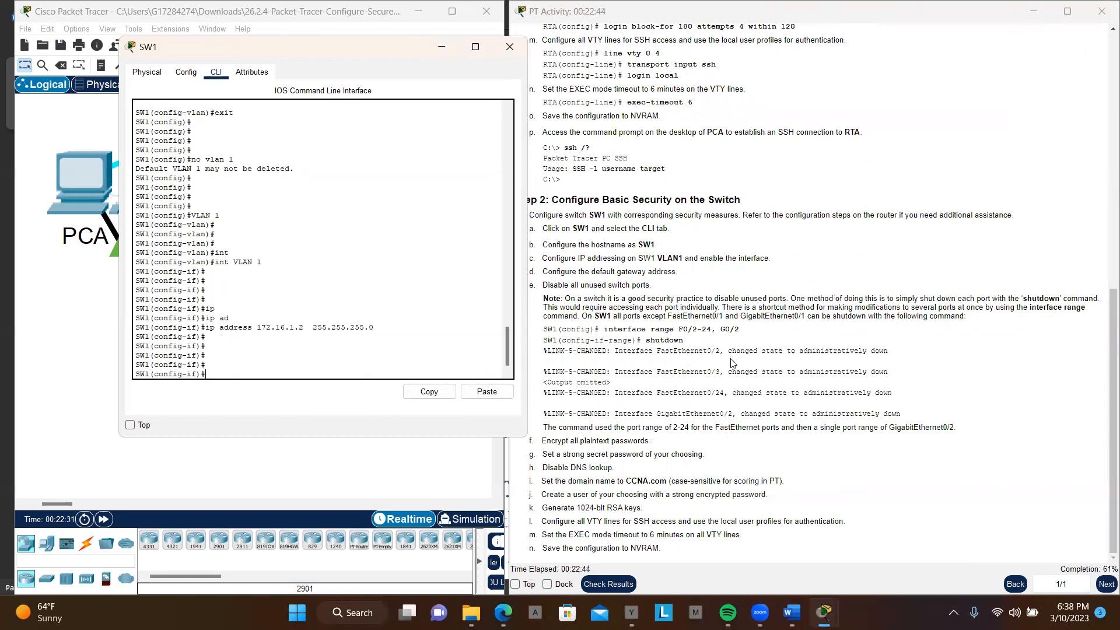
scroll(730, 358, "up", 1)
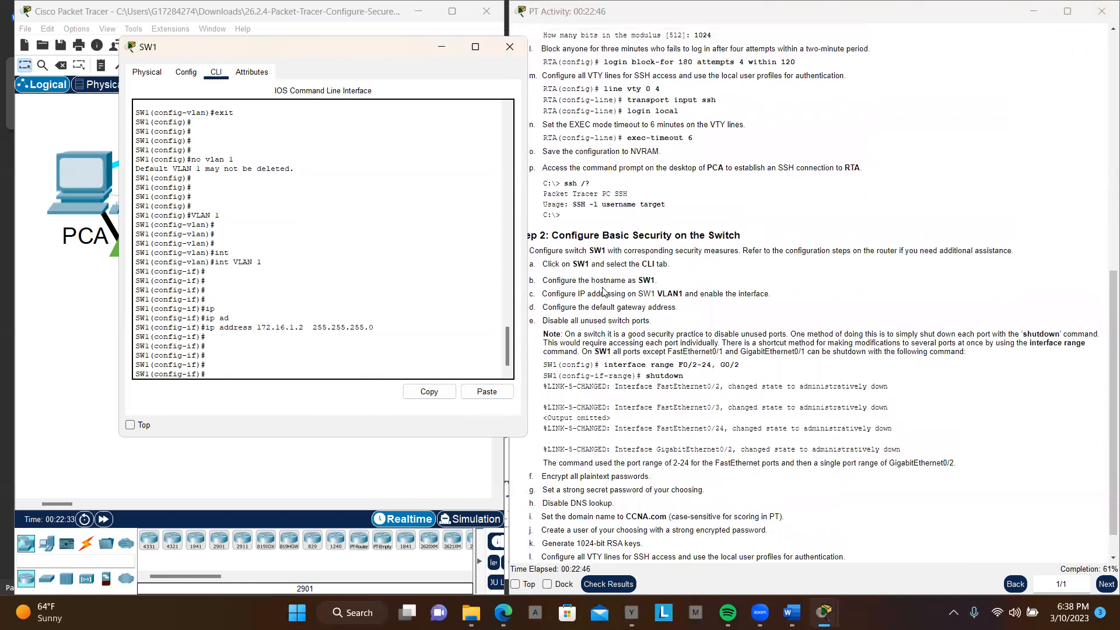
left_click_drag(689, 293, 772, 295)
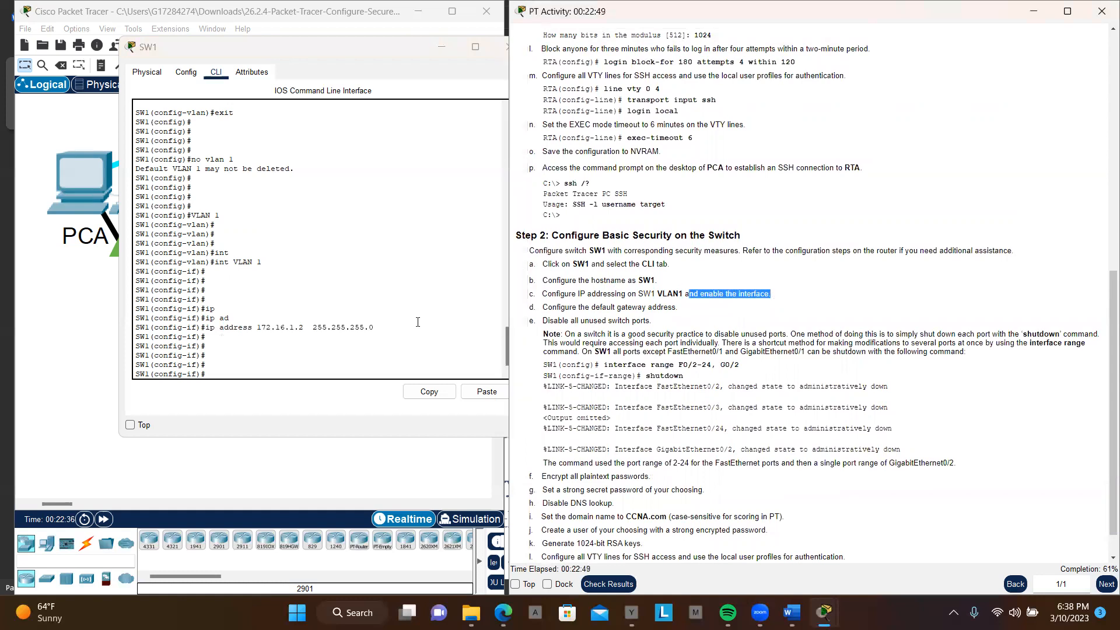
left_click(336, 368)
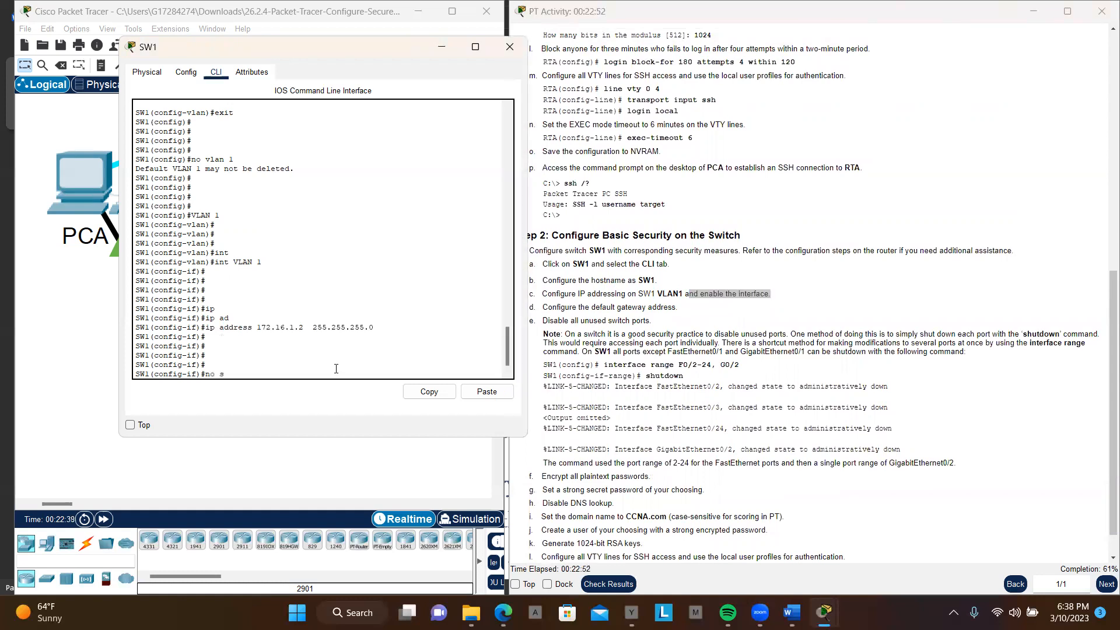
type("no sh")
key("Tab")
key("Return")
key("Return")
key("Return")
key("Return")
key("Return")
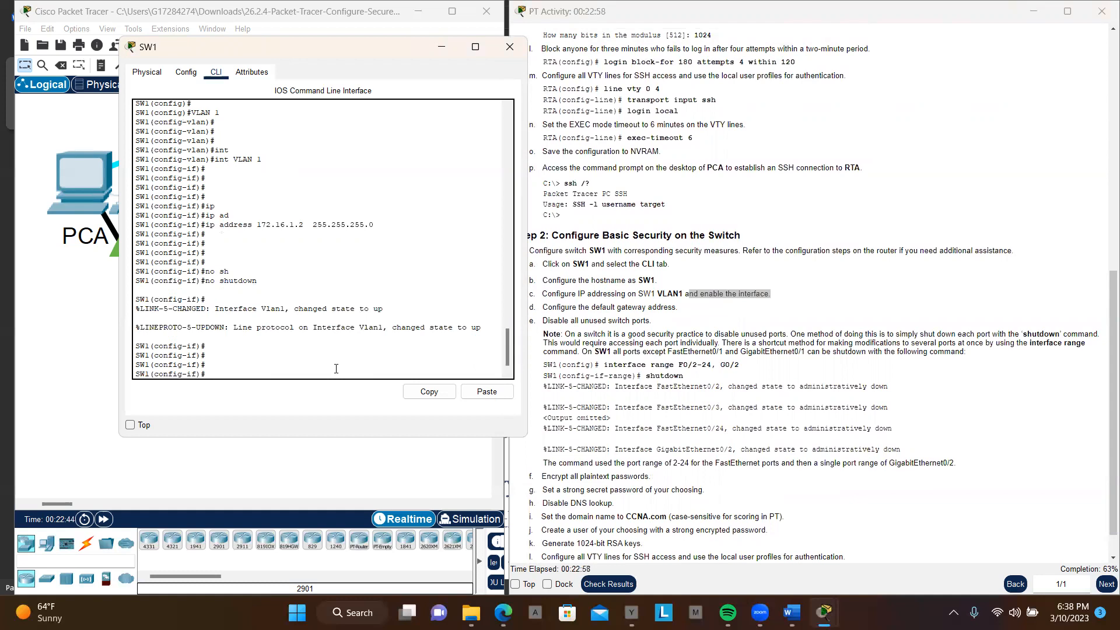
type("exit")
key("Return")
key("Return")
key("Return")
key("Return")
key("Return")
key("Return")
key("Return")
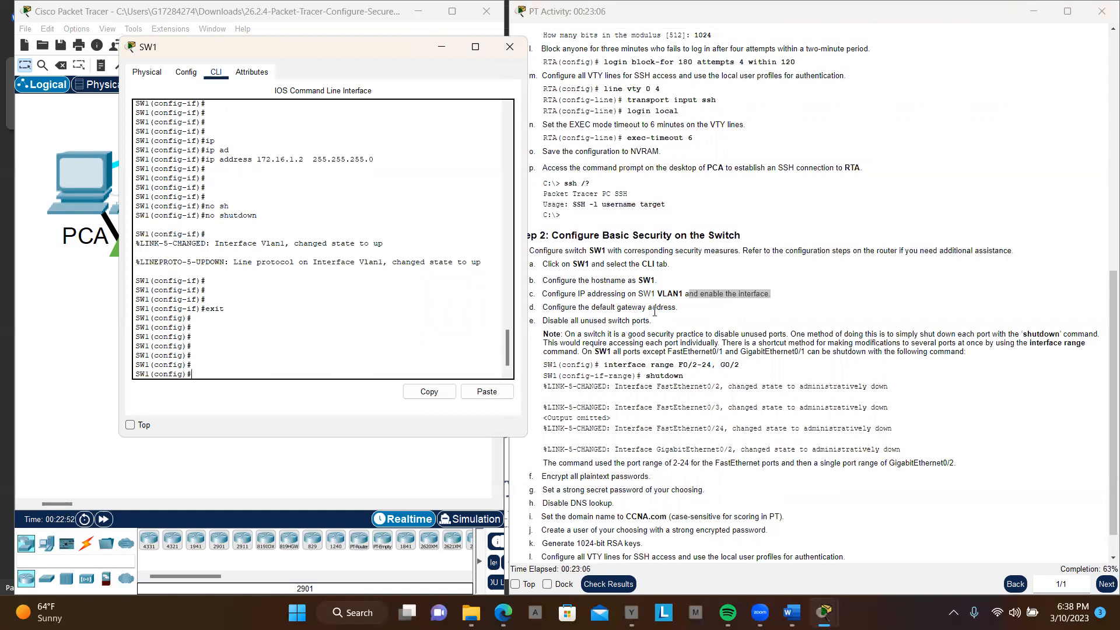
Step: Set SW1's default gateway to 172.16.1.1, copying the address from the Addressing Table
scroll(786, 210, "up", 8)
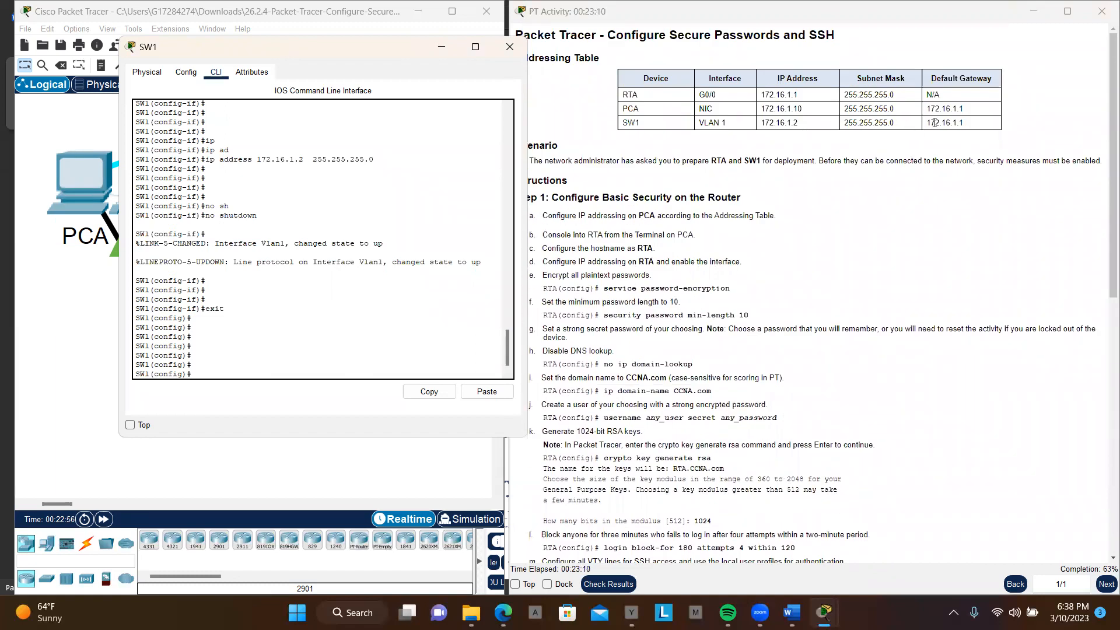
left_click_drag(927, 123, 963, 123)
key("ctrl+c")
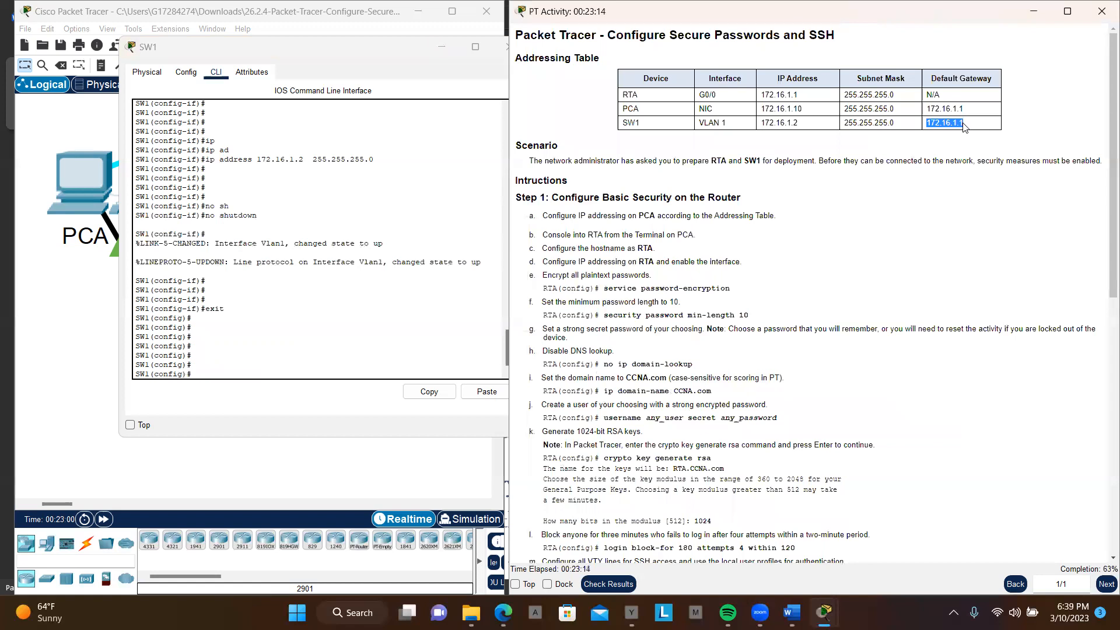
scroll(334, 329, "down", 1)
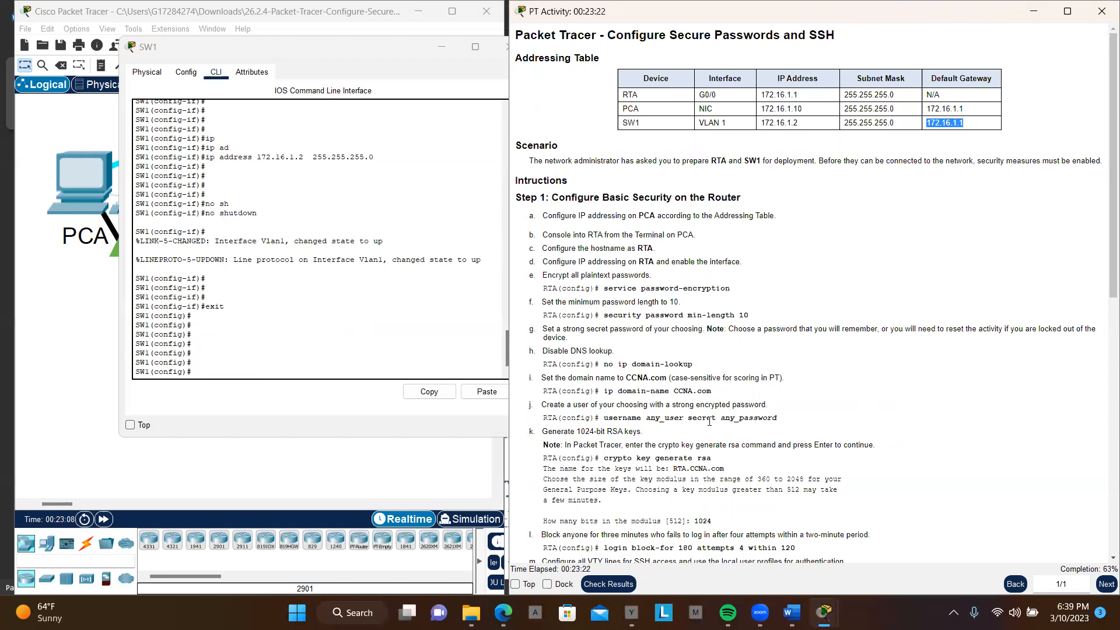
left_click(271, 365)
type("ip addr")
type("e")
key("Tab")
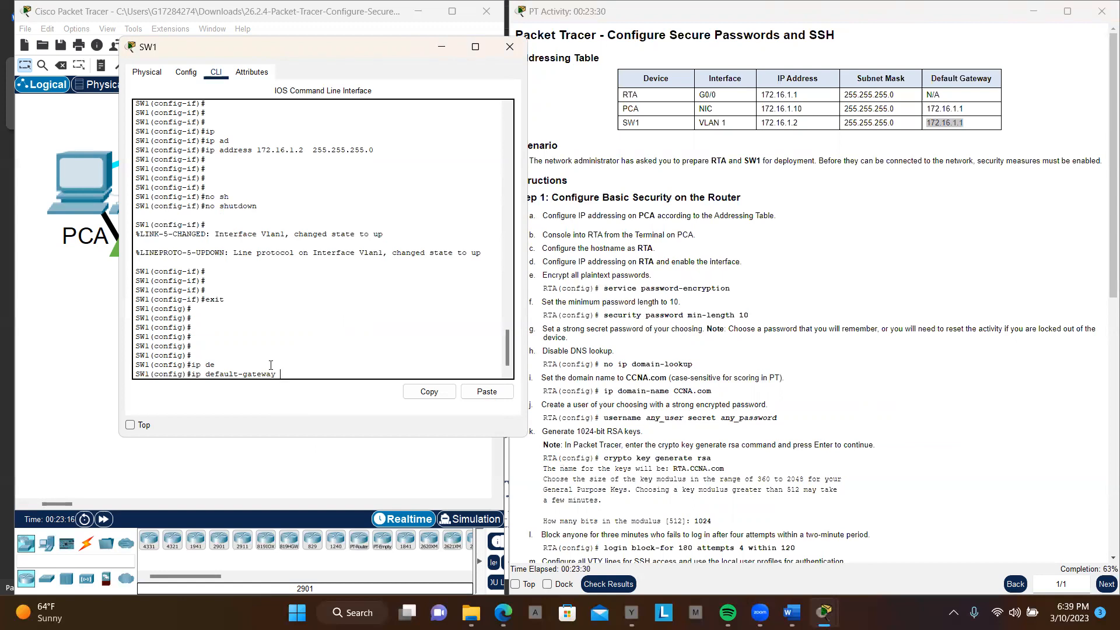
right_click(271, 365)
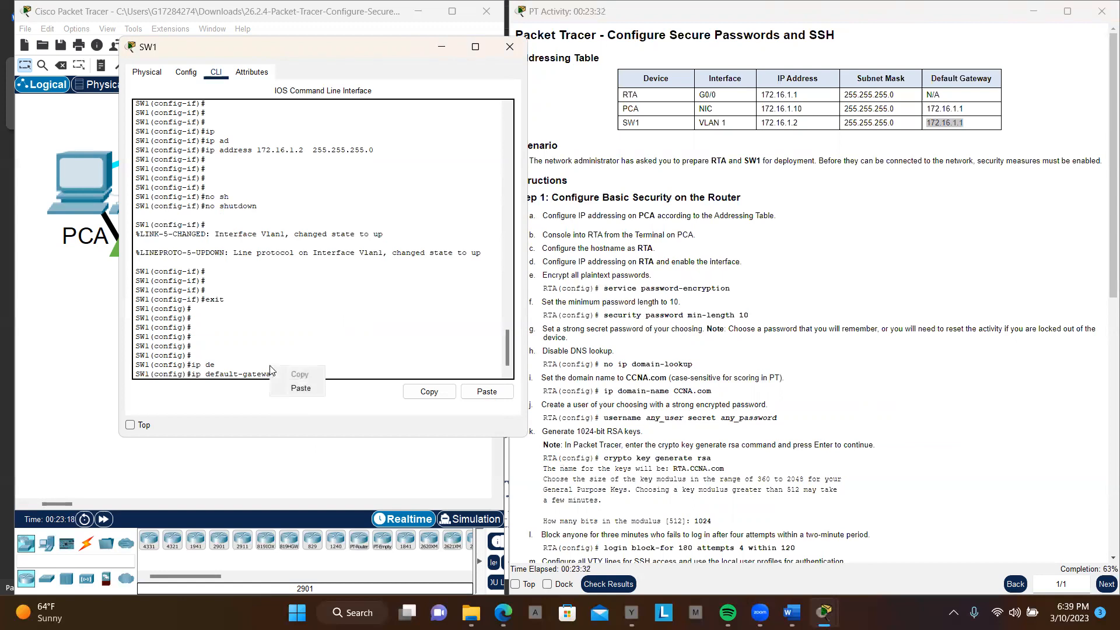
left_click(299, 387)
key("Return")
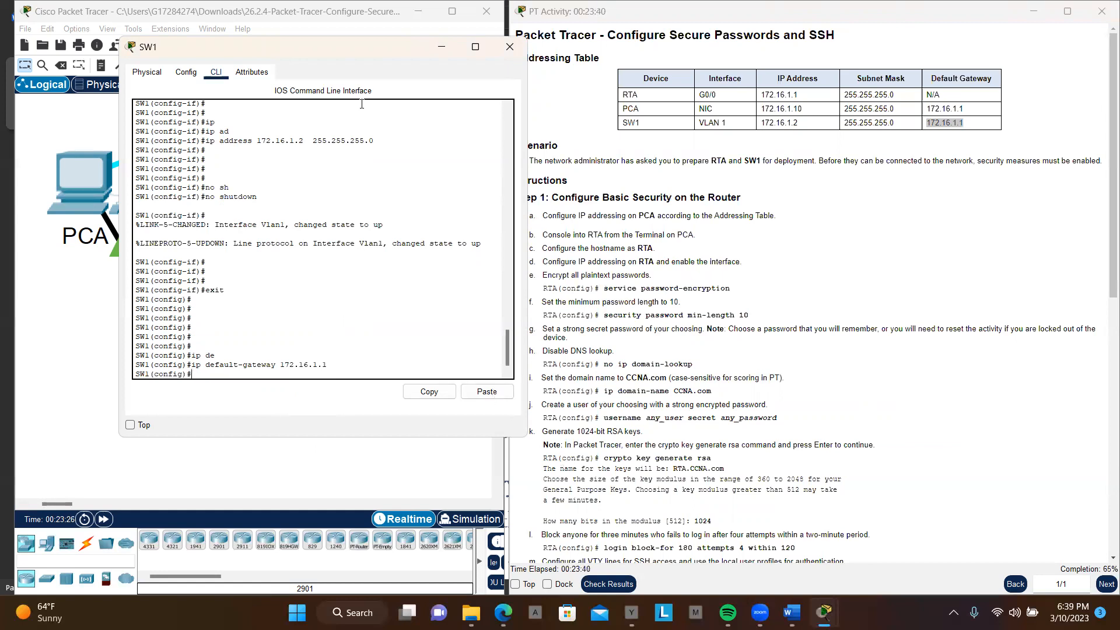
Step: Review the remaining switch instructions and list SW1's interfaces from configuration mode with do sh ip int br
scroll(741, 331, "down", 1)
scroll(741, 330, "down", 10)
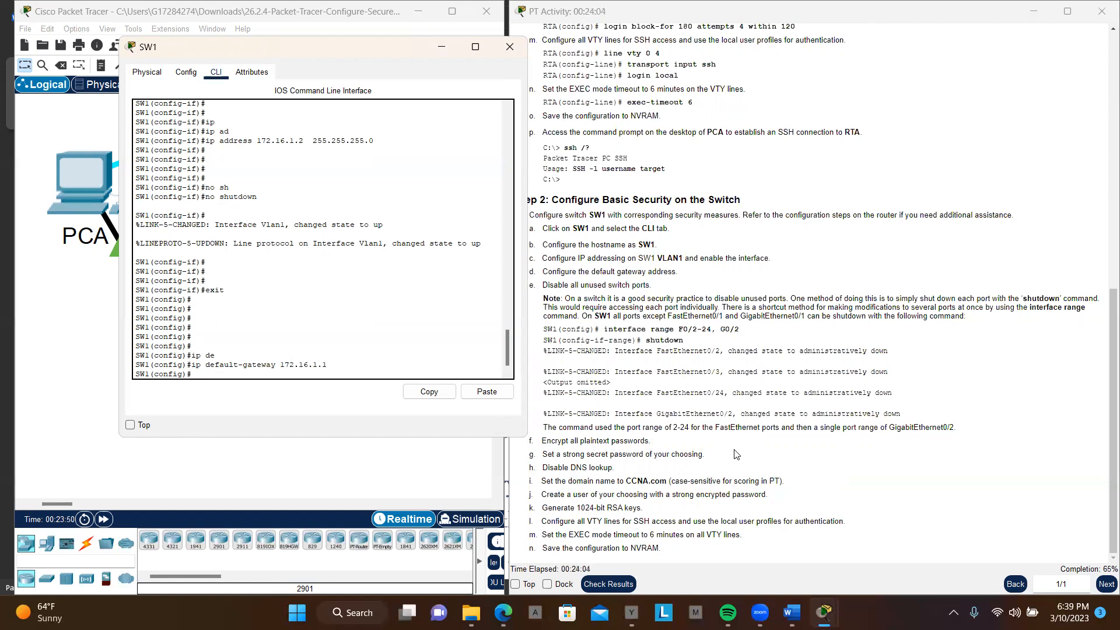
key("Return")
key("Return")
key("Return")
key("Return")
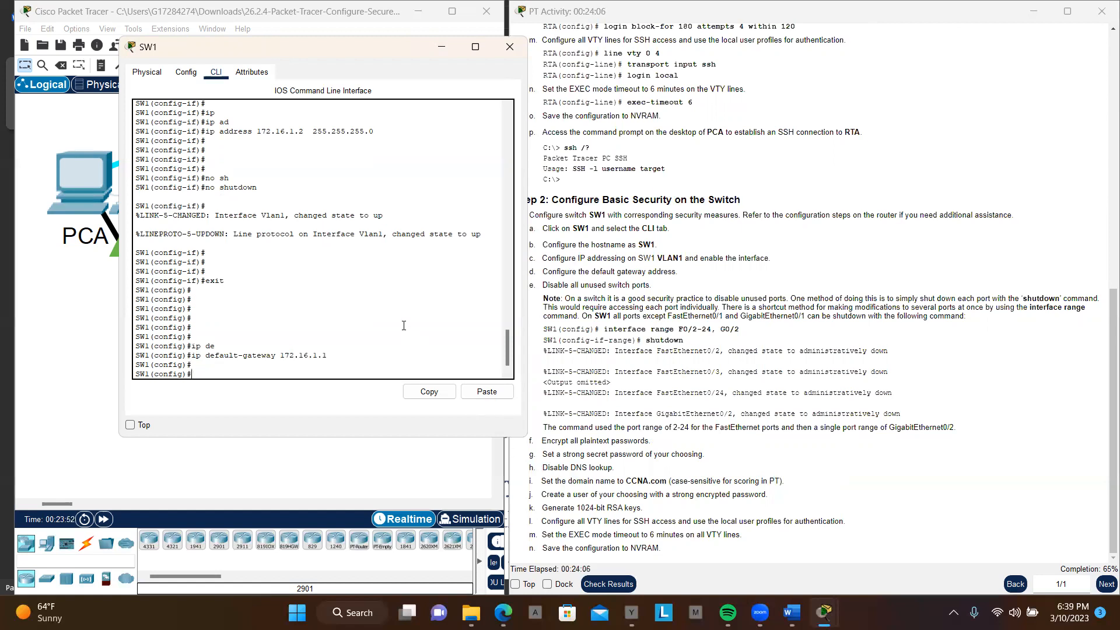
type("do sh in")
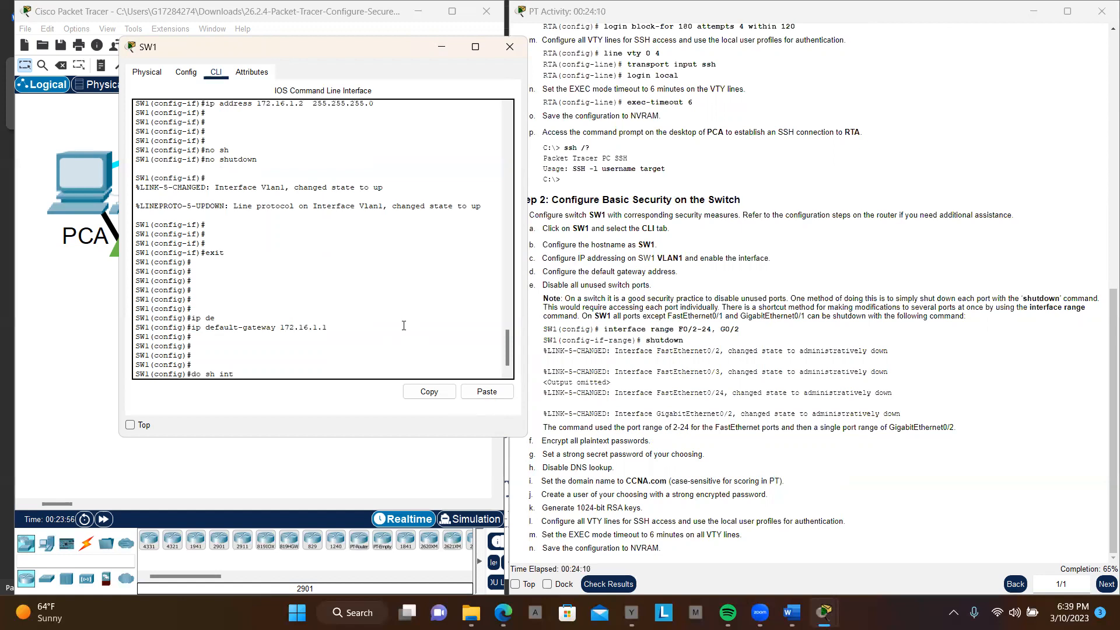
key("BackSpace")
type("p int br")
key("Return")
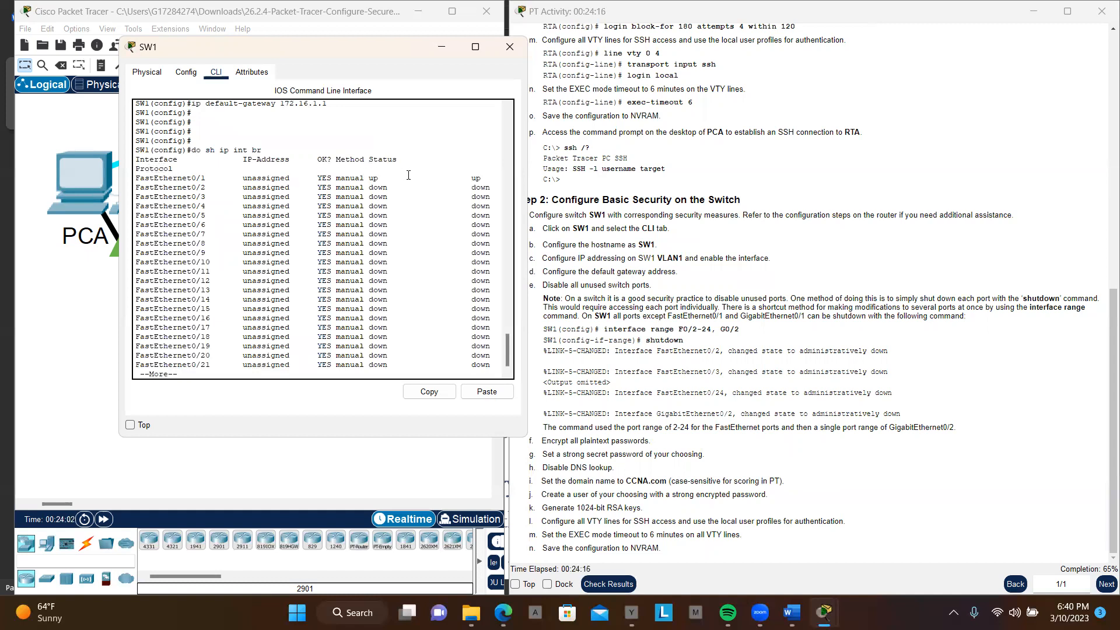
Step: Examine the whole interface list for port status, comparing FastEthernet0/1 and Vlan1 with FastEthernet0/2 to 0/24 and GigabitEthernet0/2
left_click_drag(484, 174, 135, 180)
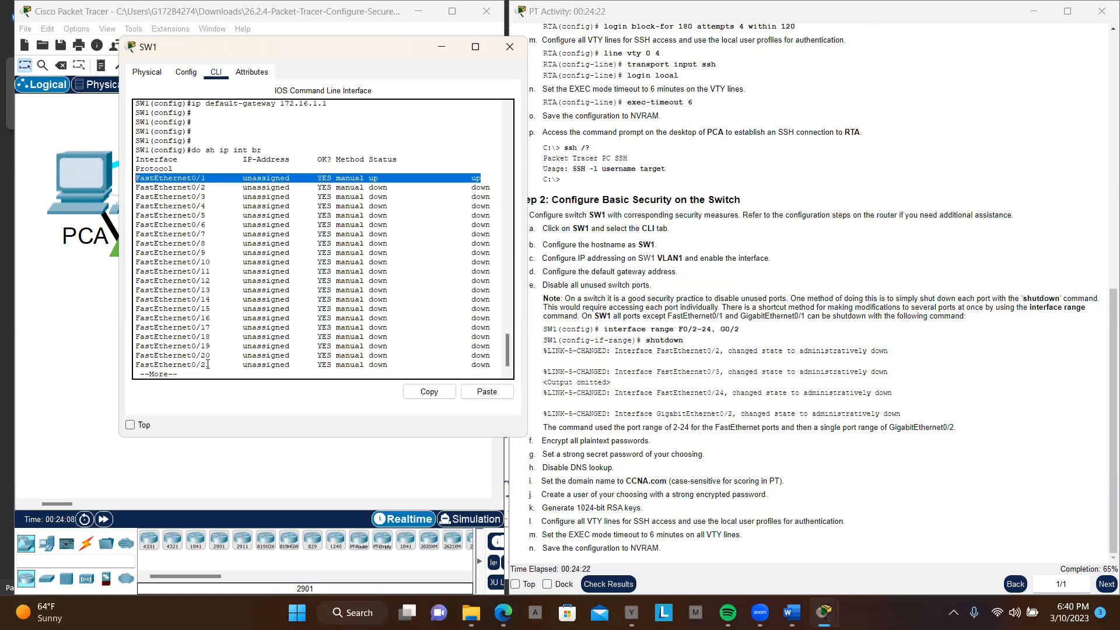
left_click(222, 374)
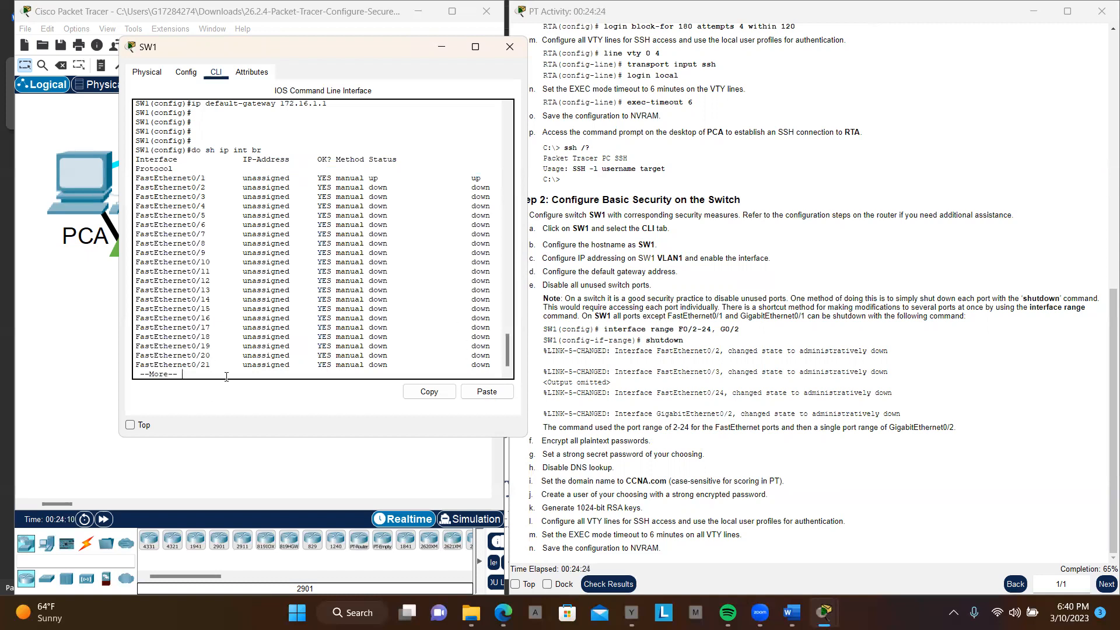
key("space")
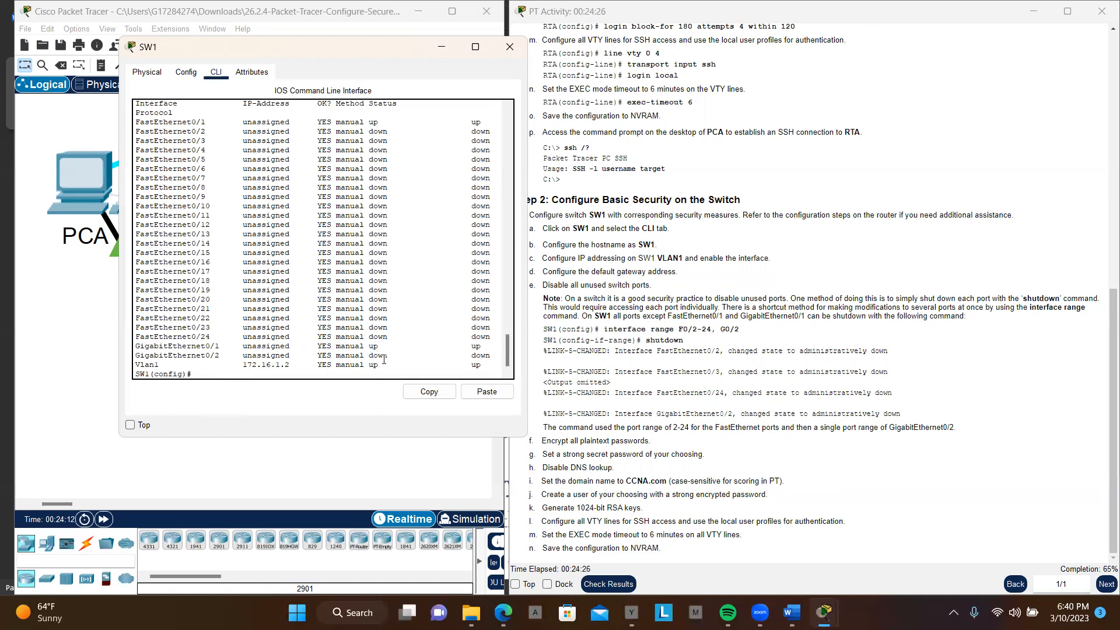
left_click_drag(389, 367, 131, 370)
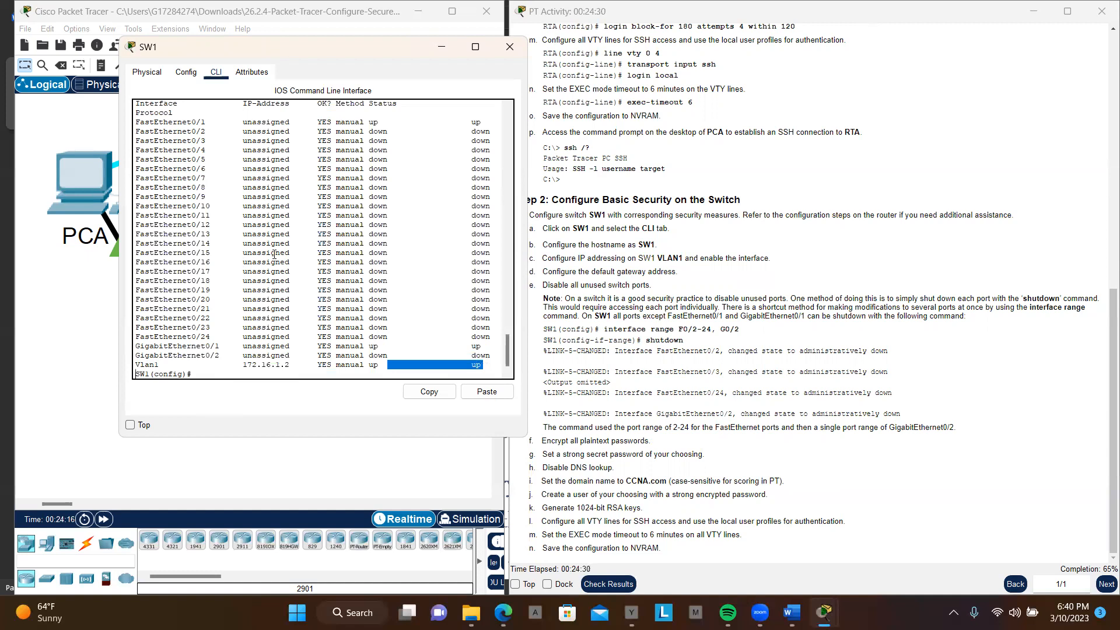
left_click_drag(136, 132, 543, 382)
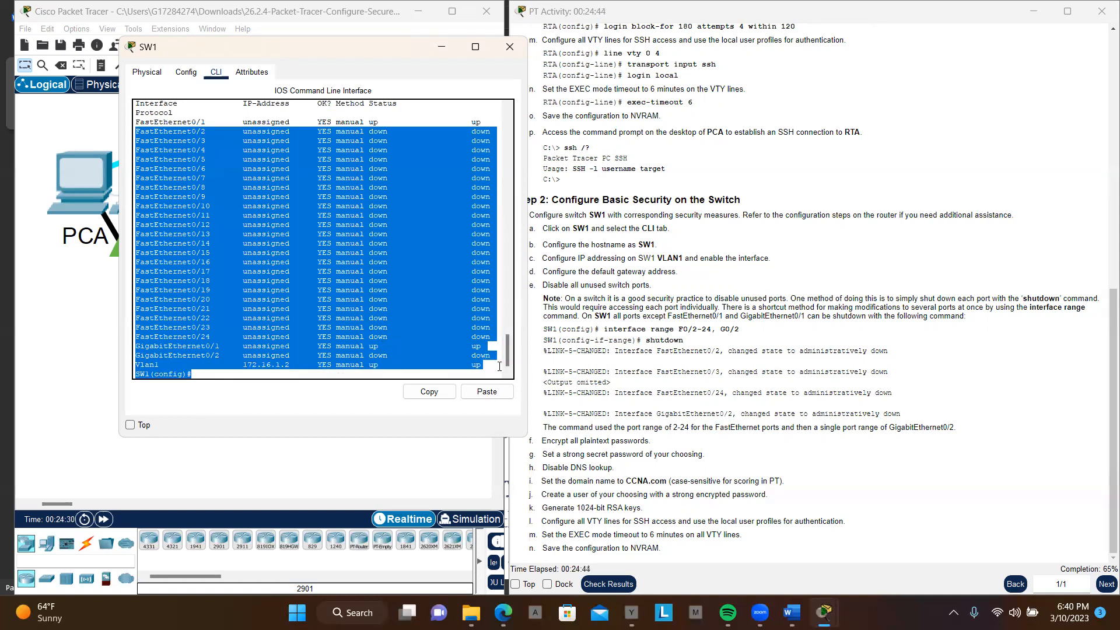
left_click(482, 365)
left_click_drag(493, 338, 154, 133)
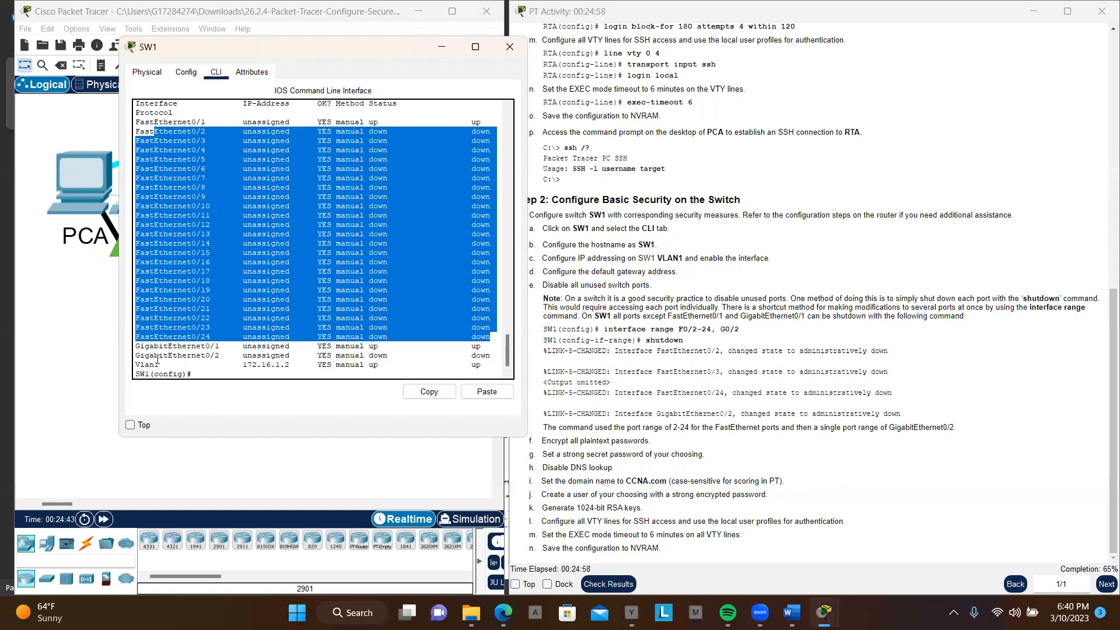
left_click_drag(135, 355, 505, 358)
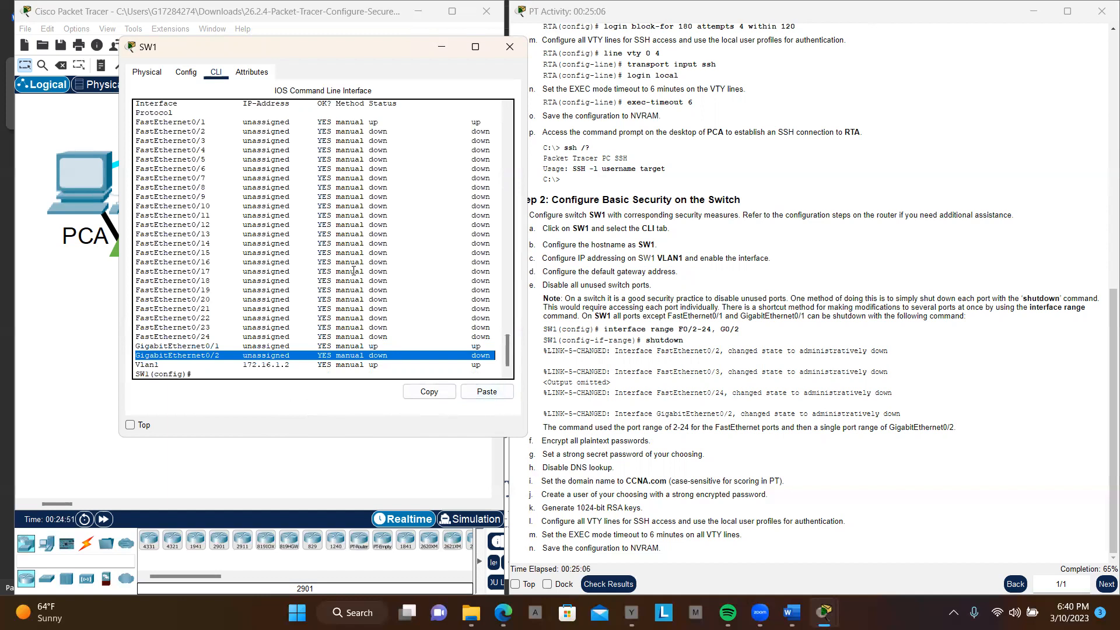
scroll(354, 271, "down", 1)
left_click(348, 313)
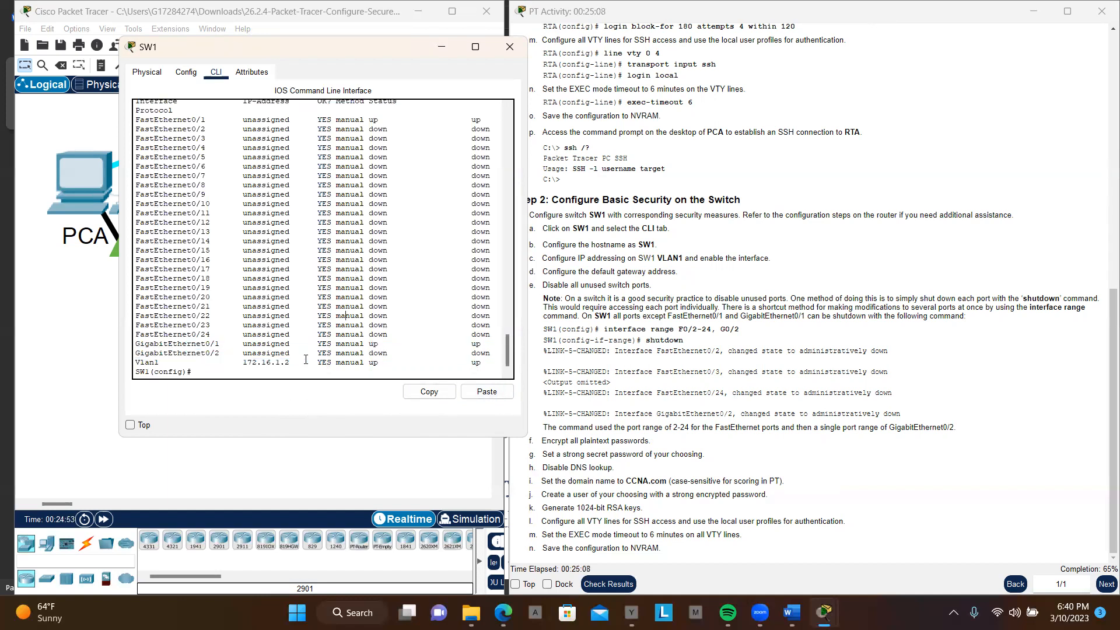
scroll(280, 332, "up", 5)
scroll(280, 332, "down", 5)
key("Return")
key("Return")
key("Return")
key("Return")
key("Return")
key("Return")
key("Return")
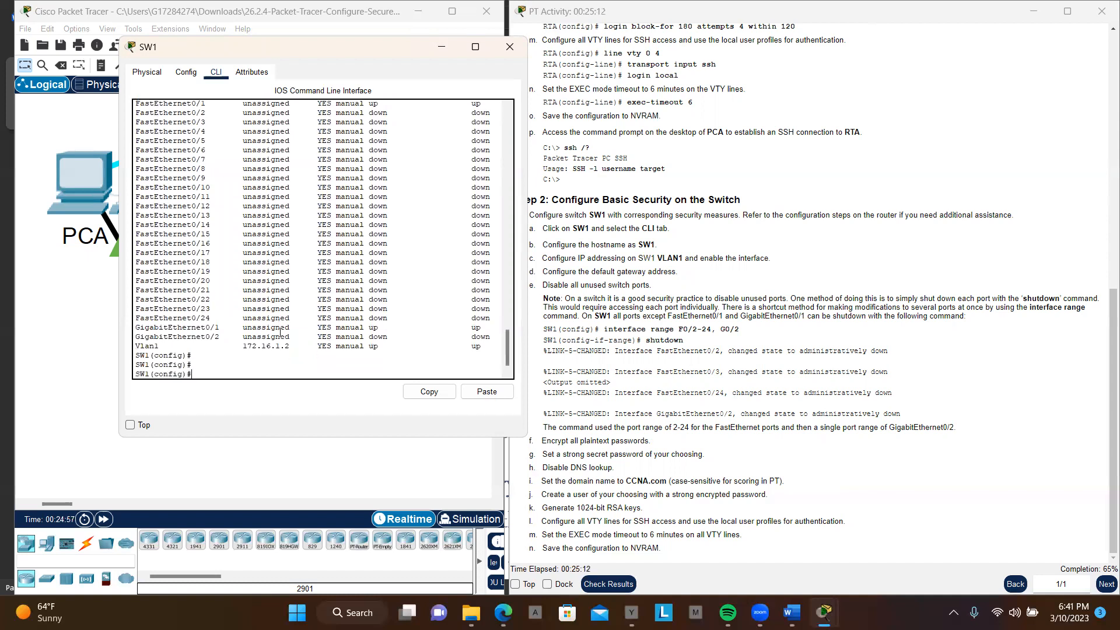
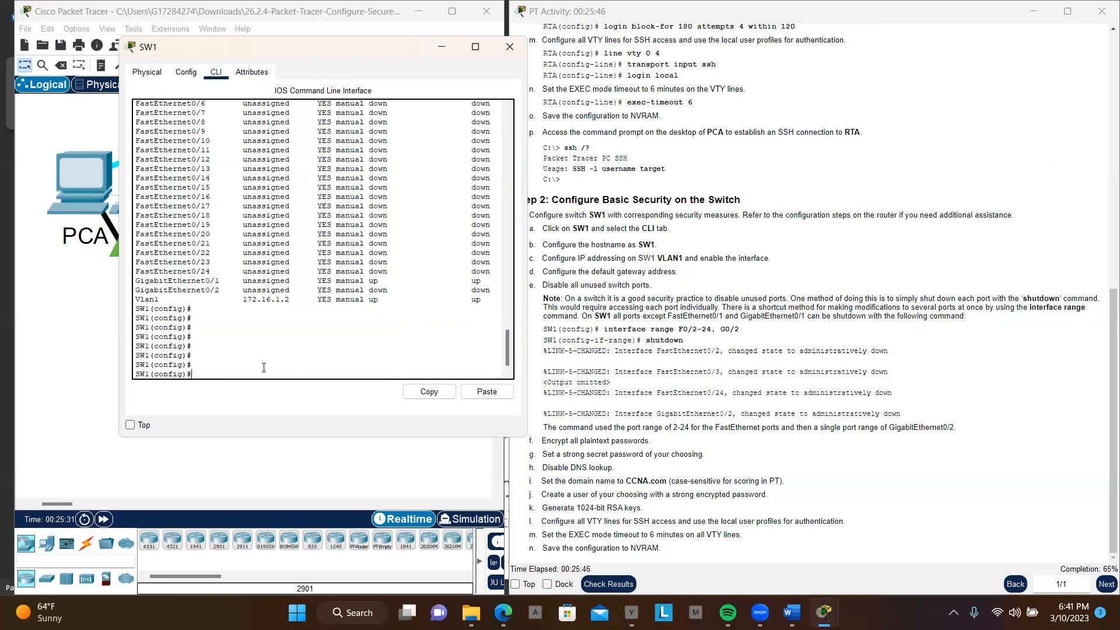
Step: Enter SW1's interface range configuration for the unused ports f0/2-24 and g0/2
type("int")
key("Tab")
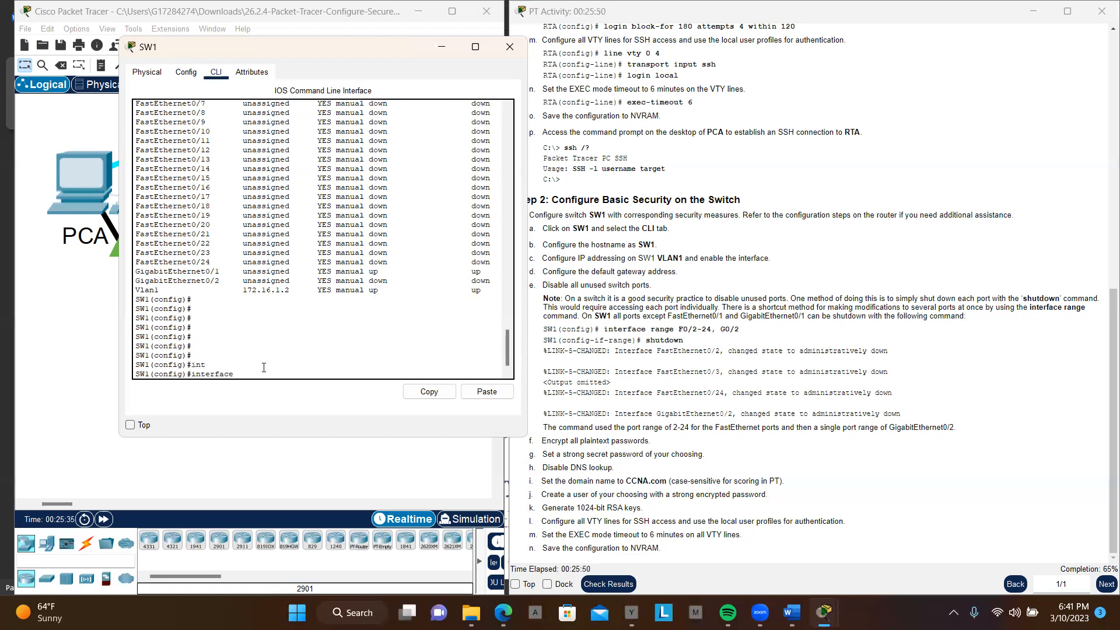
type("r")
key("Tab")
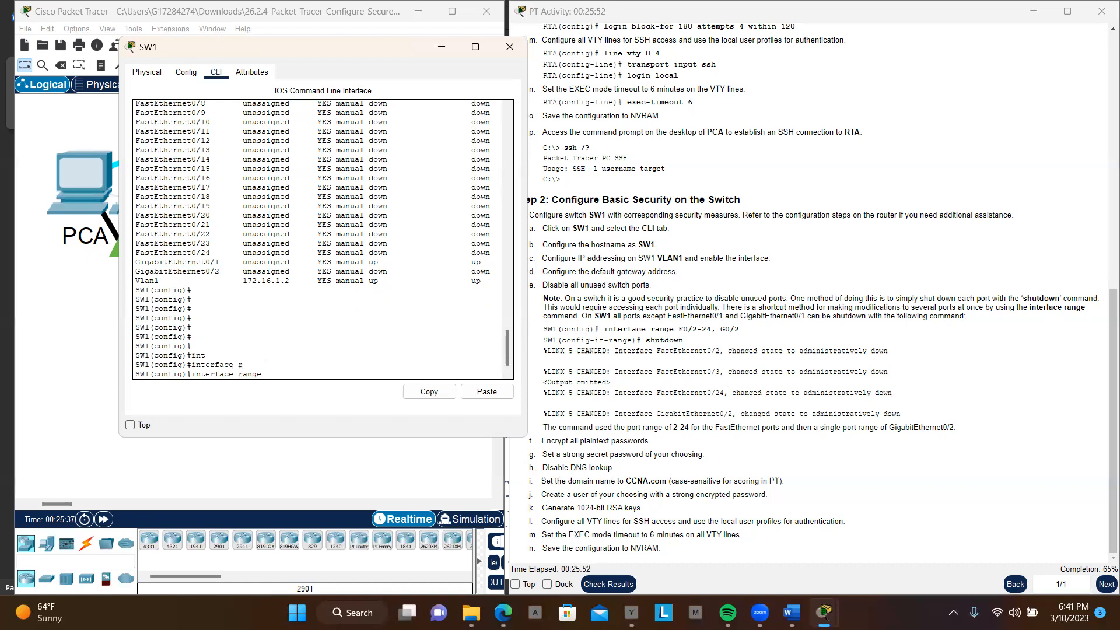
type("f0/2-24, g0/")
key("Return")
key("Return")
key("Return")
key("Return")
key("Return")
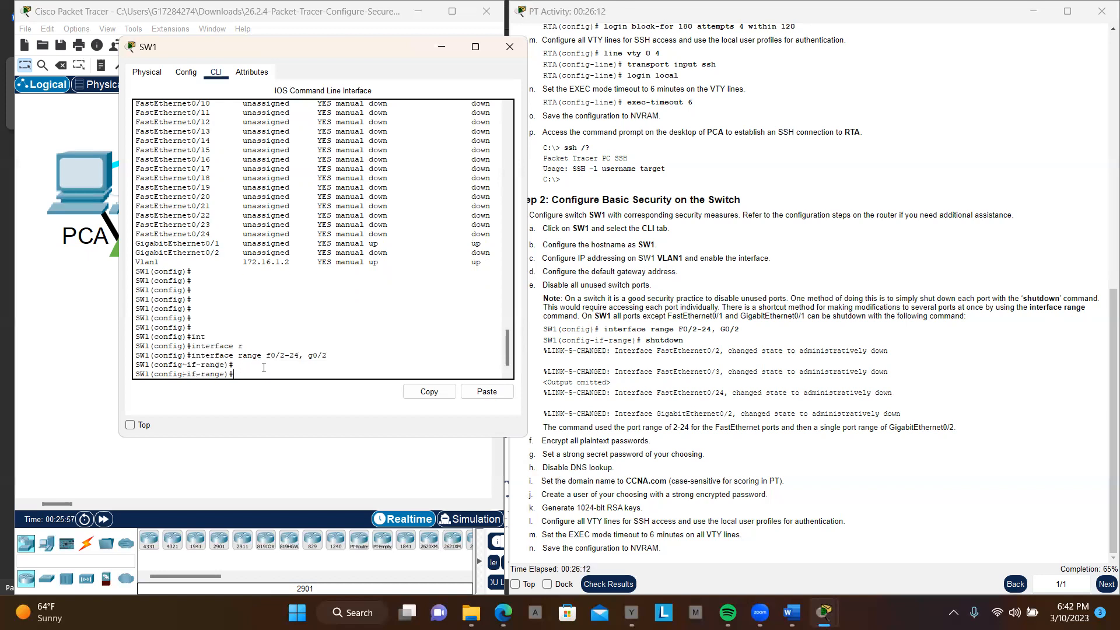
Step: List all of SW1's interfaces from interface range mode with do sh ip int br
type("do sh int in")
key("BackSpace")
key("BackSpace")
key("BackSpace")
key("BackSpace")
key("BackSpace")
key("BackSpace")
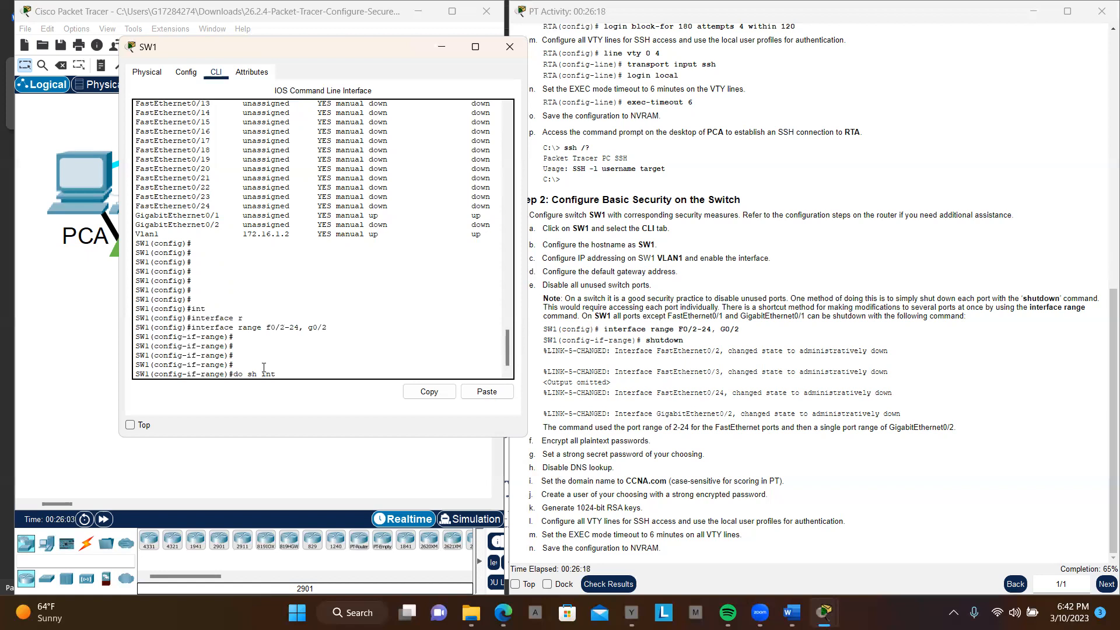
type("ip int br")
key("Return")
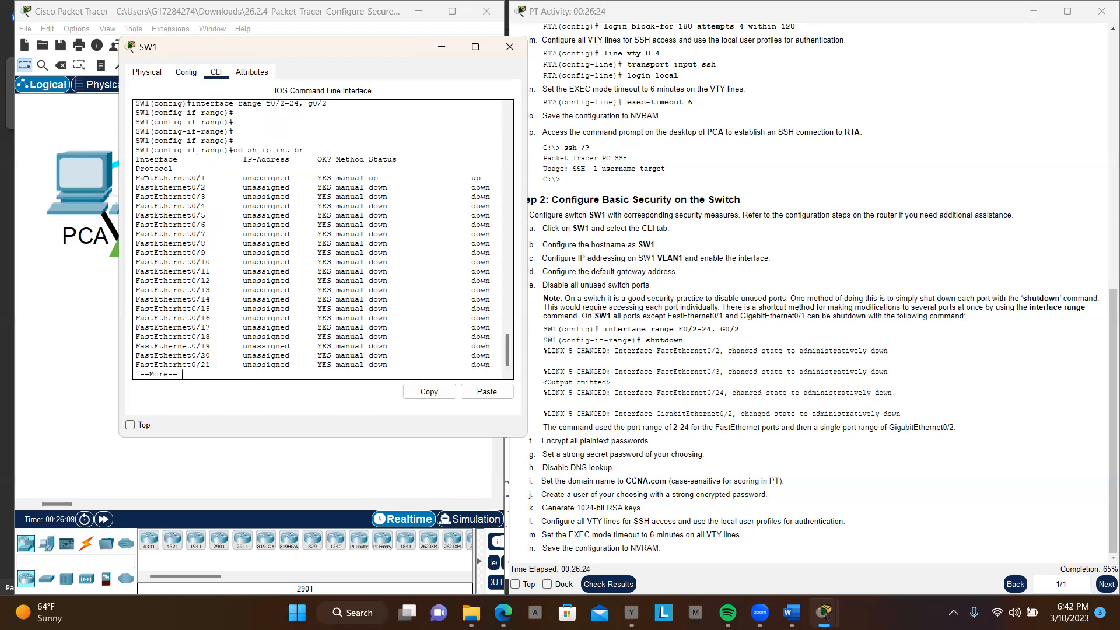
key("space")
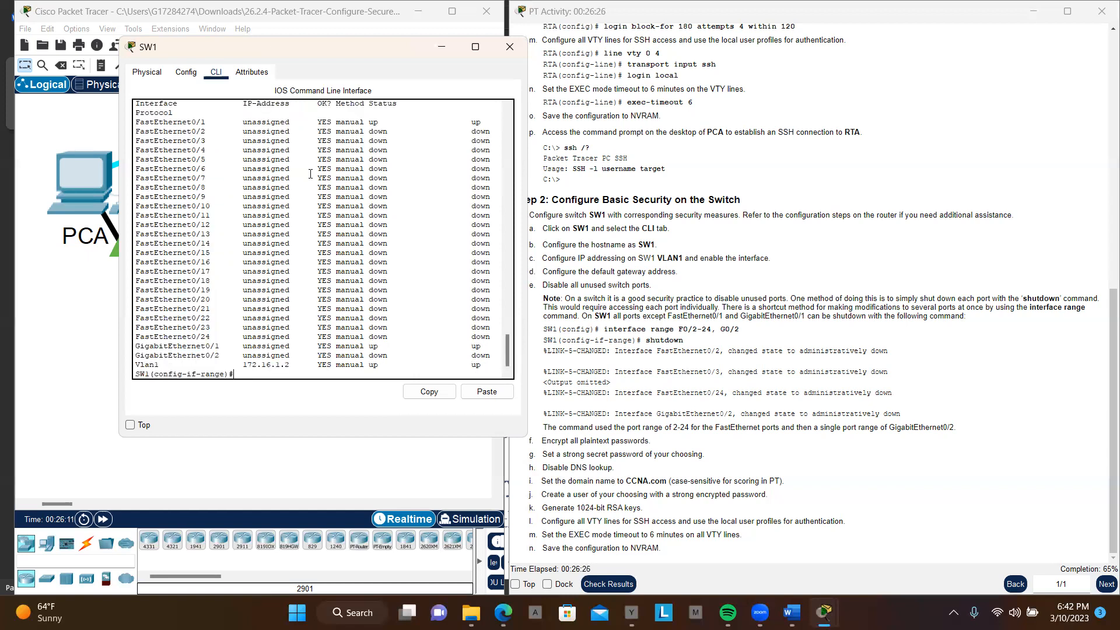
Step: Examine the new interface list for port status, comparing FastEthernet0/2 to 0/24 and GigabitEthernet0/2 with the earlier list and the activity's port range
scroll(175, 154, "up", 2)
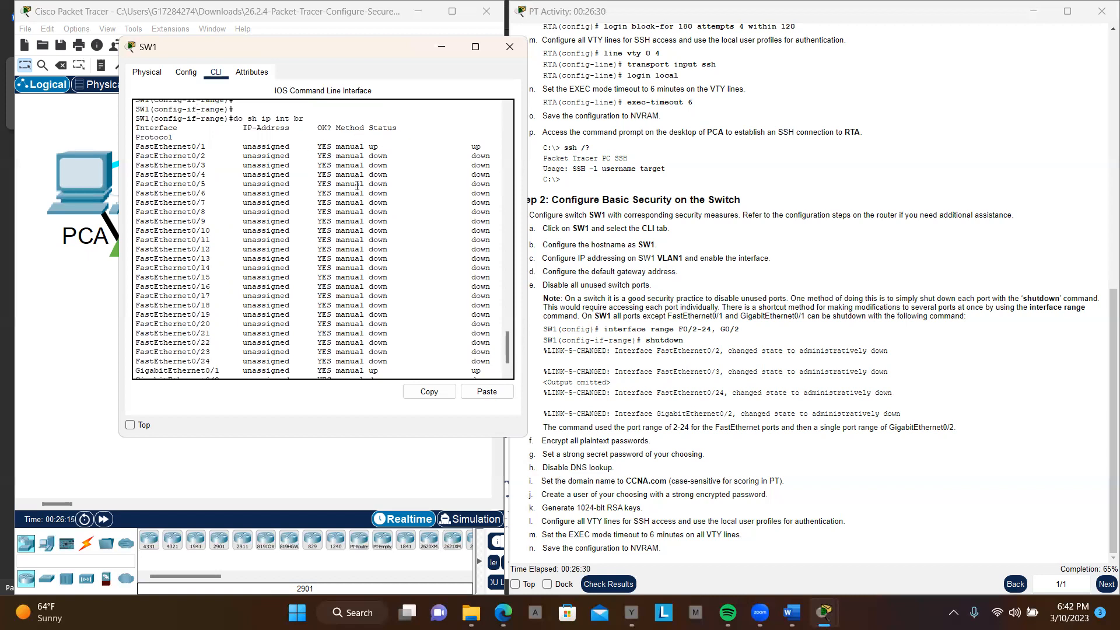
scroll(357, 186, "up", 3)
scroll(357, 186, "down", 3)
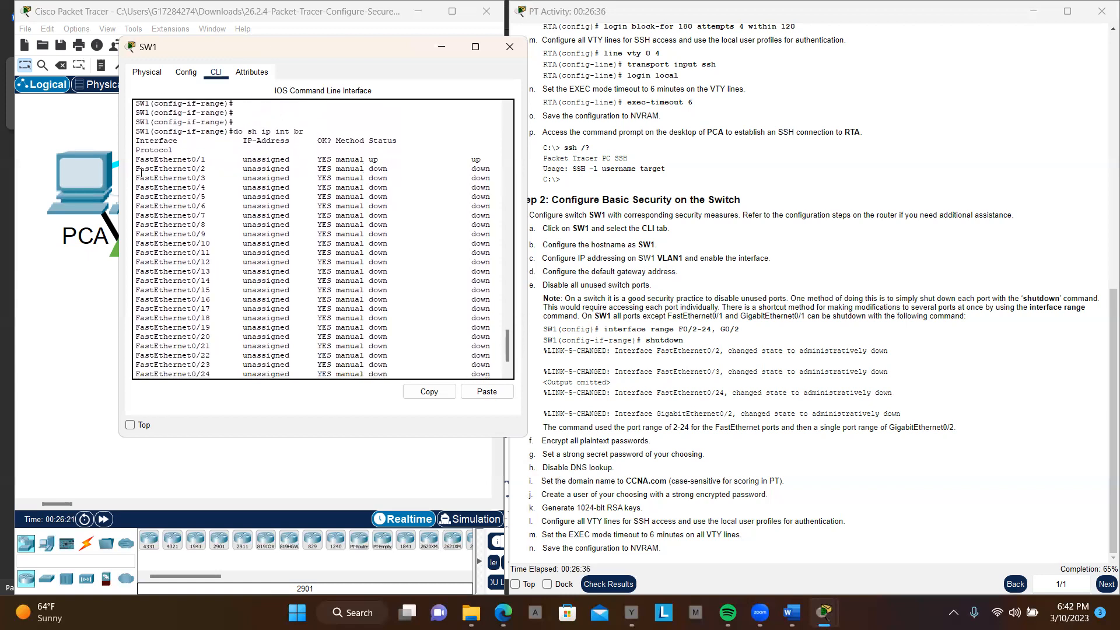
left_click_drag(193, 170, 452, 308)
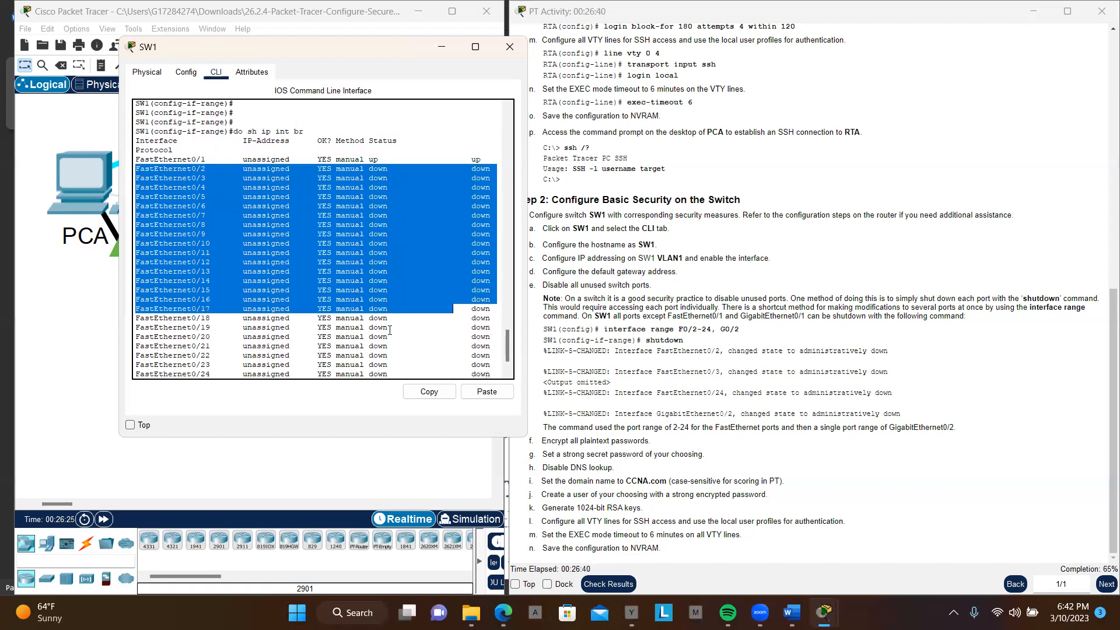
scroll(393, 357, "down", 2)
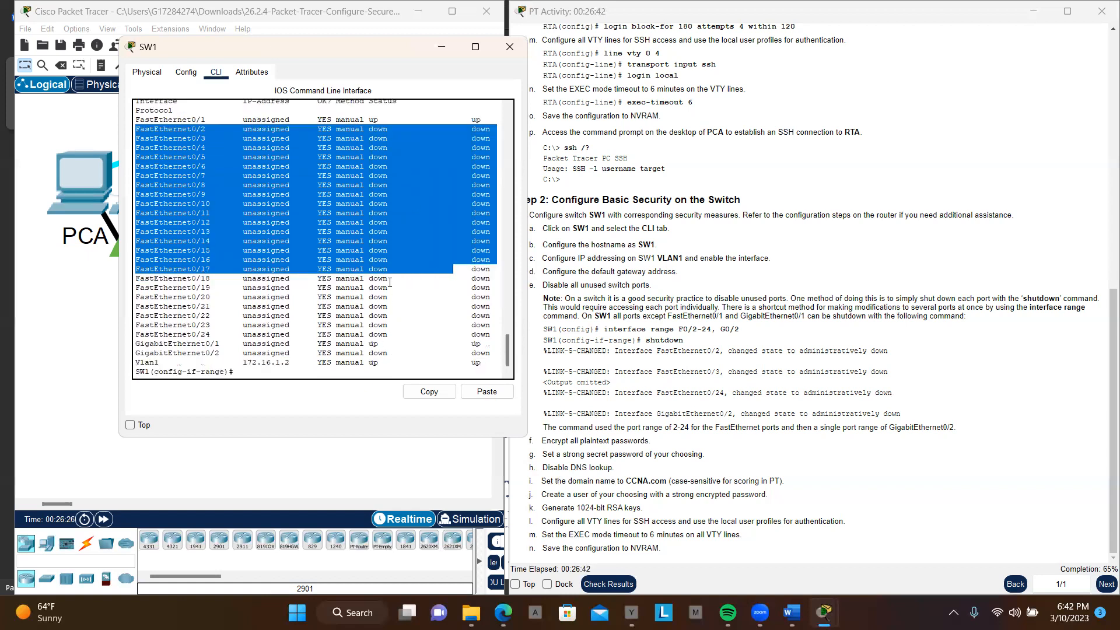
scroll(389, 282, "up", 15)
scroll(390, 281, "up", 3)
scroll(389, 281, "down", 12)
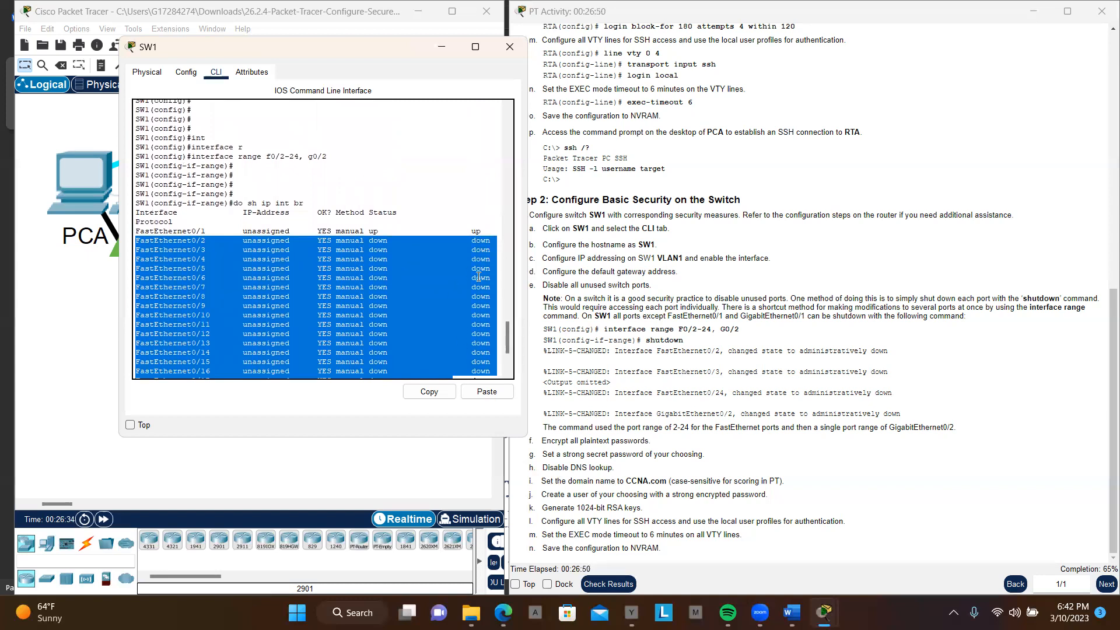
scroll(475, 300, "up", 7)
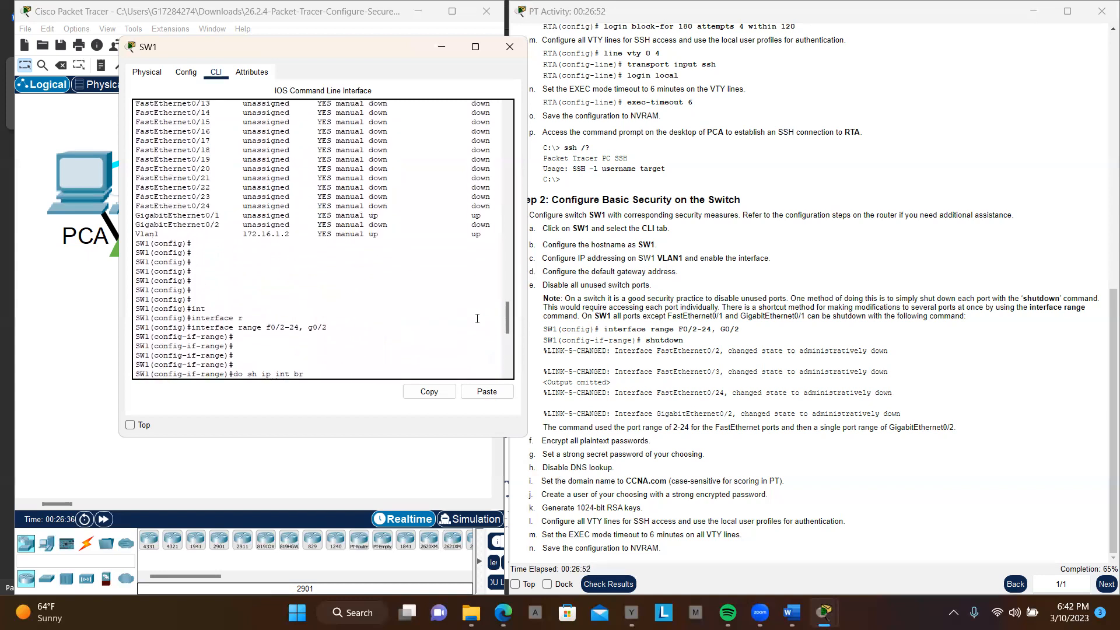
scroll(477, 319, "up", 4)
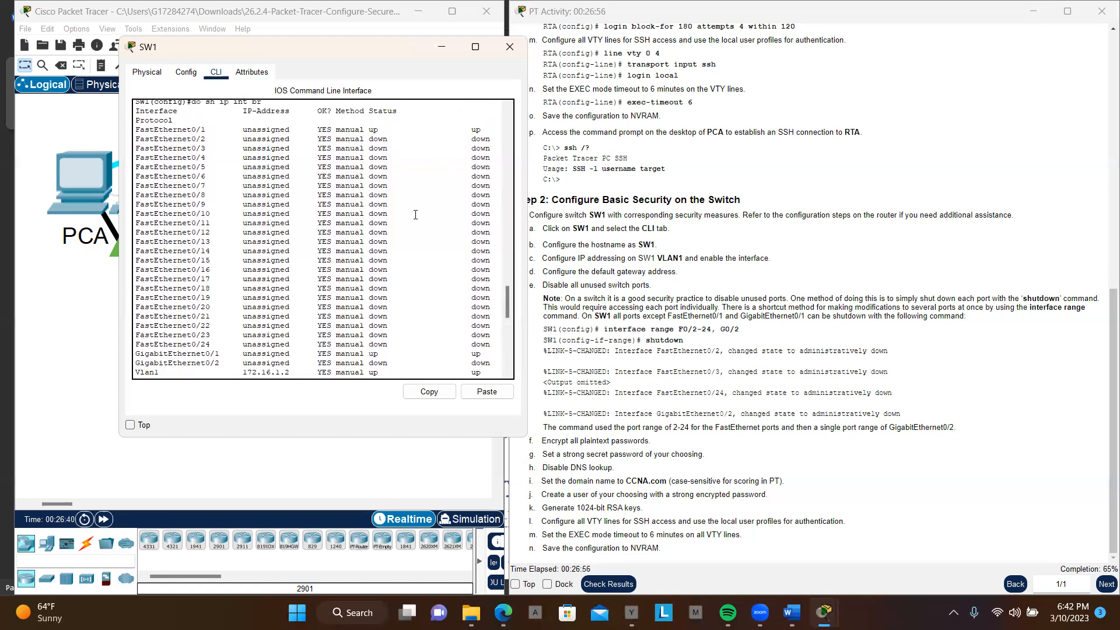
scroll(416, 214, "down", 12)
scroll(415, 215, "down", 3)
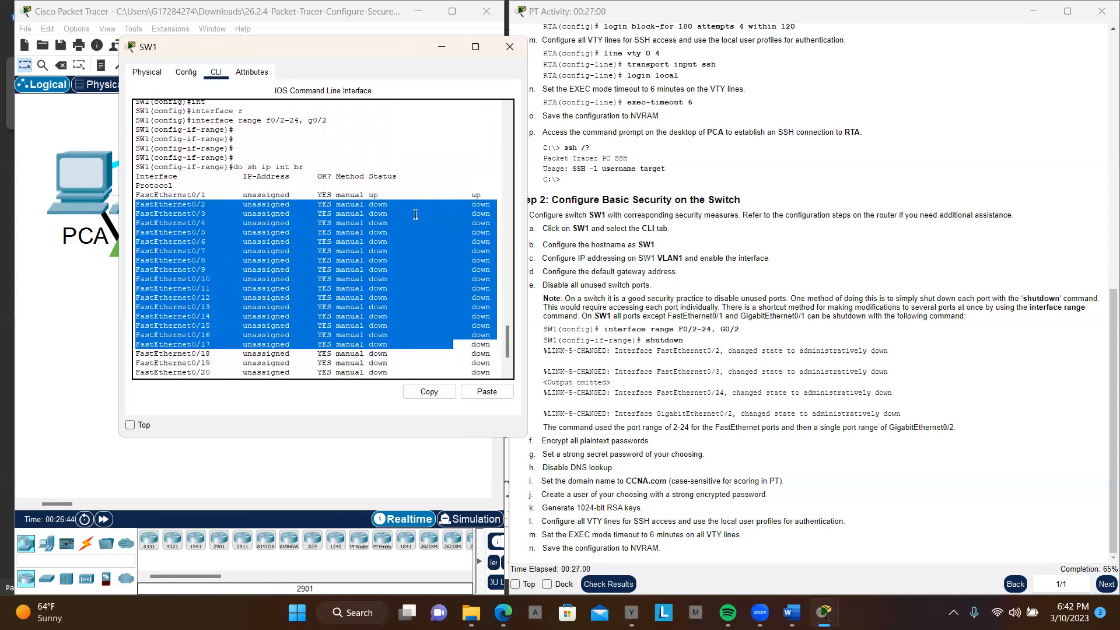
scroll(415, 214, "down", 3)
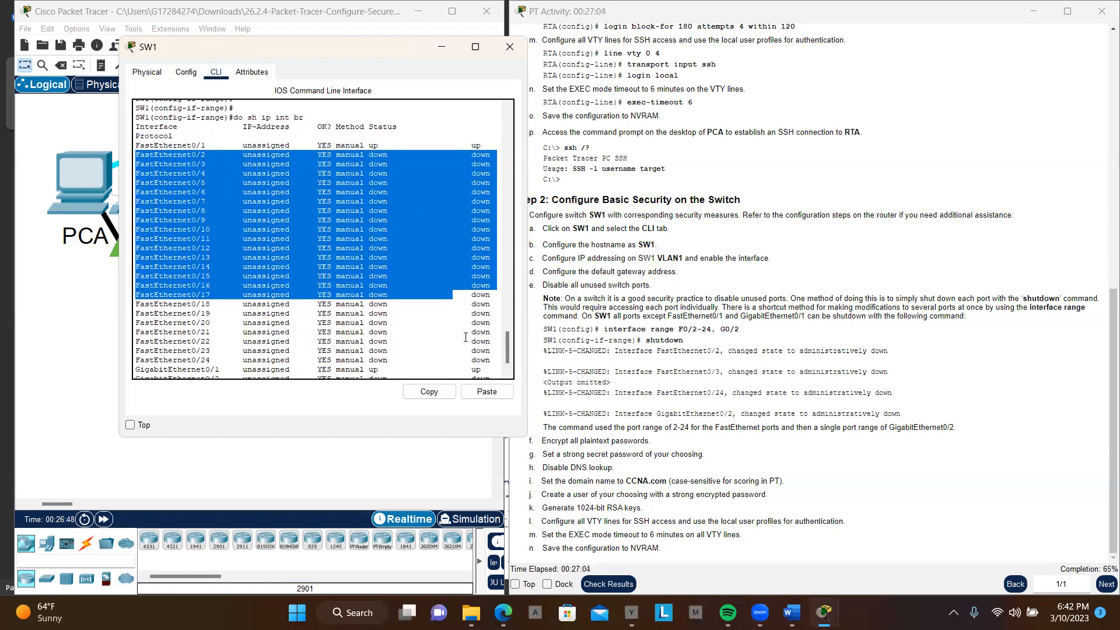
scroll(459, 334, "down", 1)
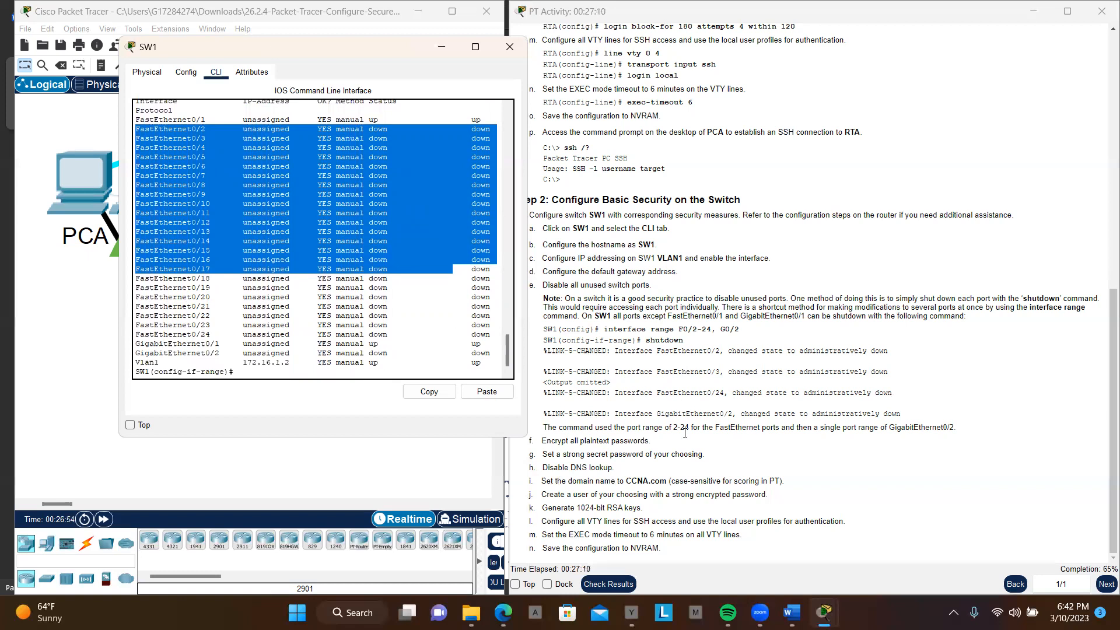
left_click(774, 448)
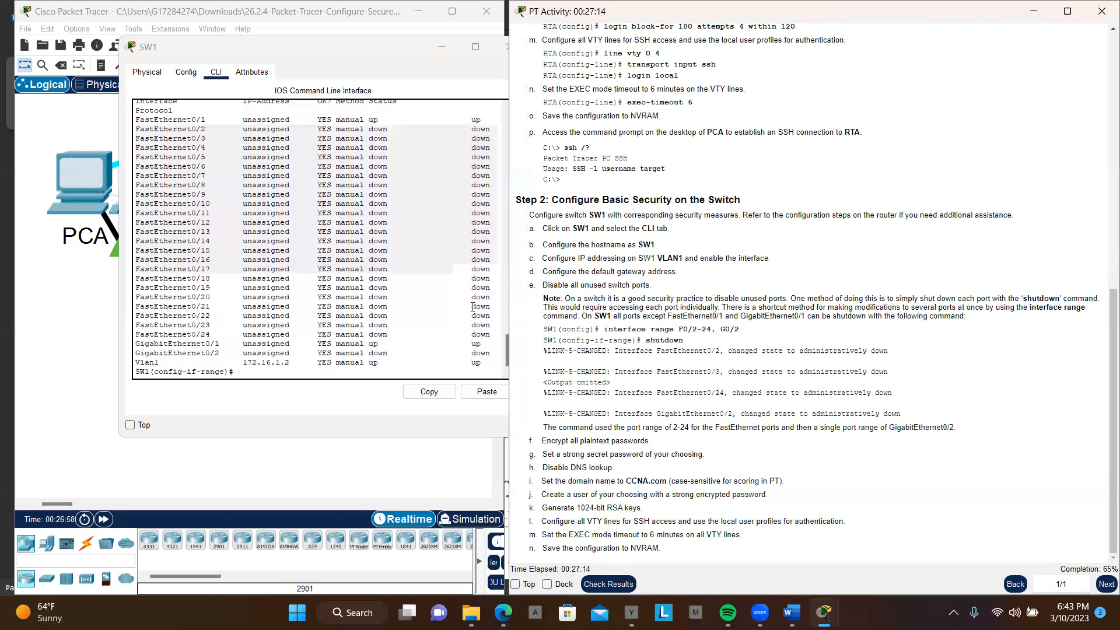
scroll(388, 272, "up", 3)
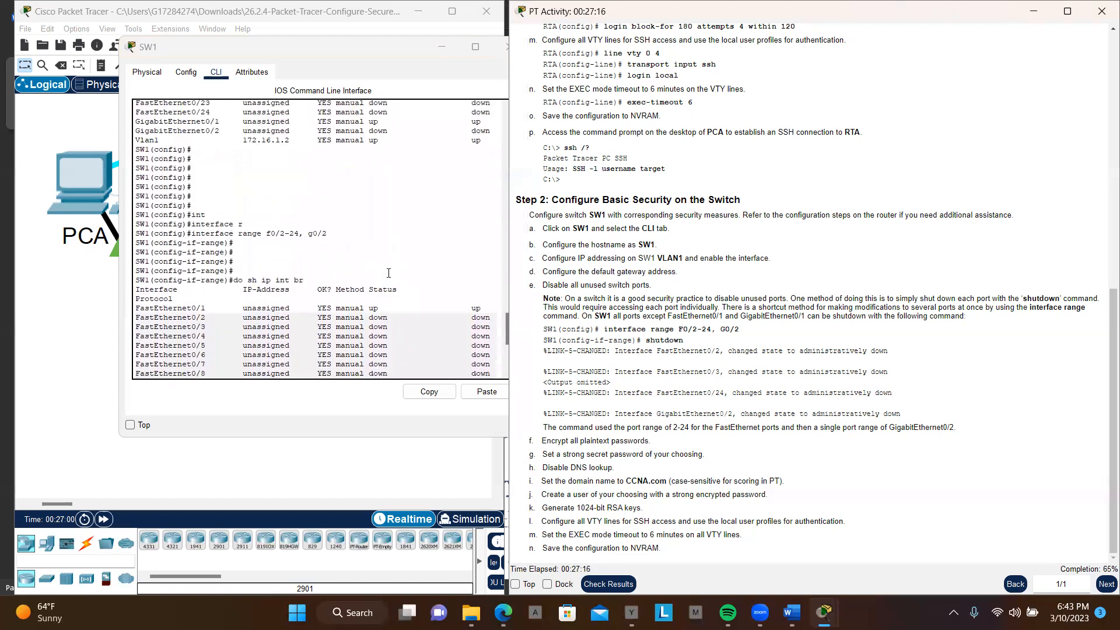
scroll(388, 273, "down", 5)
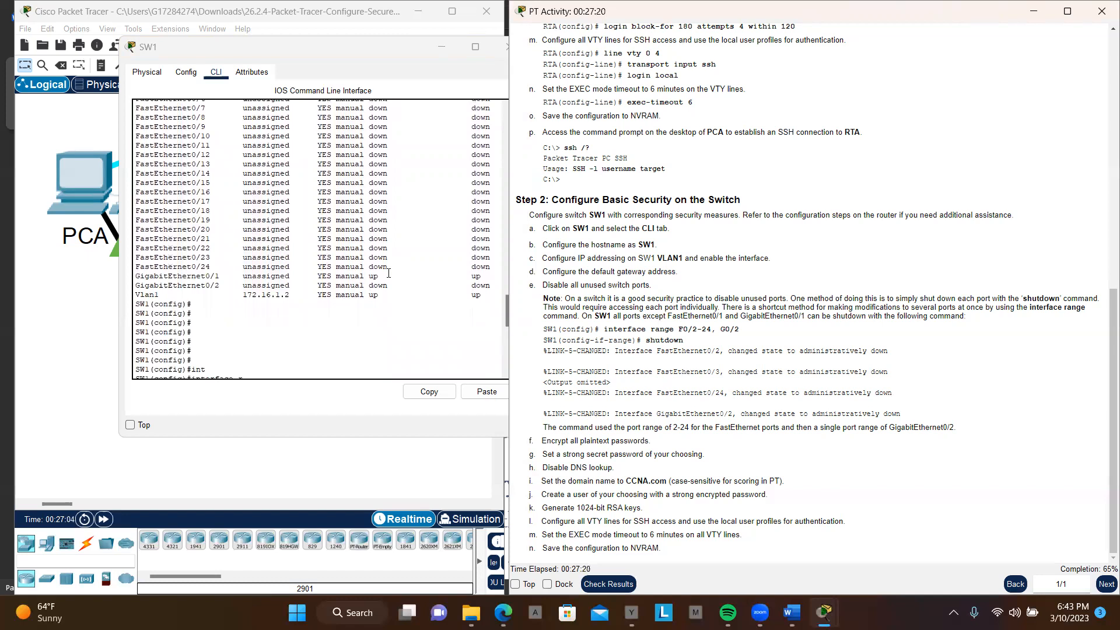
scroll(388, 273, "down", 15)
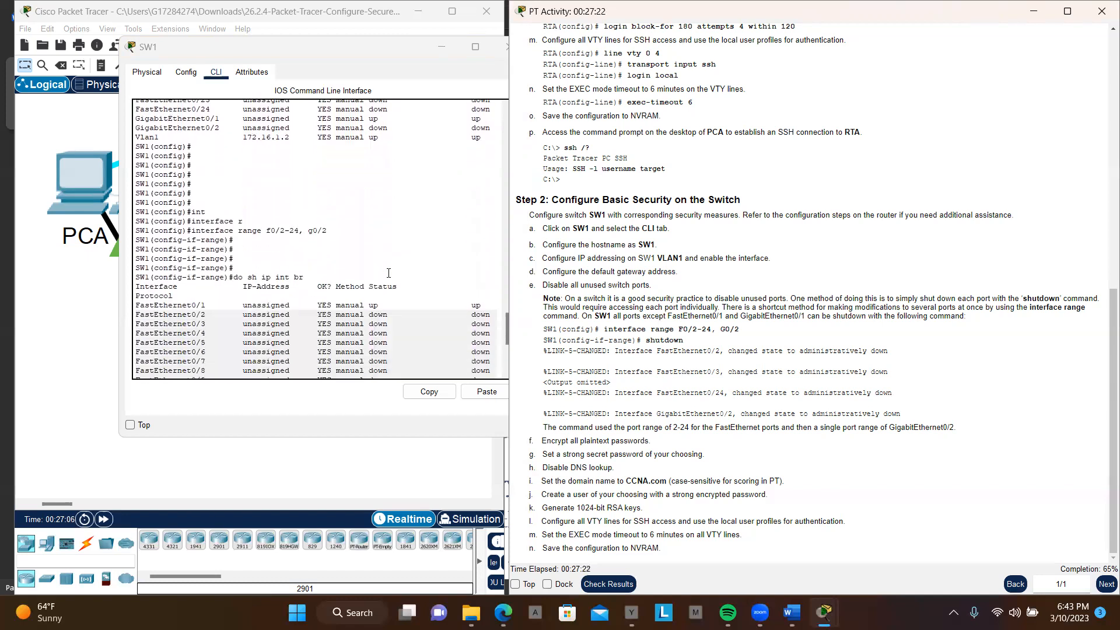
scroll(389, 272, "down", 2)
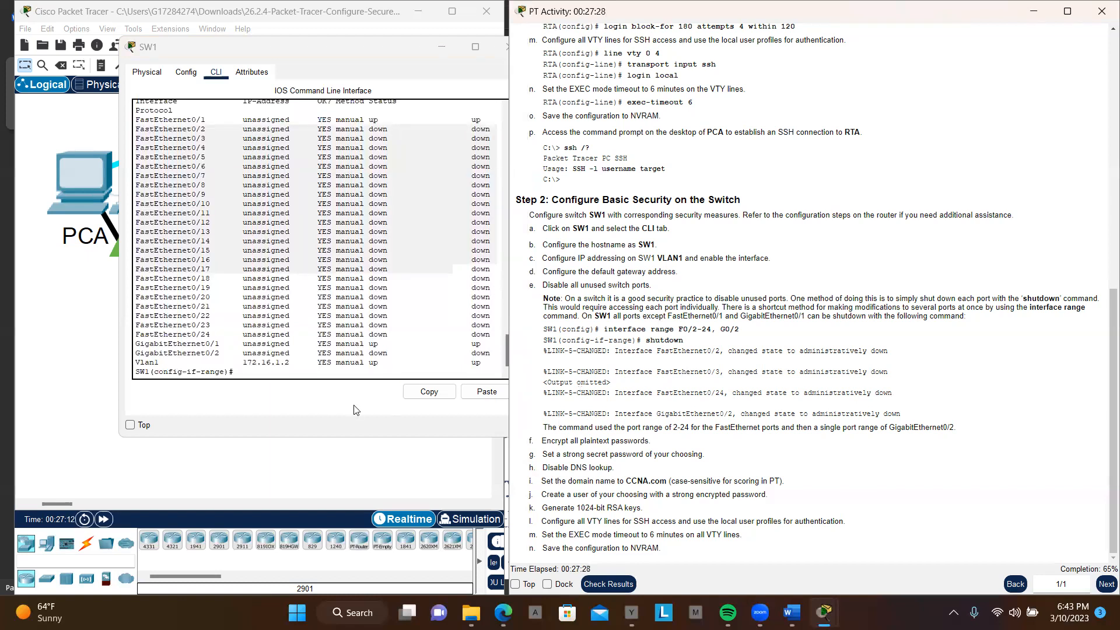
Step: Leave interface range mode on SW1 with exit and return to global configuration mode
left_click(318, 375)
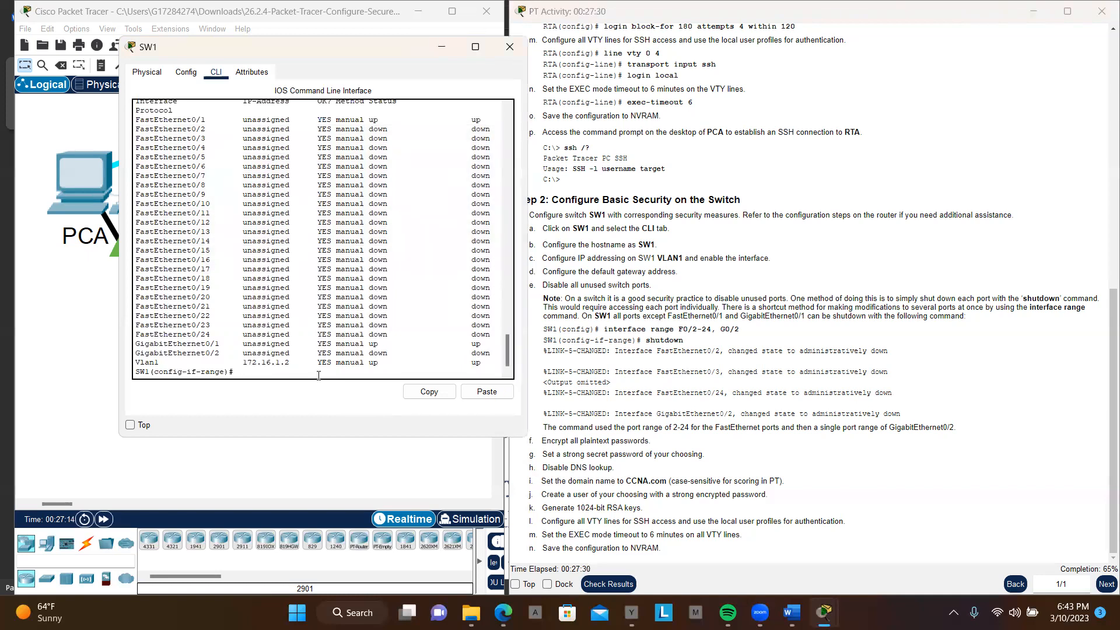
key("Return")
key("Return")
key("Return")
key("Return")
key("Return")
key("Return")
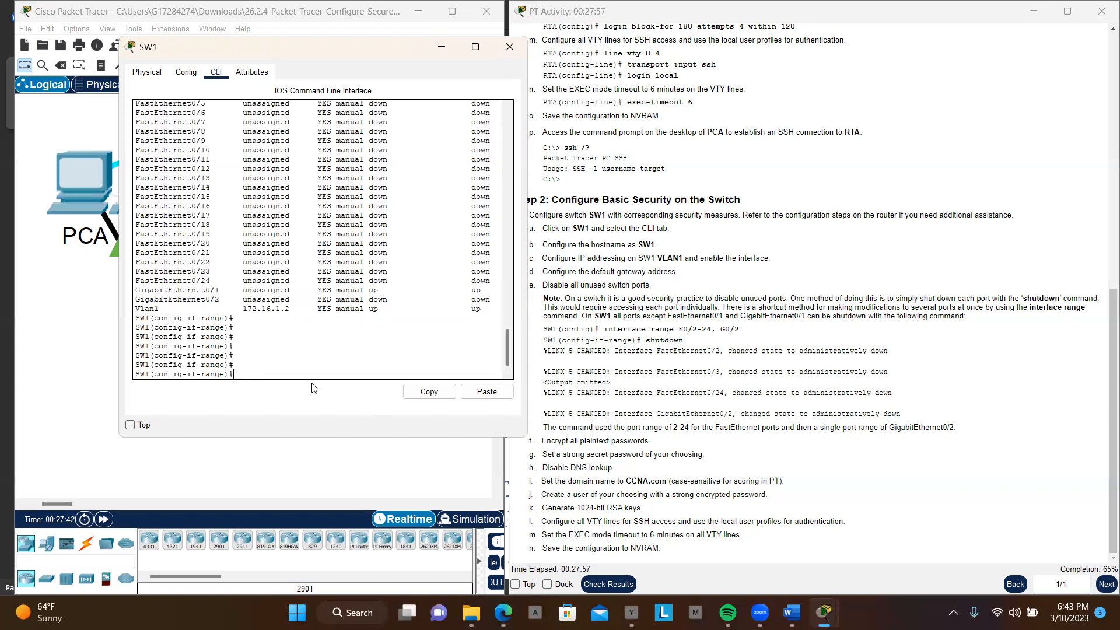
type("exit")
key("Return")
key("Return")
key("Return")
key("Return")
key("Return")
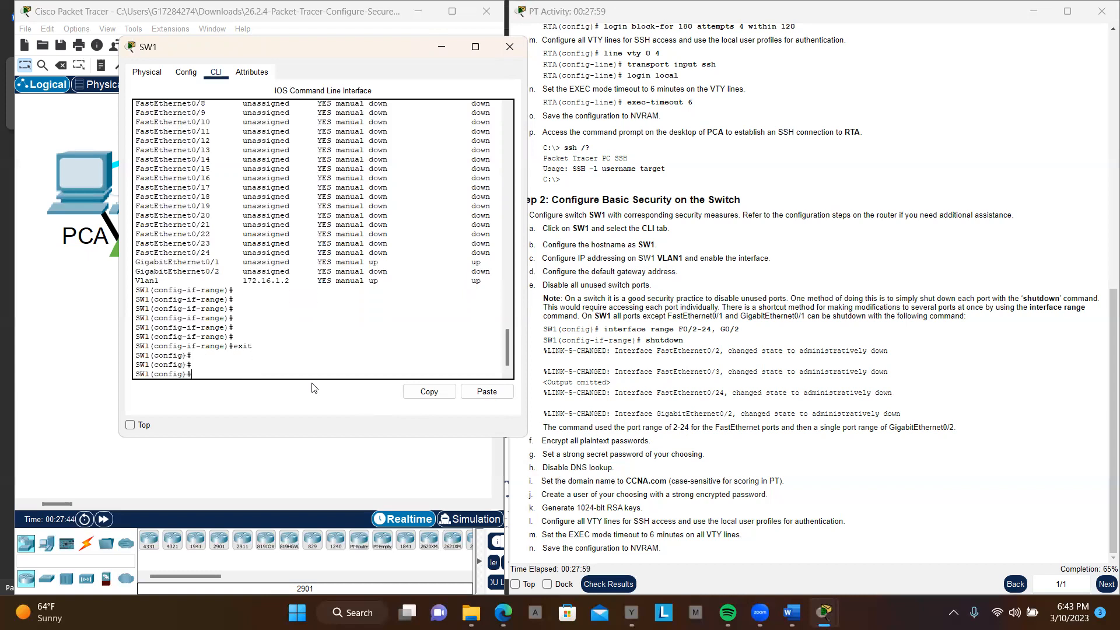
key("Return")
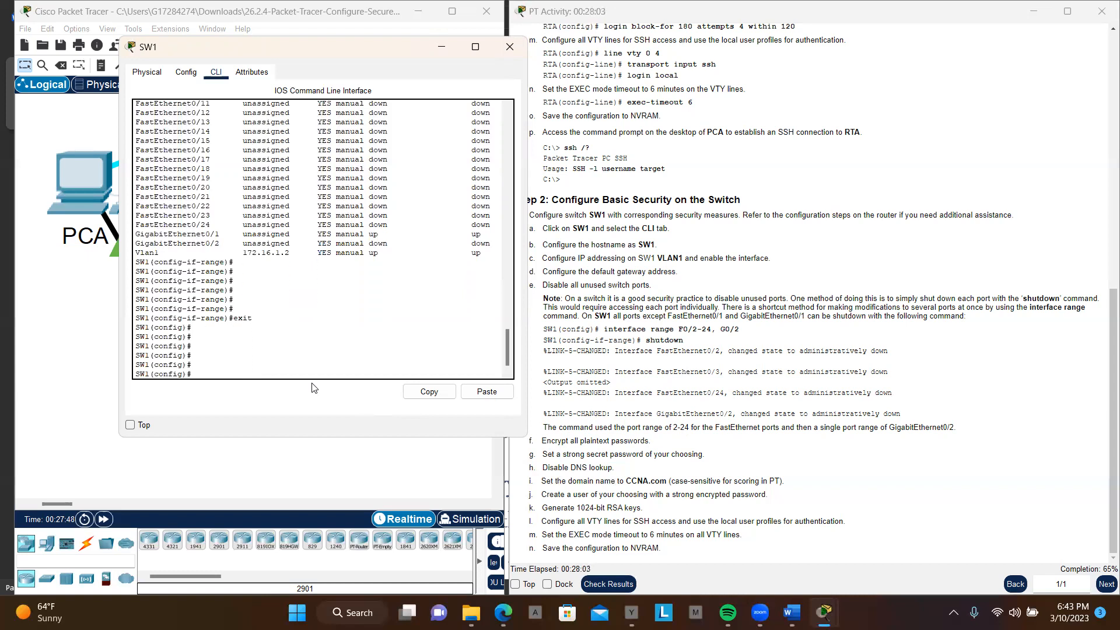
Step: Encrypt all plaintext passwords on SW1 with service password-encryption, consulting the router instructions in Step 1 for the command
type("ser")
key("Tab")
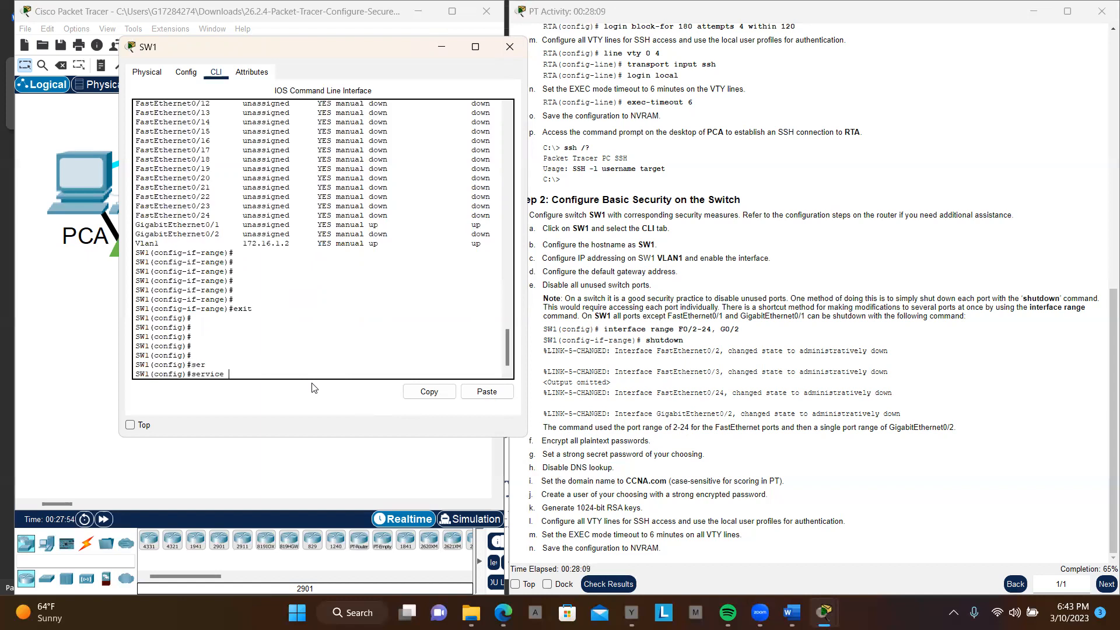
type("le")
key("Tab")
key("BackSpace")
key("BackSpace")
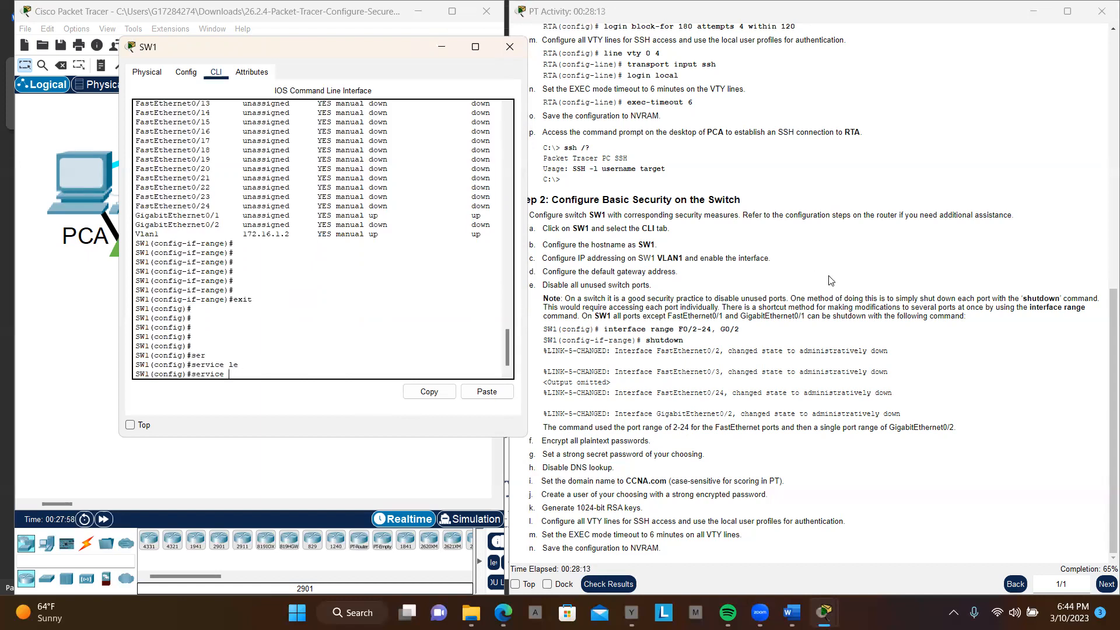
scroll(831, 281, "up", 10)
scroll(831, 281, "down", 2)
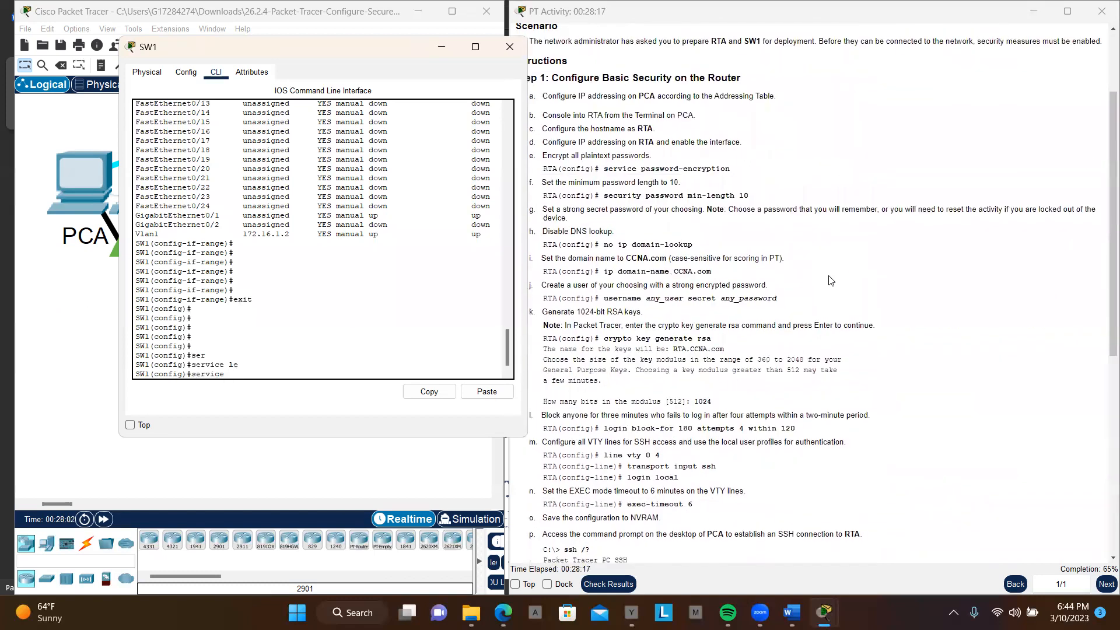
scroll(832, 280, "down", 1)
scroll(832, 280, "down", 1)
scroll(831, 280, "down", 1)
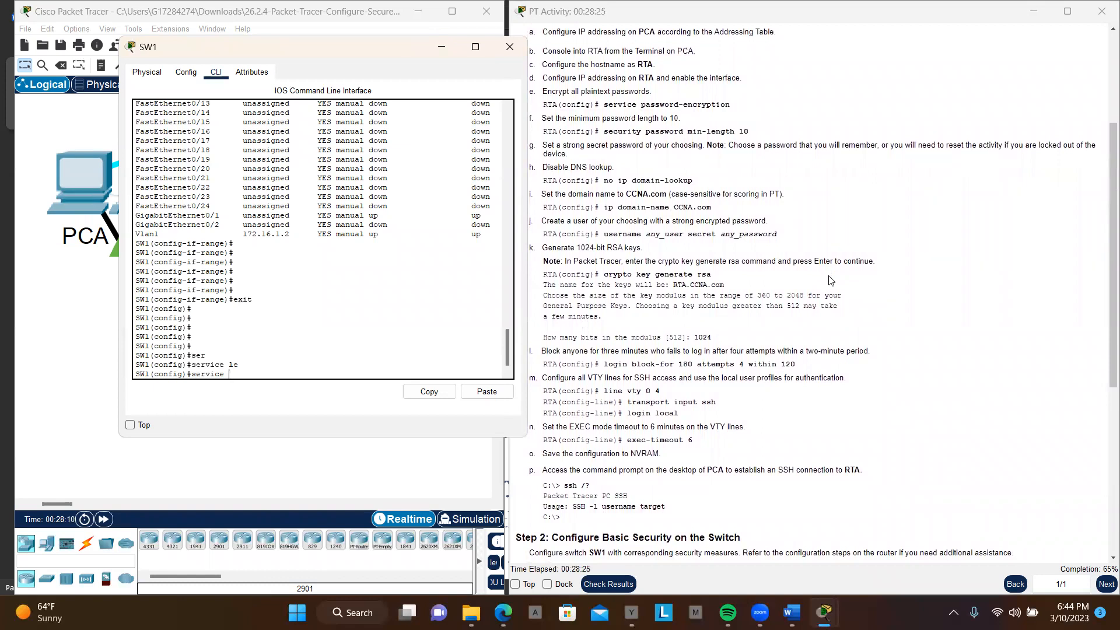
scroll(831, 281, "up", 1)
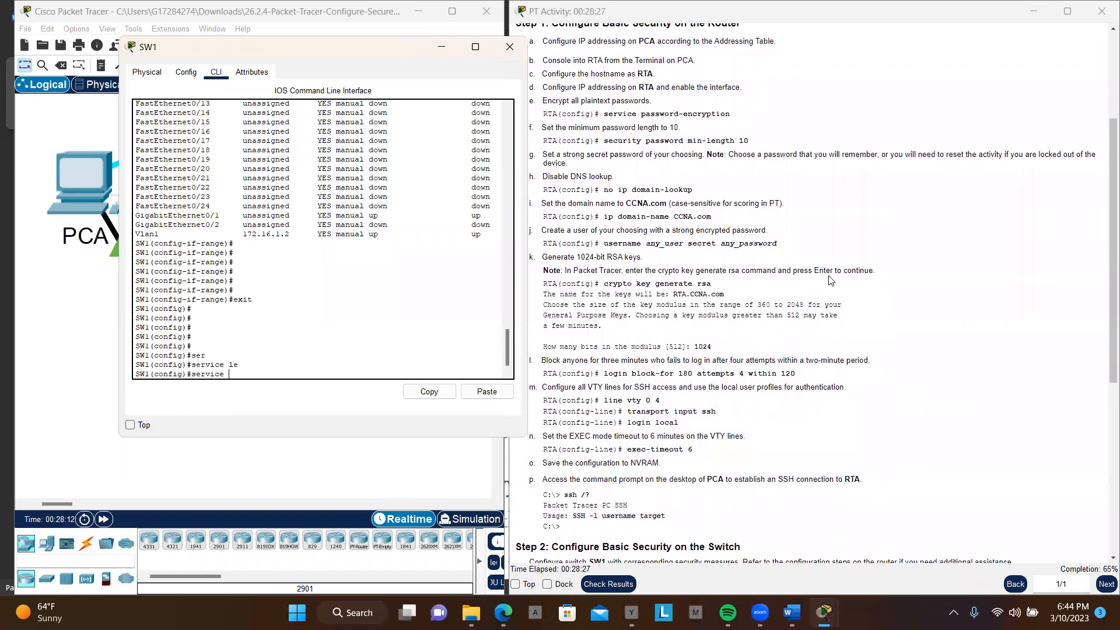
scroll(831, 281, "down", 3)
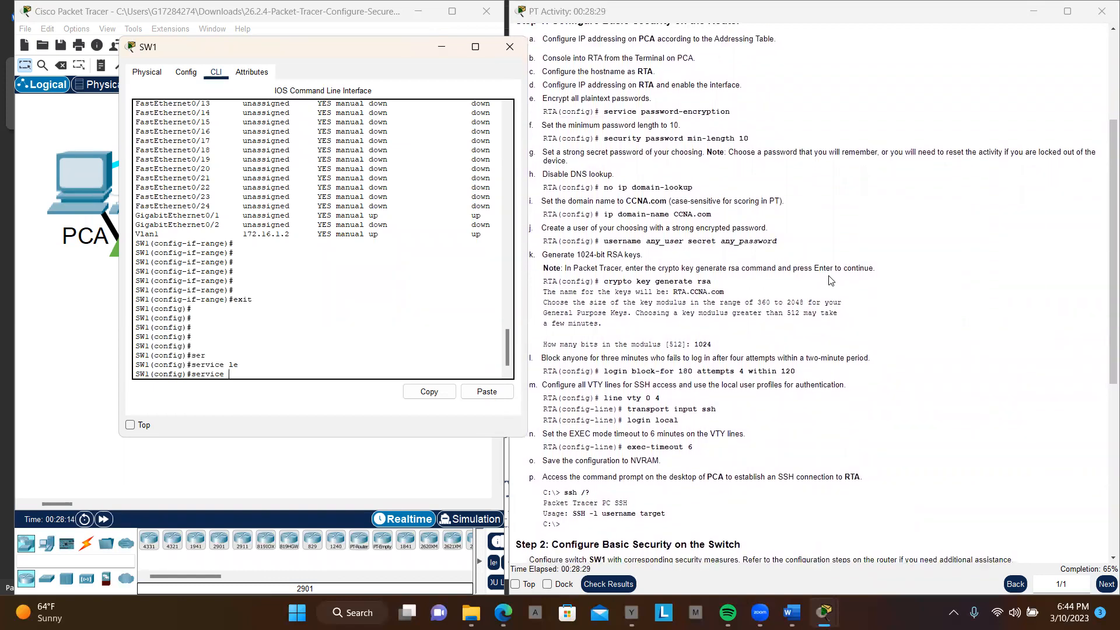
scroll(831, 280, "down", 5)
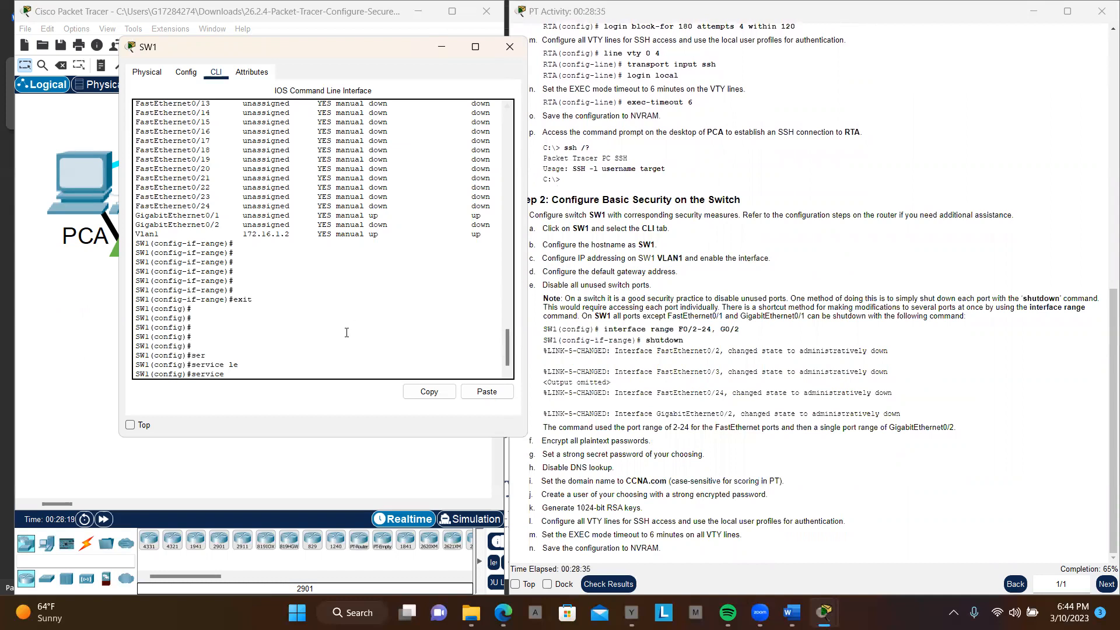
type("pa")
key("Tab")
key("Return")
key("Return")
key("Return")
key("Return")
key("Return")
key("Return")
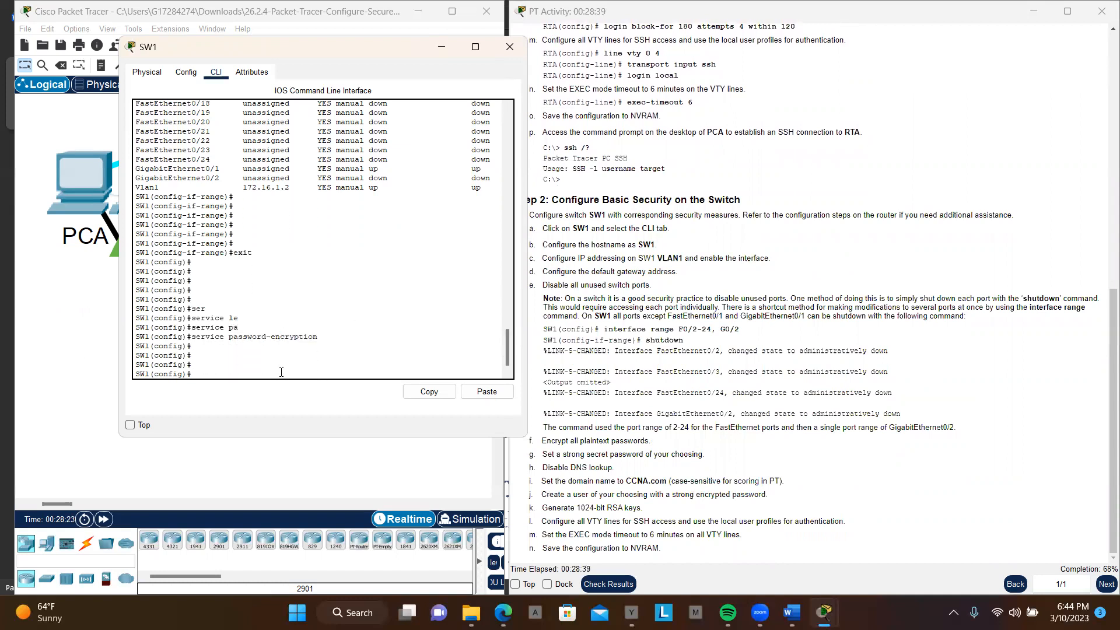
Step: Set a strong encrypted privileged EXEC password on SW1 with the enable secret command
type("en")
key("Tab")
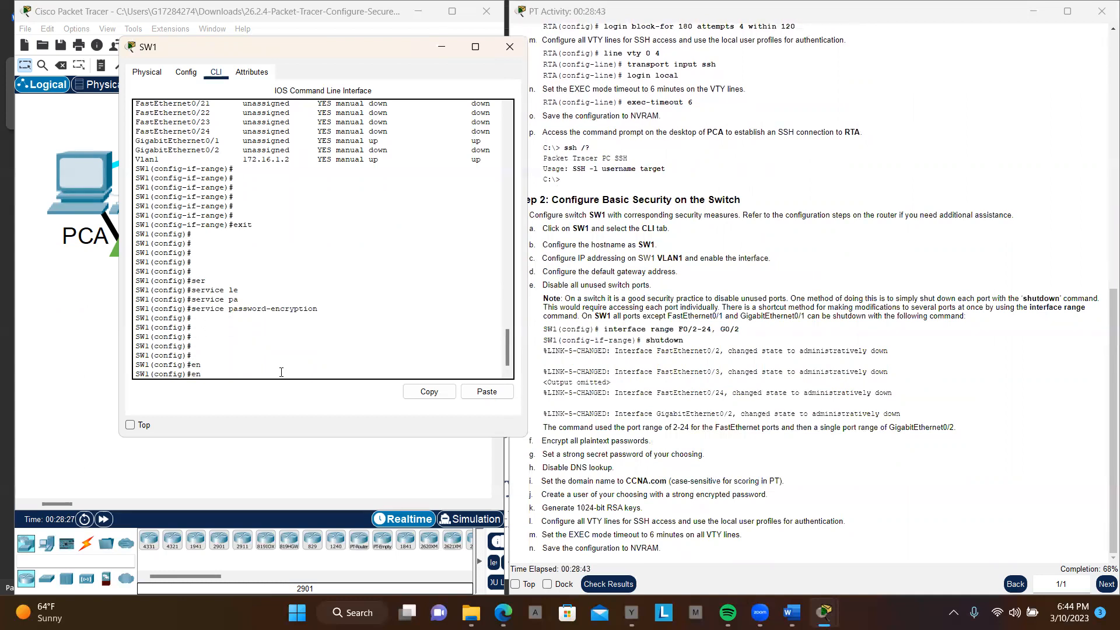
type("a")
key("Tab")
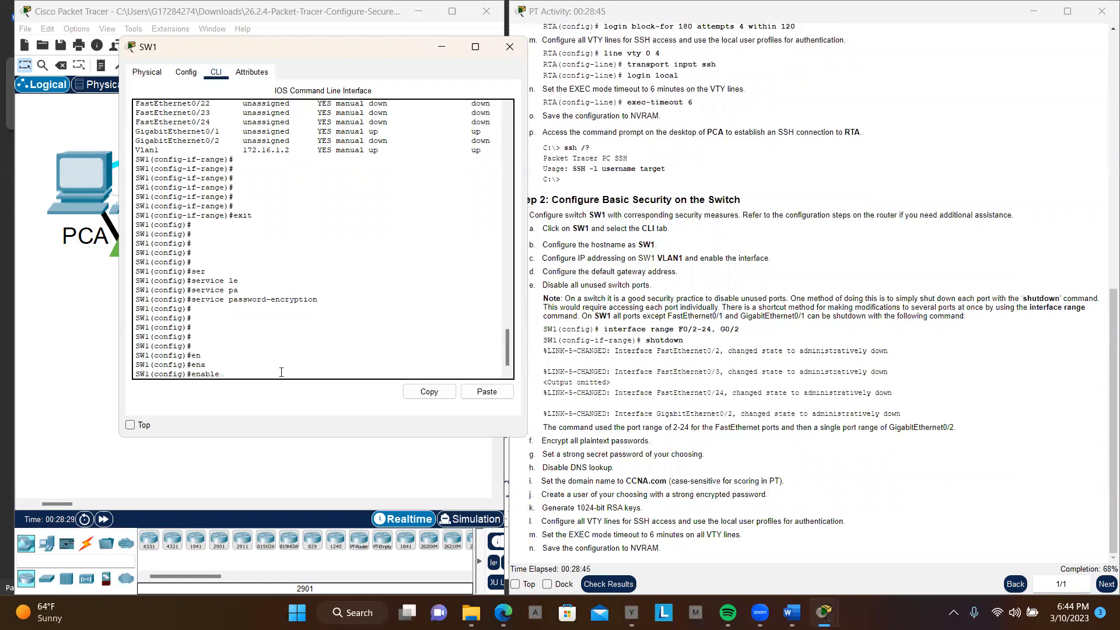
type("se")
key("Tab")
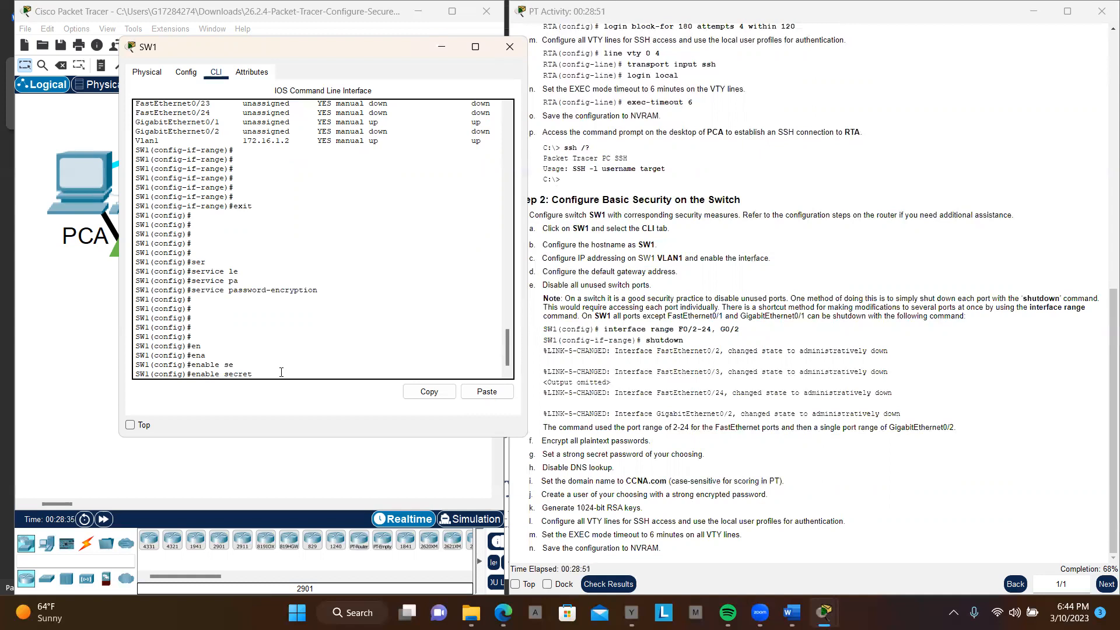
type("Cisco12345!")
key("Return")
key("Return")
key("Return")
key("Return")
key("Return")
key("Return")
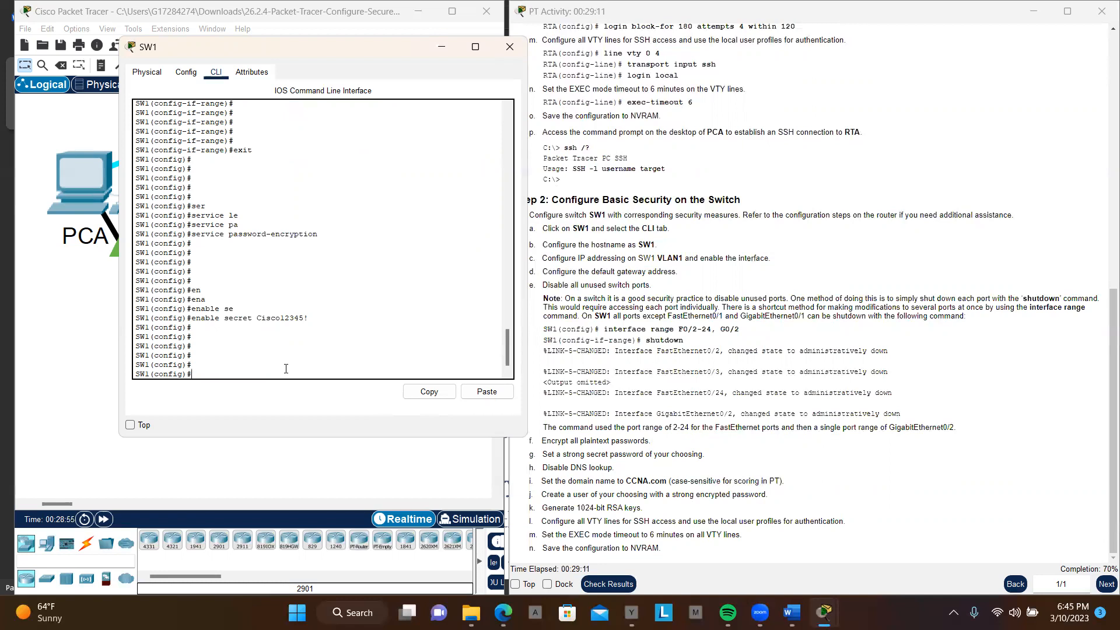
Step: Disable DNS lookup on SW1 with no ip domain-lookup
type("no ip dom")
key("Tab")
type("a")
key("Tab")
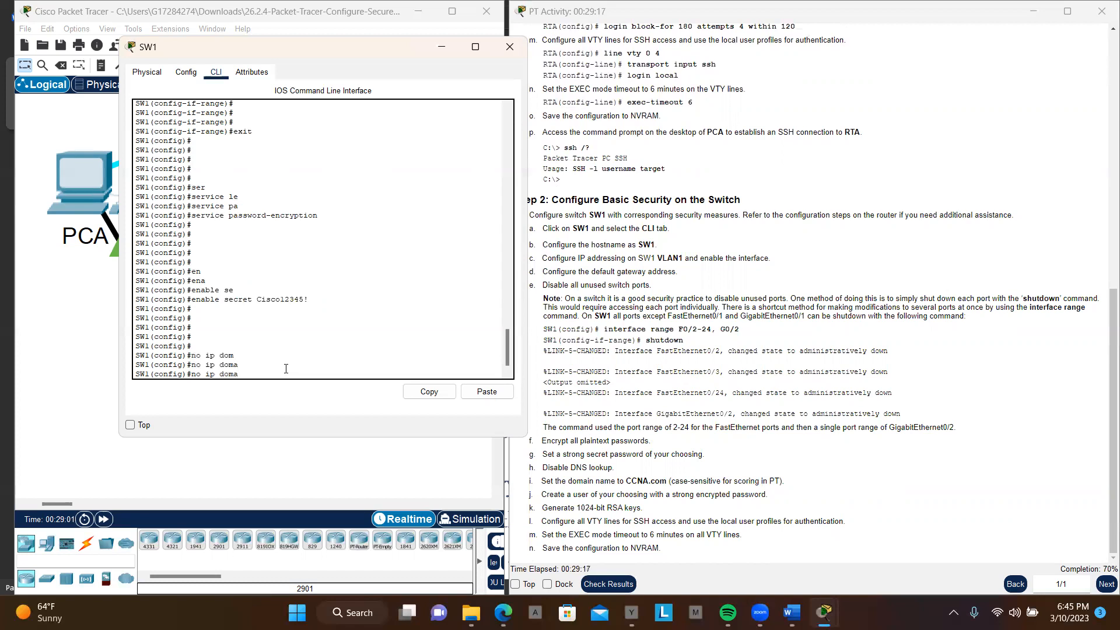
type("i")
key("Tab")
type("n")
key("Tab")
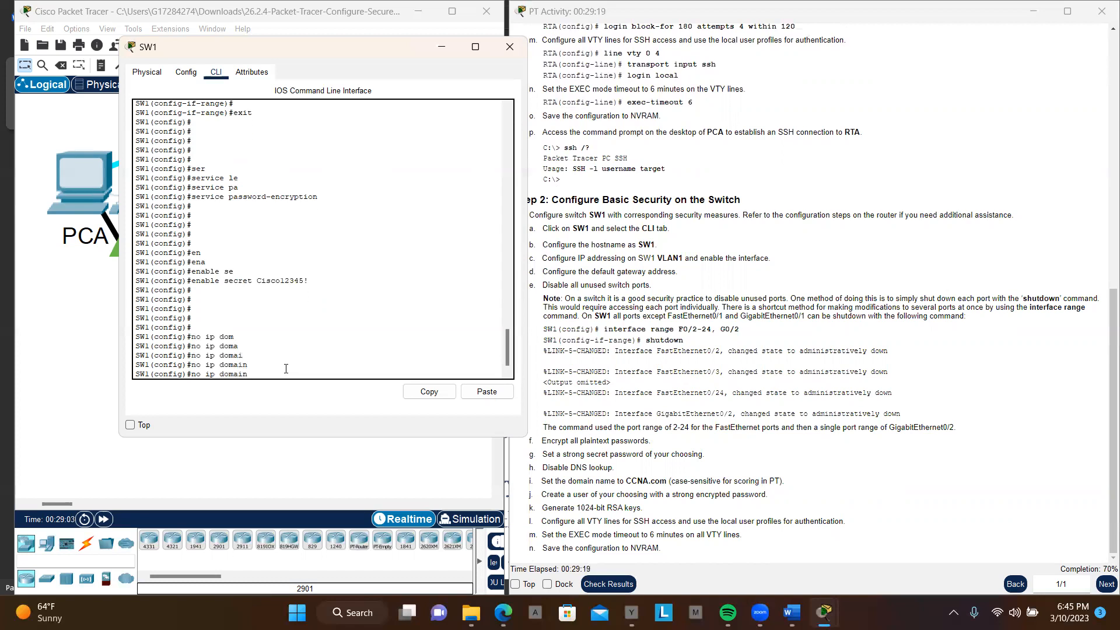
type("-l")
key("Tab")
key("Return")
key("Return")
key("Return")
key("Return")
key("Return")
key("Return")
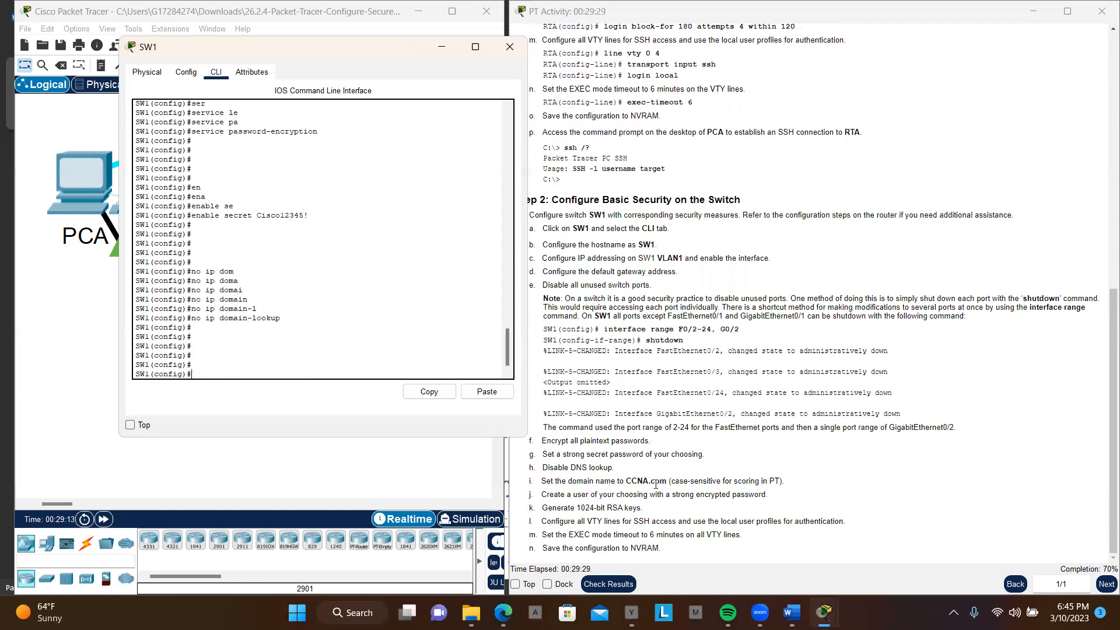
Step: Set SW1's domain name to CCNA.com with ip domain-name, copying the name from the activity instructions
left_click_drag(626, 482, 668, 483)
key("ctrl+c")
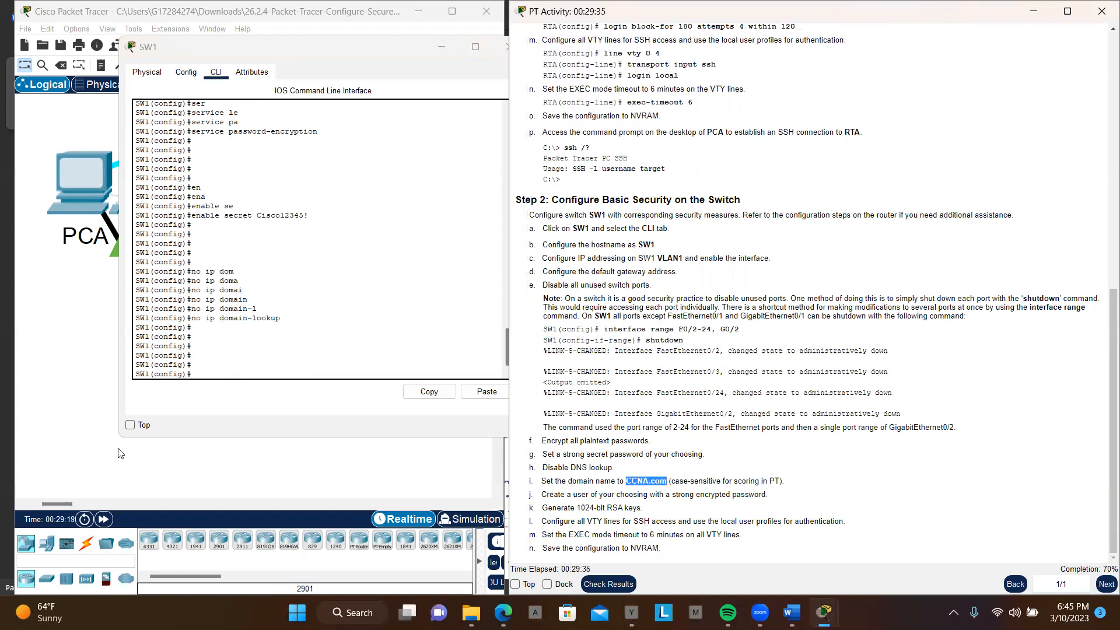
left_click(236, 371)
type("ip do")
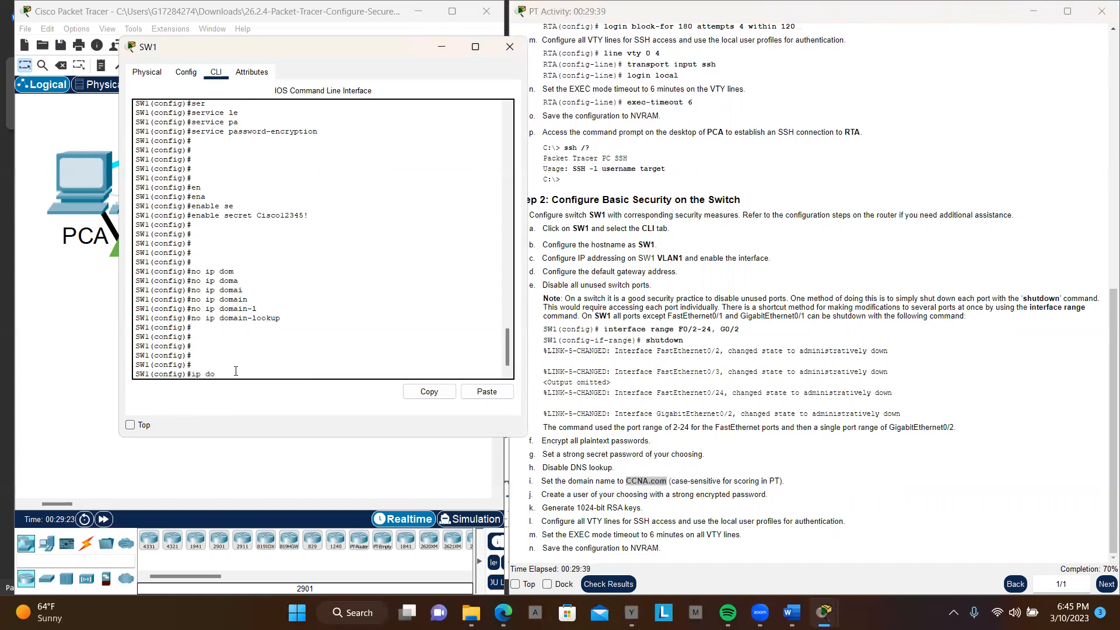
type("m")
key("Tab")
type("in")
key("BackSpace")
key("BackSpace")
type("ain-n")
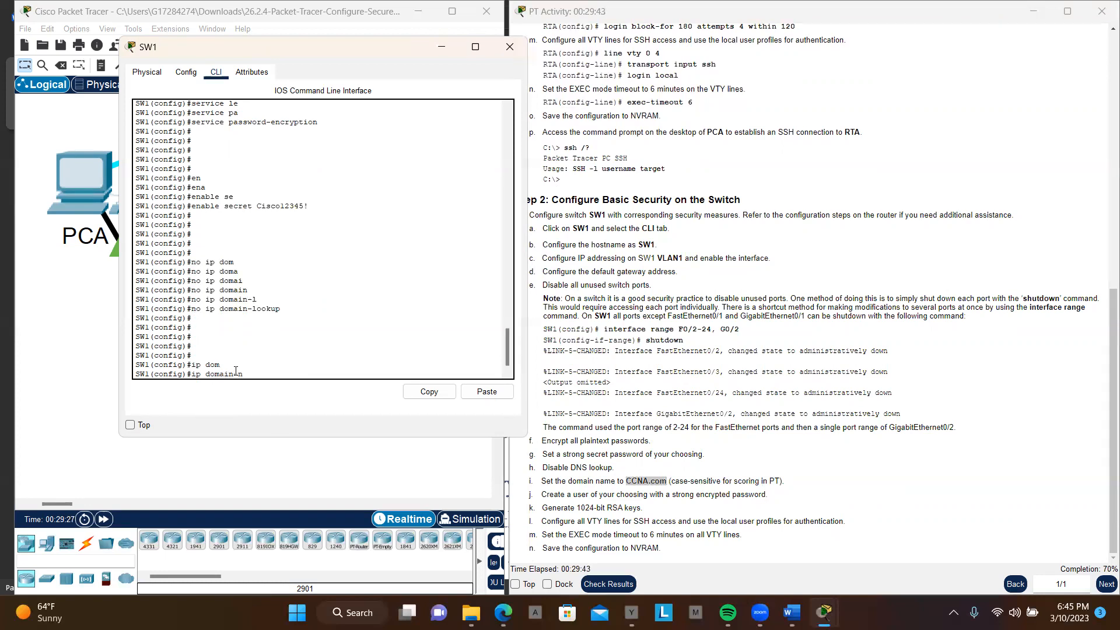
key("Tab")
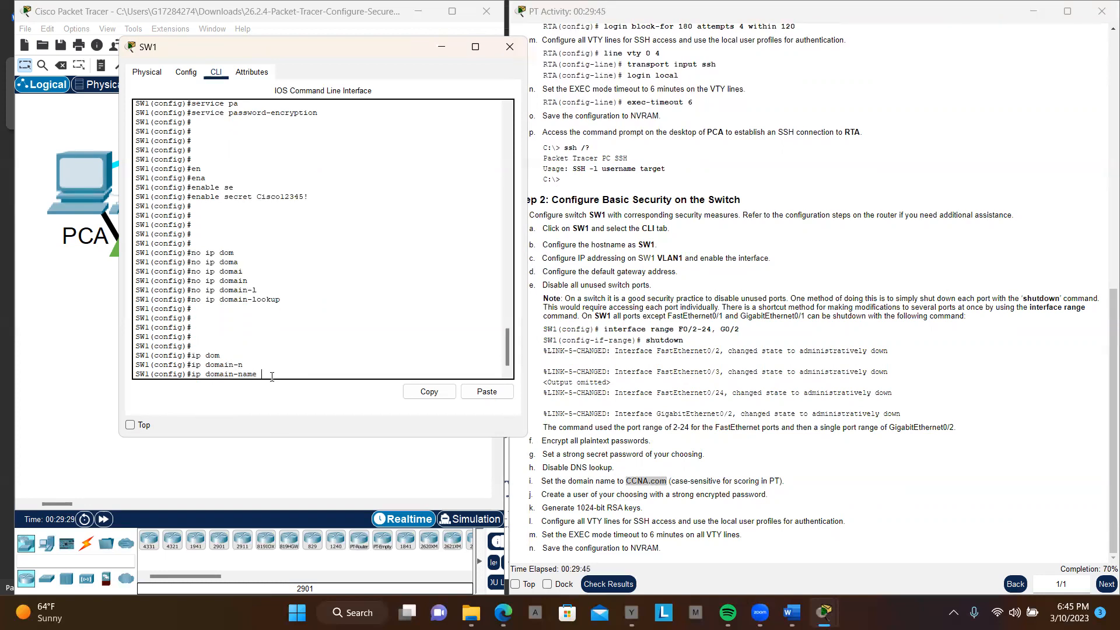
left_click(474, 392)
key("Return")
key("Return")
key("Return")
key("Return")
key("Return")
key("Return")
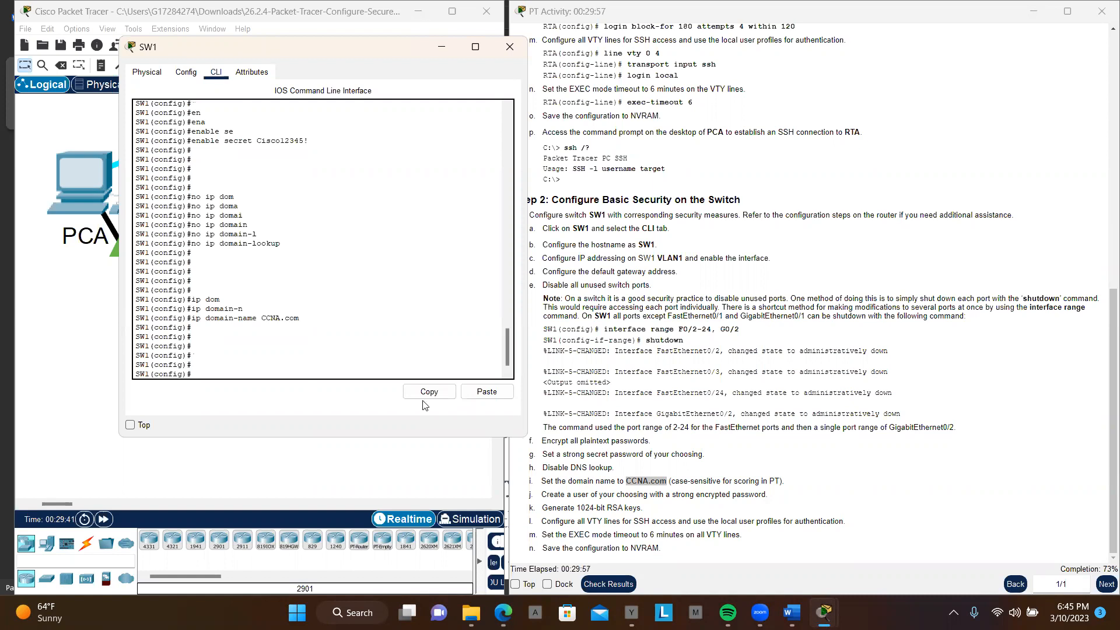
Step: Create the local user Daughter on SW1 with a strong encrypted secret password
type("s")
type("u")
type("e")
key("Tab")
type("Daughter s")
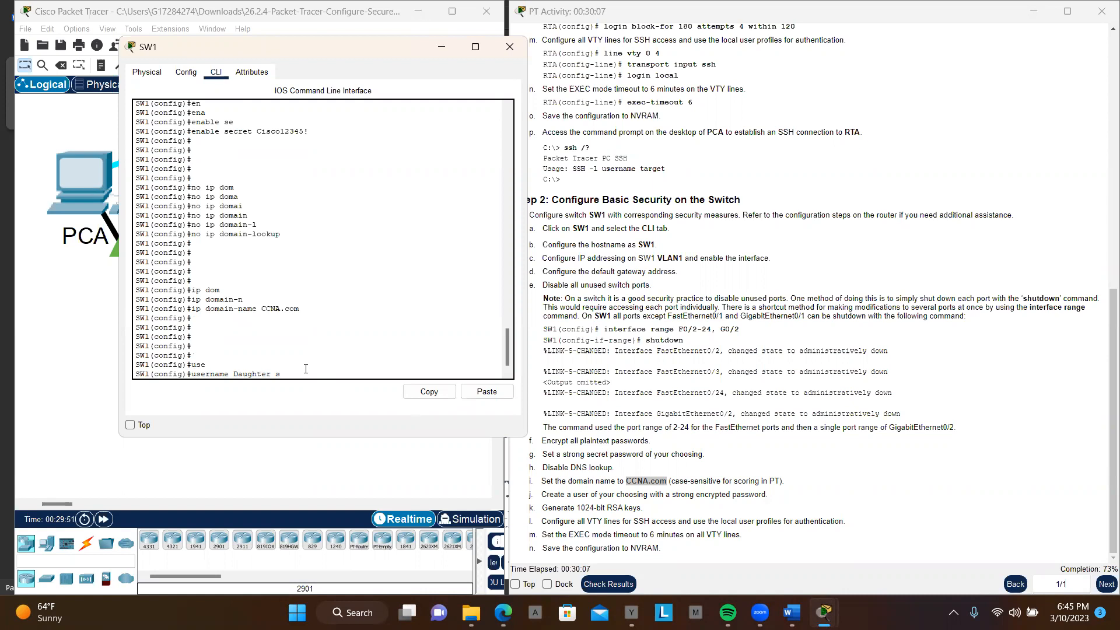
type("e")
key("Tab")
type("Karli12345!")
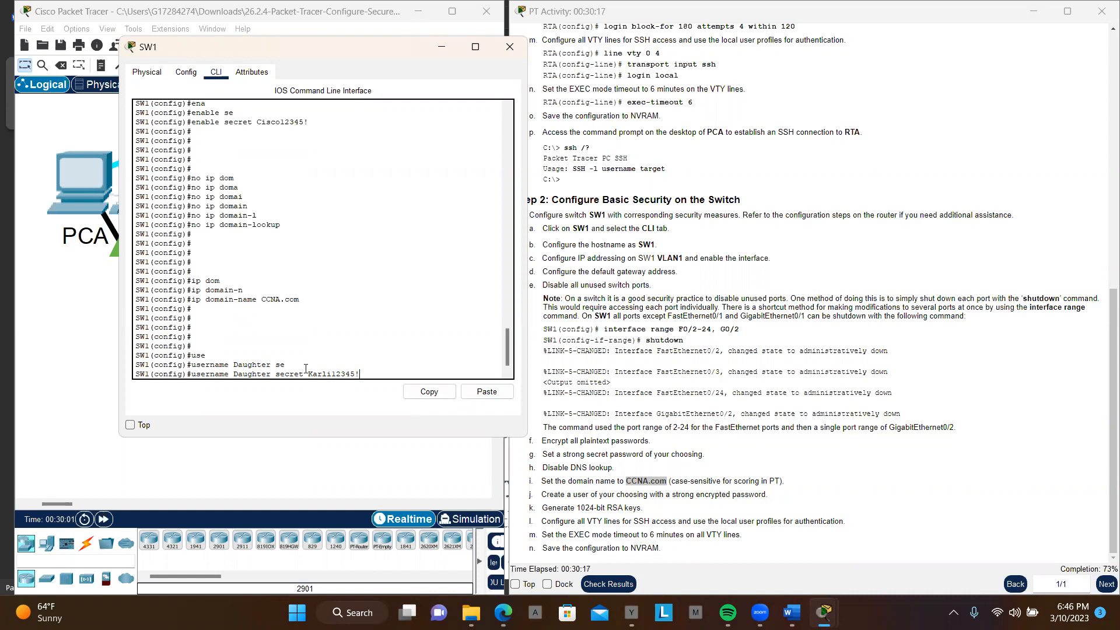
key("Return")
key("Return")
key("Return")
key("Return")
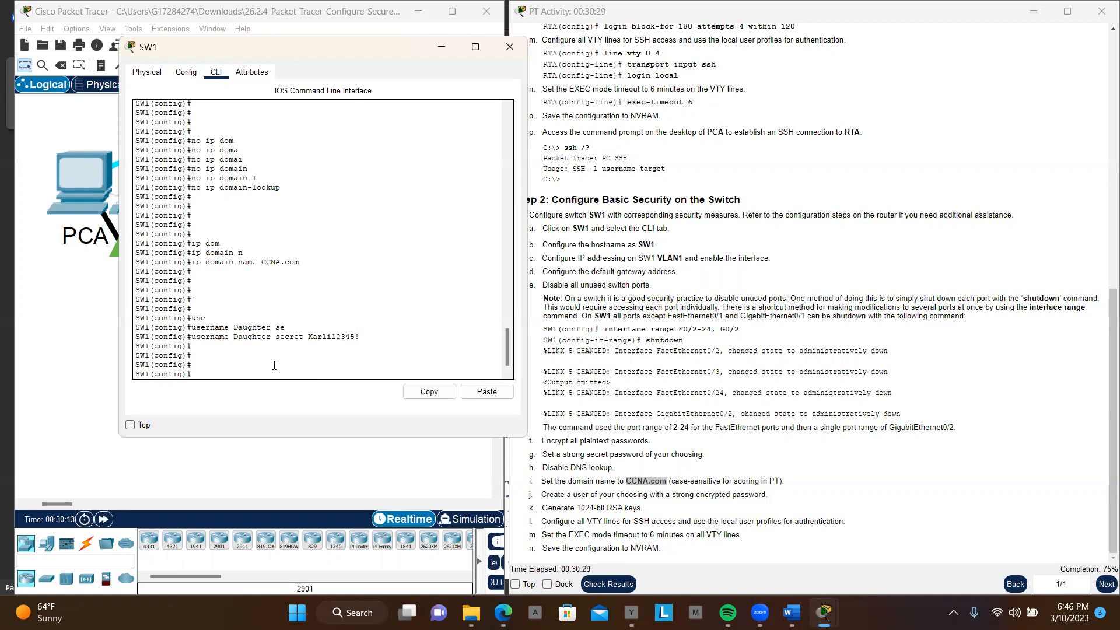
Step: Generate RSA keys on SW1 with crypto key generate rsa, accepting the default 512-bit modulus
type("cryp")
key("Tab")
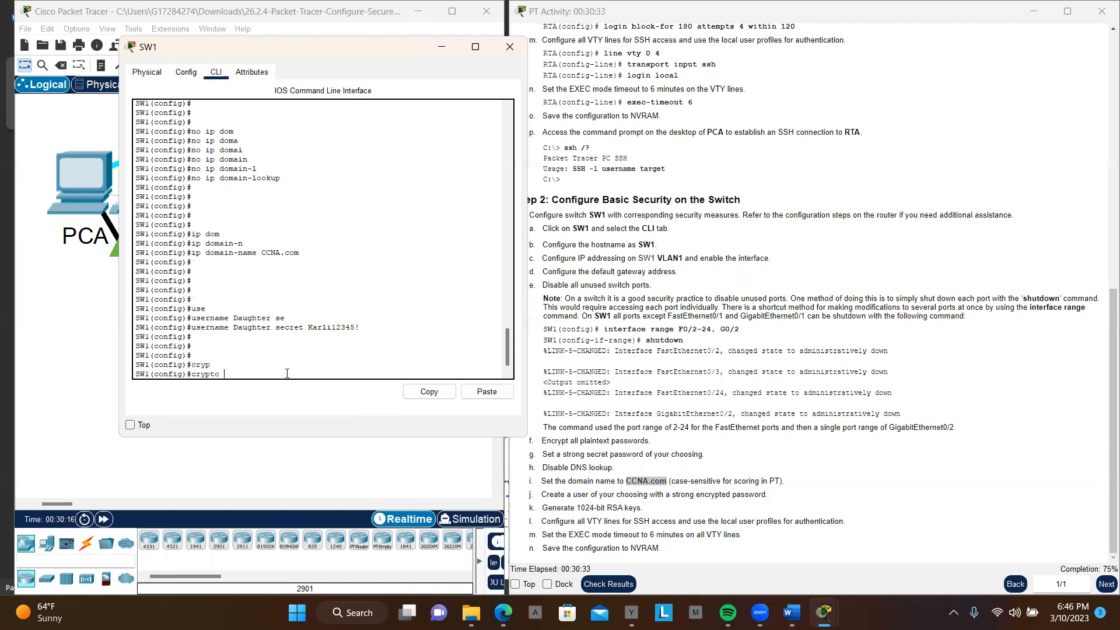
type("g")
type("ke")
key("Tab")
type("ge")
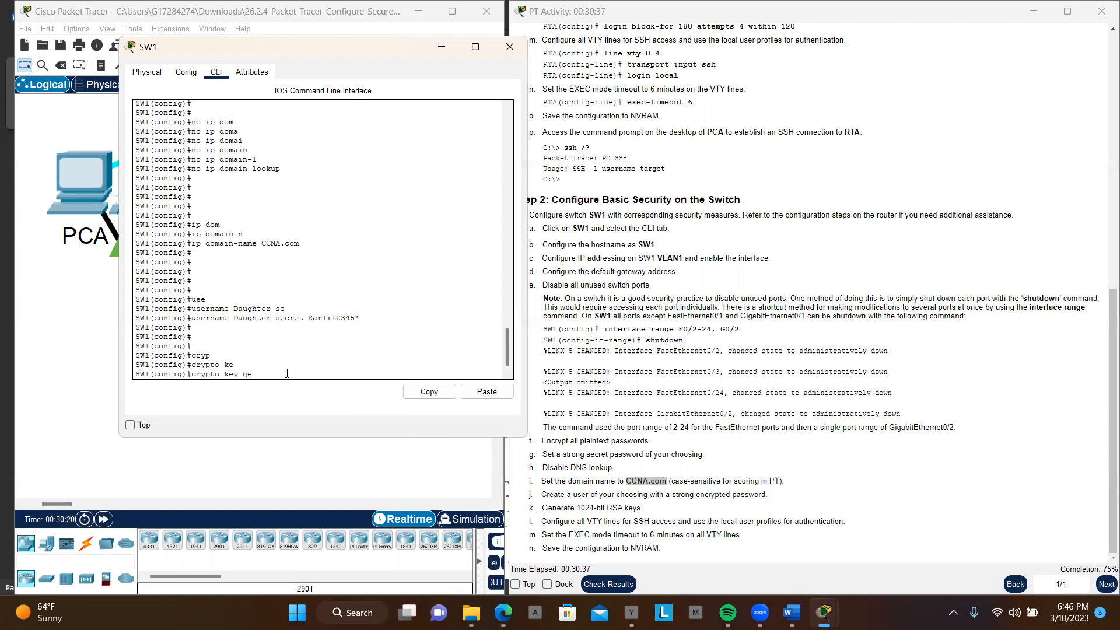
key("Tab")
type("r")
key("Tab")
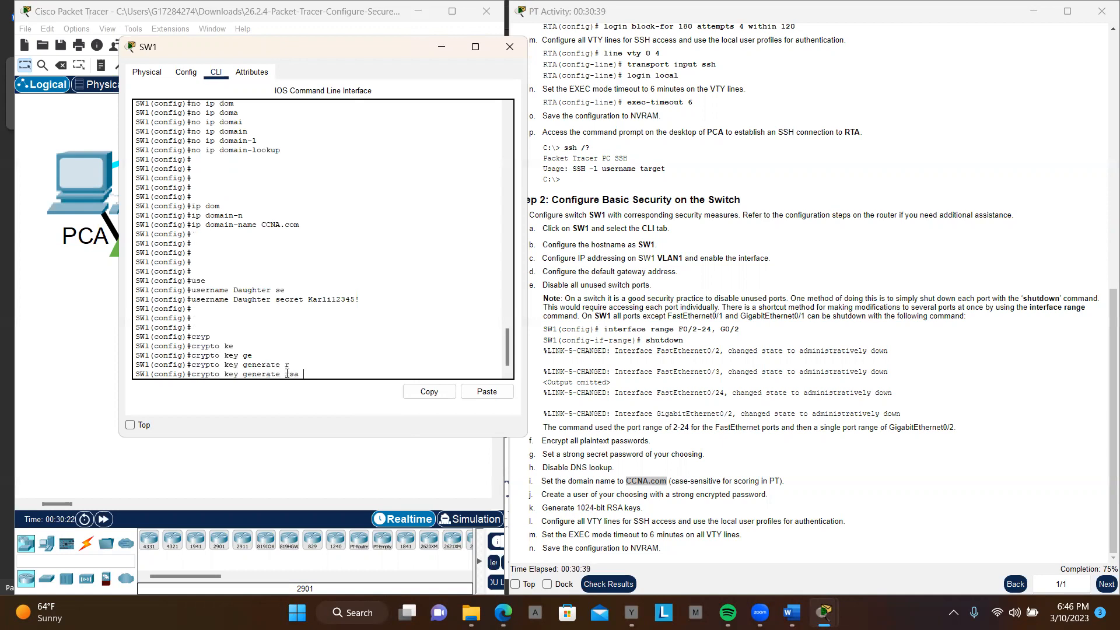
key("Return")
key("Return")
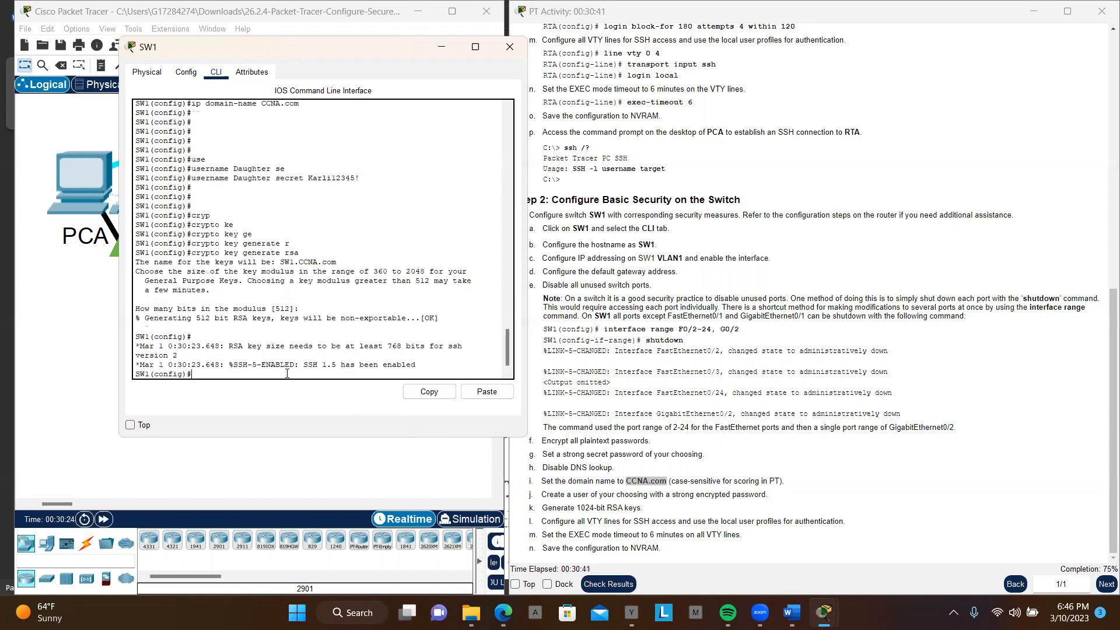
Step: Rerun crypto key generate rsa on SW1, replacing the existing RSA keys with a 1024-bit modulus
key("Up")
key("Return")
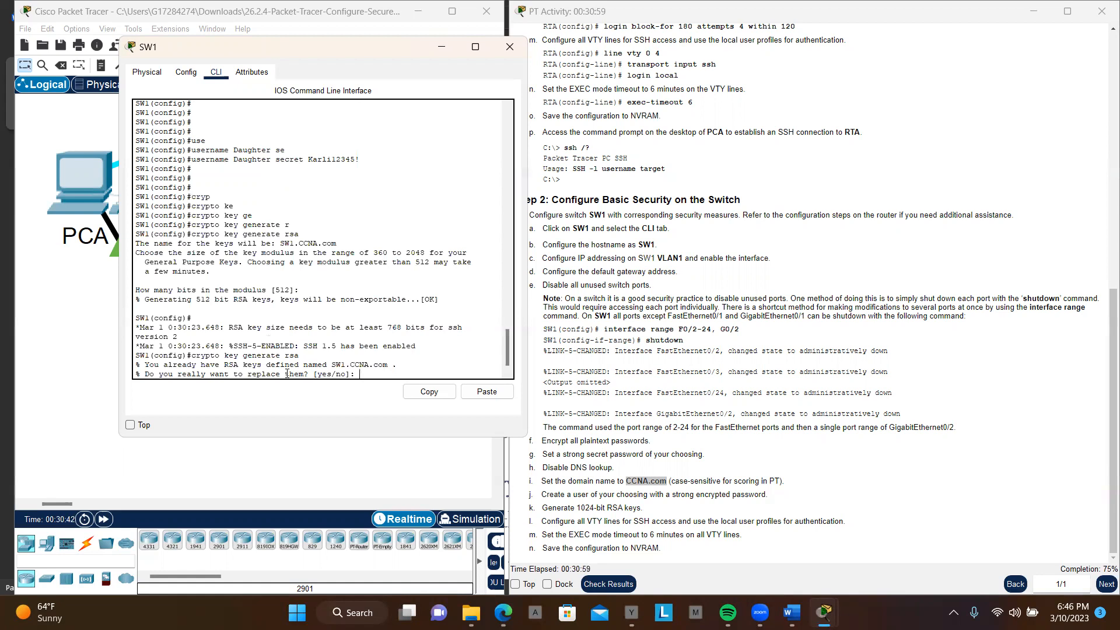
type("yes")
key("Return")
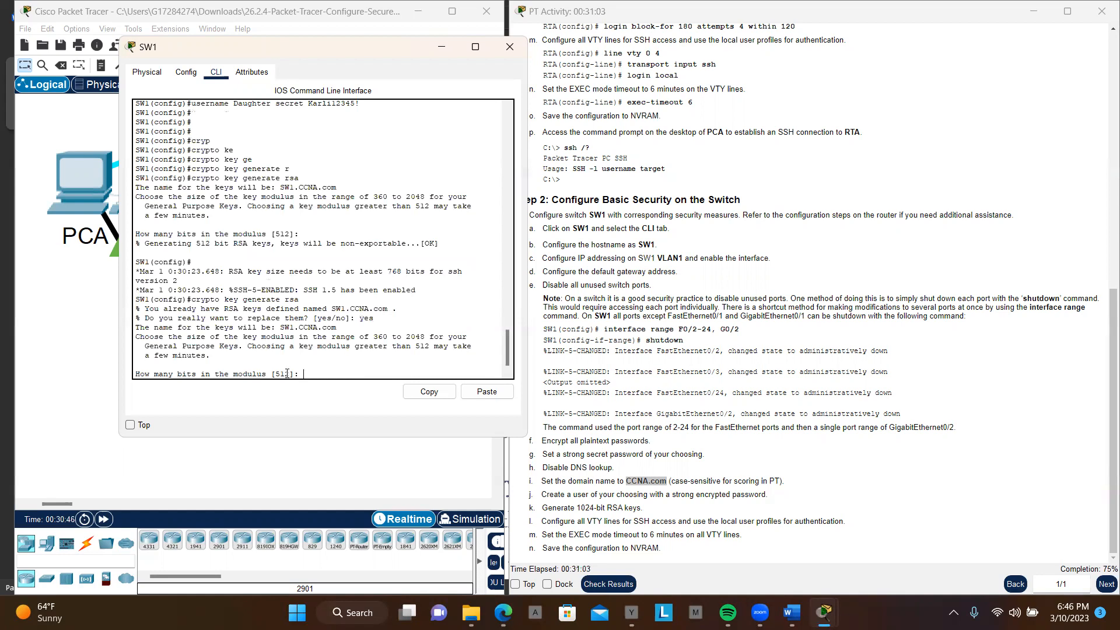
type("1024")
key("Return")
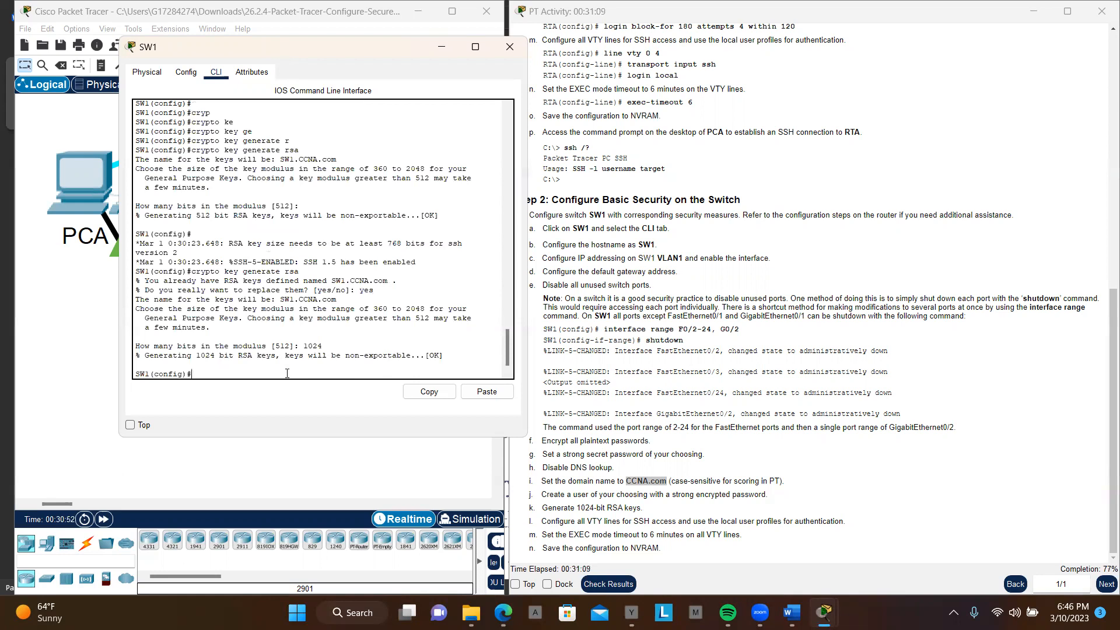
key("Return")
key("Return")
key("Return")
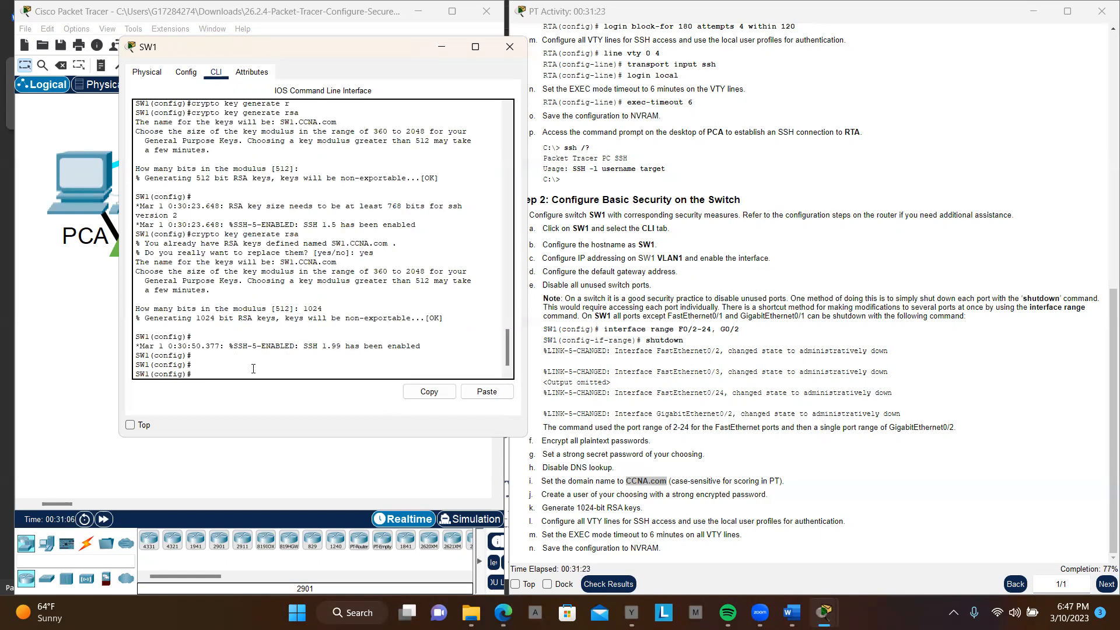
key("Return")
key("Return")
key("Return")
key("Return")
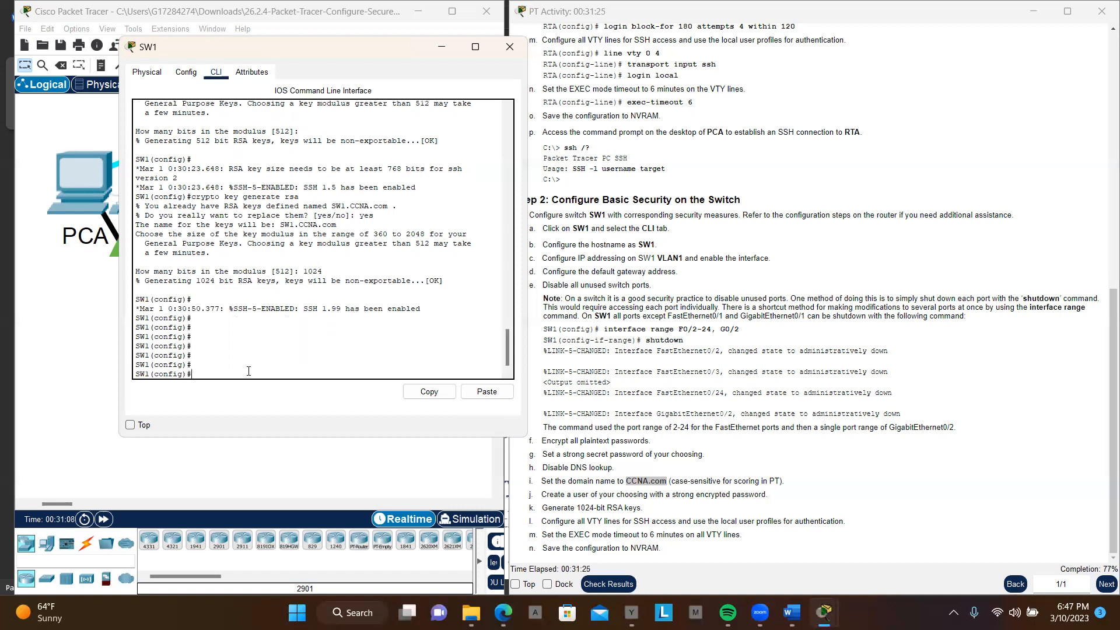
Step: Restrict SW1's VTY lines 0 to 15 to SSH access with transport input ssh
type("lin")
key("Tab")
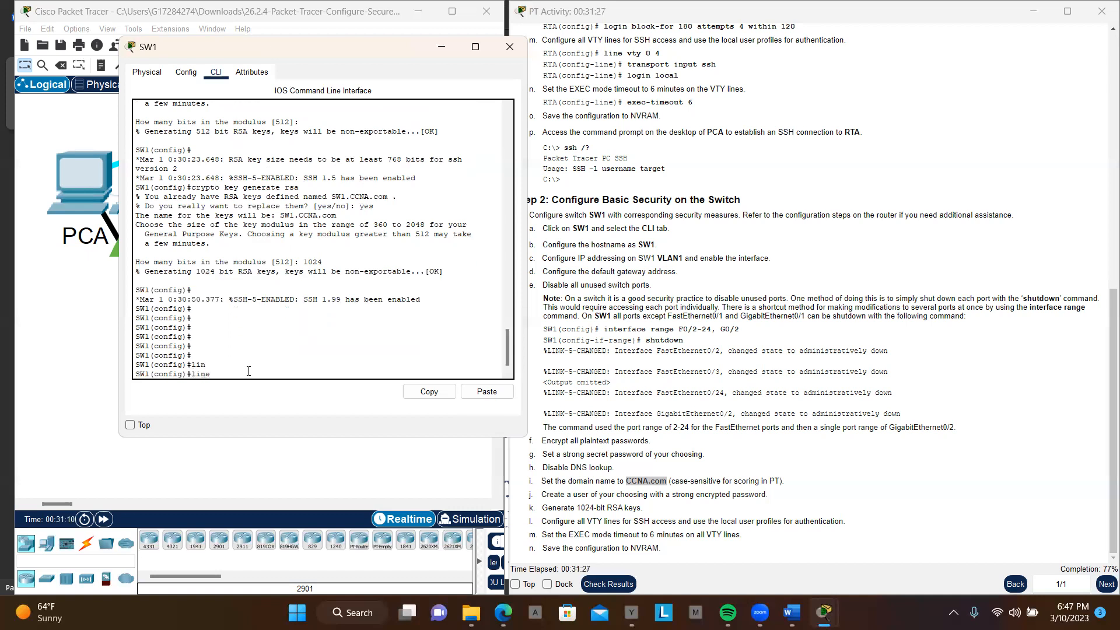
type("v")
key("Tab")
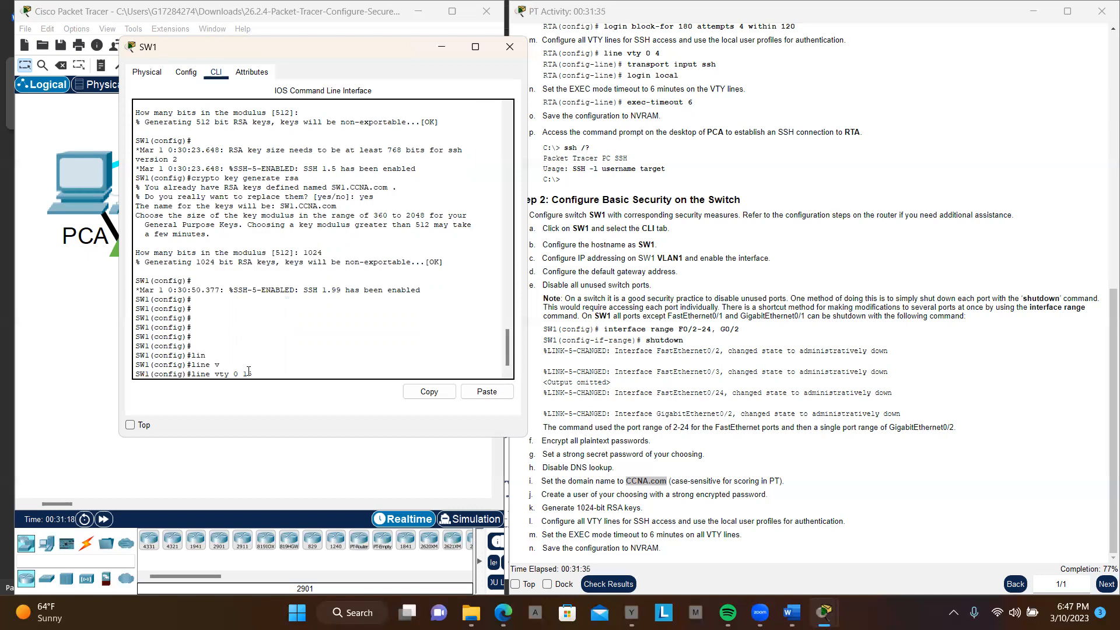
type("0 15")
key("Return")
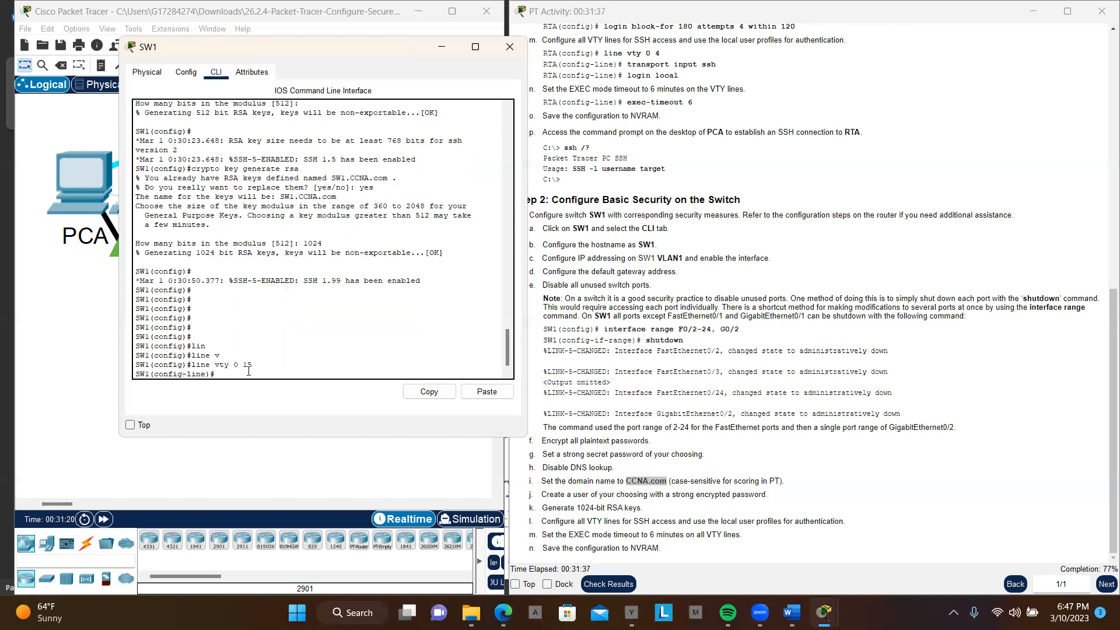
key("Return")
key("Return")
key("Return")
key("Return")
key("Return")
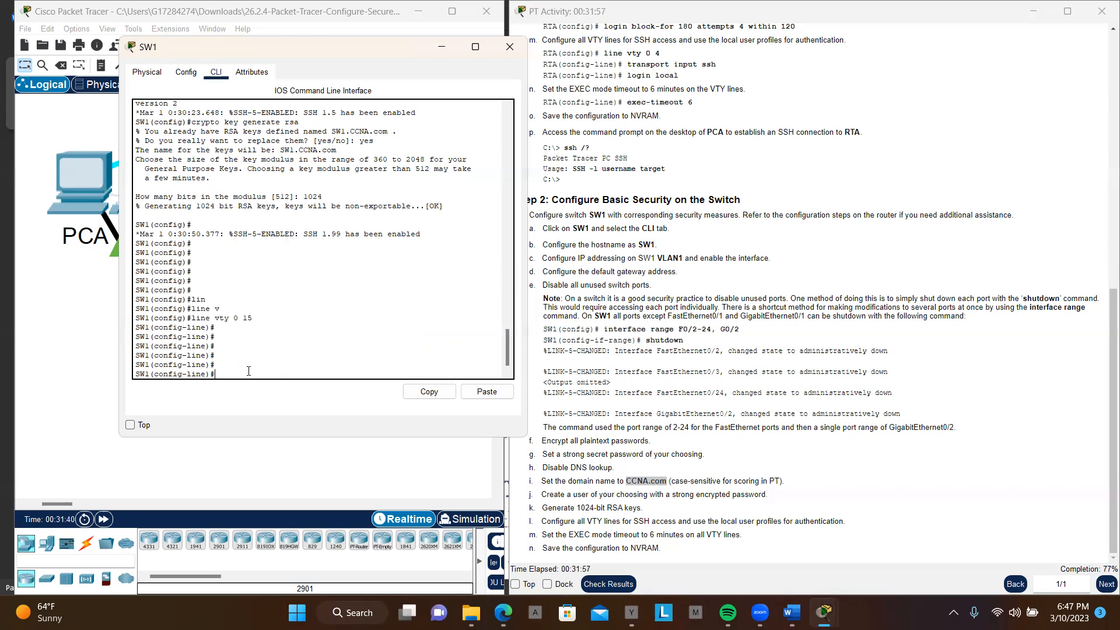
type("tra")
key("Tab")
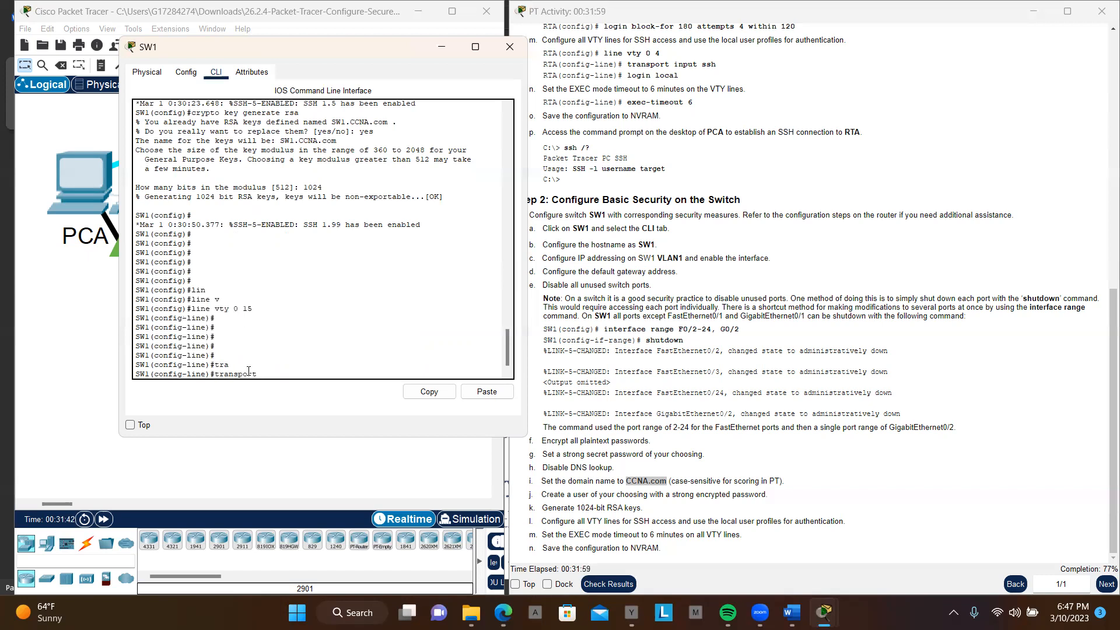
type("in")
key("Tab")
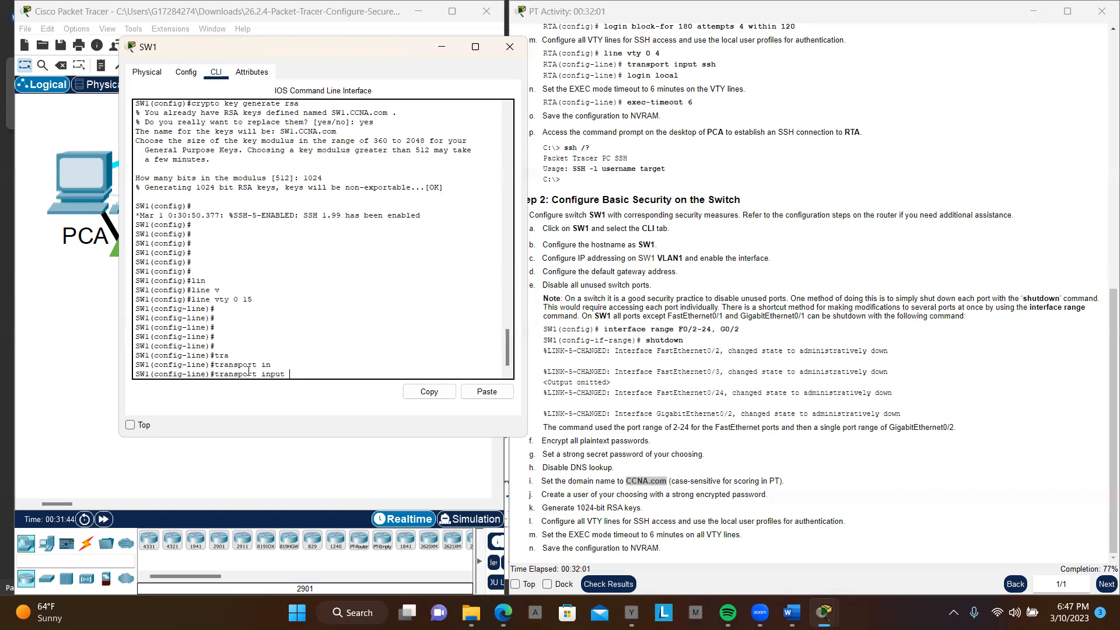
type("ss")
key("Tab")
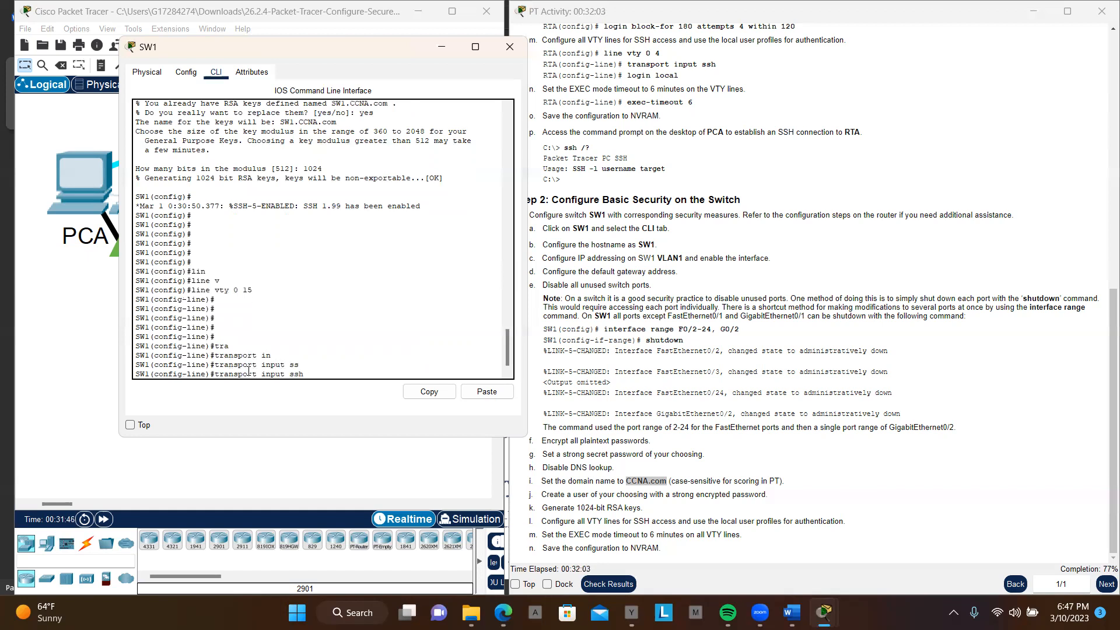
key("Return")
key("Return")
key("Return")
key("Return")
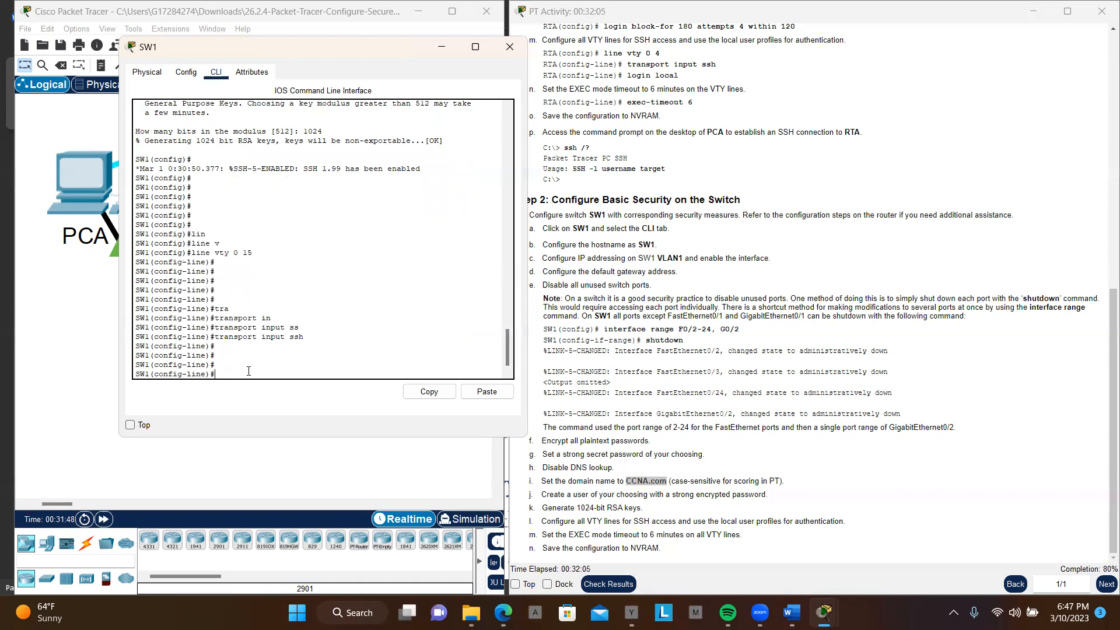
Step: Make SW1's VTY lines authenticate against the local user profiles with login local
type("log")
key("Tab")
type("in")
key("Tab")
type("lo")
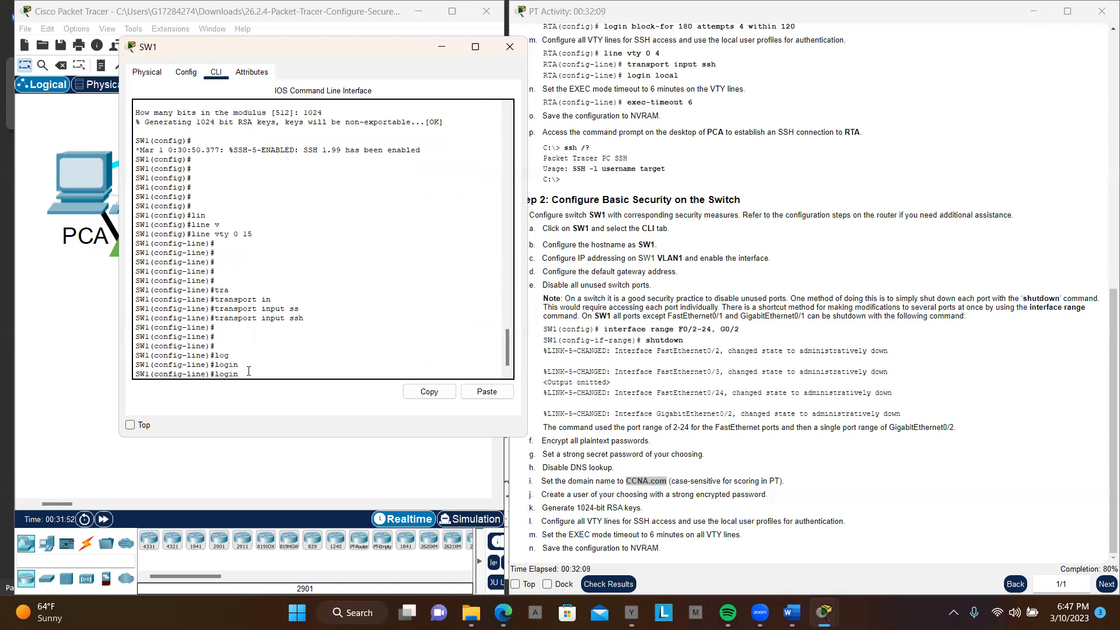
key("Tab")
key("Return")
key("Return")
key("Return")
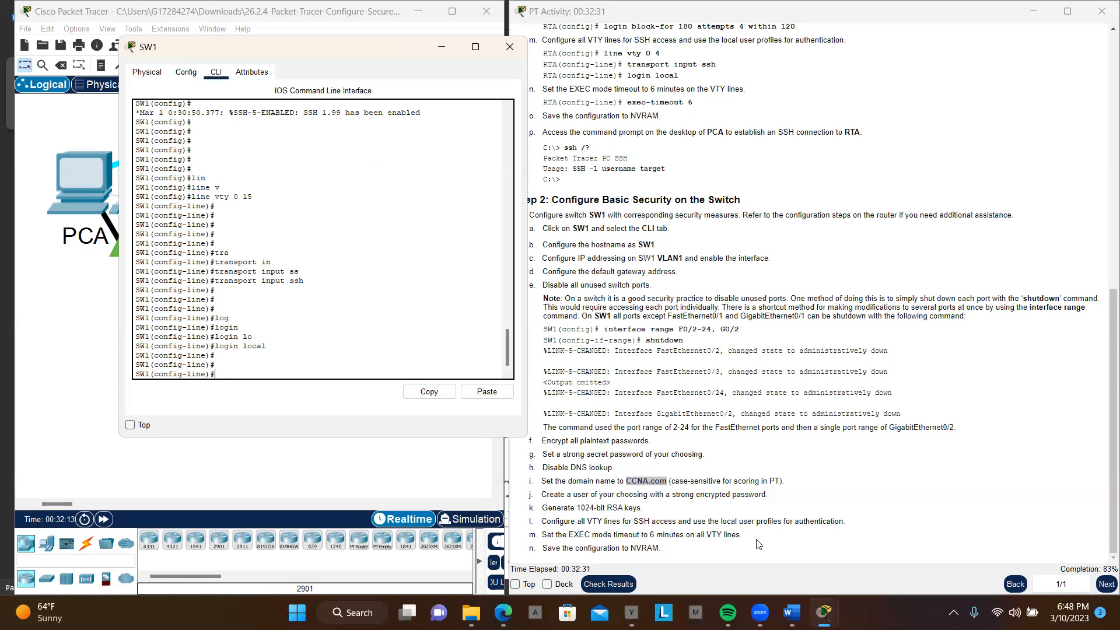
Step: Set the EXEC timeout on SW1's VTY lines to 6 minutes with exec-timeout 6
type("?")
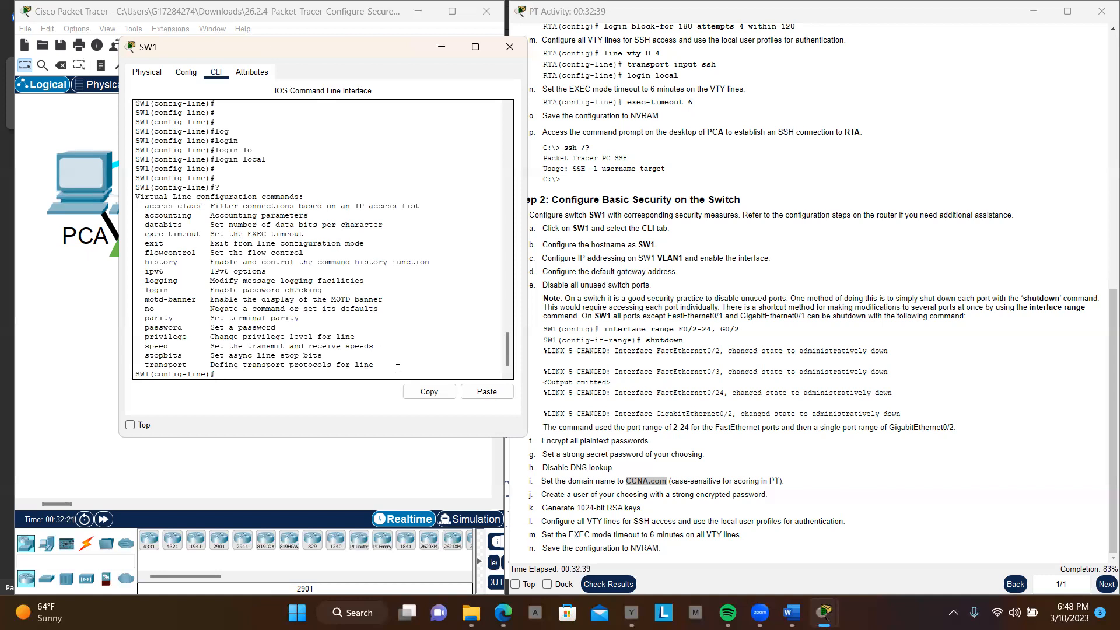
key("Return")
key("Return")
key("Return")
key("Return")
type("ex")
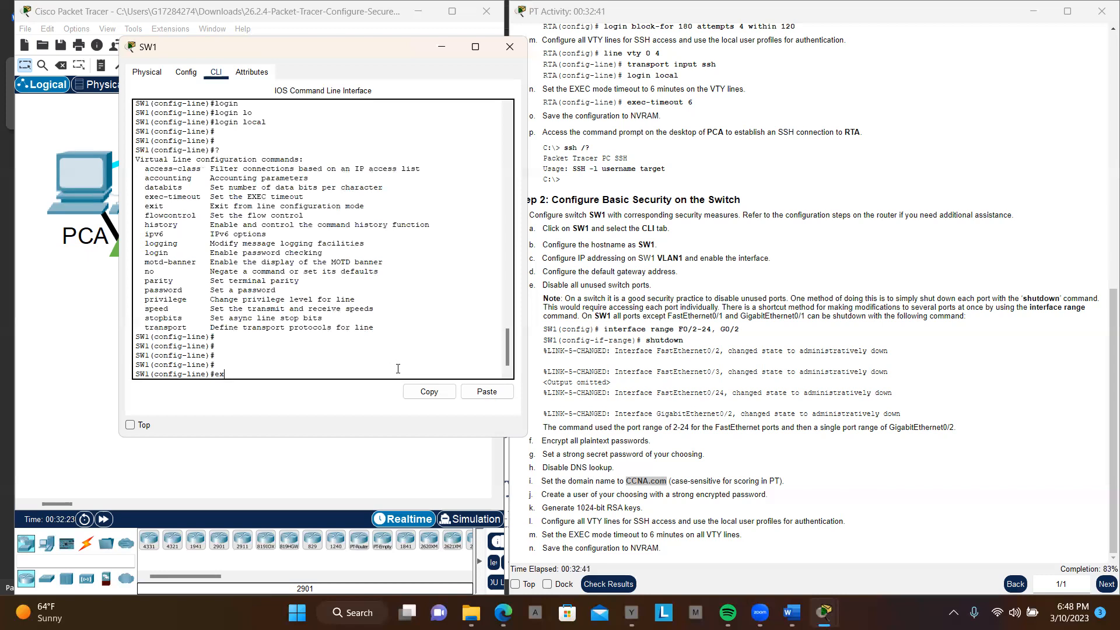
key("Tab")
type("e")
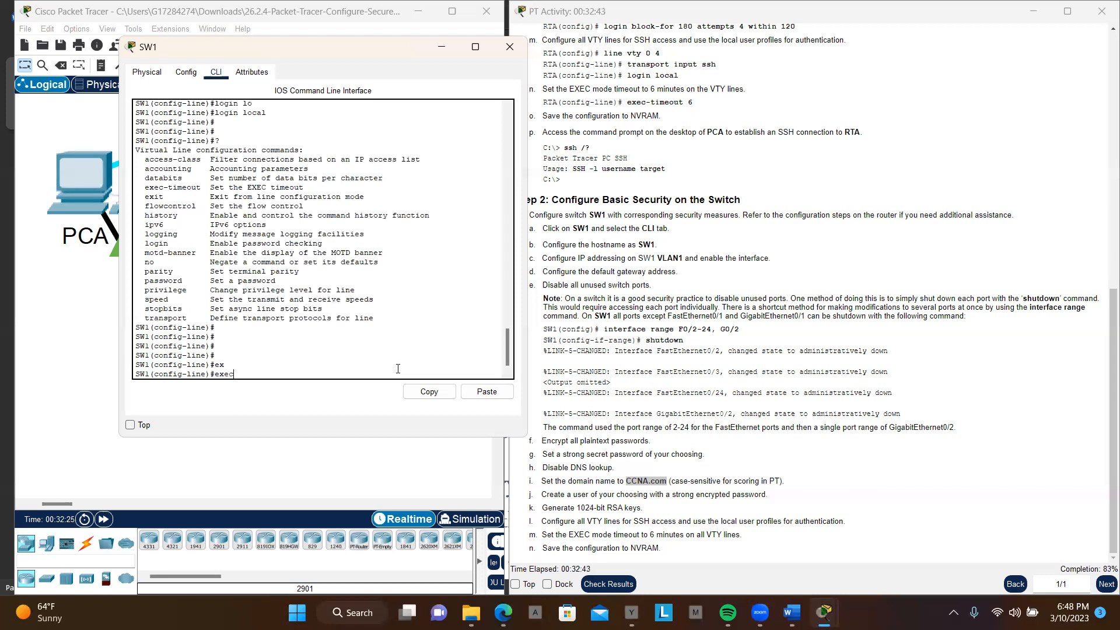
type("c")
key("Tab")
type("6")
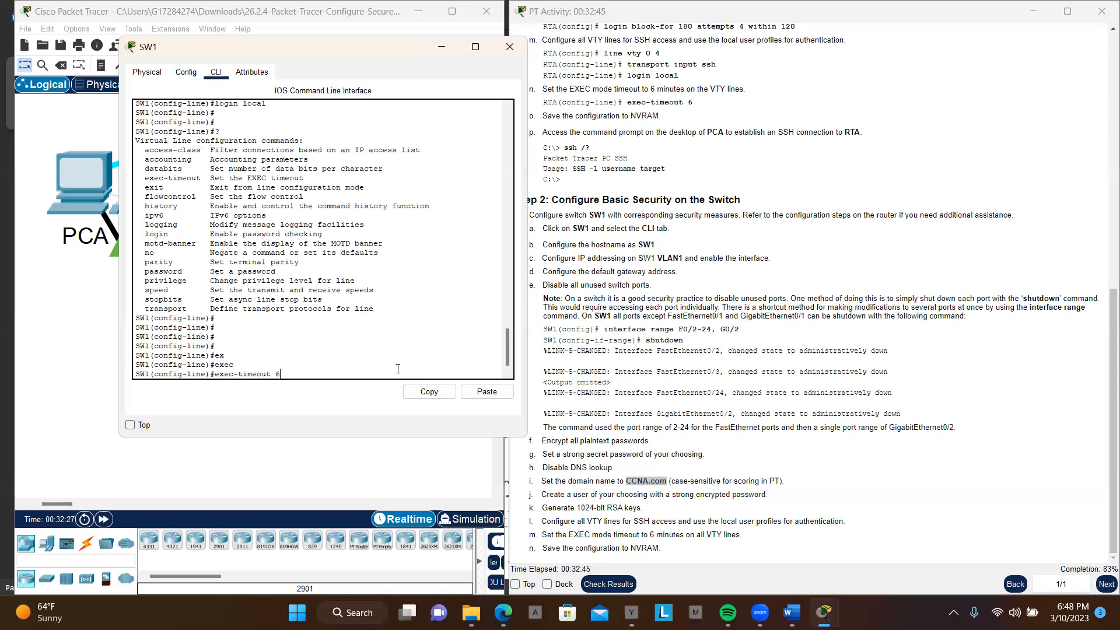
key("Return")
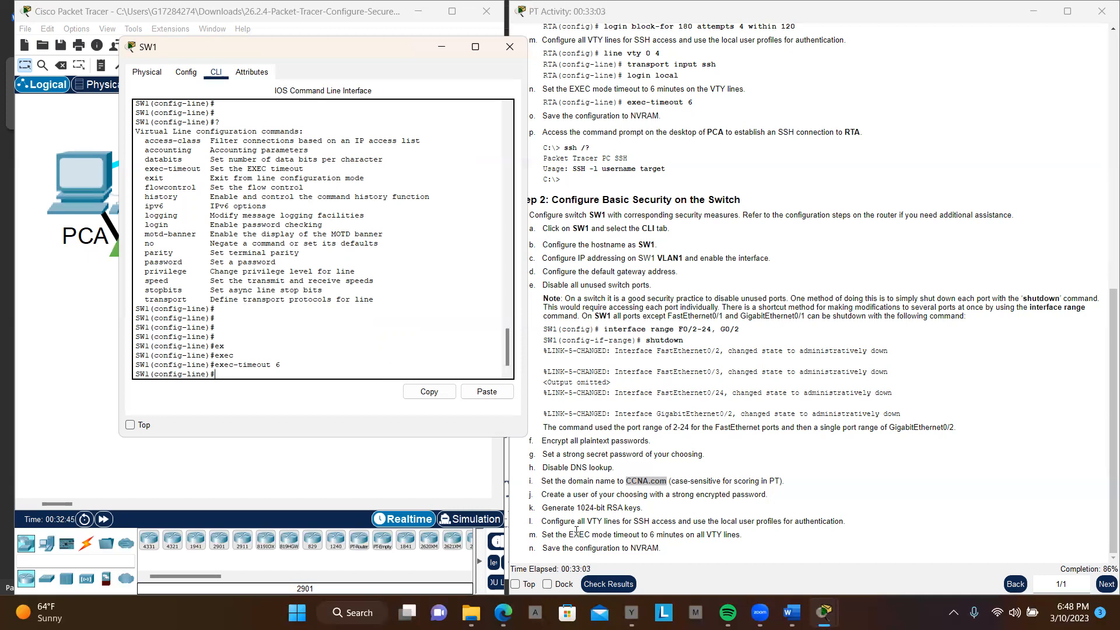
Step: End configuration mode on SW1 and save the configuration to NVRAM with copy running-config startup-config
left_click_drag(541, 548, 662, 553)
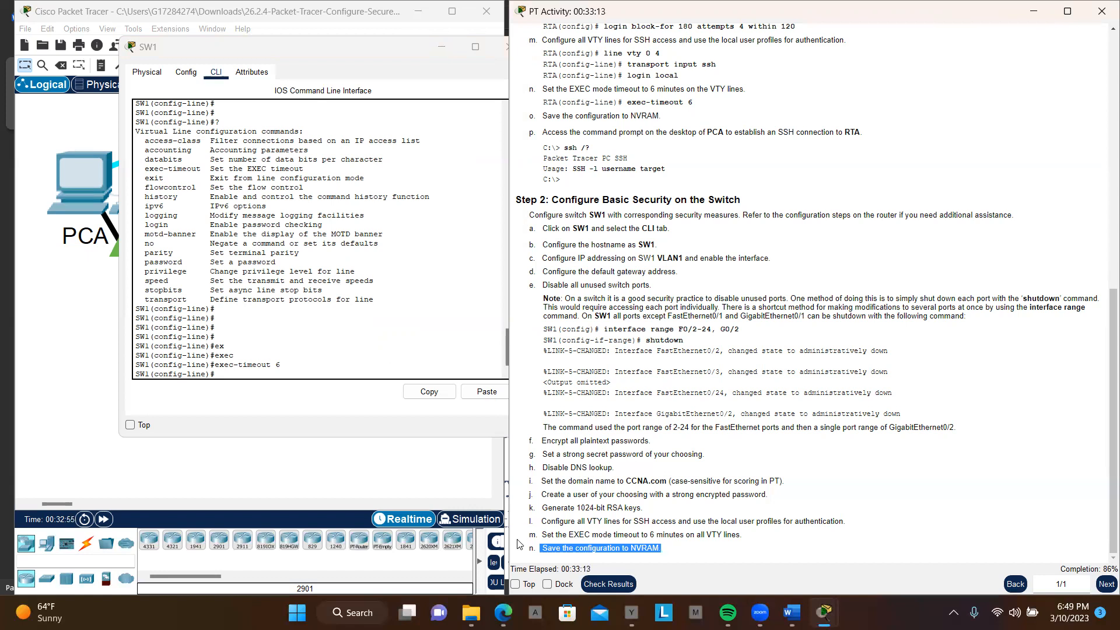
left_click(386, 371)
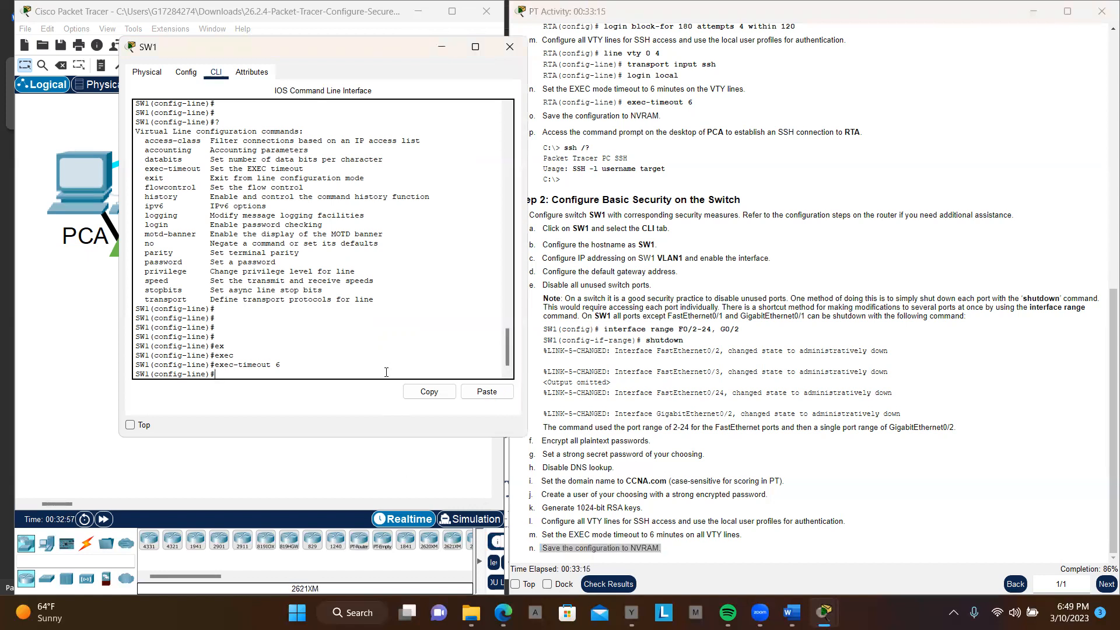
type("end")
key("Return")
key("Return")
key("Return")
key("Return")
key("Return")
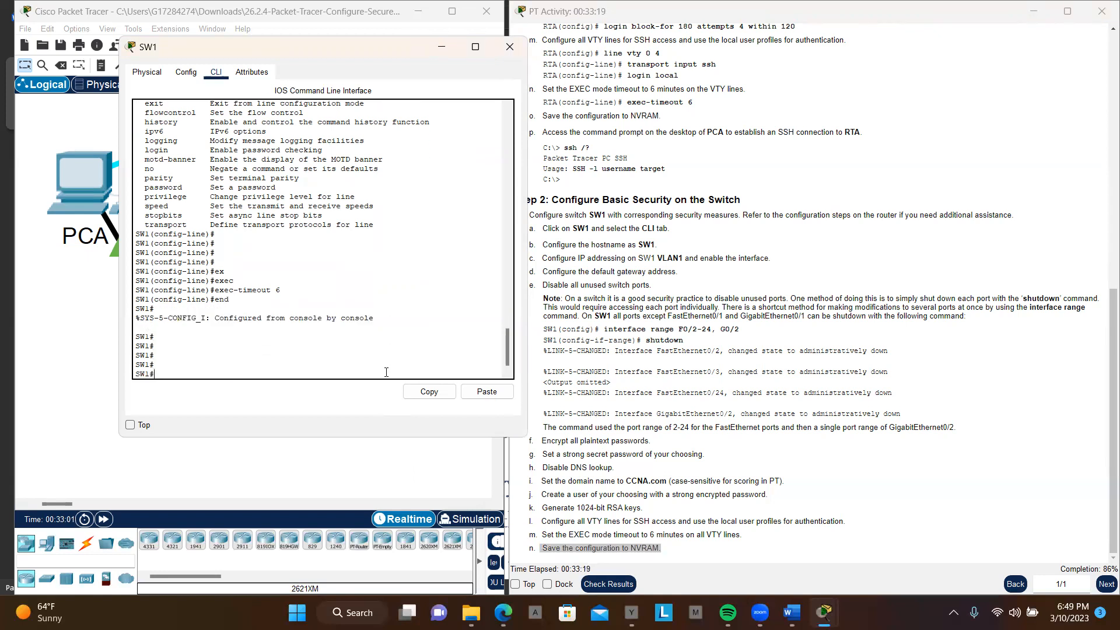
type("cop")
key("Tab")
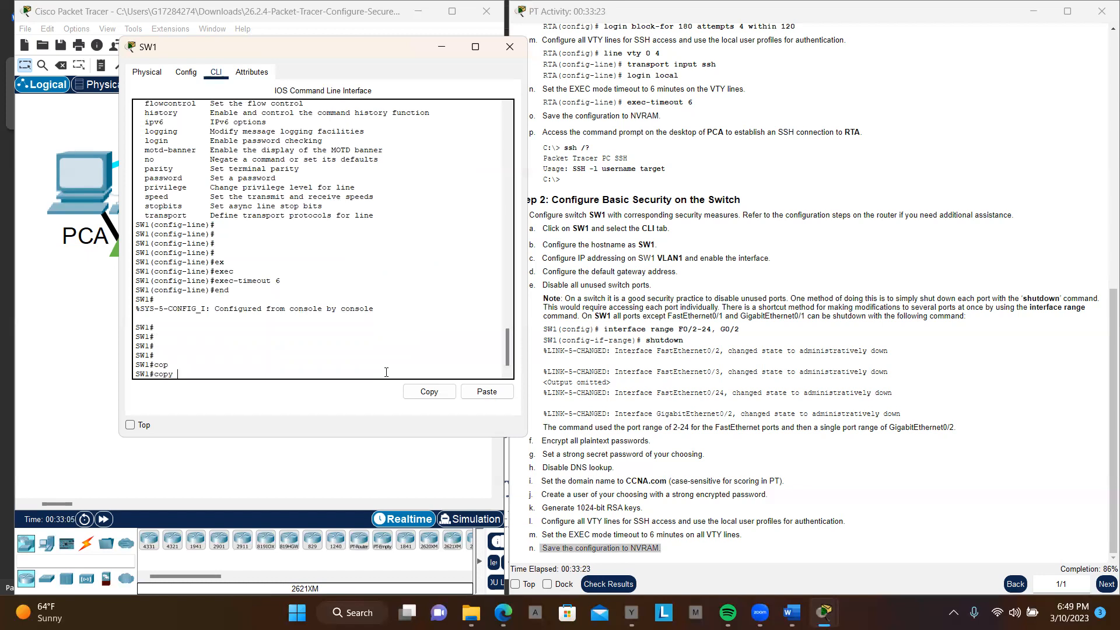
type("ru")
key("Tab")
type("st")
key("Tab")
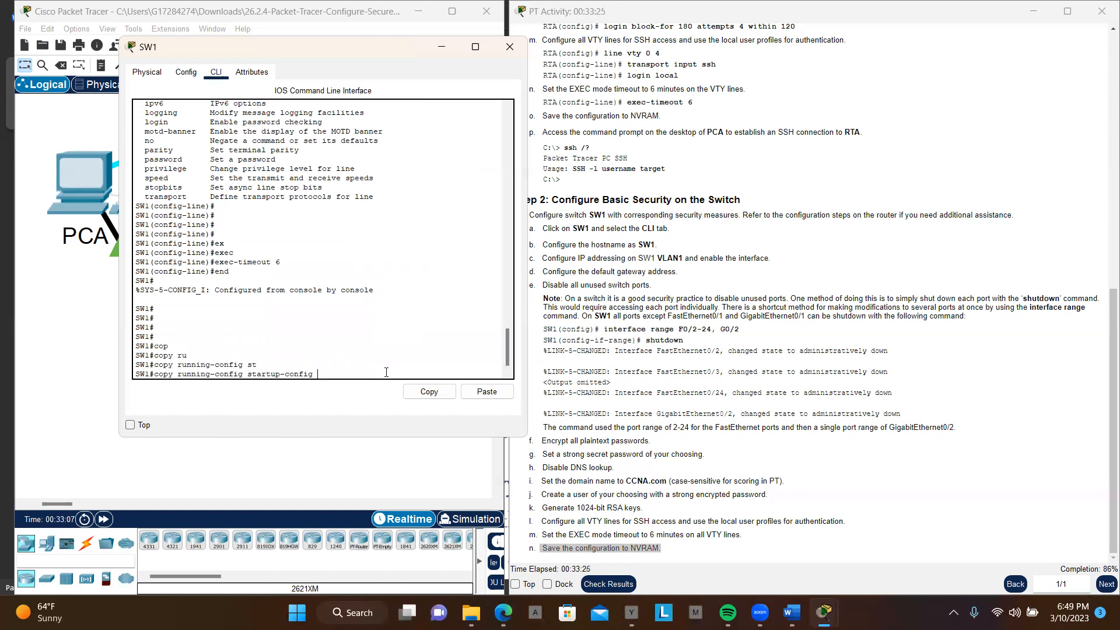
key("Return")
key("Return")
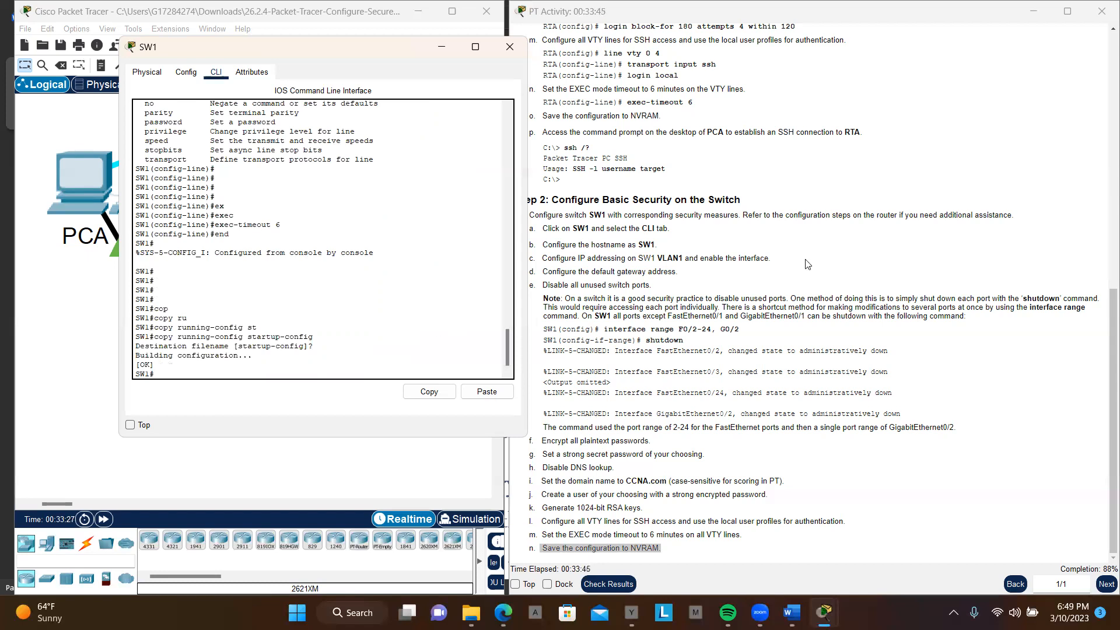
Step: Bring up PCA's command prompt and get a fresh prompt line below the closed RTA session
scroll(808, 265, "up", 9)
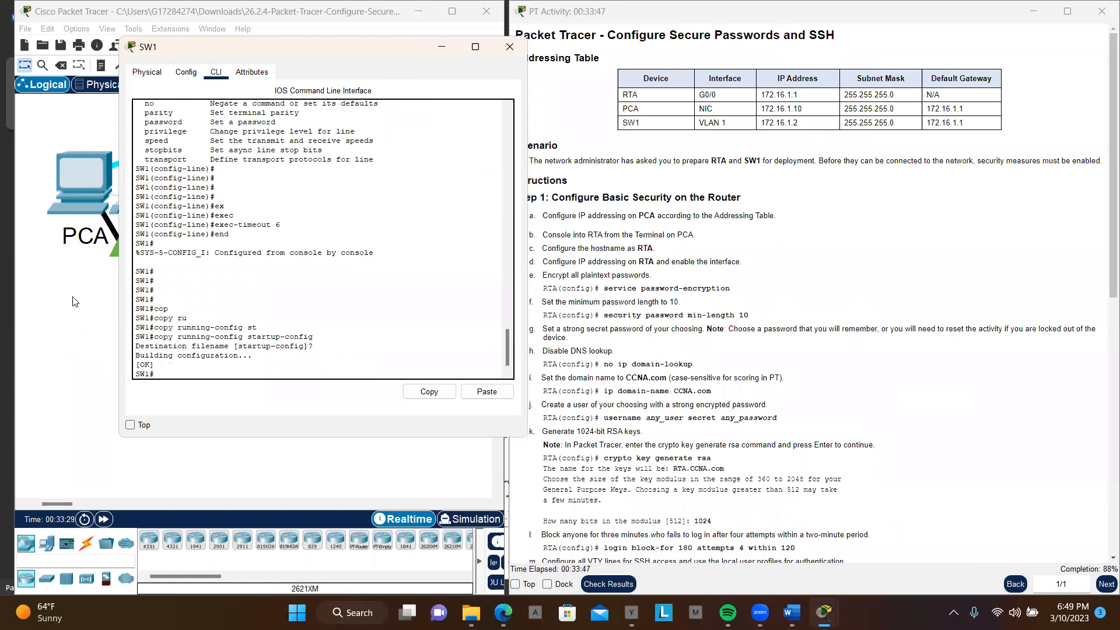
left_click(88, 185)
left_click(88, 185)
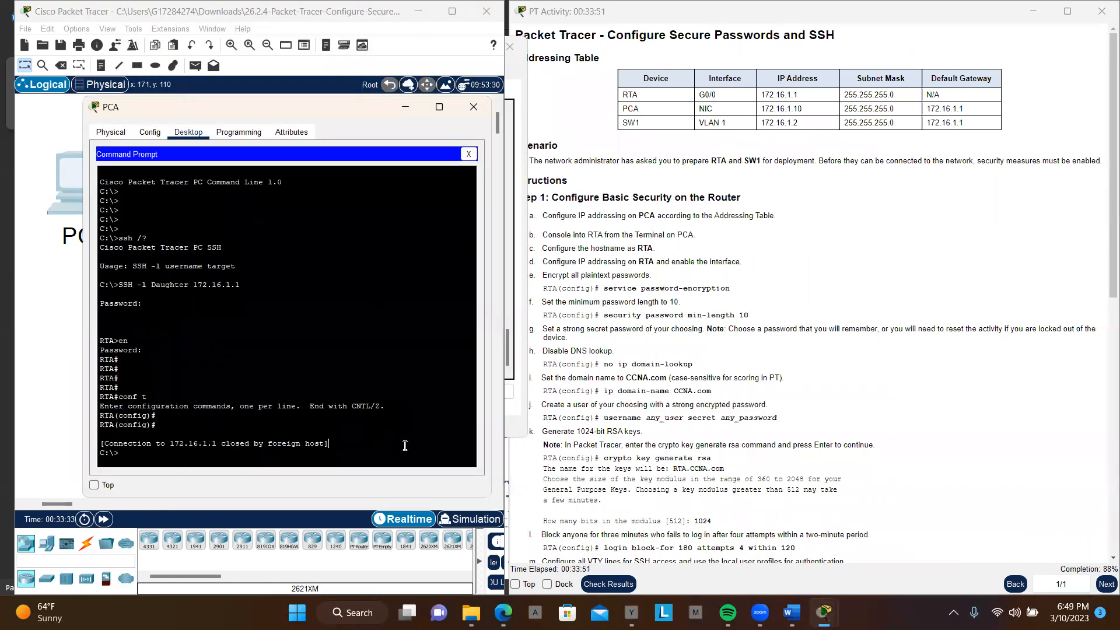
key("Return")
key("Return")
key("Return")
key("Return")
key("Return")
key("Return")
key("Return")
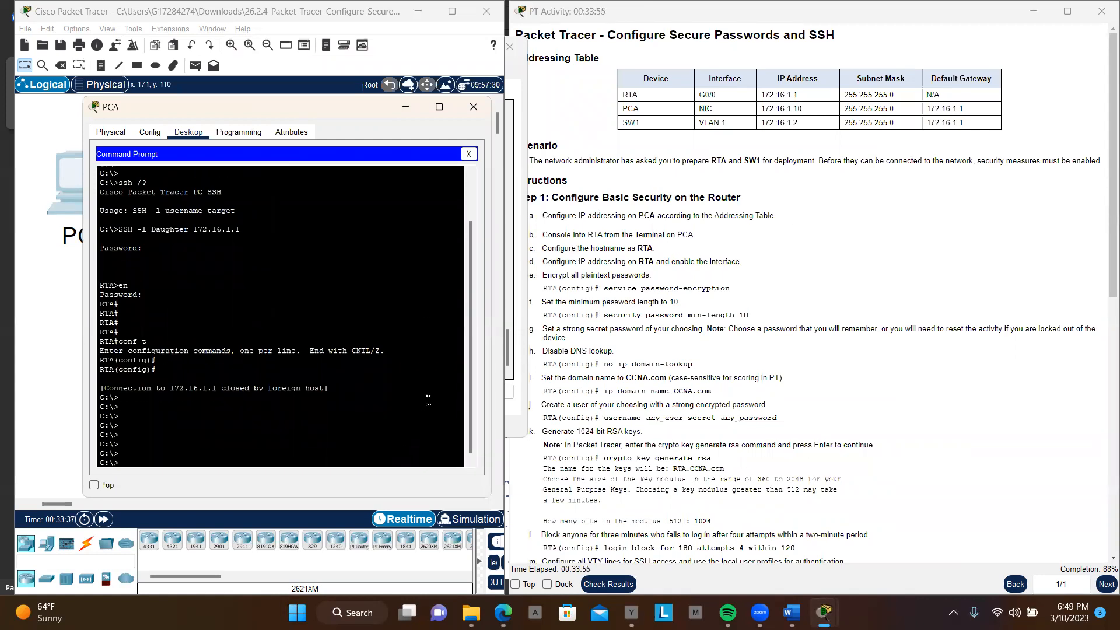
Step: Connect from PCA to SW1 with SSH -l Daughter 172.16.1.2 and log in with the user's password
key("Up")
key("BackSpace")
key("BackSpace")
key("BackSpace")
key("BackSpace")
key("BackSpace")
key("BackSpace")
key("BackSpace")
key("BackSpace")
key("BackSpace")
key("BackSpace")
left_click_drag(803, 125, 762, 122)
key("ctrl+c")
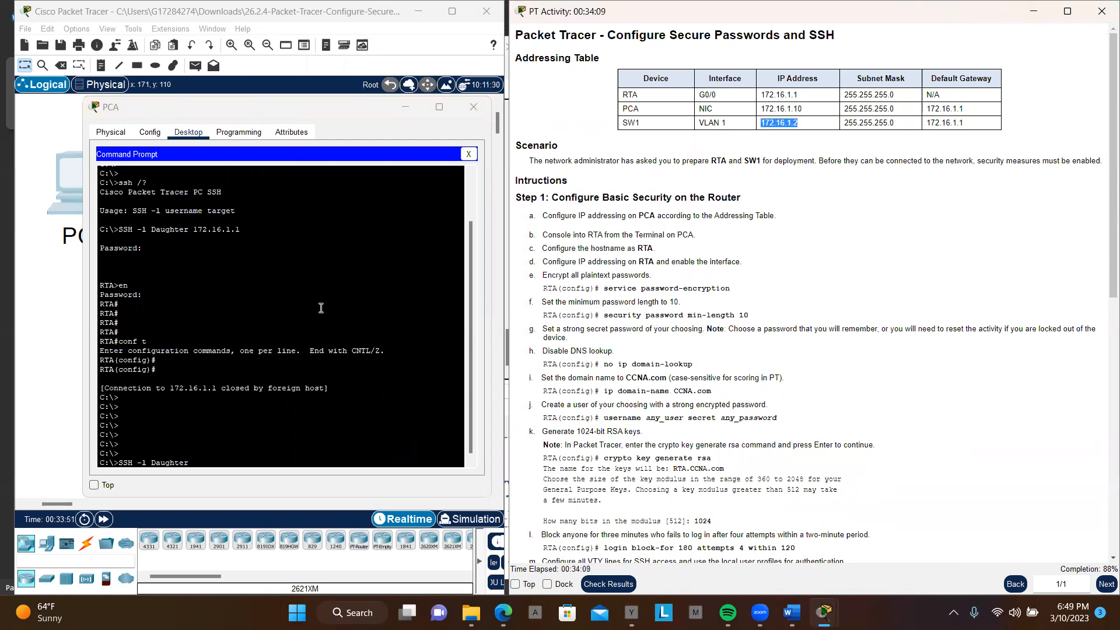
left_click(255, 458)
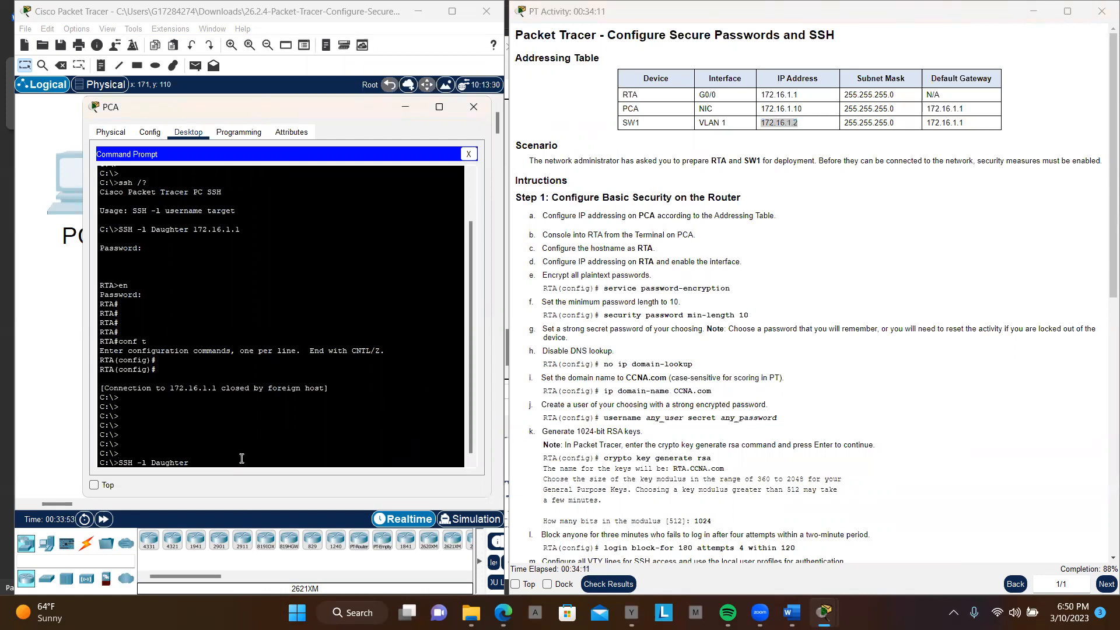
right_click(242, 459)
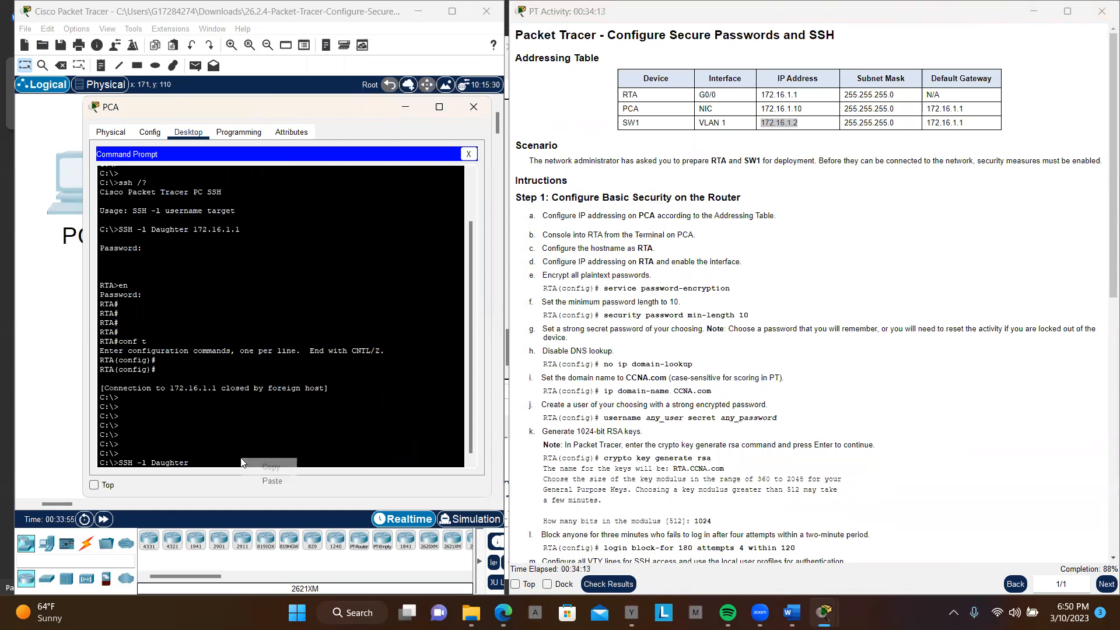
left_click(267, 480)
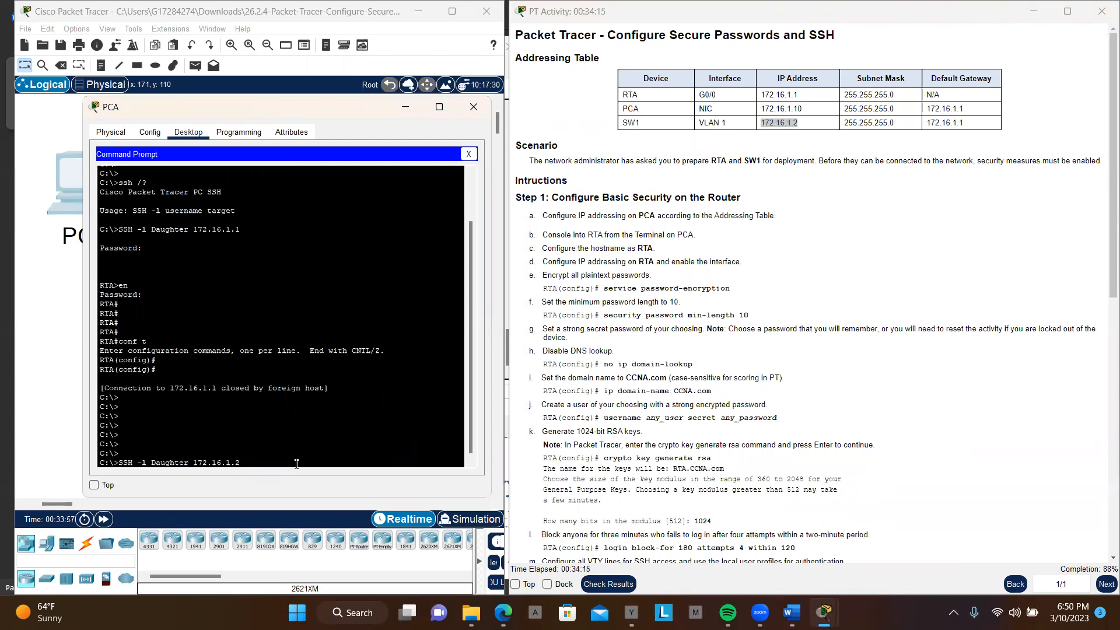
key("Return")
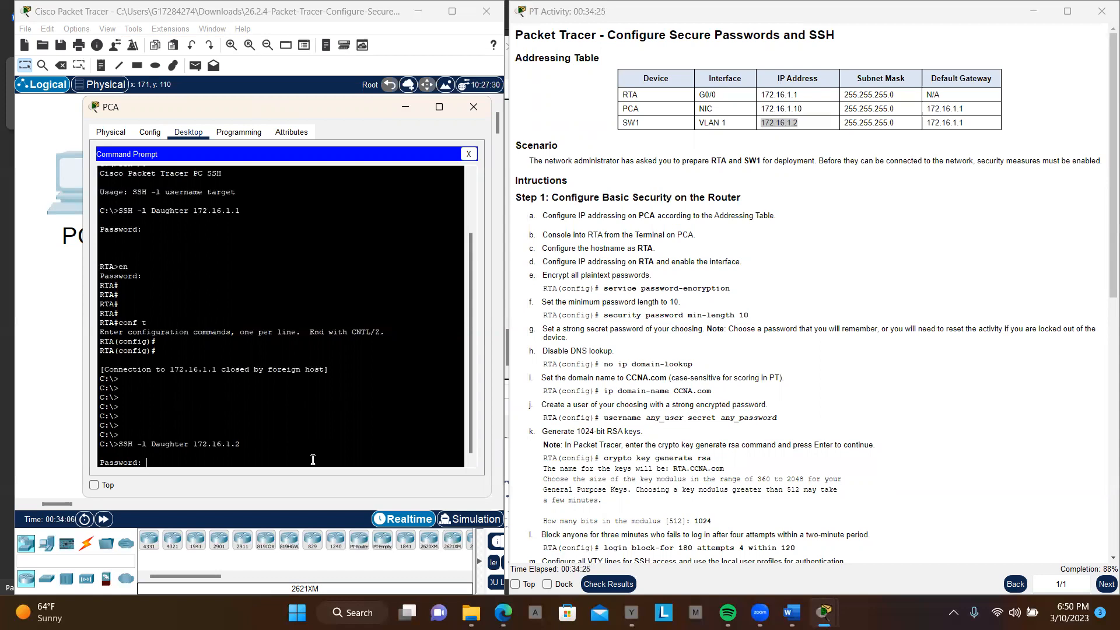
key("Return")
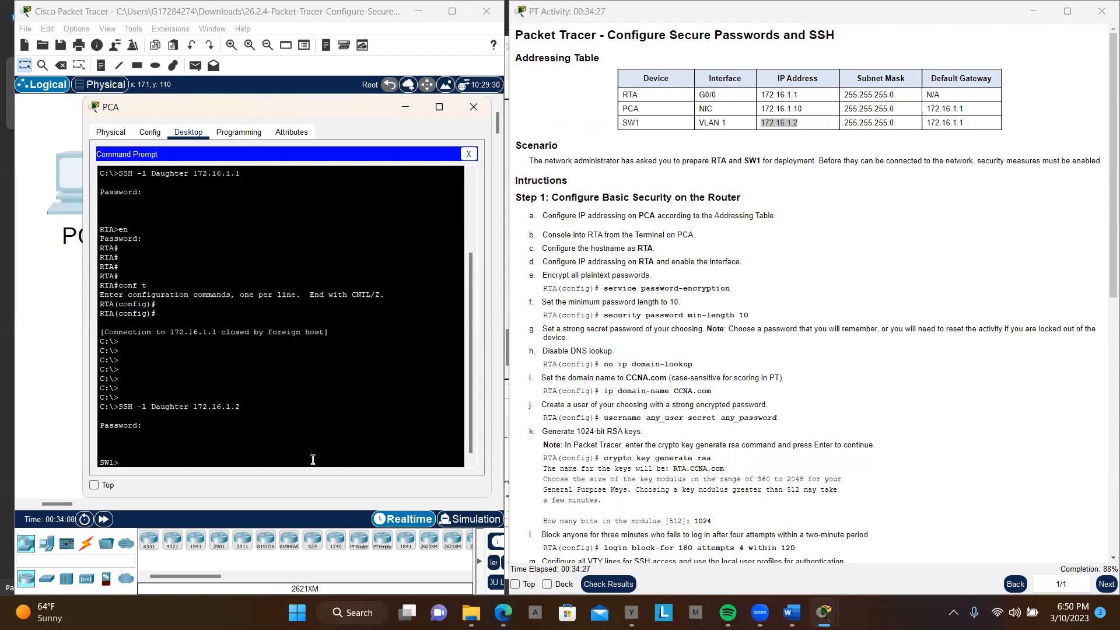
Step: Enter privileged EXEC mode on SW1 over the SSH session, supplying the enable secret password
type("en")
key("Return")
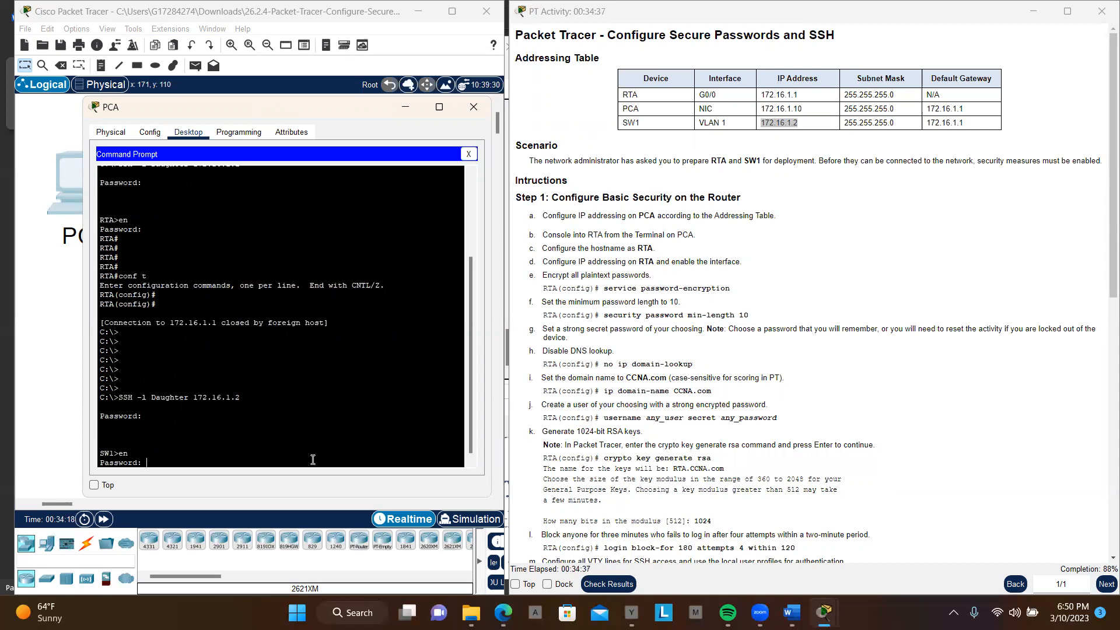
key("Return")
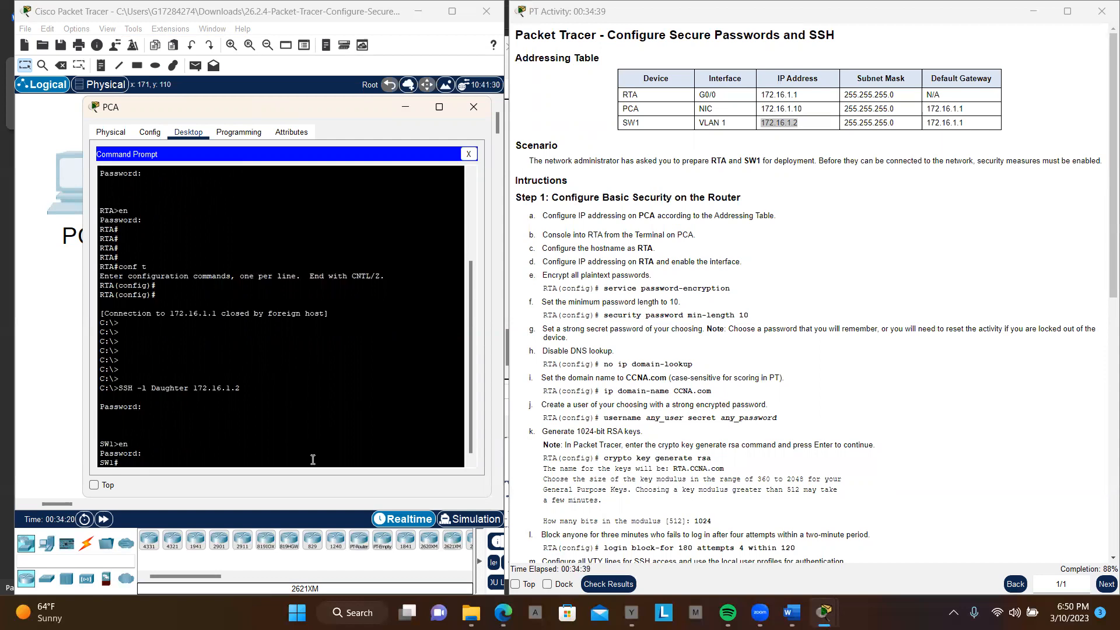
key("Return")
key("Return")
key("Return")
key("Return")
type("en")
key("Return")
key("Return")
key("Return")
key("Return")
key("Return")
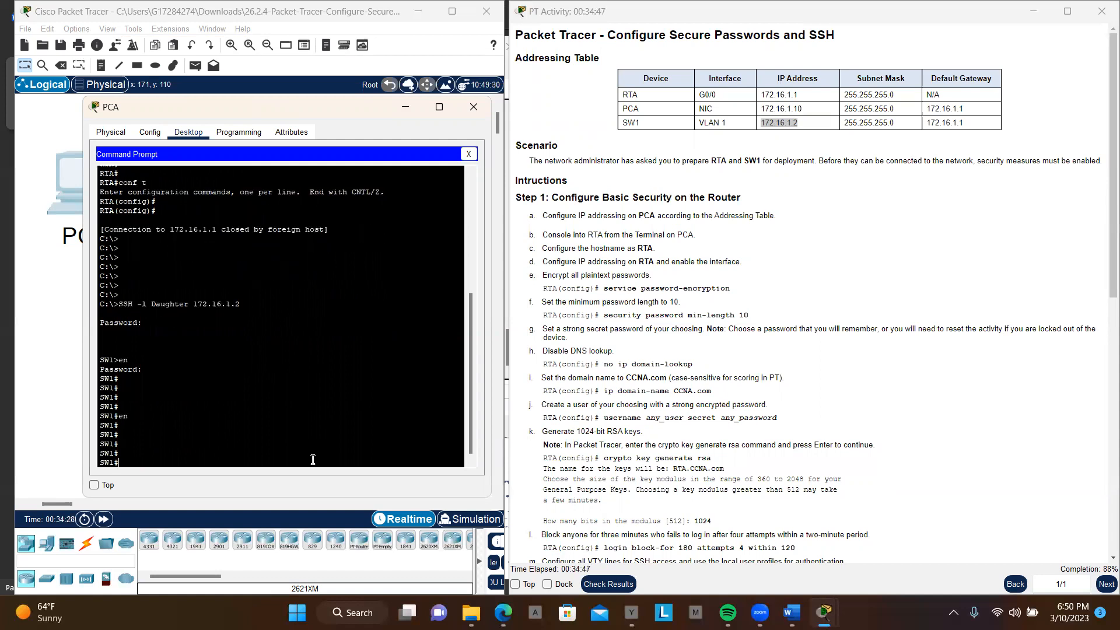
Step: Display the full summary of SW1's interfaces over SSH with sh ip int br
type("sh ip int br")
key("Return")
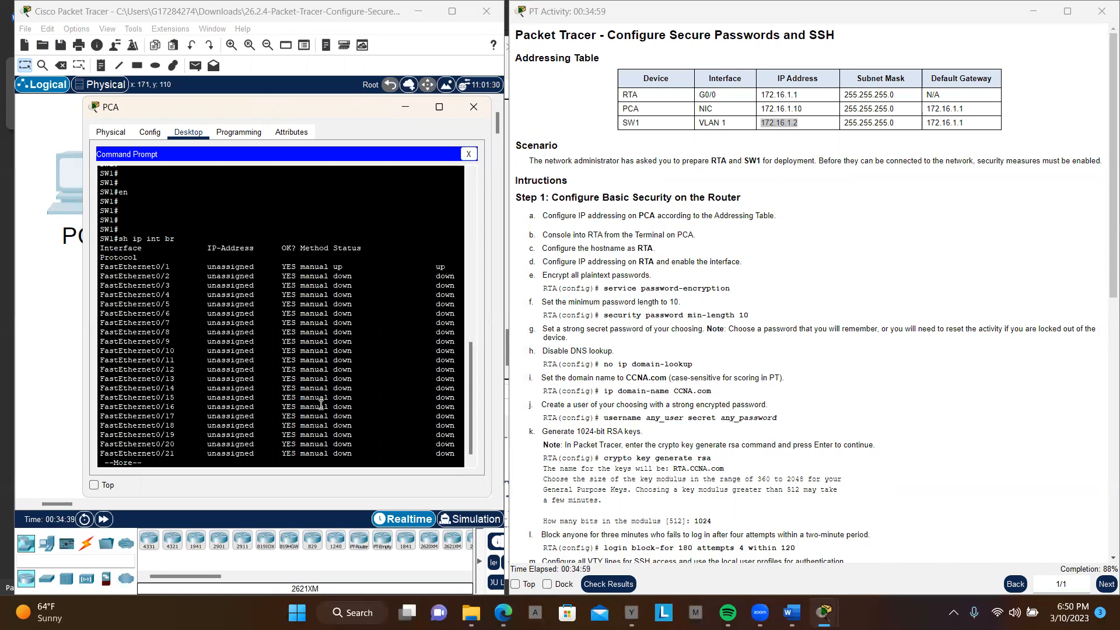
key("space")
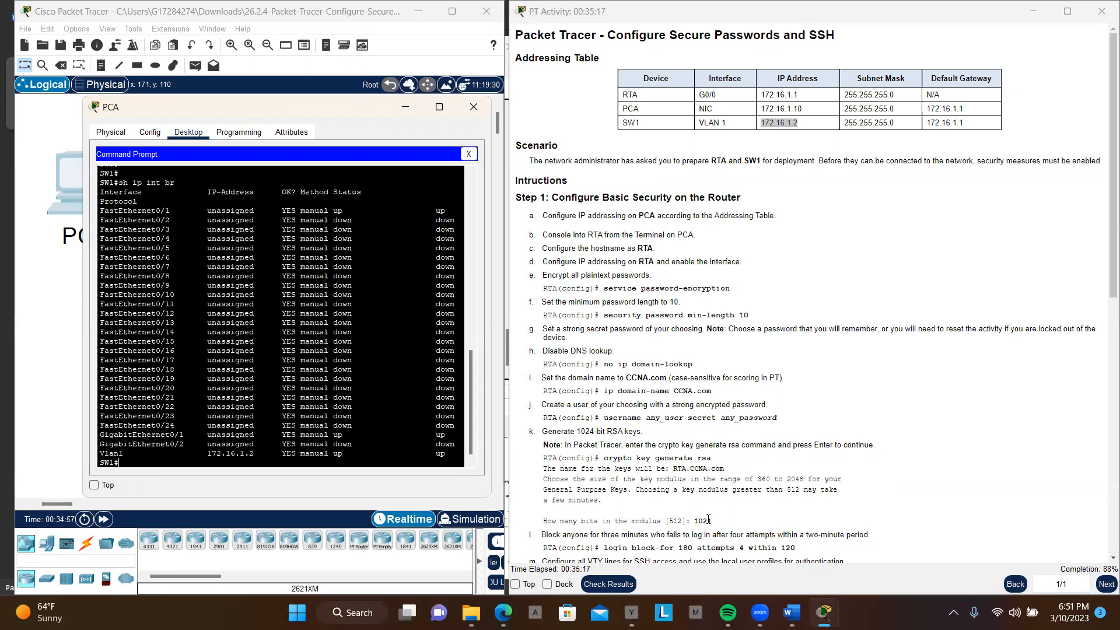
Step: Switch to Document4 in Word and read through the Symmetrical Encryption section of the SSH notes
mouse_move(823, 613)
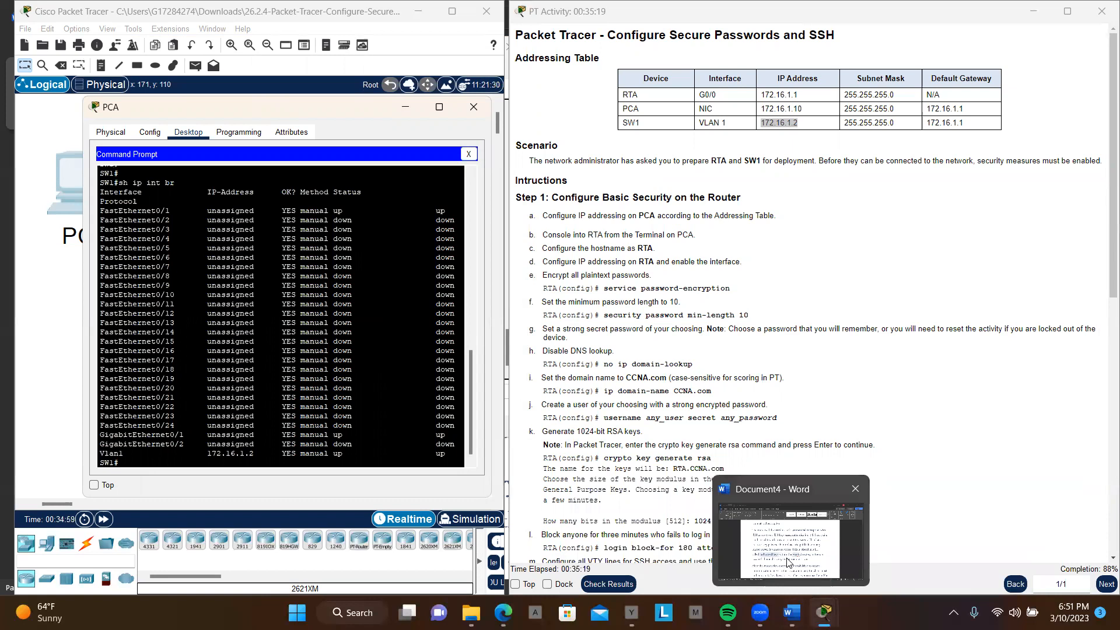
left_click(788, 554)
scroll(664, 406, "up", 15)
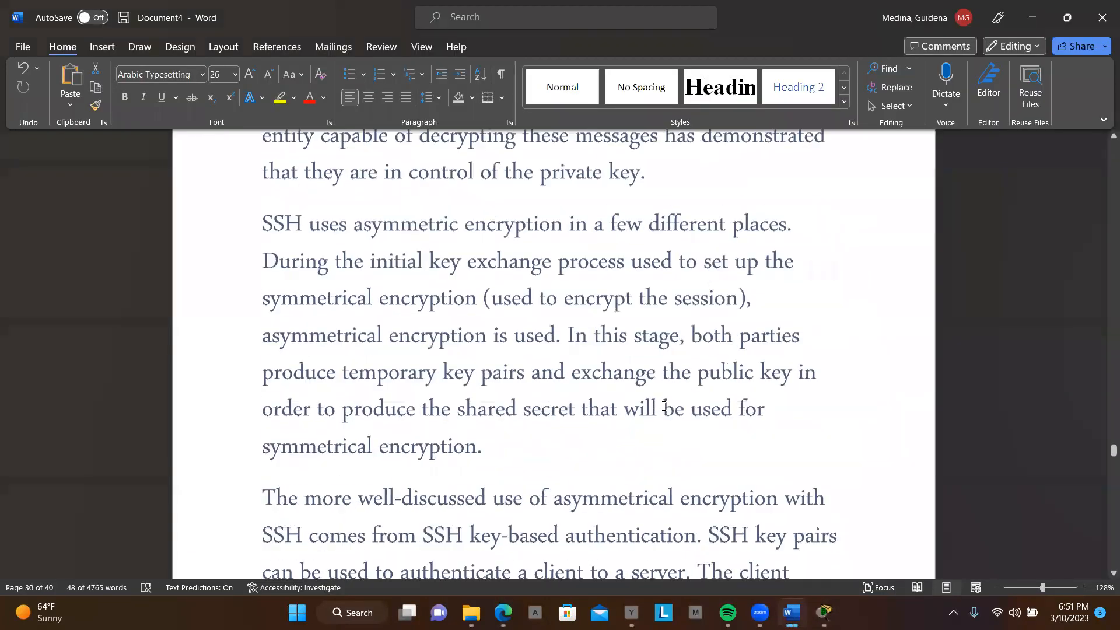
scroll(664, 406, "up", 4)
scroll(664, 405, "down", 4)
scroll(663, 405, "up", 4)
scroll(664, 406, "up", 15)
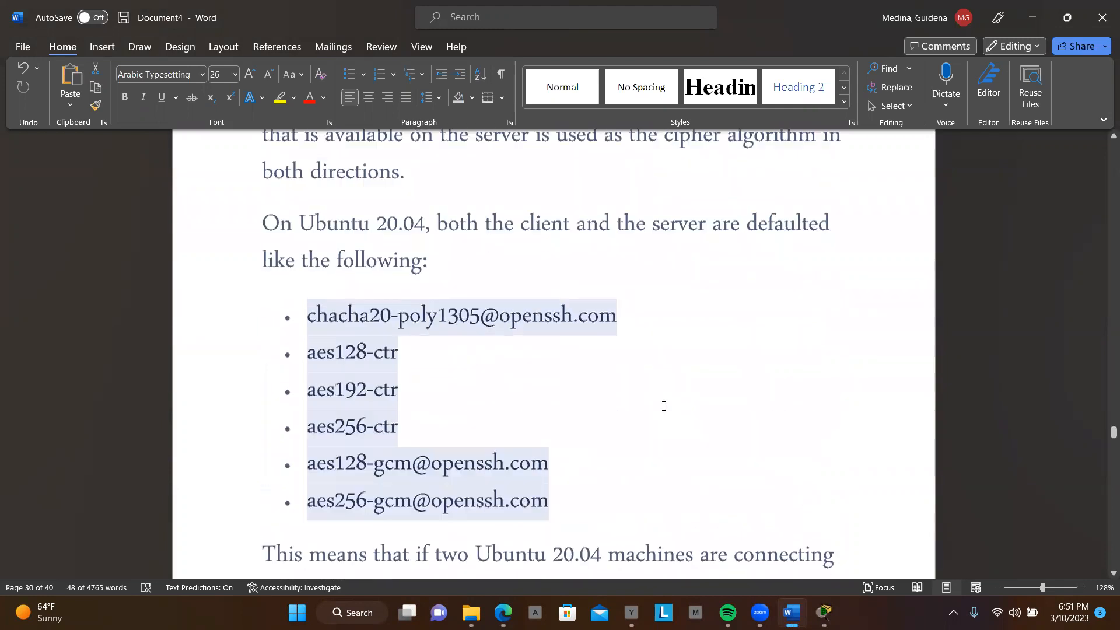
scroll(664, 405, "up", 12)
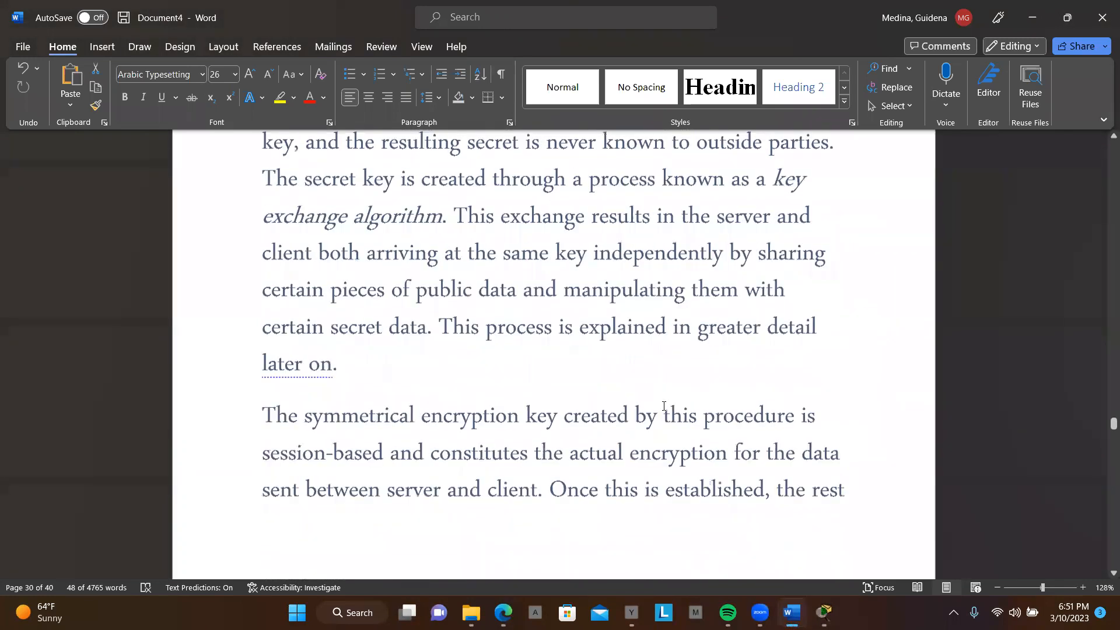
scroll(664, 405, "up", 12)
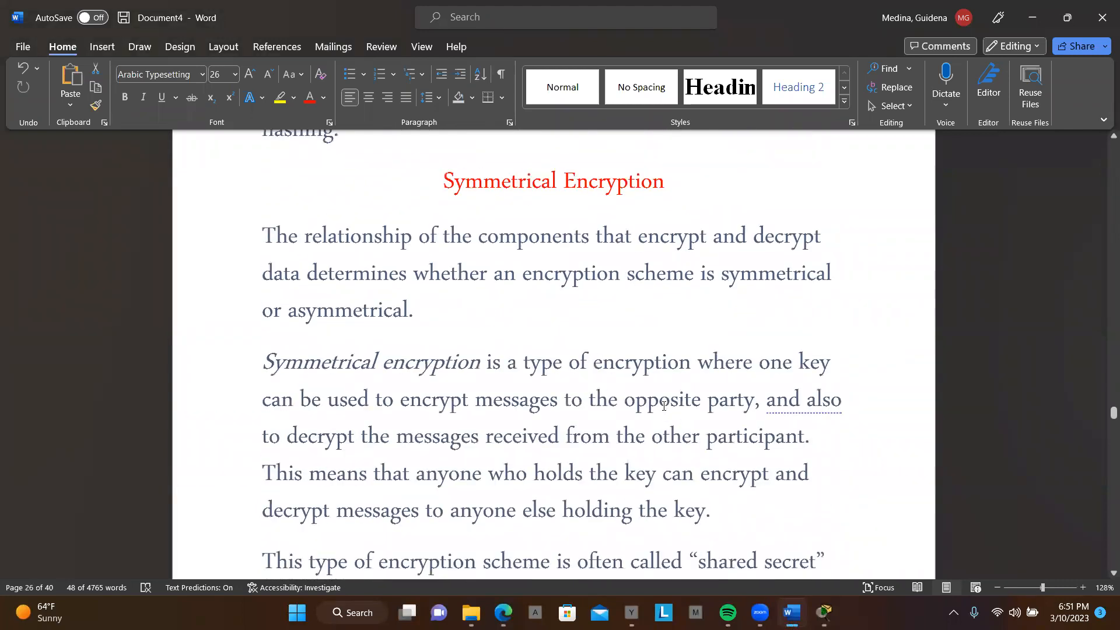
scroll(664, 406, "up", 2)
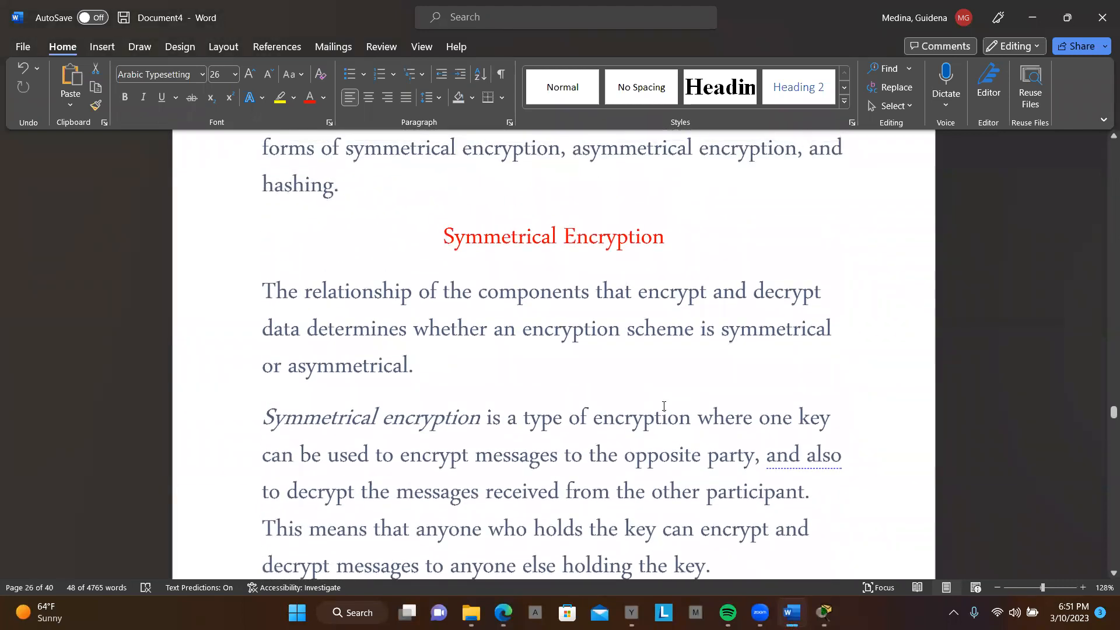
scroll(664, 405, "up", 5)
scroll(664, 406, "down", 5)
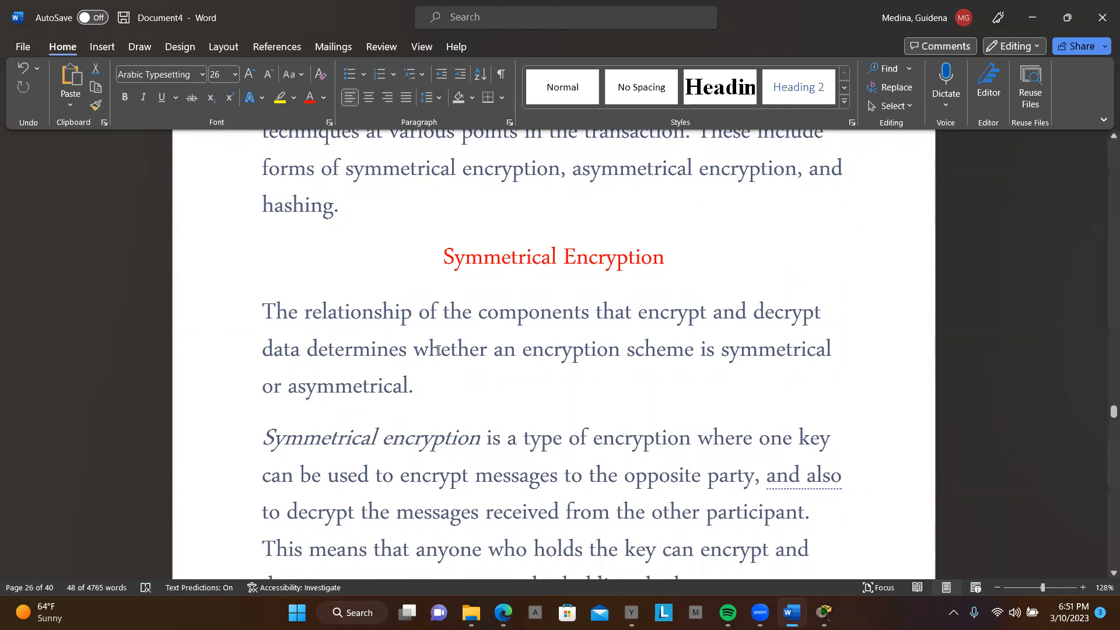
scroll(583, 376, "down", 1)
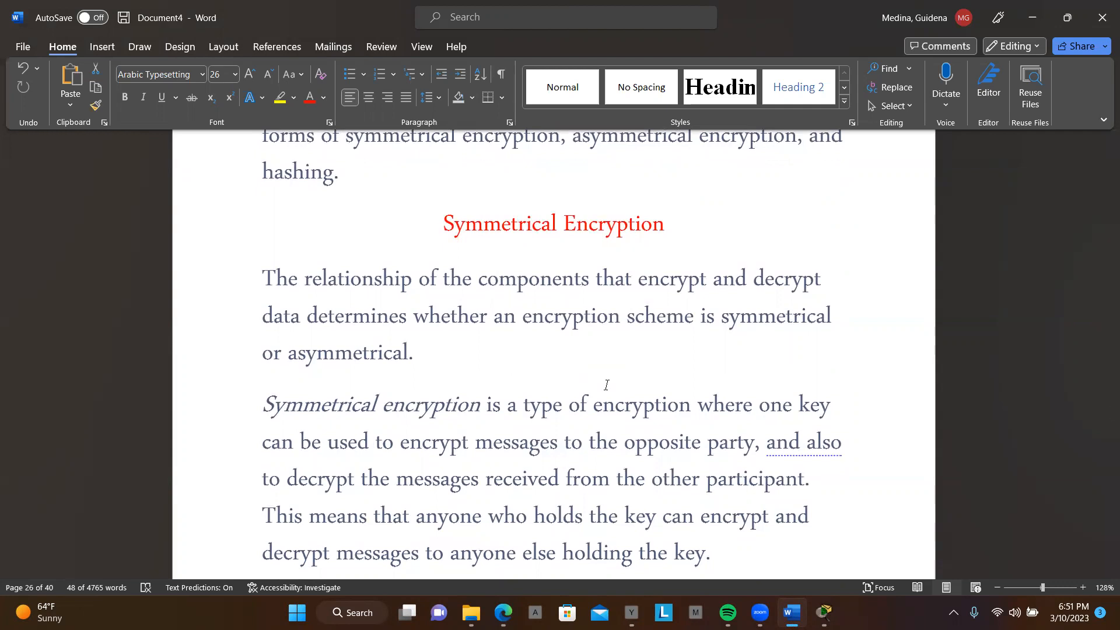
scroll(606, 385, "down", 3)
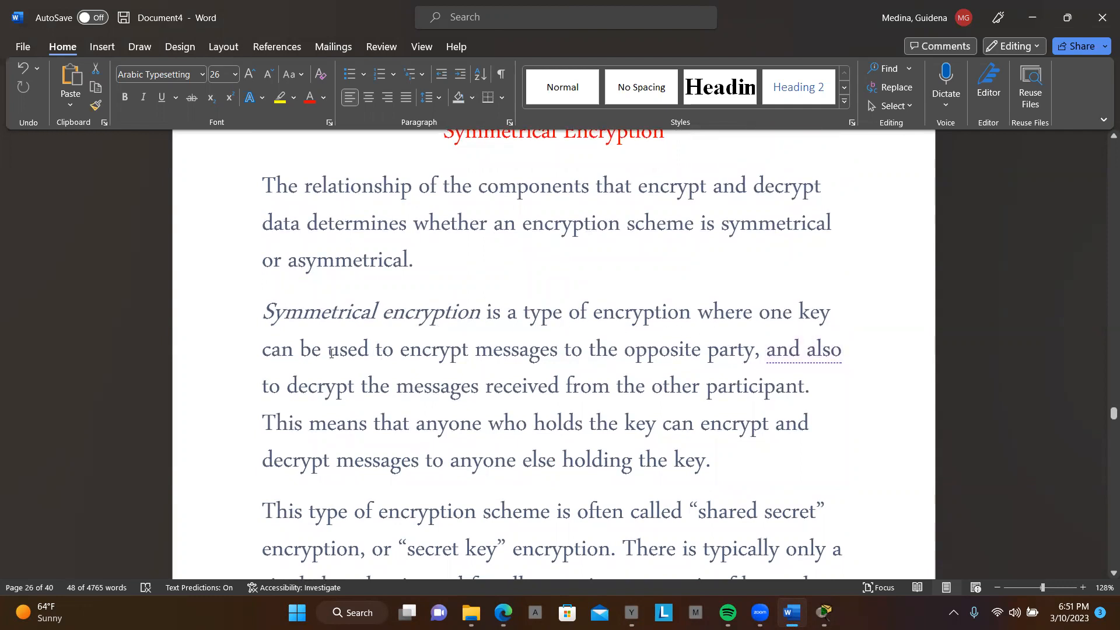
scroll(459, 372, "down", 3)
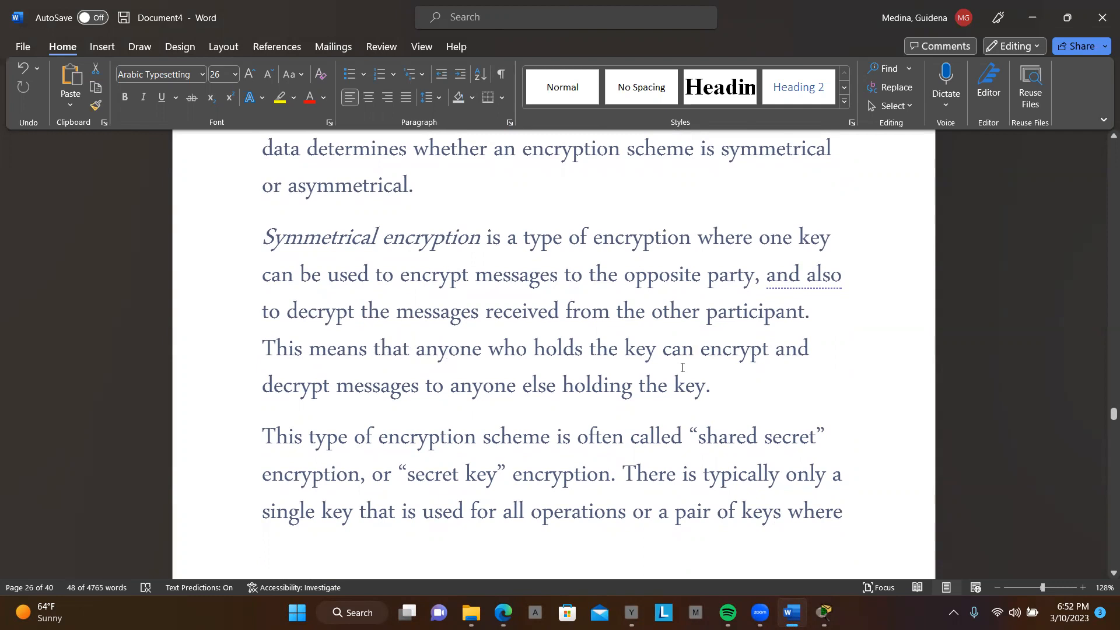
Step: Read how SSH uses shared-secret symmetric keys and the key exchange algorithm in the symmetrical encryption notes
scroll(682, 366, "down", 2)
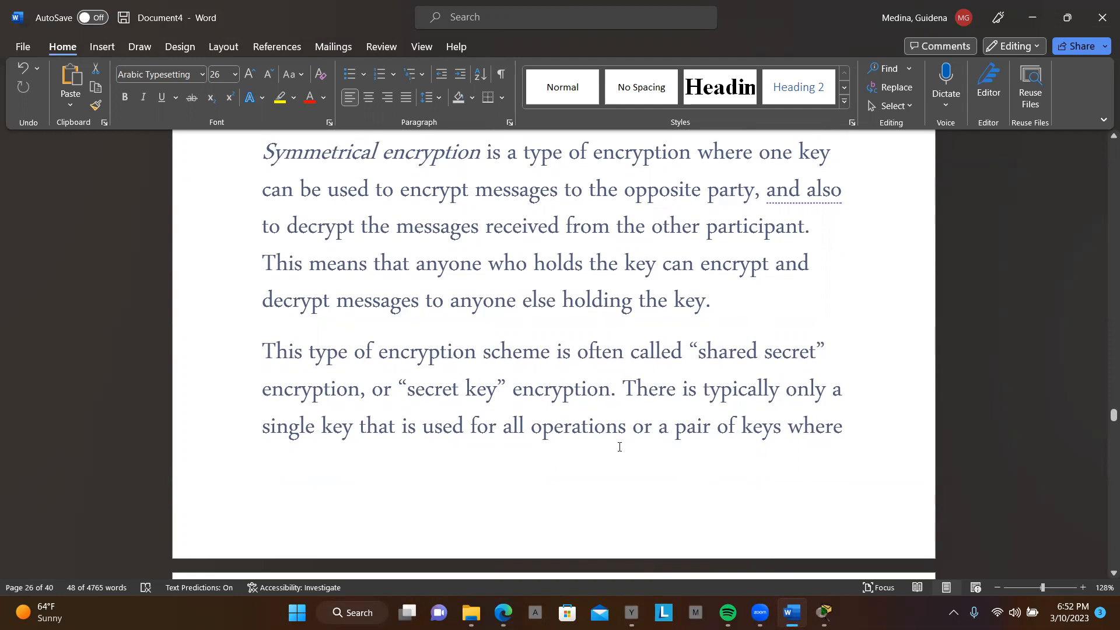
scroll(619, 447, "down", 5)
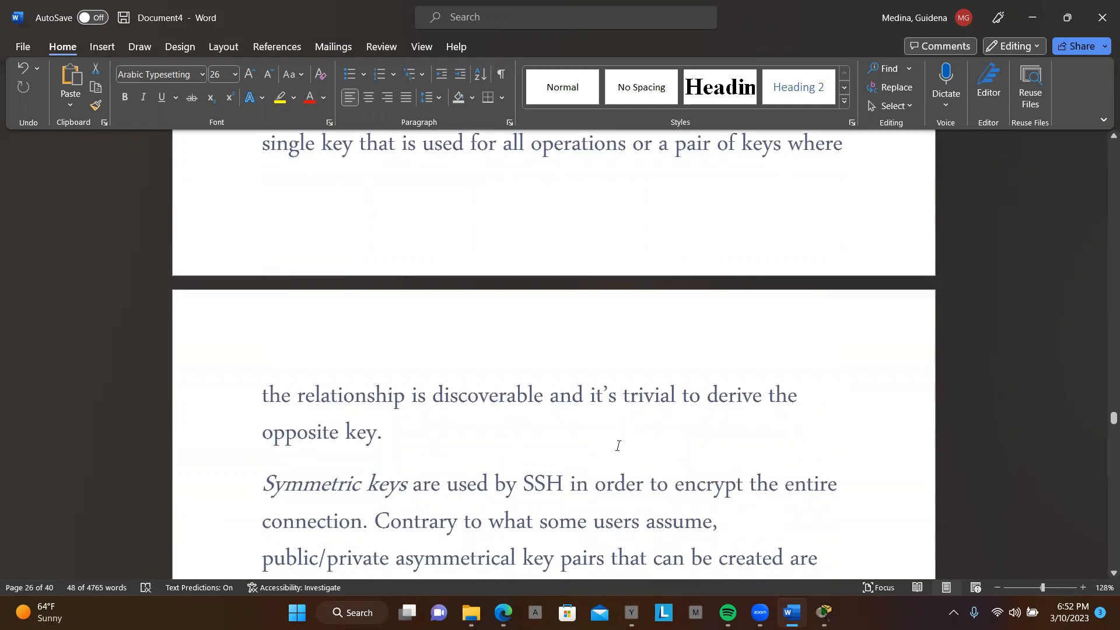
scroll(619, 445, "down", 2)
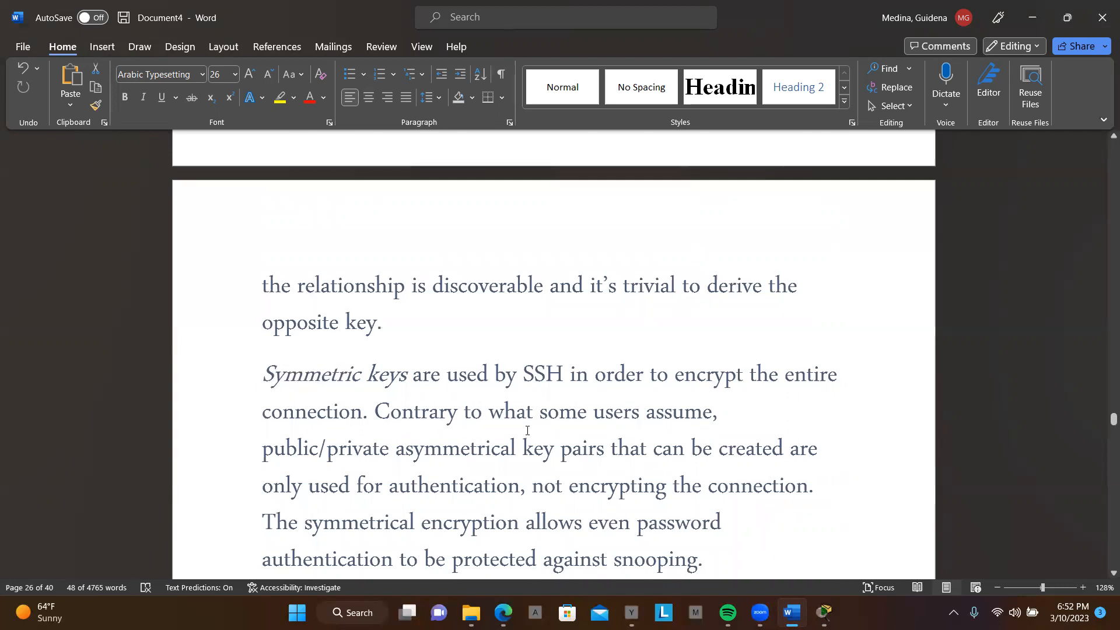
scroll(527, 430, "down", 3)
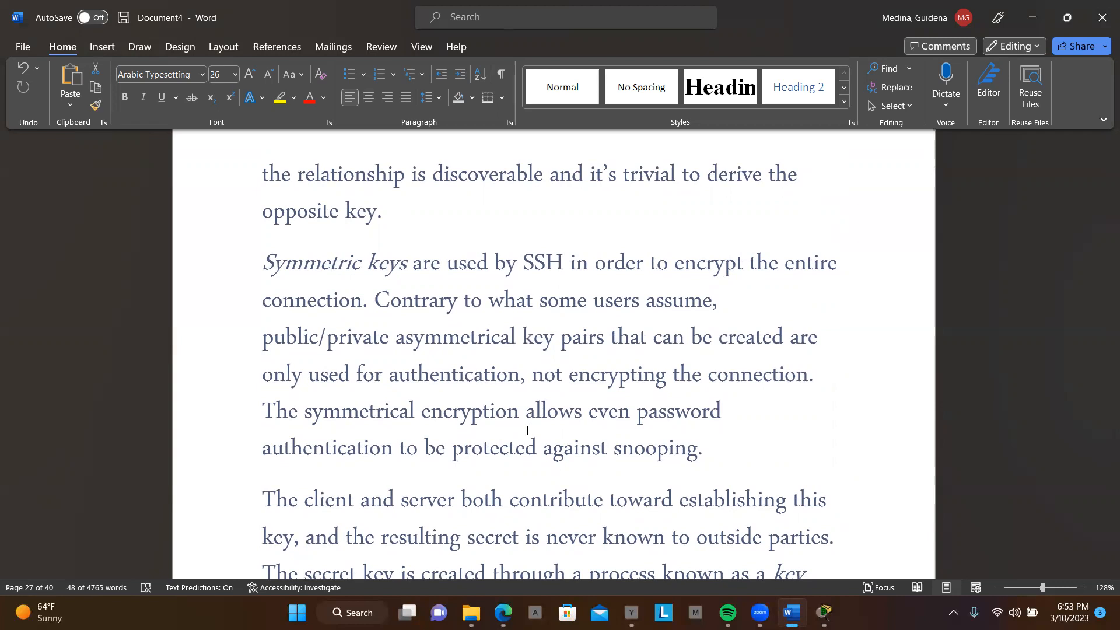
scroll(527, 430, "down", 3)
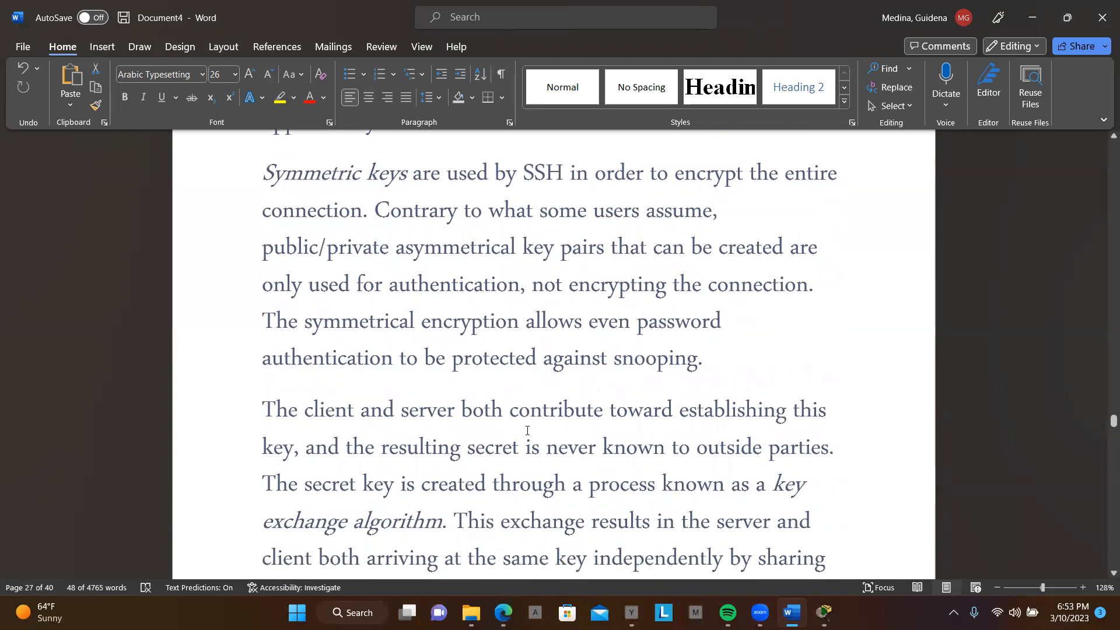
scroll(527, 430, "down", 3)
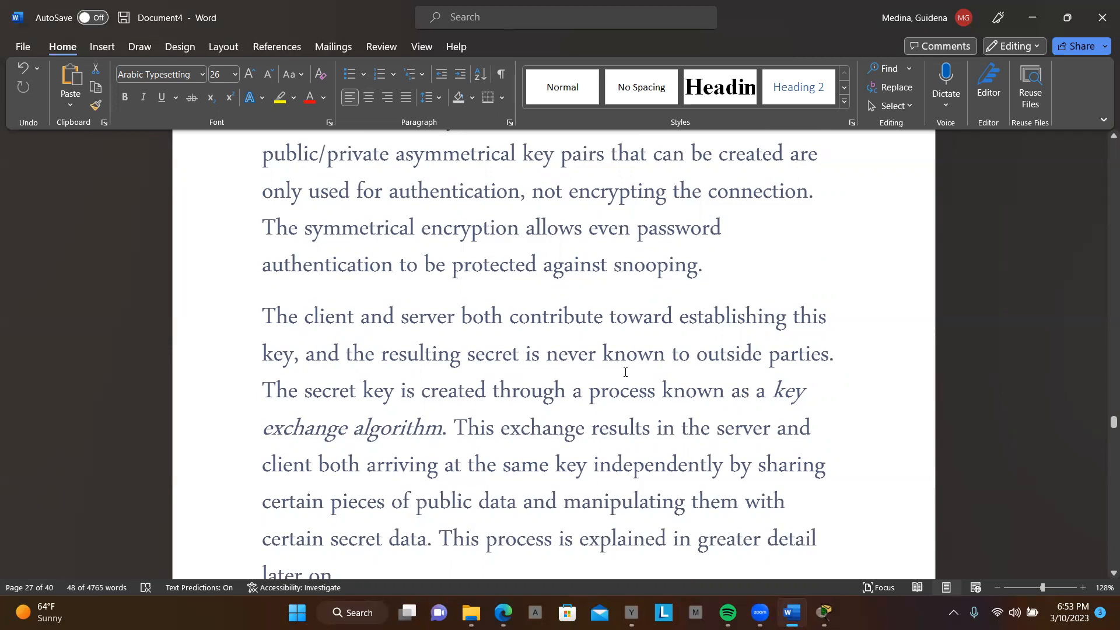
scroll(624, 373, "down", 1)
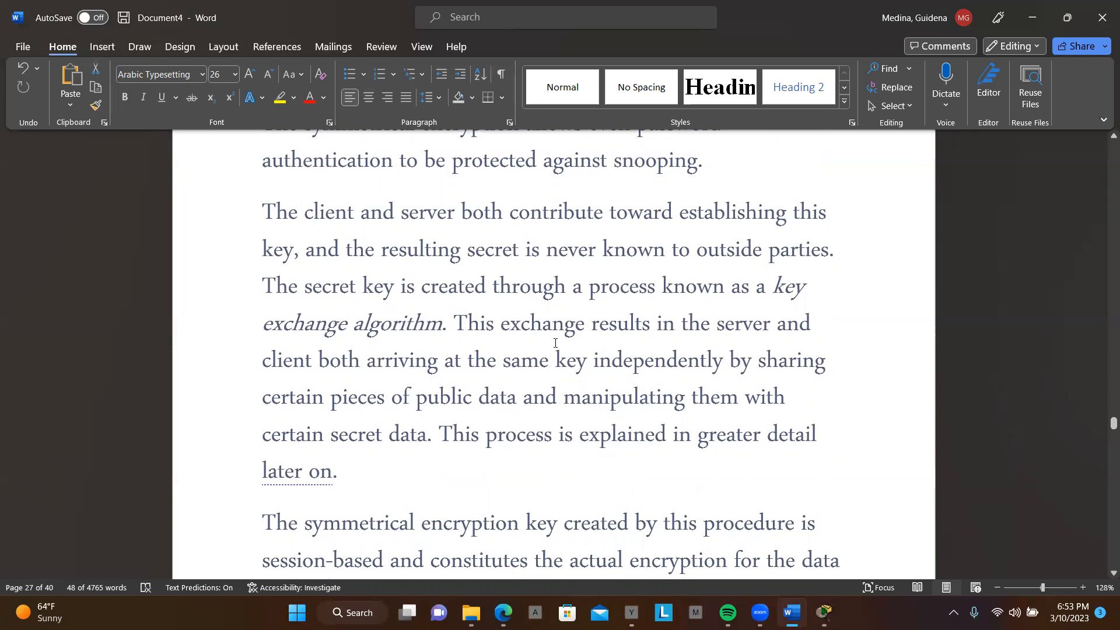
scroll(566, 346, "down", 2)
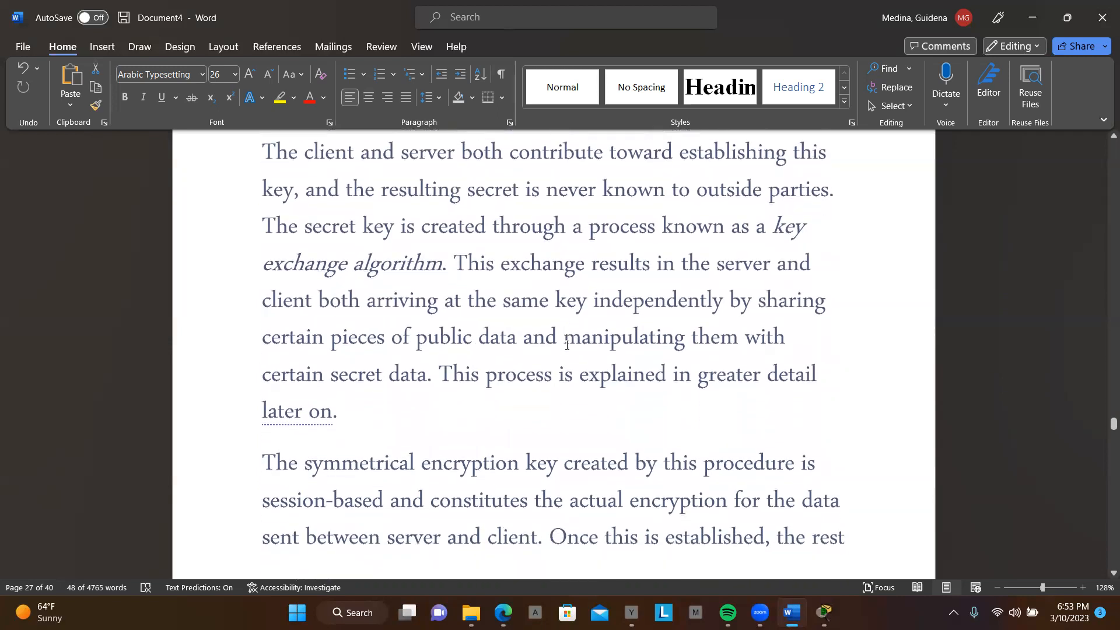
scroll(566, 345, "down", 1)
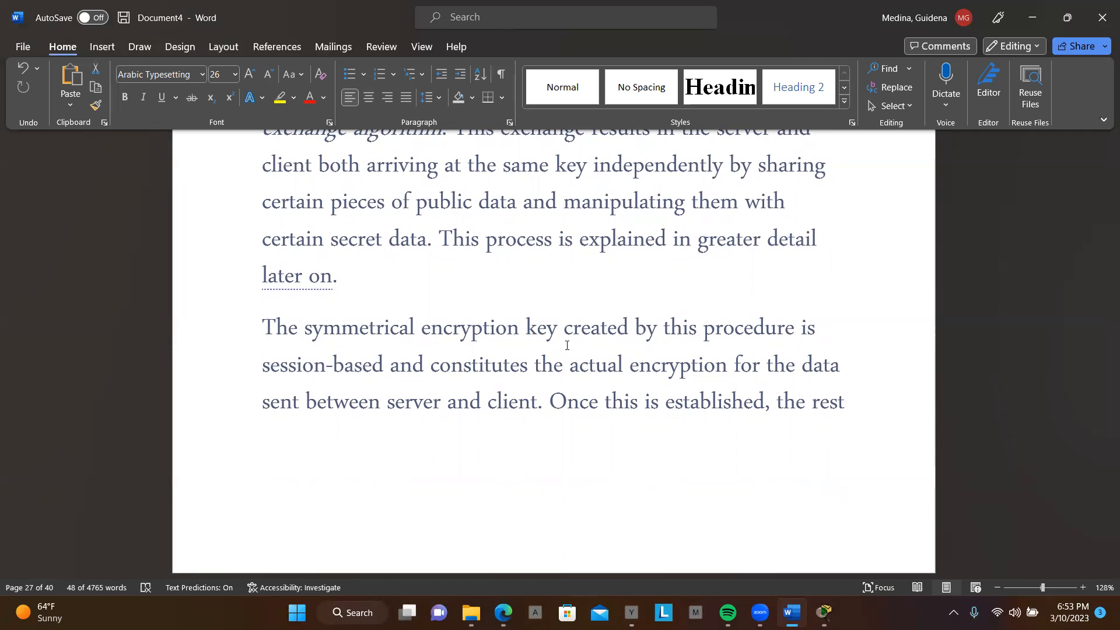
Step: Read on through the supported symmetrical cipher systems and the public key explanation under Asymmetrical Encryption
scroll(566, 345, "down", 5)
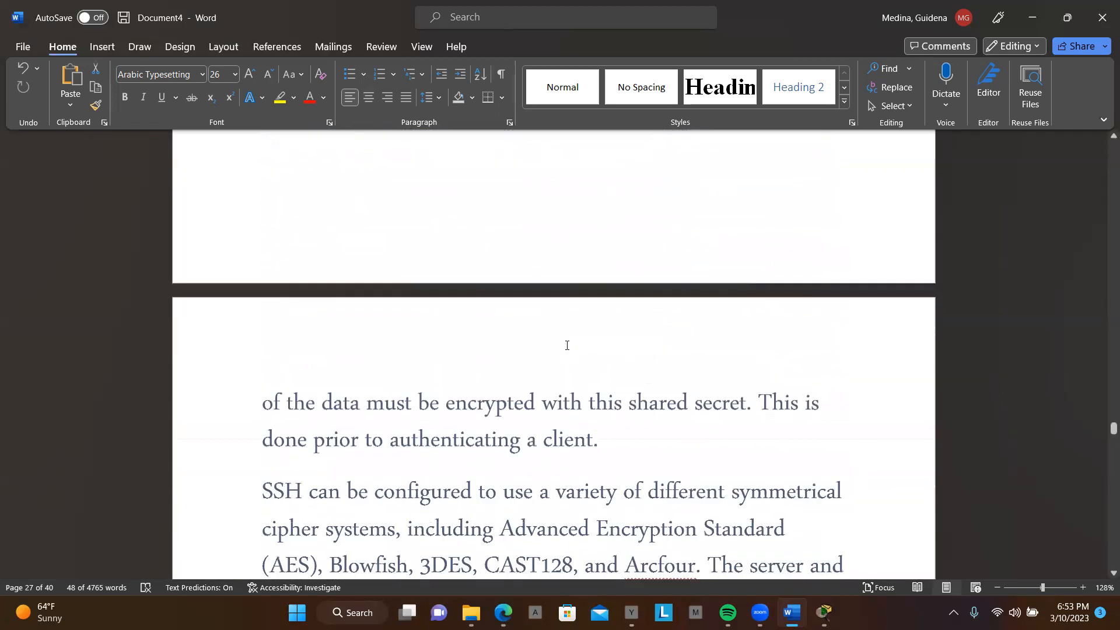
scroll(566, 345, "down", 1)
scroll(566, 345, "down", 2)
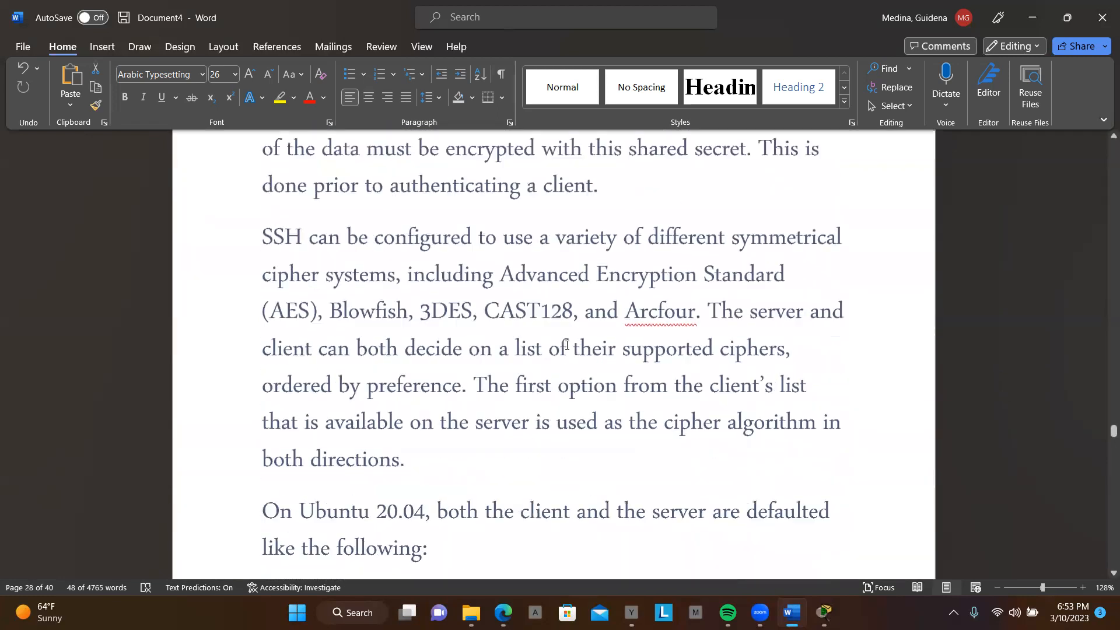
scroll(566, 345, "down", 6)
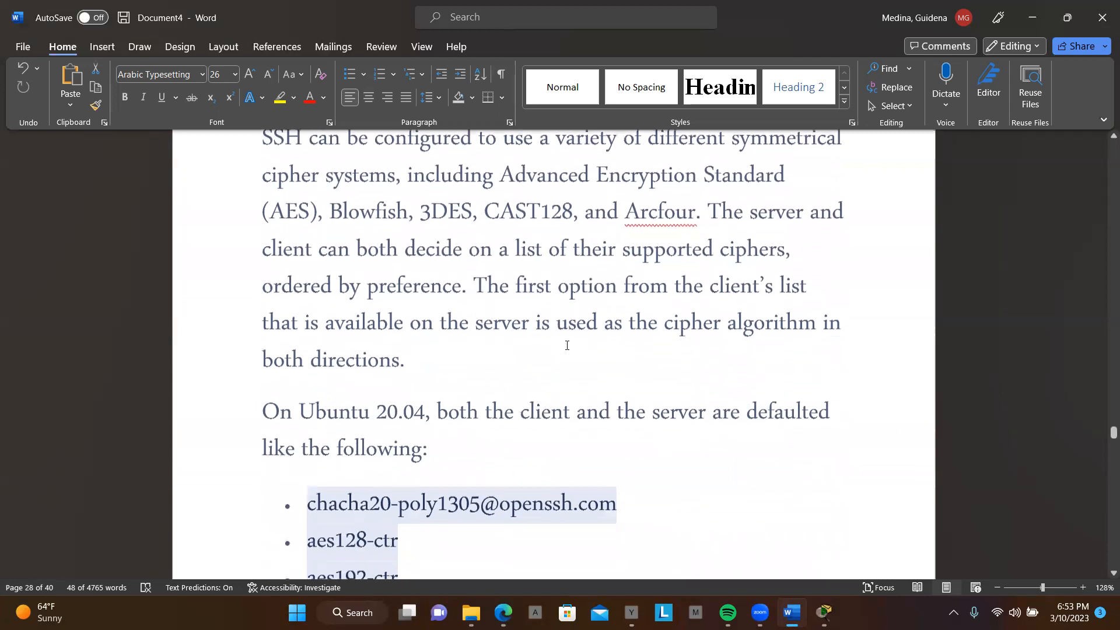
scroll(567, 345, "down", 5)
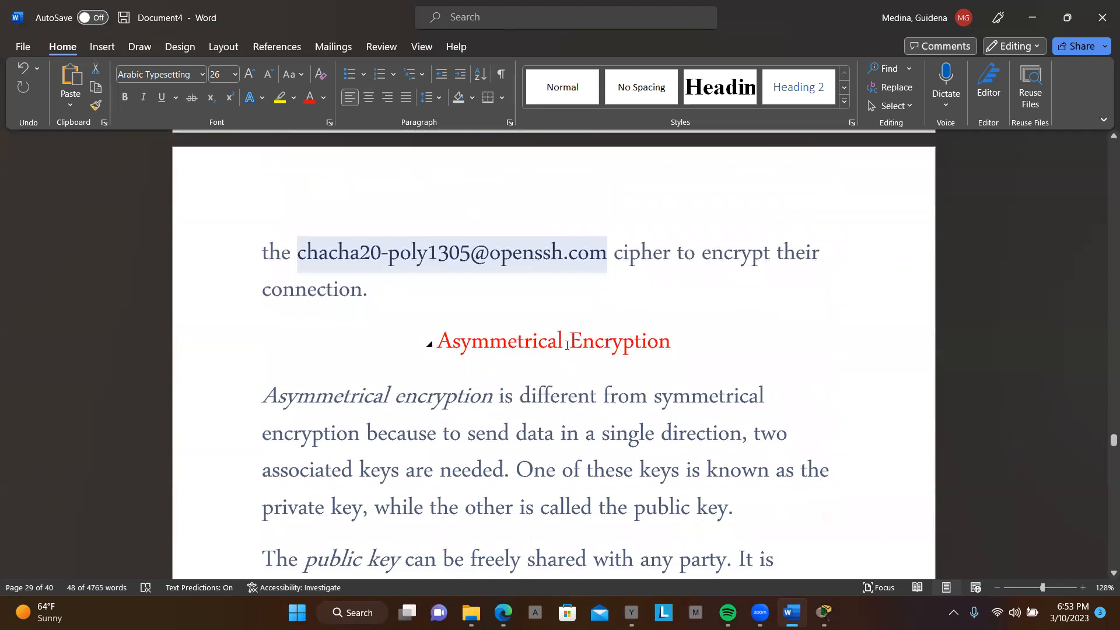
scroll(566, 345, "down", 2)
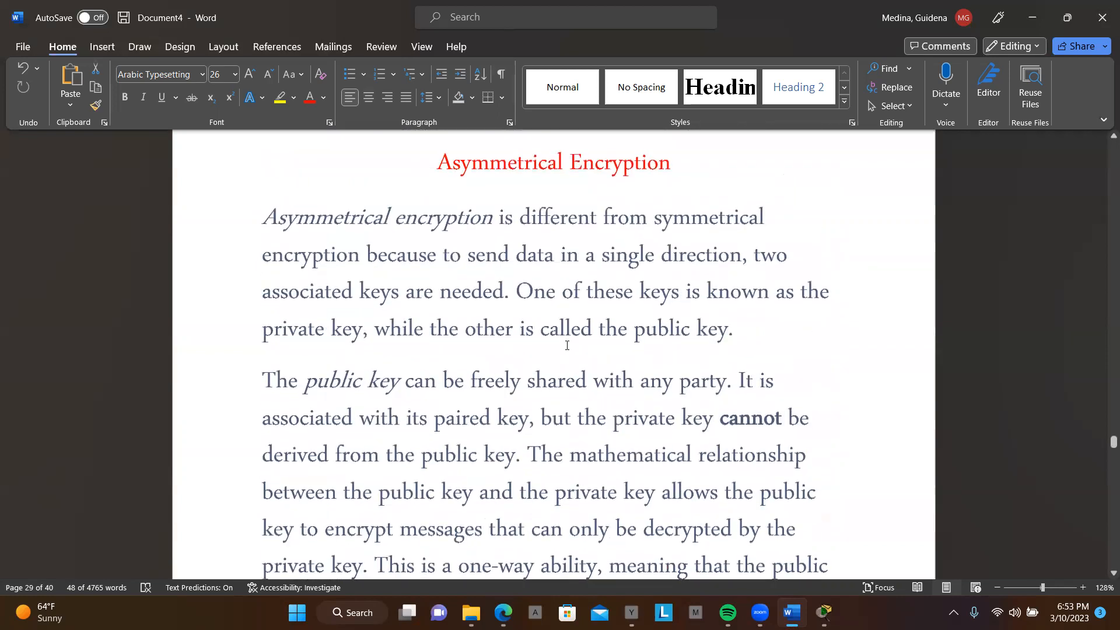
scroll(567, 345, "down", 2)
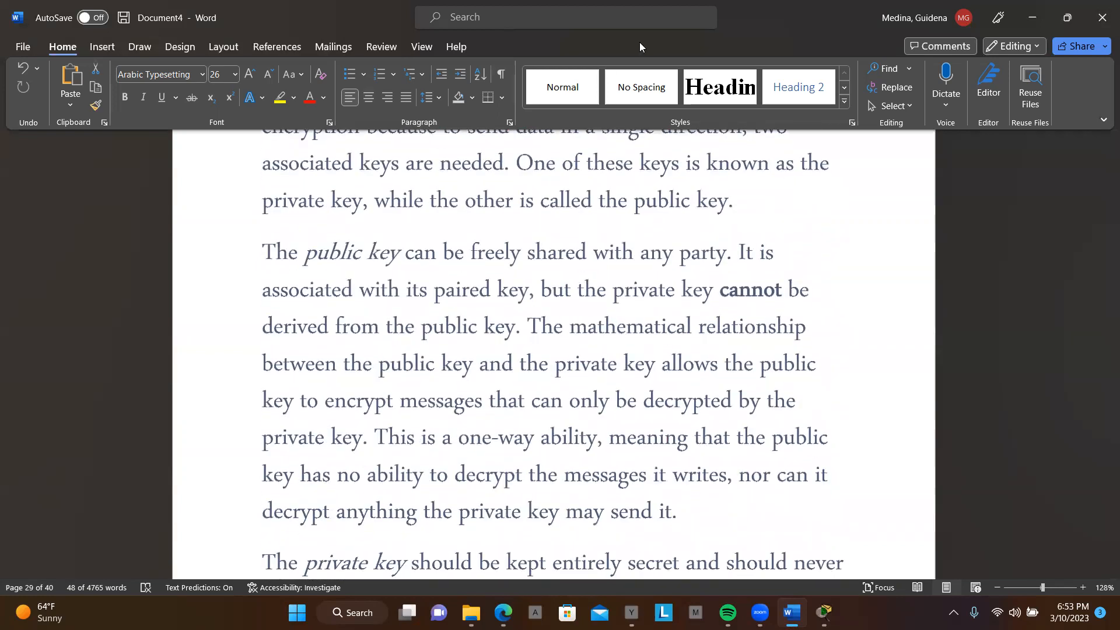
left_click(639, 42)
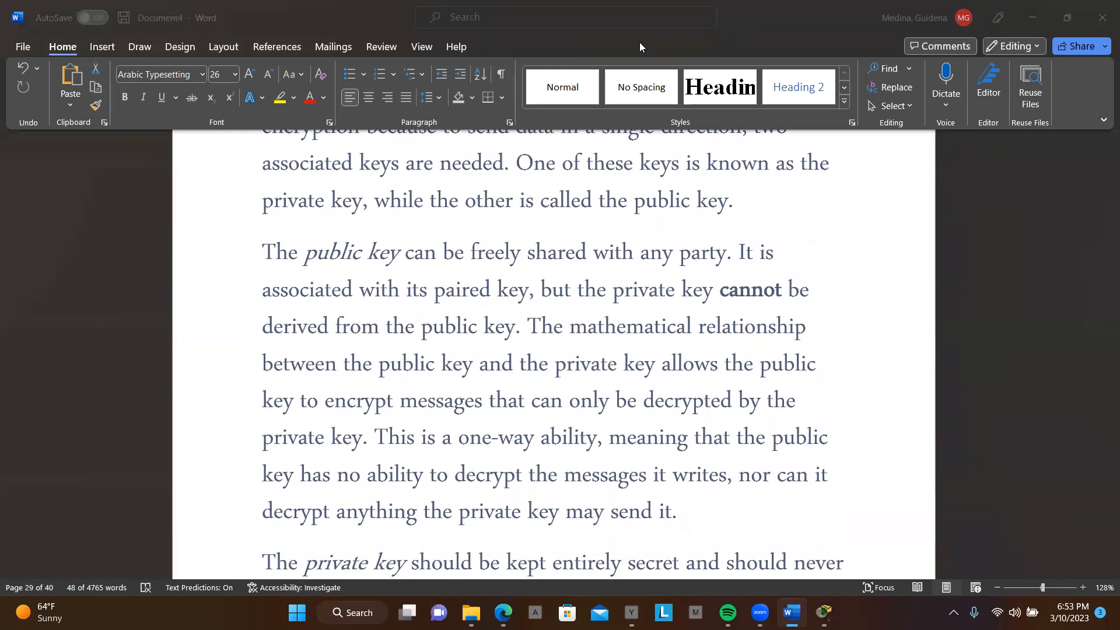